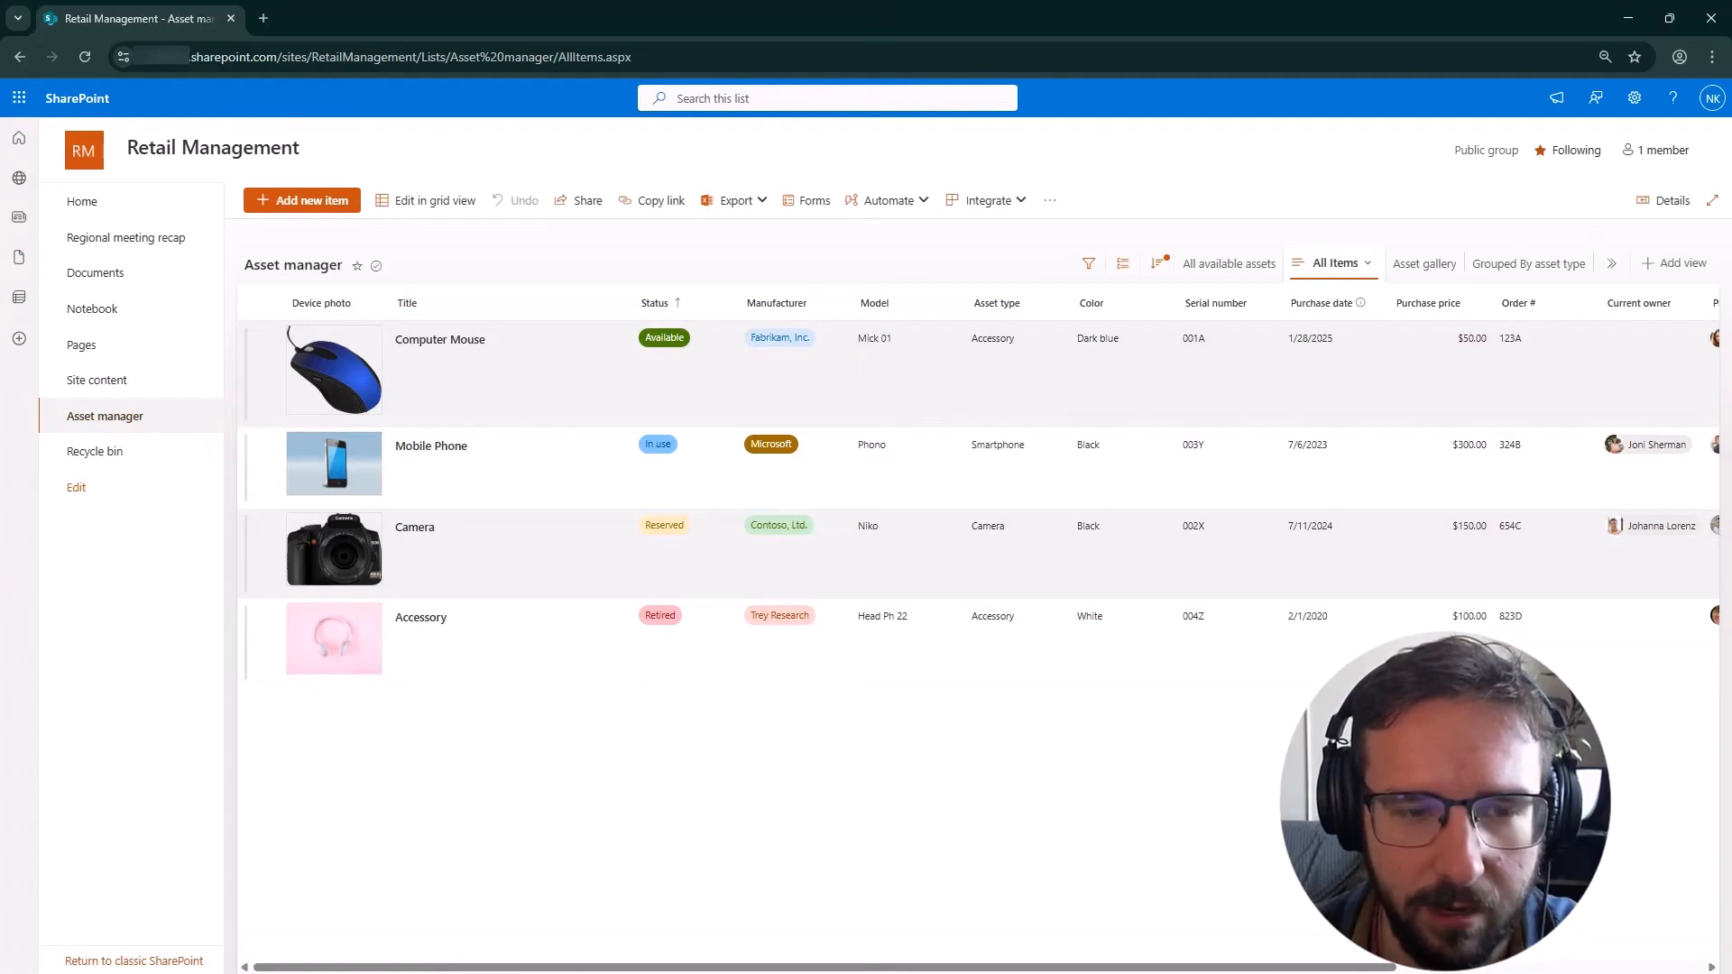
- View the new item form of the Asset manager list and close it without saving
left_click(335, 199)
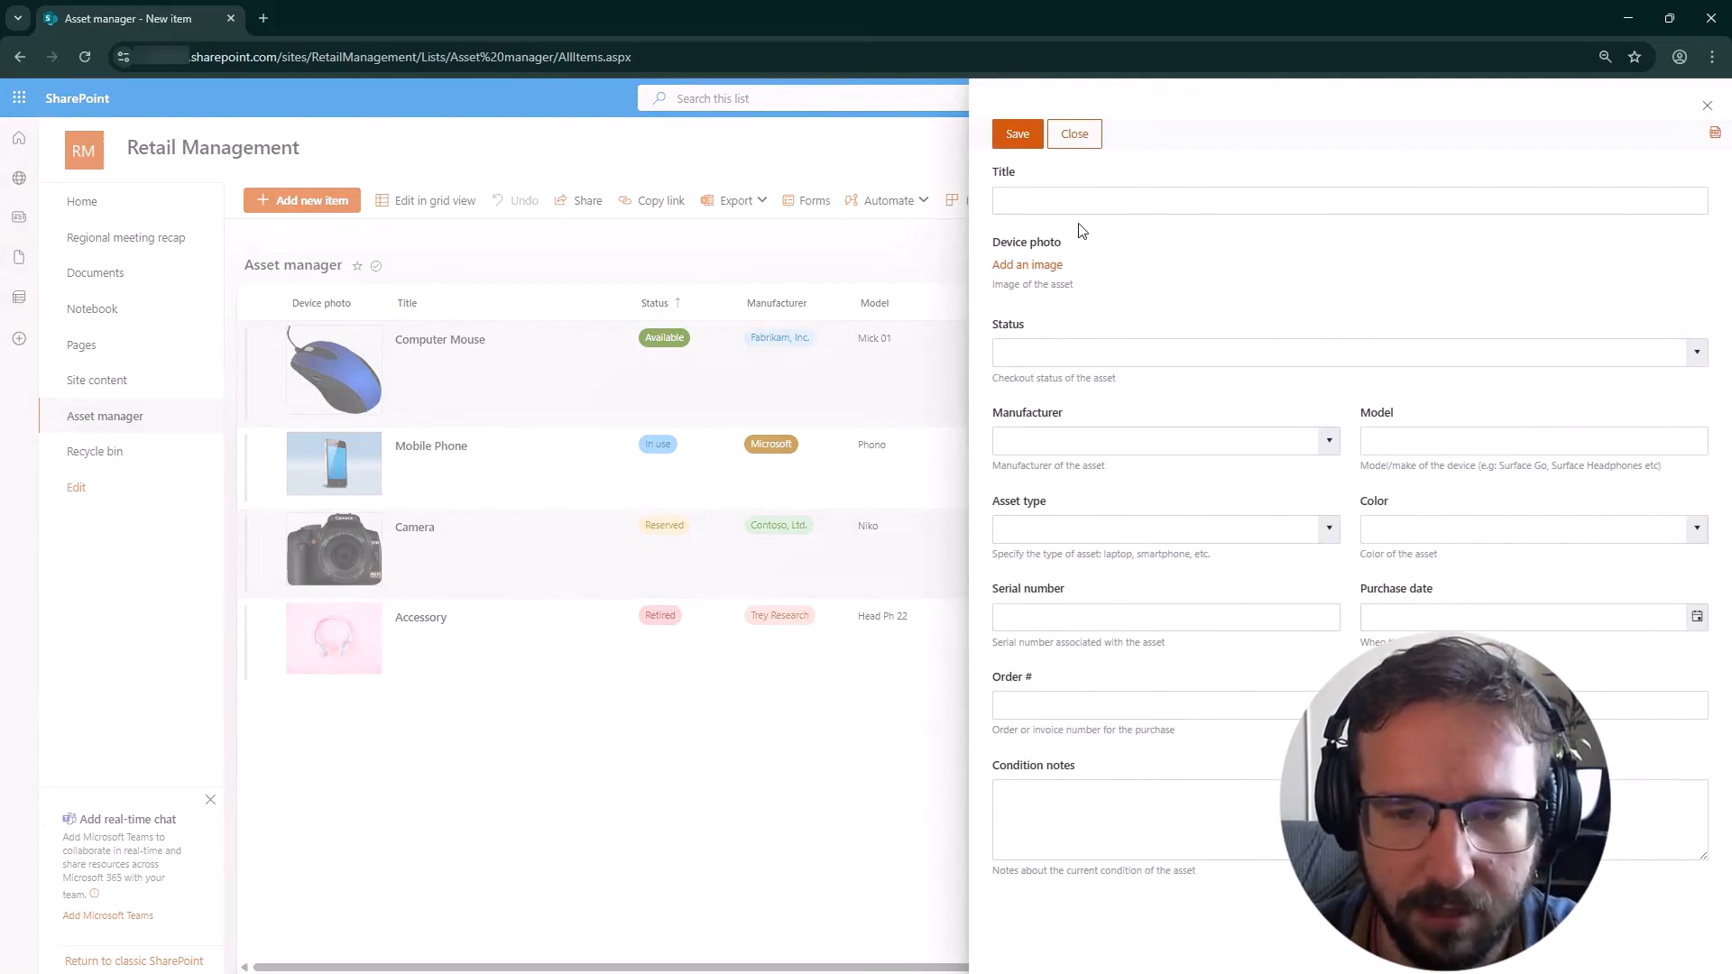
left_click(1075, 134)
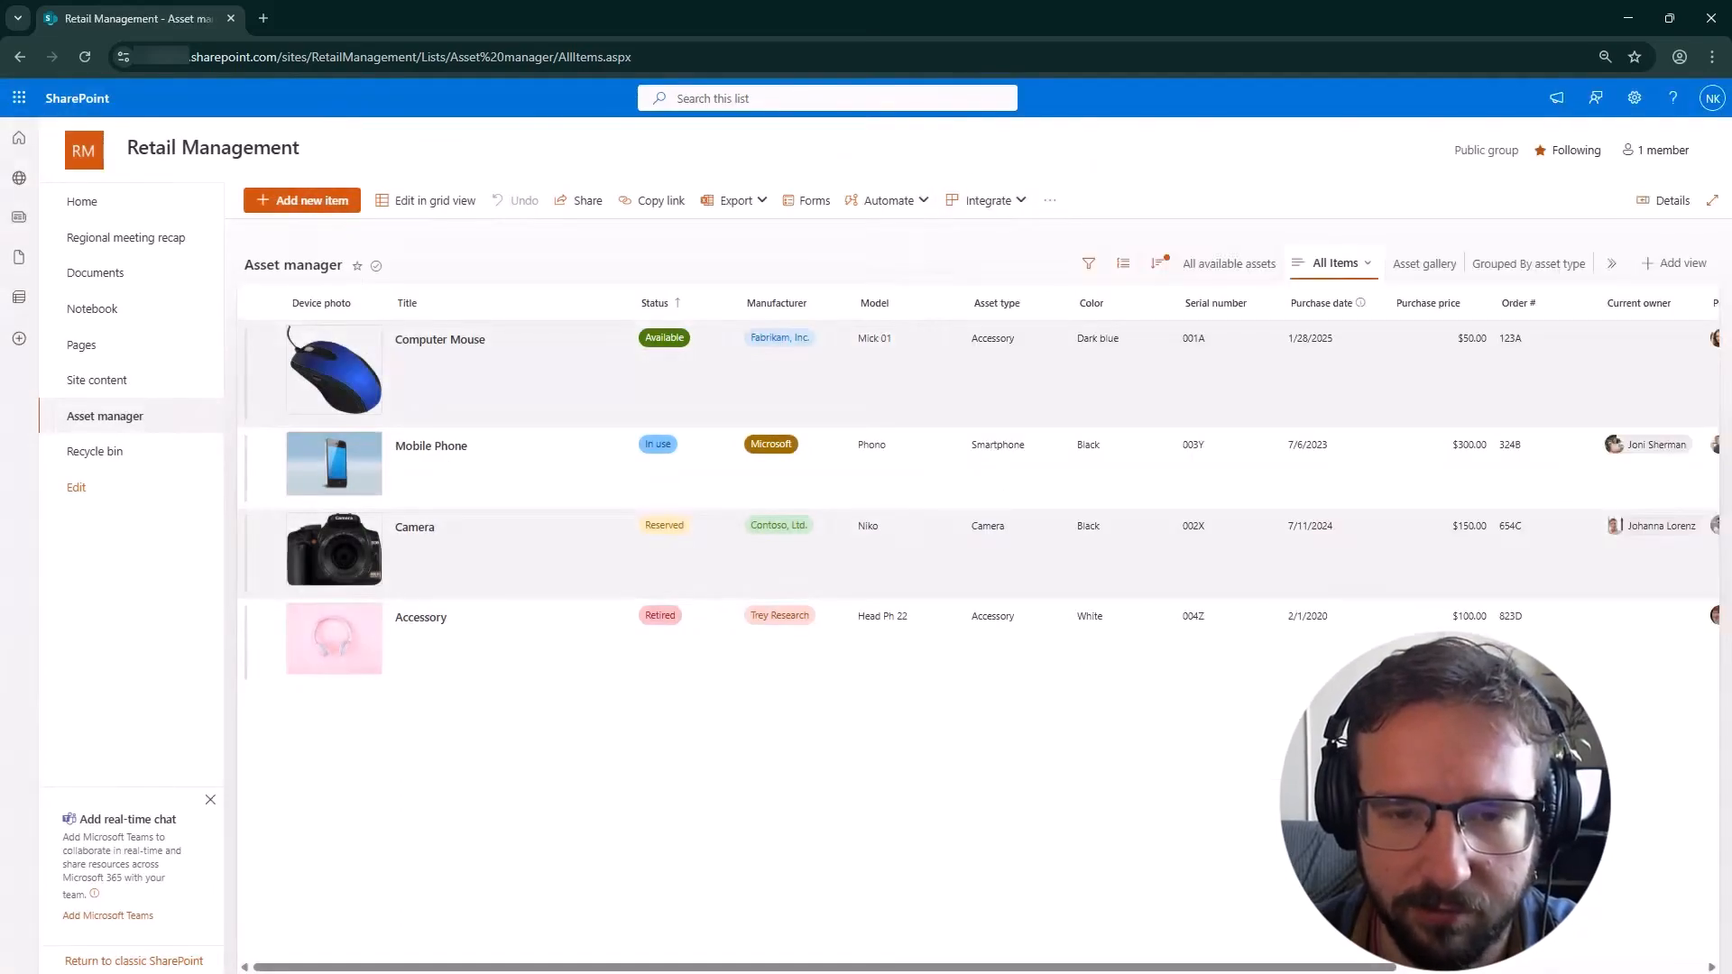
- Edit the site's Home page, inserting a one-column section above Documents for managers with a Plumsail Form web part in it
left_click(111, 215)
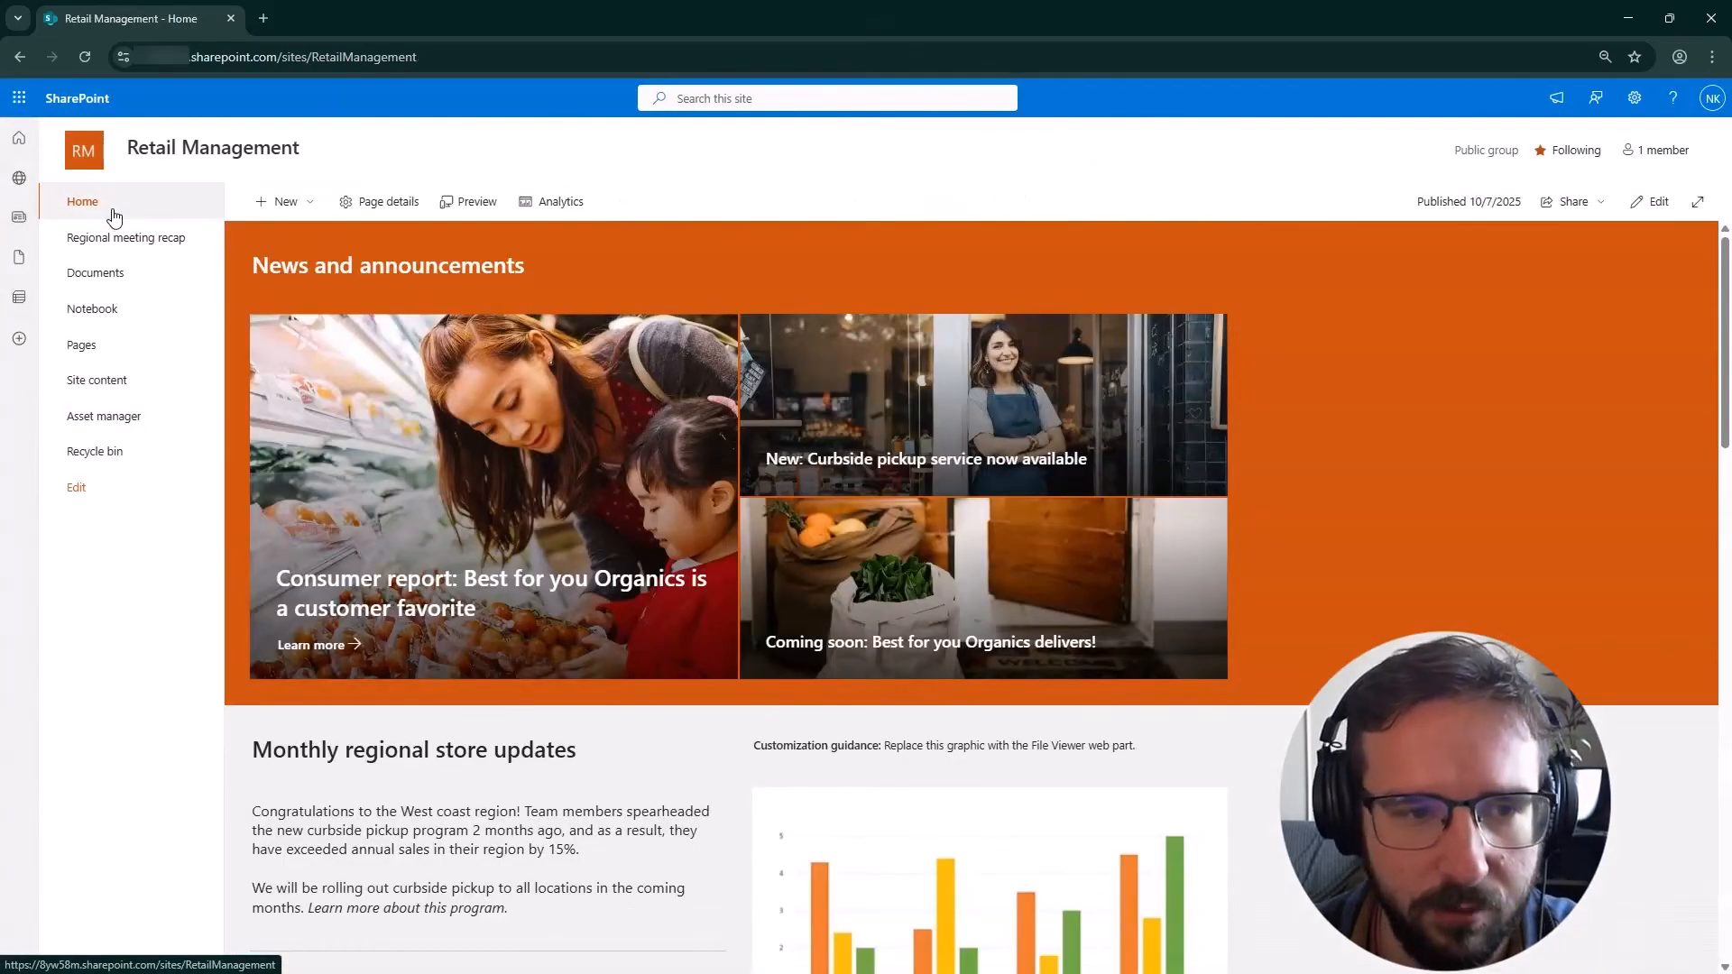
left_click(1657, 202)
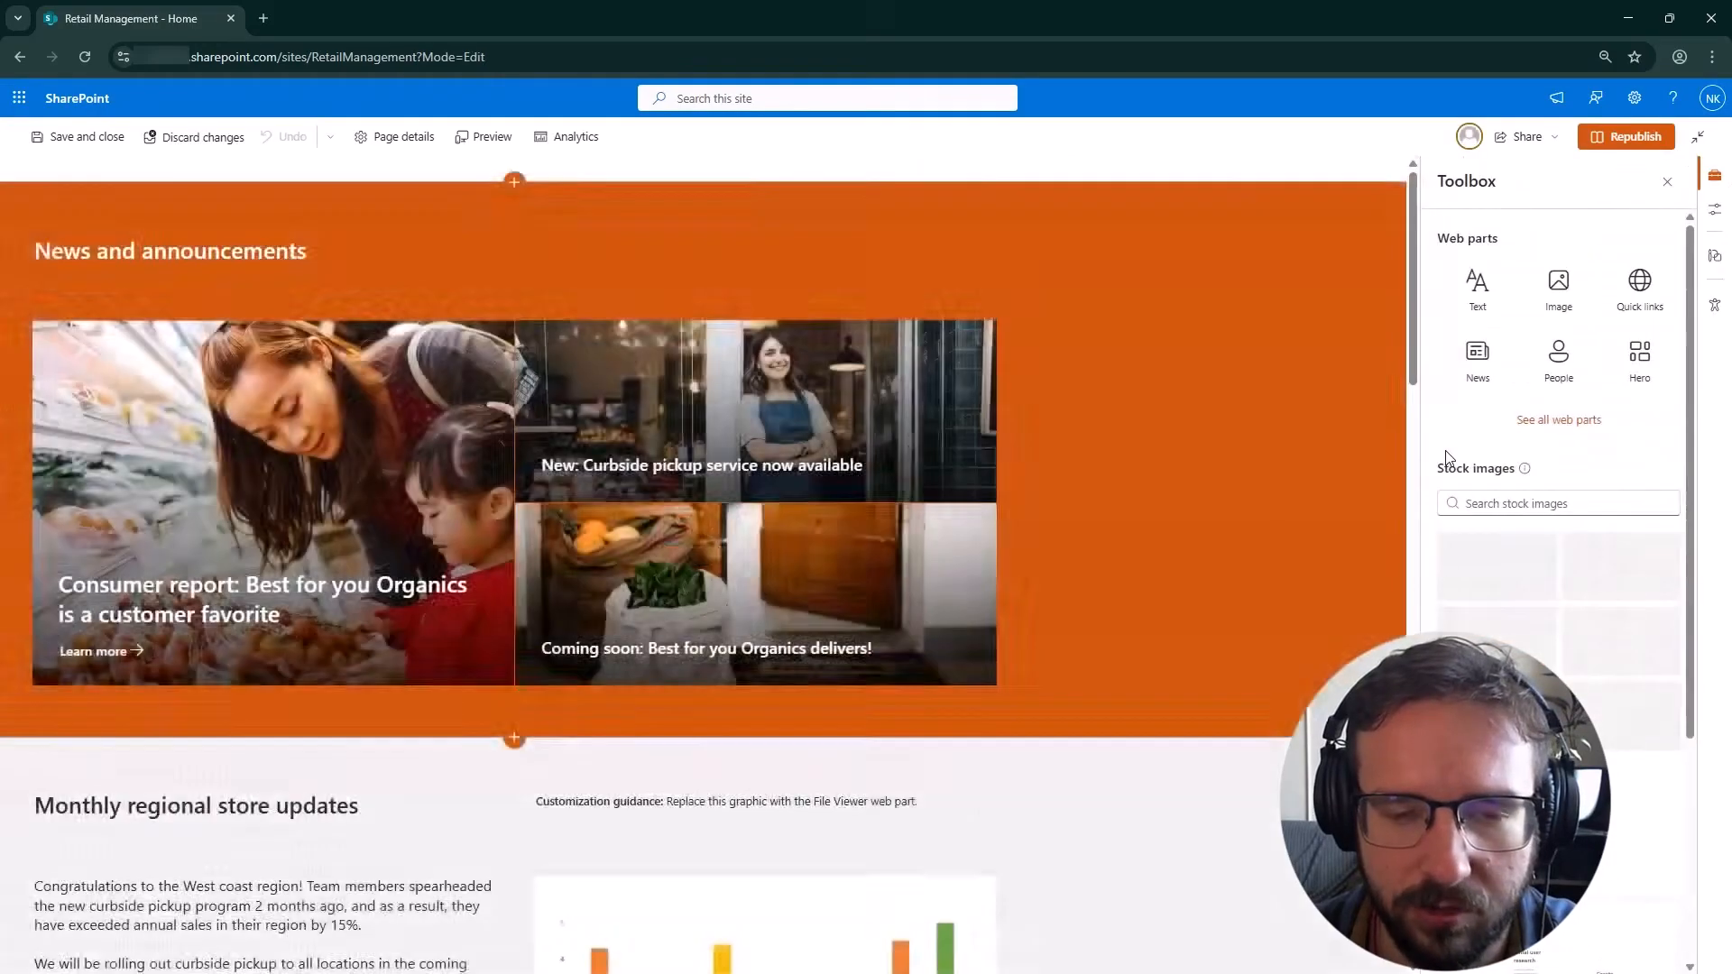
scroll(879, 529, "down", 5)
scroll(878, 530, "down", 3)
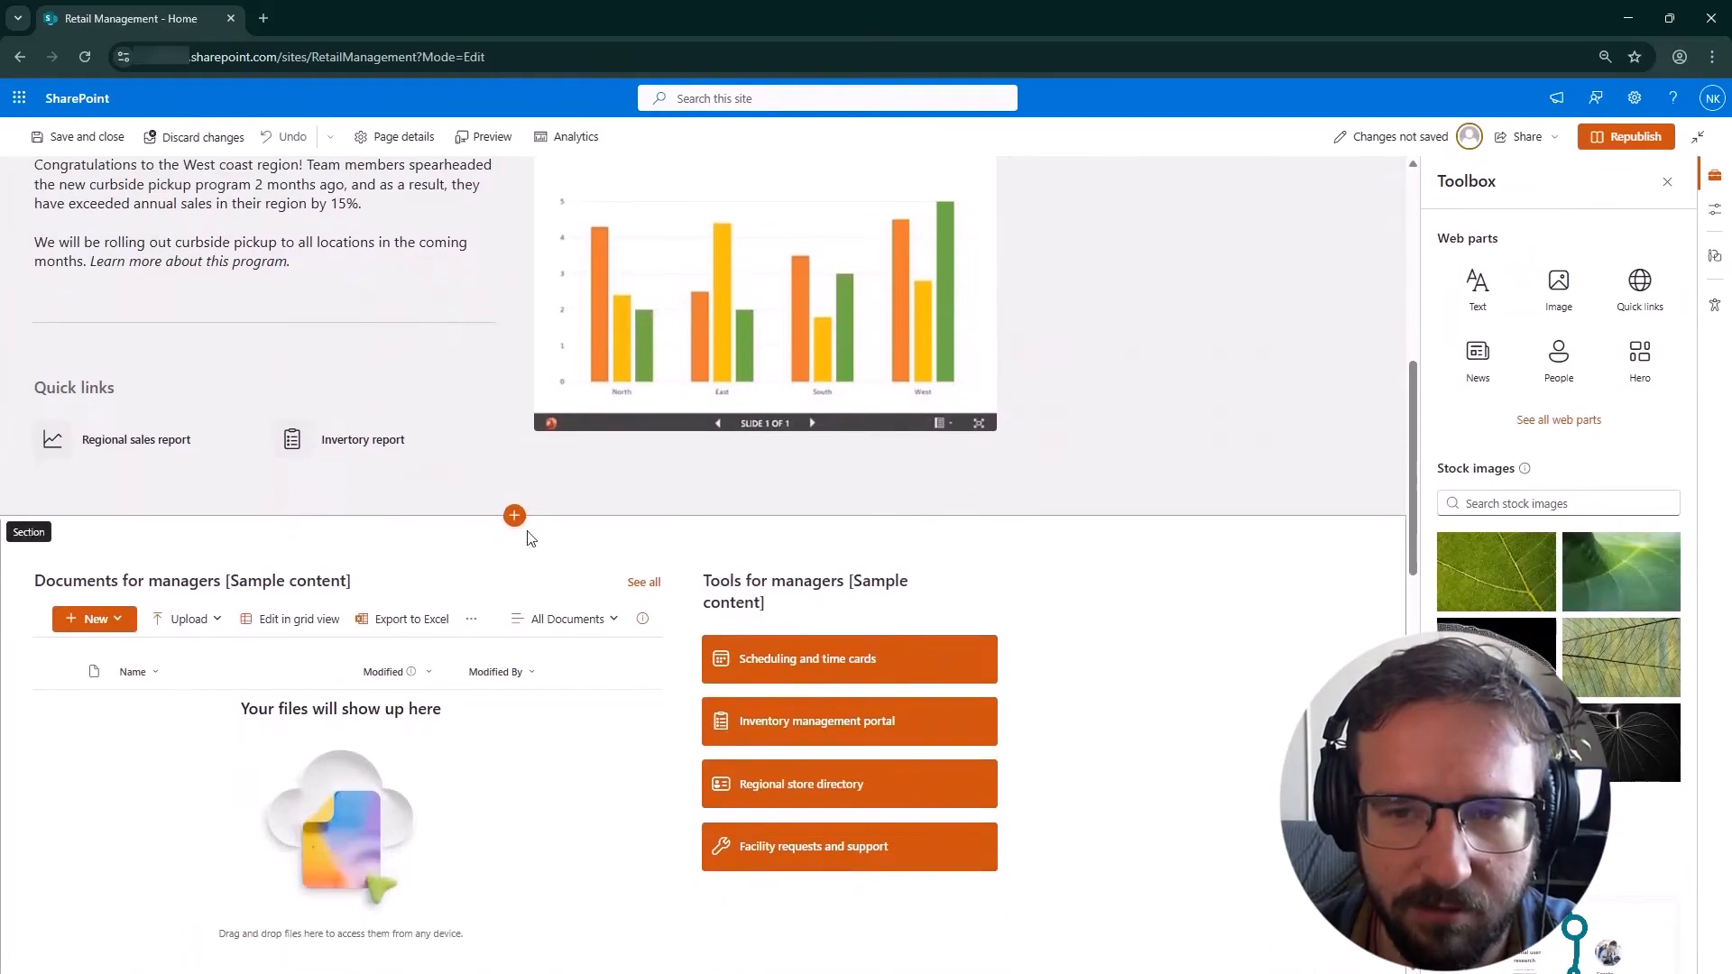
left_click(516, 520)
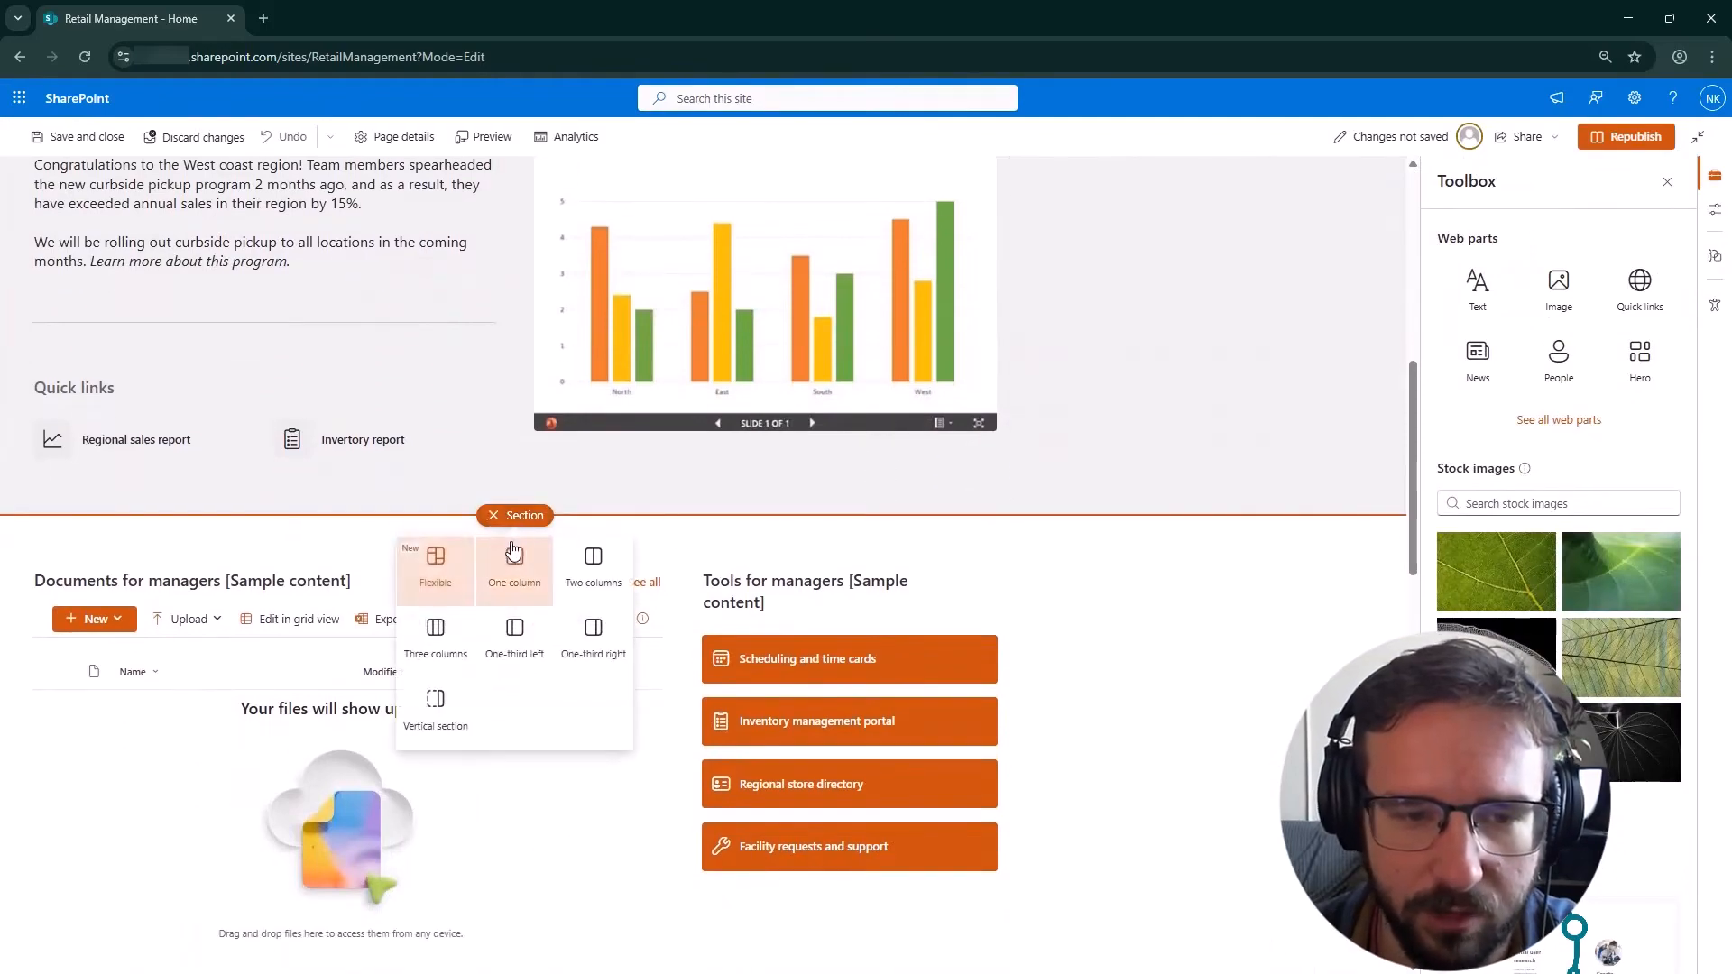
left_click(525, 578)
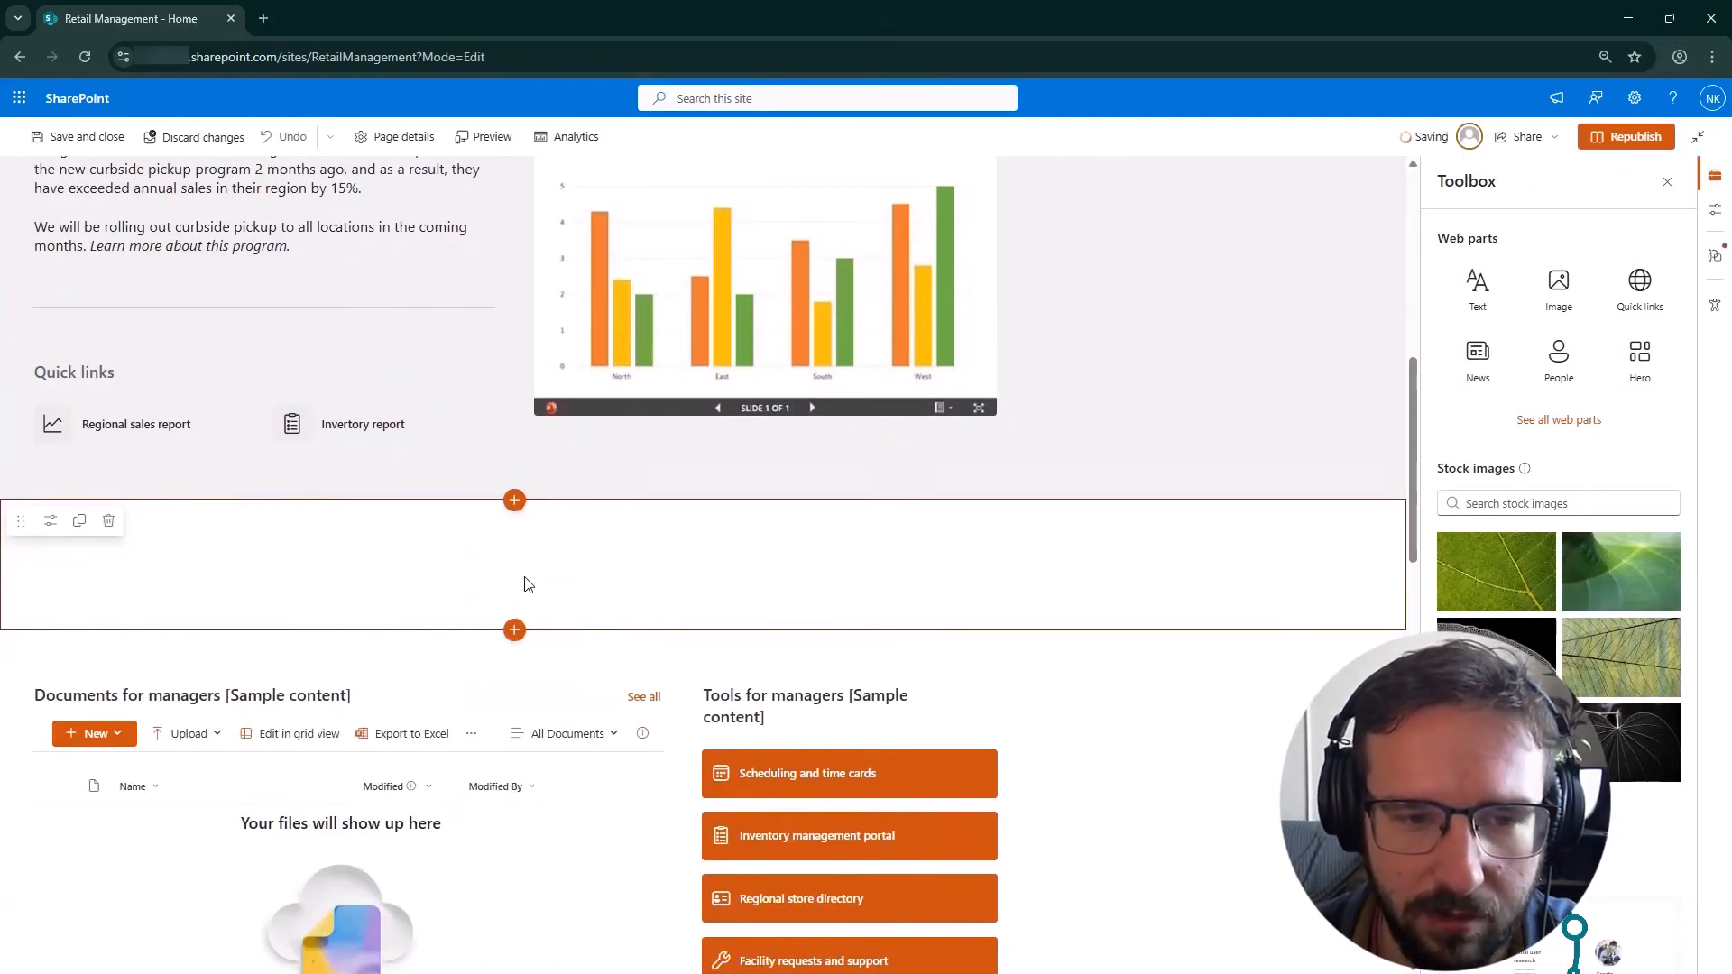
left_click(515, 525)
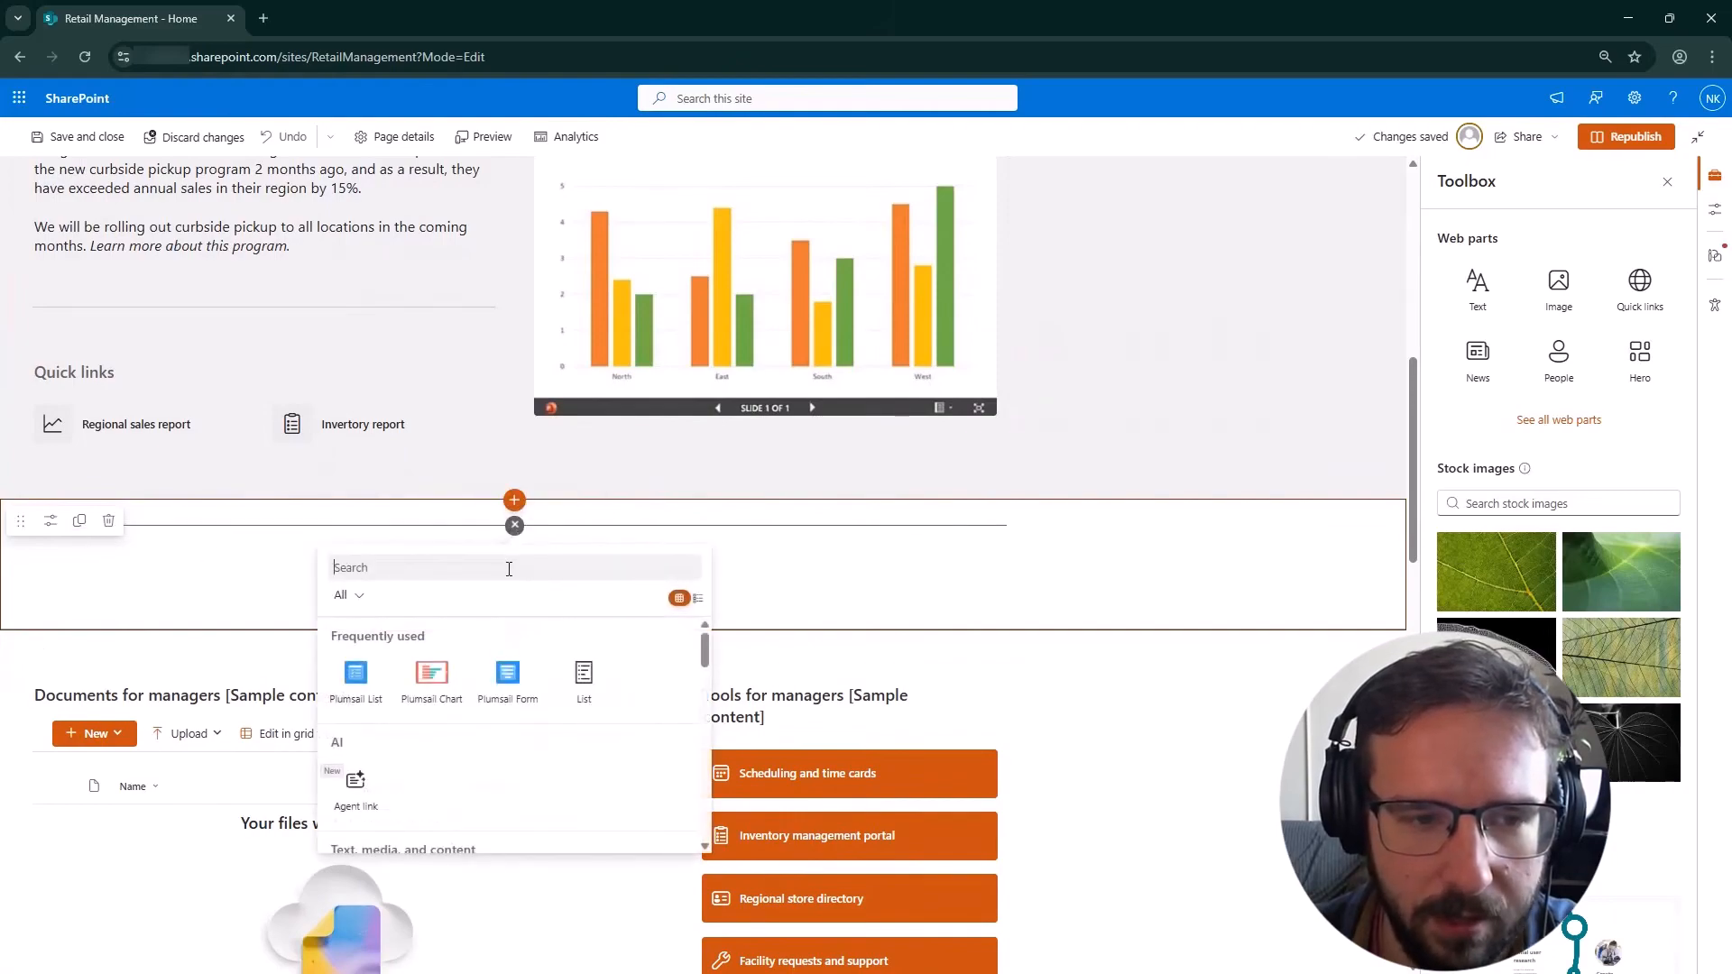
left_click(509, 679)
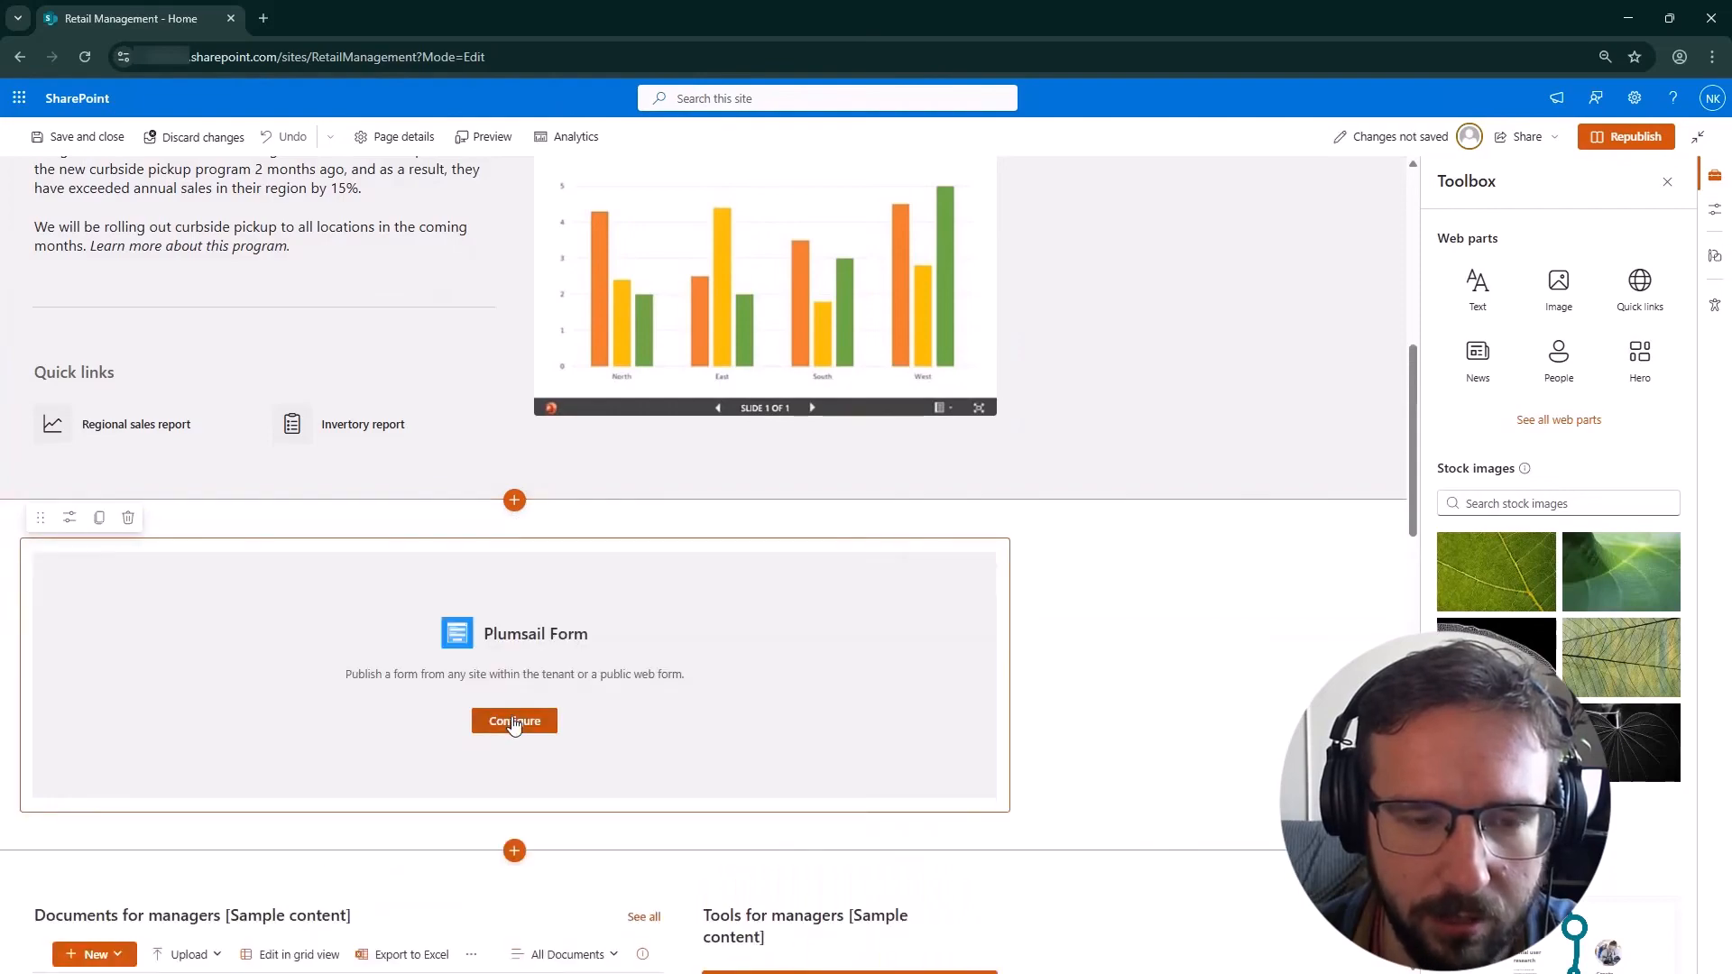
- Configure the Plumsail Form web part as a SharePoint form from the Asset manager list, with content type Item
left_click(513, 723)
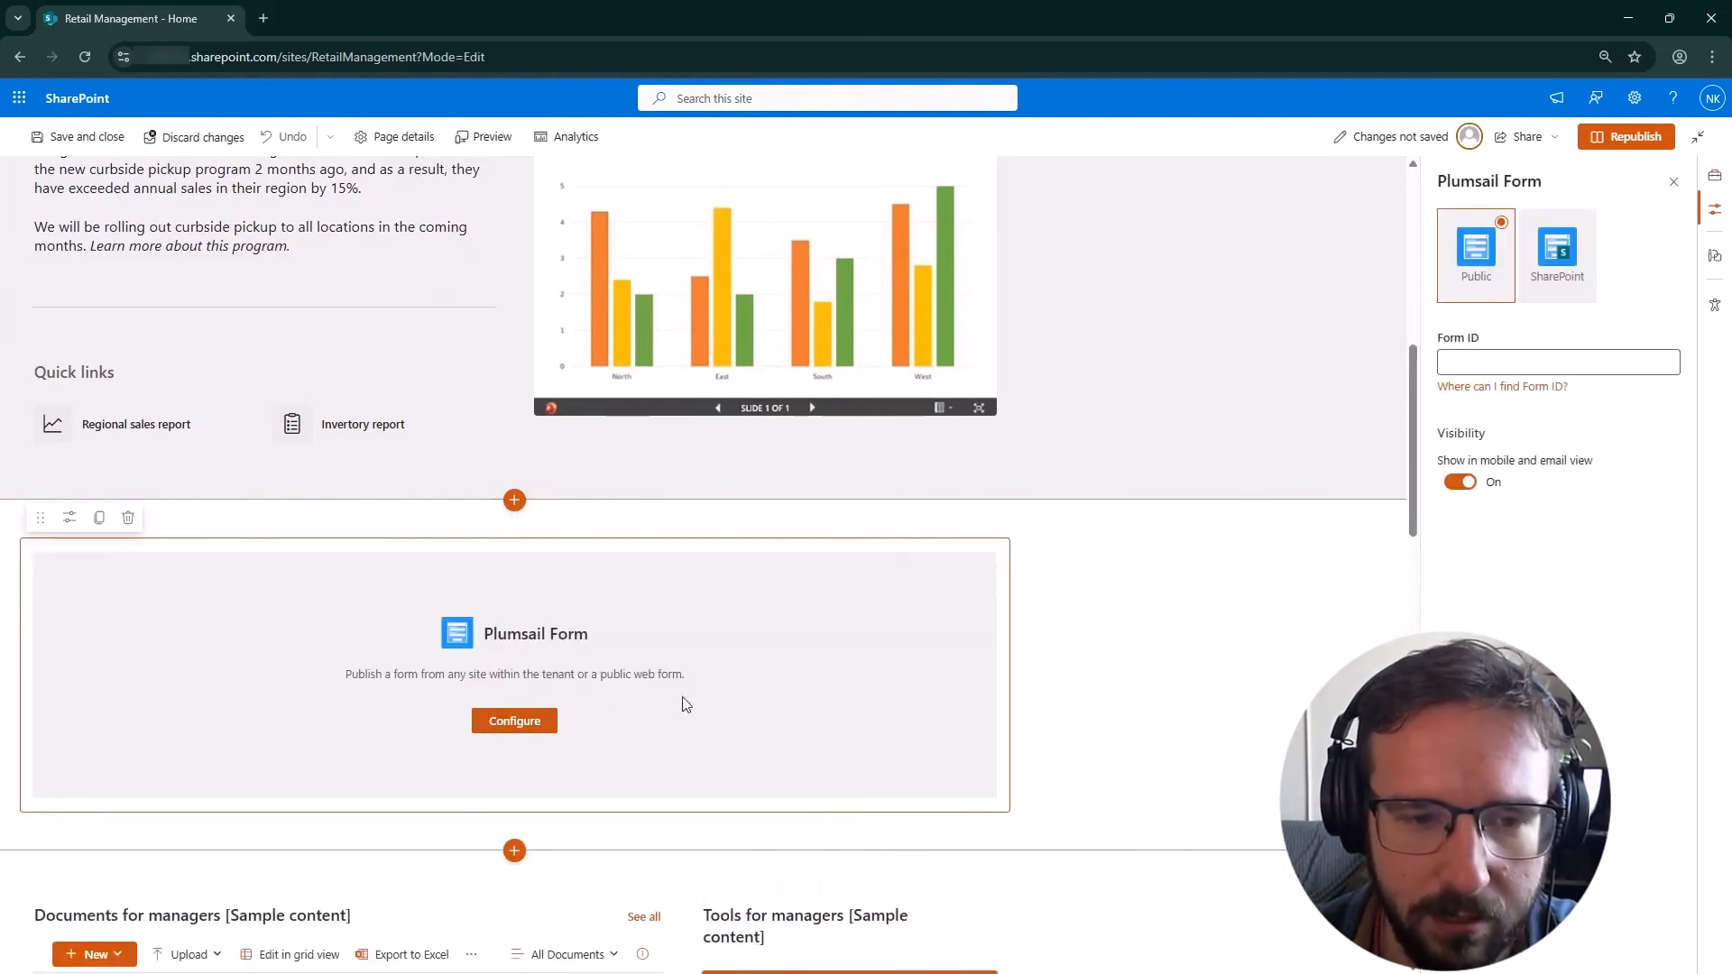
left_click(1543, 290)
left_click(1536, 439)
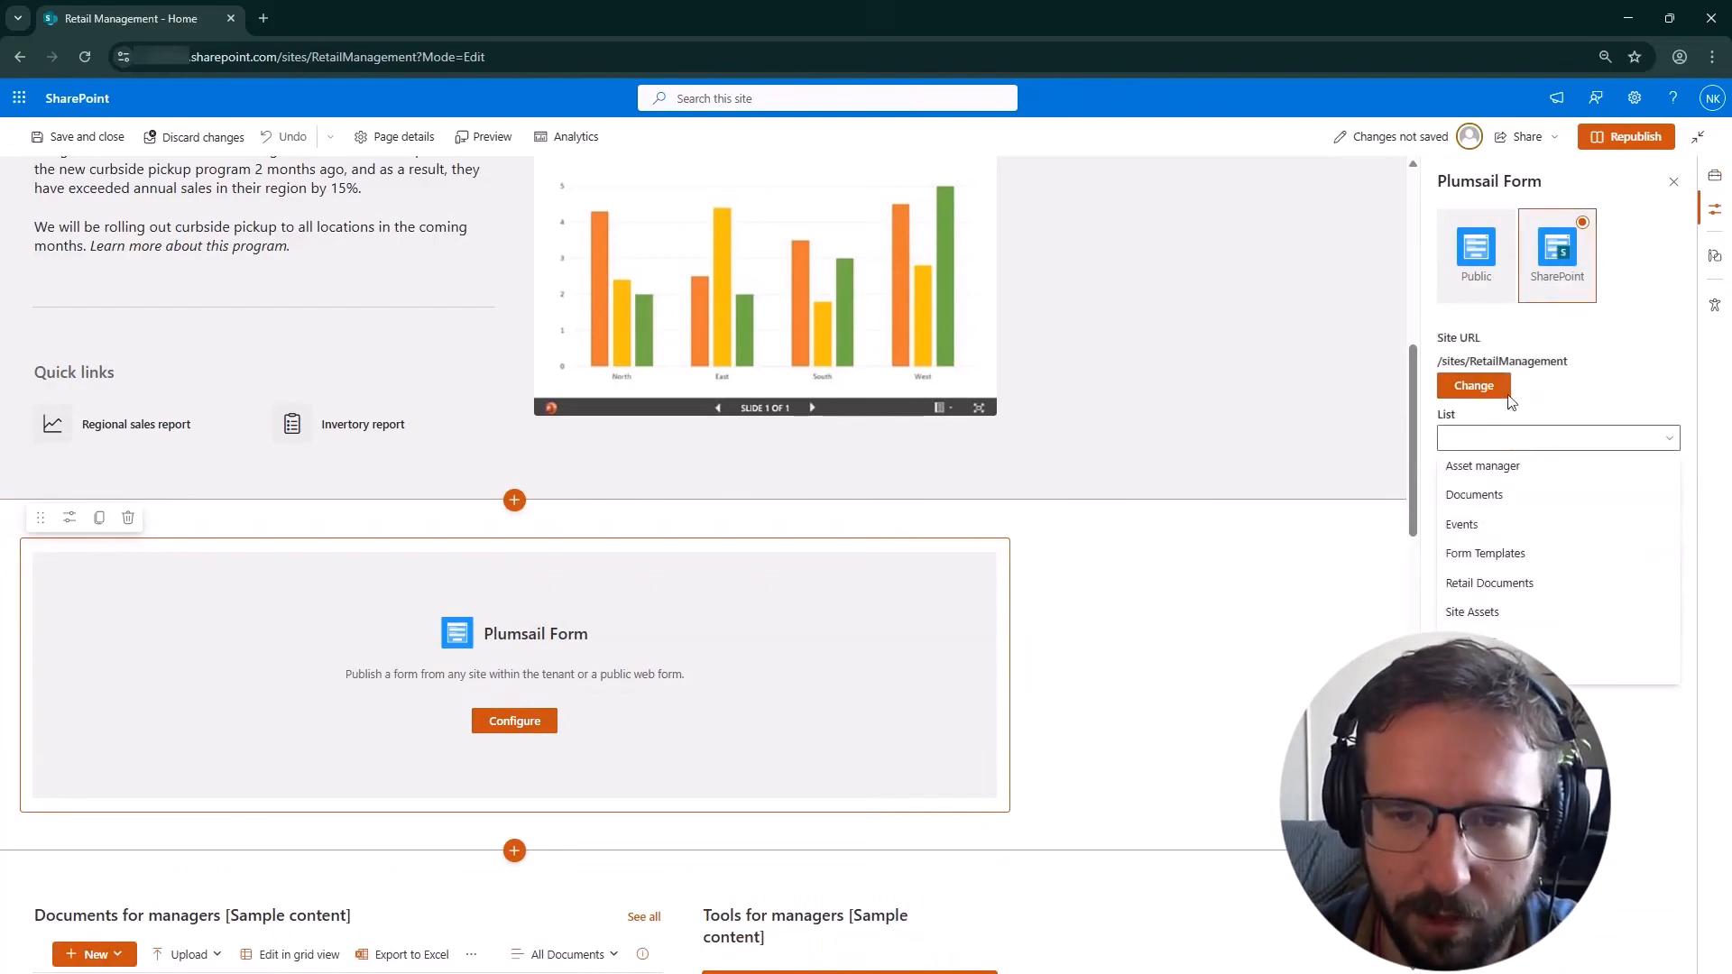
left_click(1531, 390)
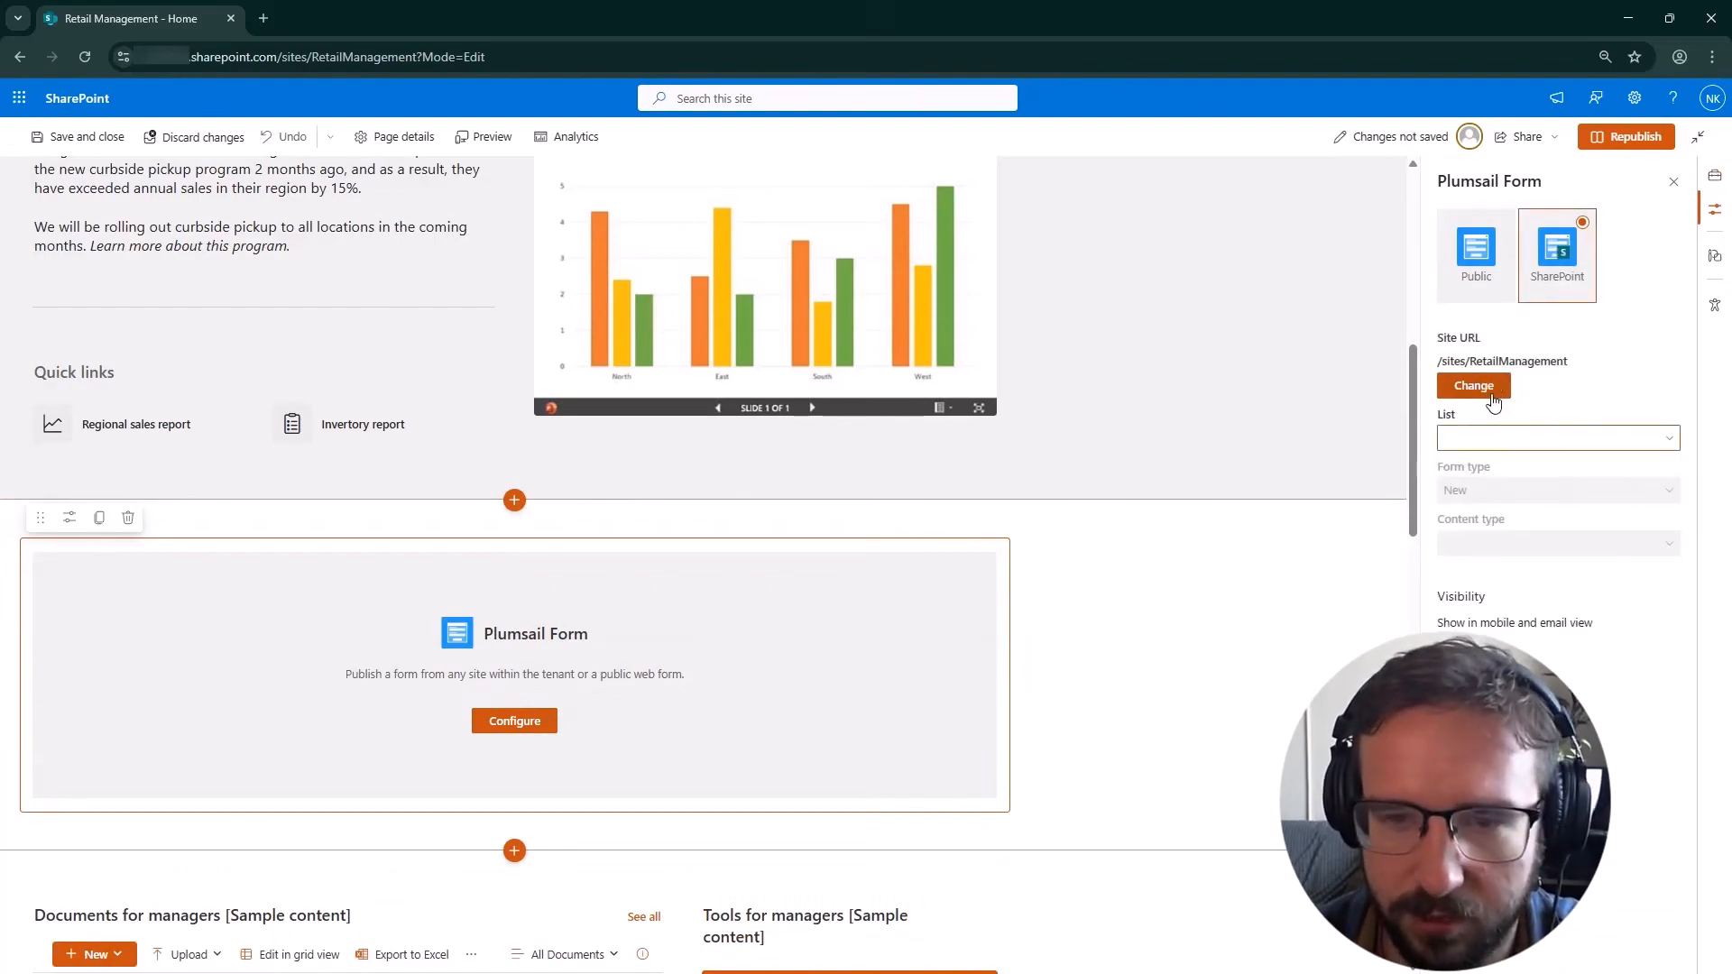
left_click(1494, 438)
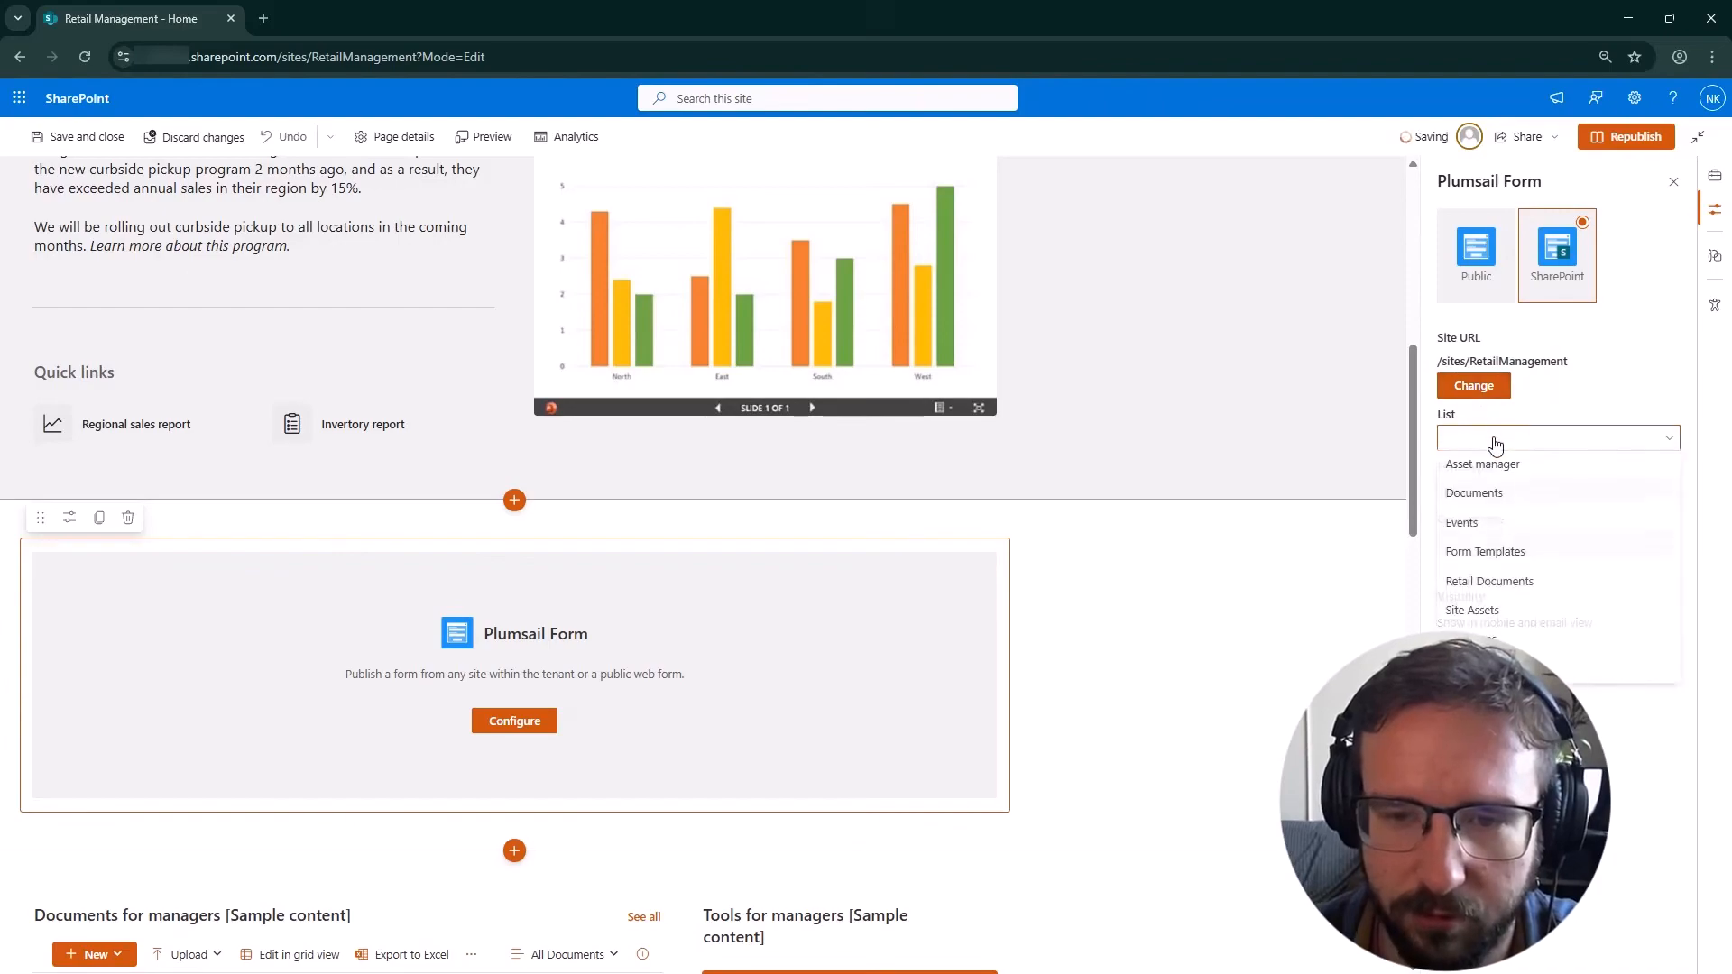
left_click(1500, 458)
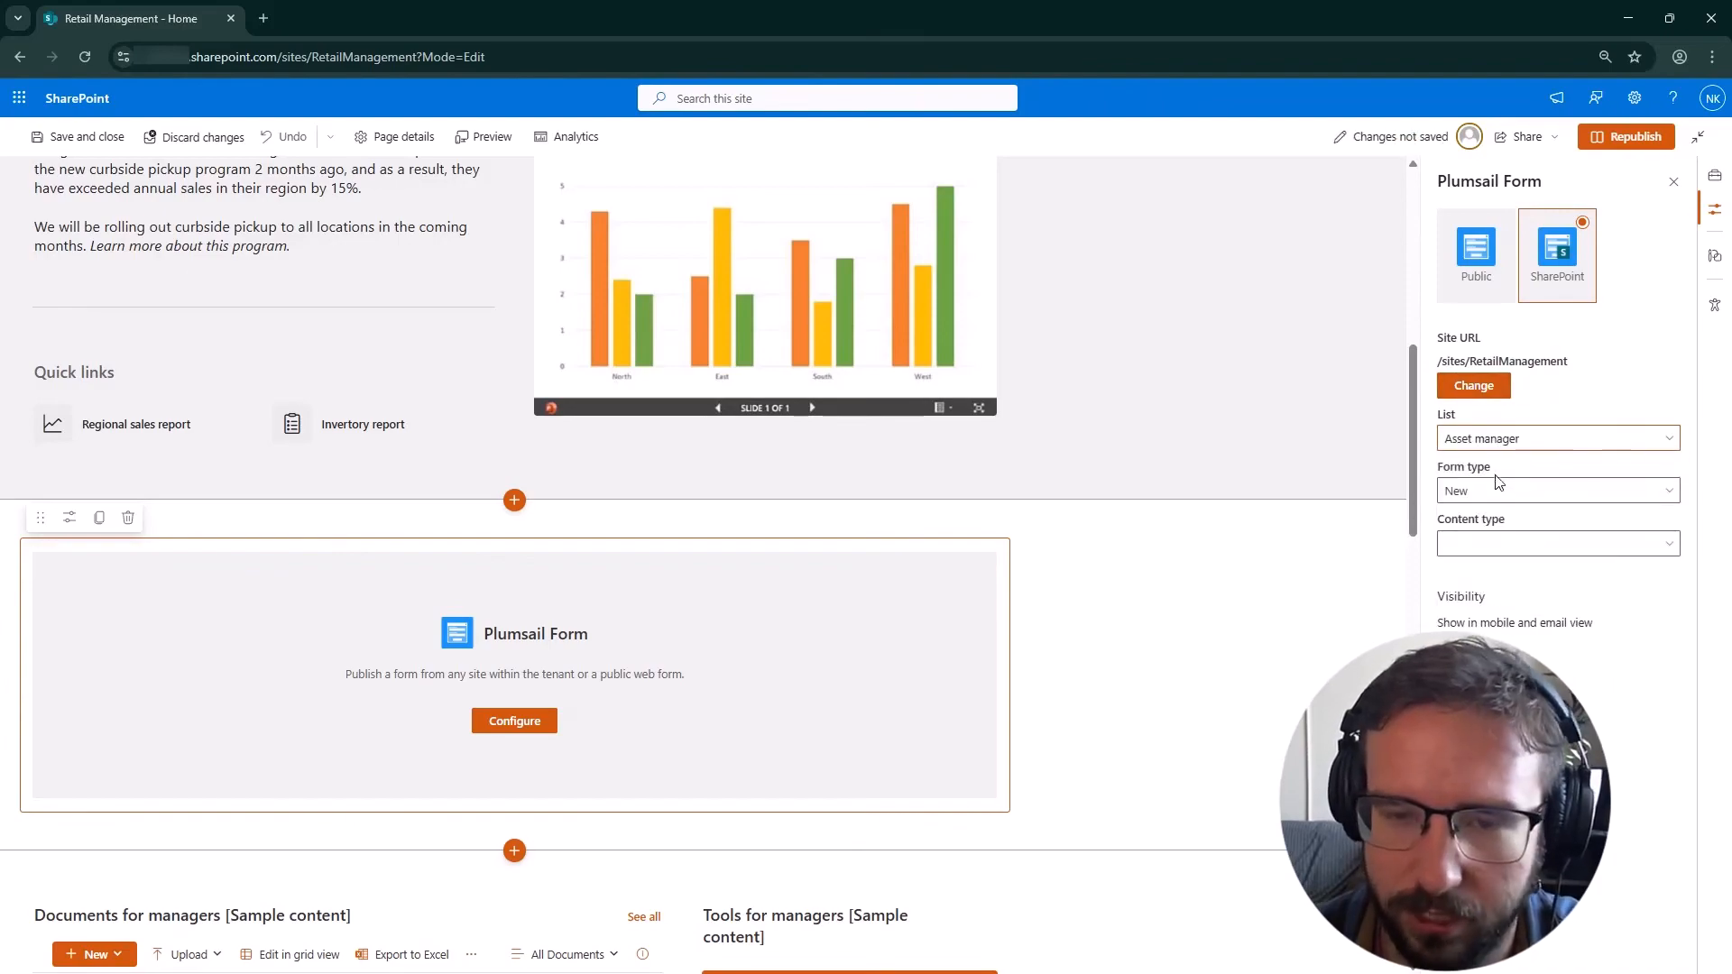
left_click(1512, 550)
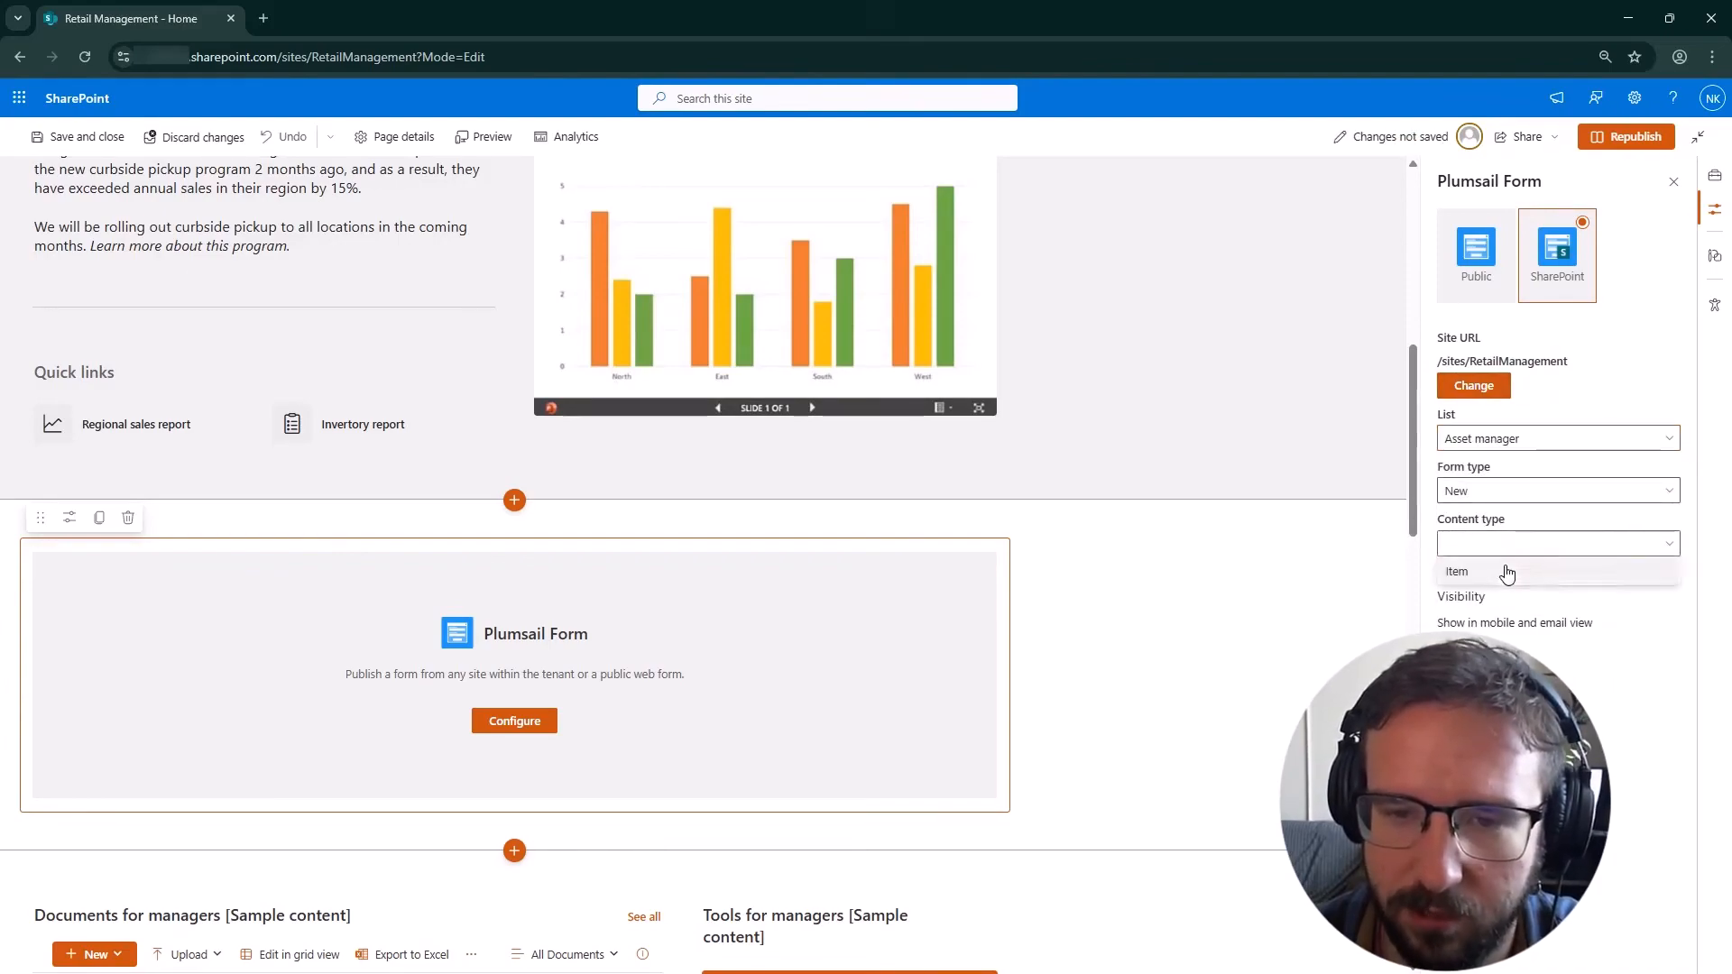
left_click(1505, 571)
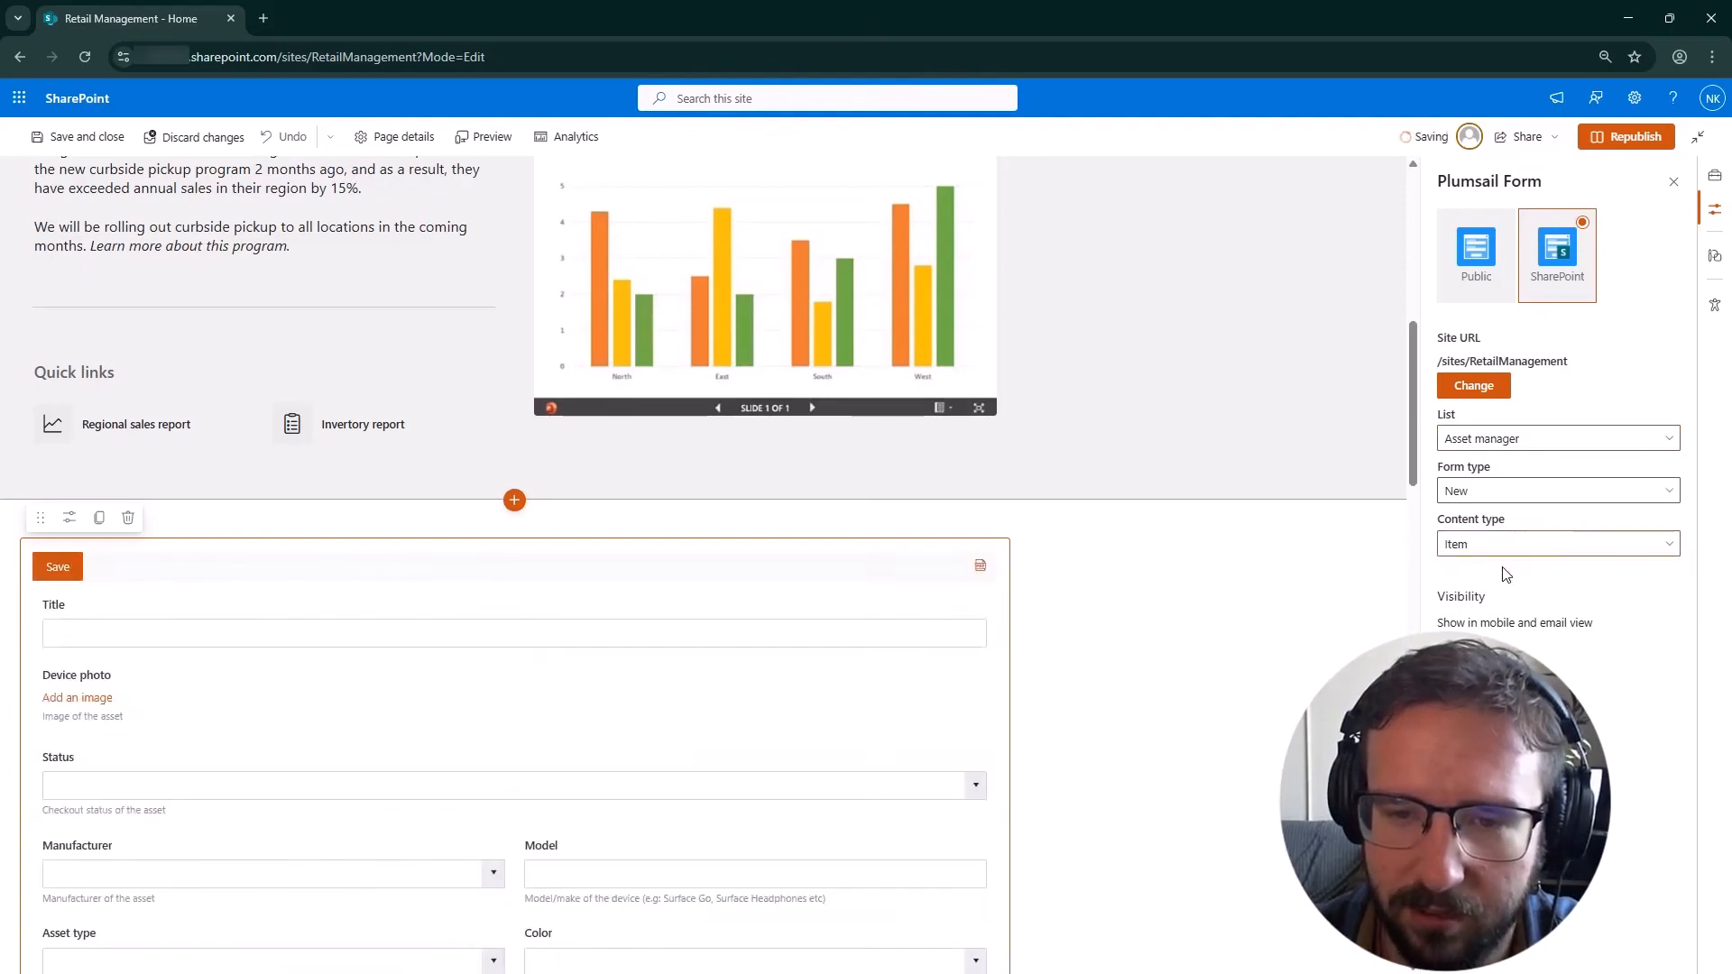
- Review the embedded asset form and republish the Home page
scroll(700, 696, "down", 3)
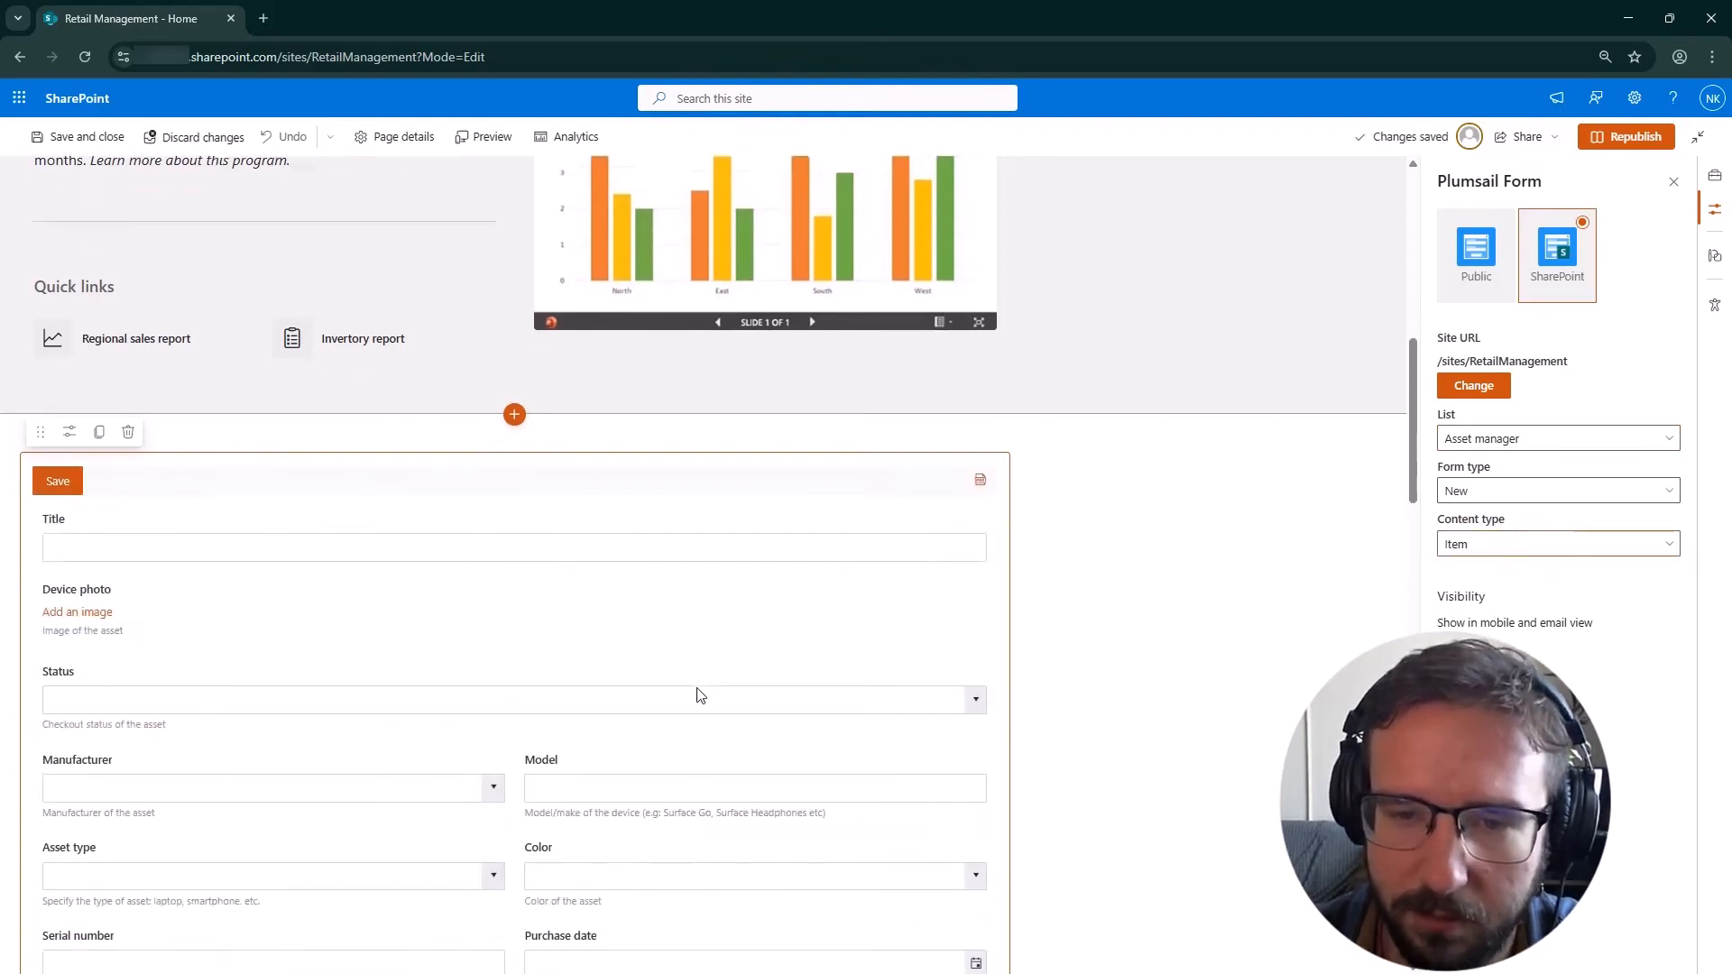
scroll(510, 620, "down", 2)
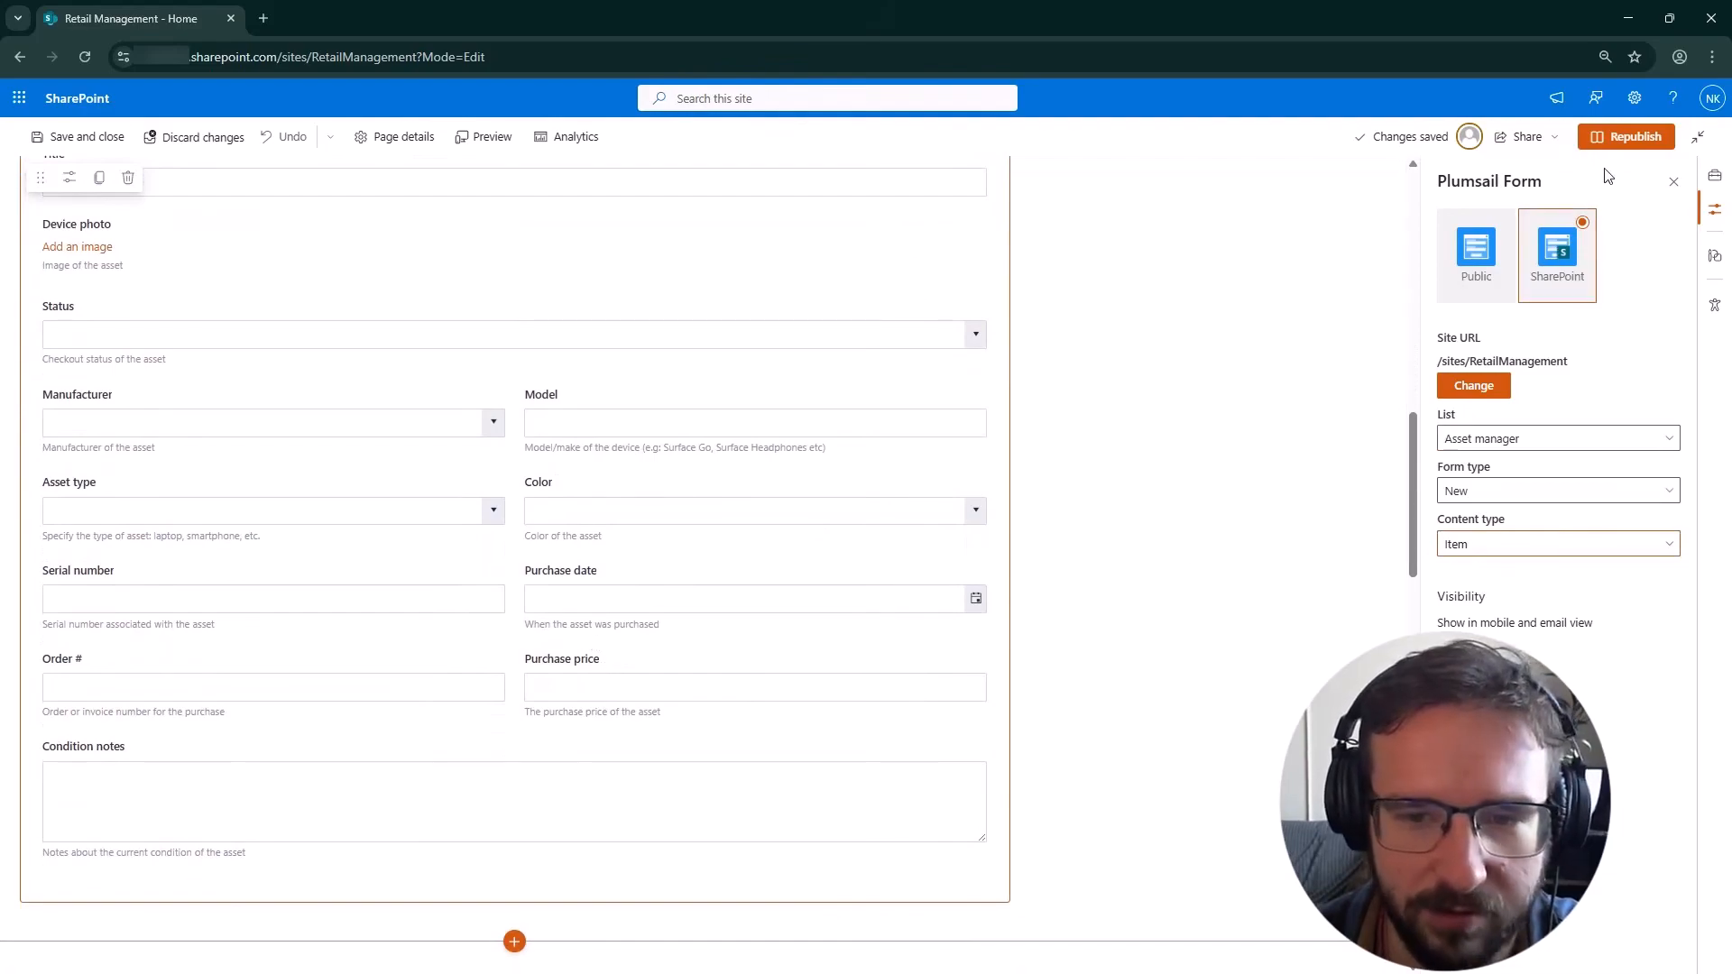
left_click(1620, 137)
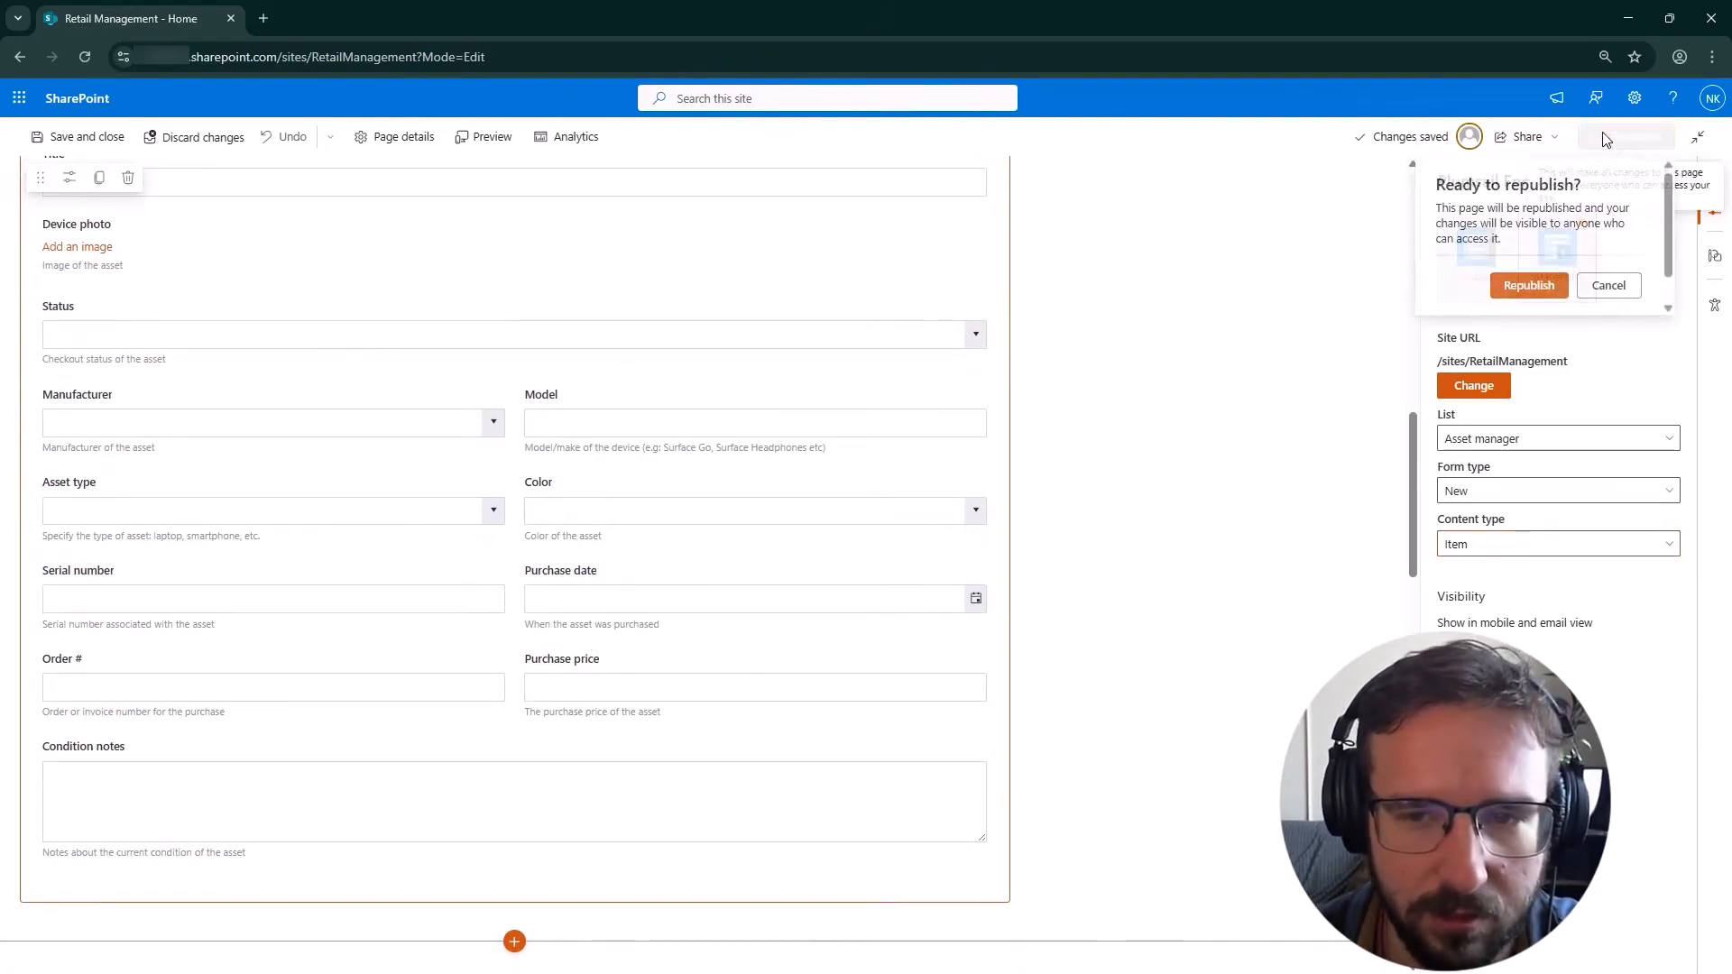
left_click(1531, 287)
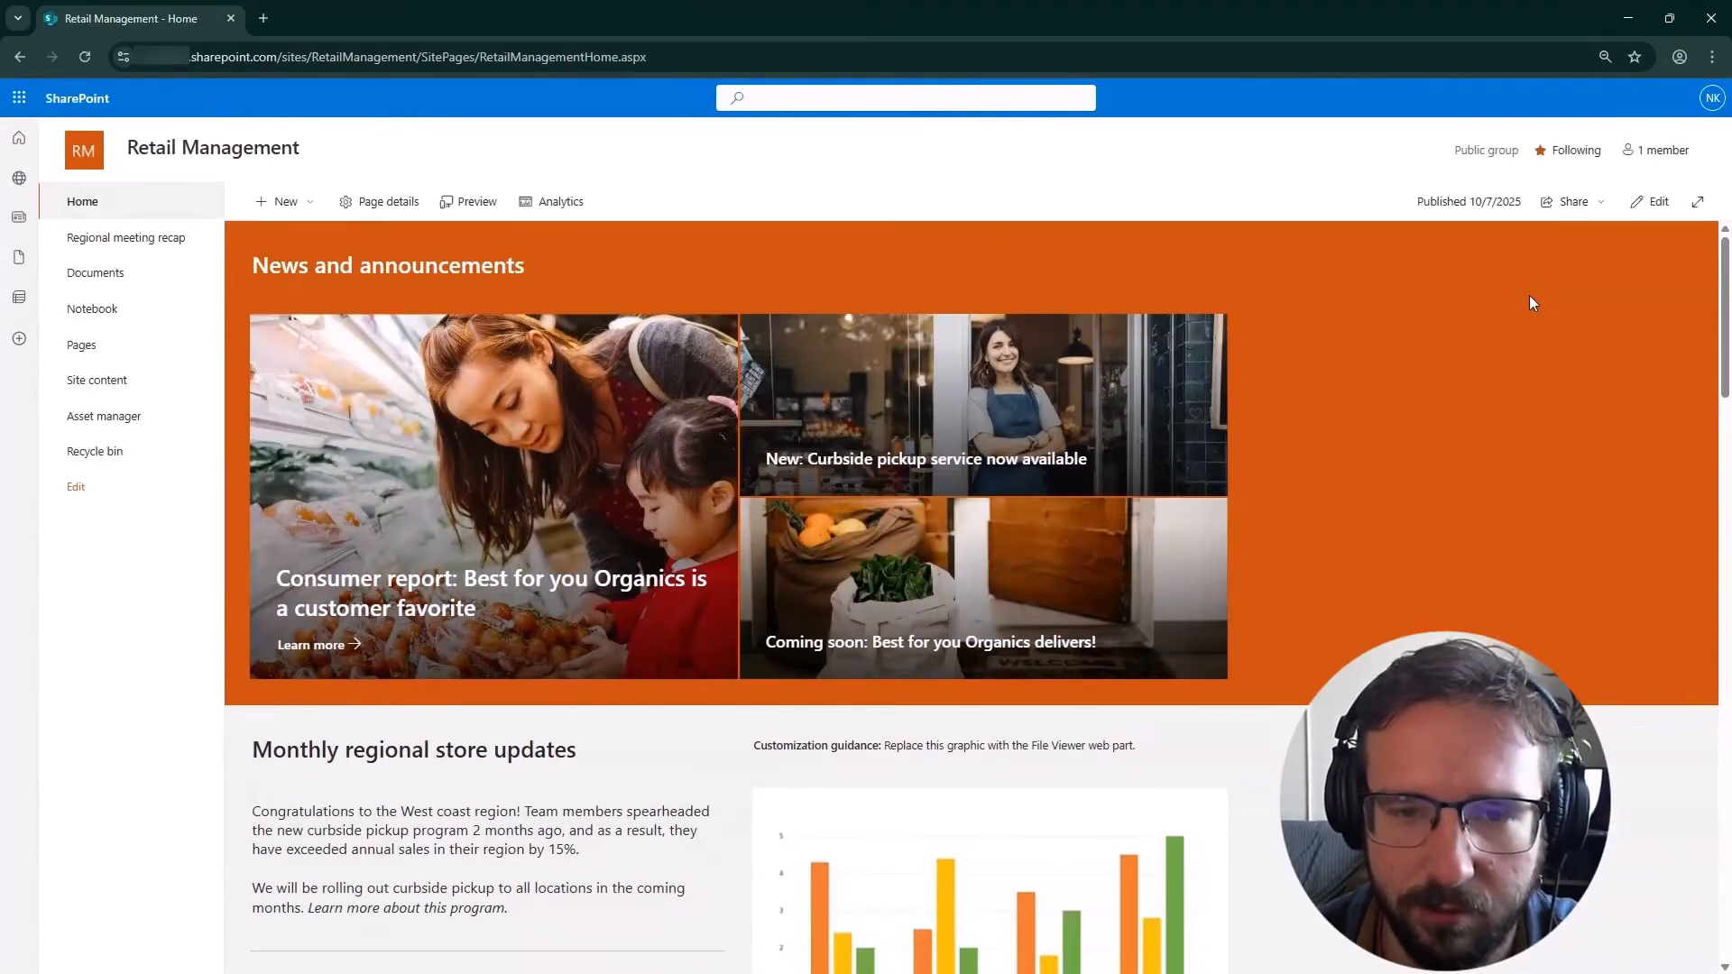
- In the published form, enter the title Keyboard, attach keyboard-7256457_1280.webp as device photo, and set the status to Available
scroll(1471, 325, "down", 8)
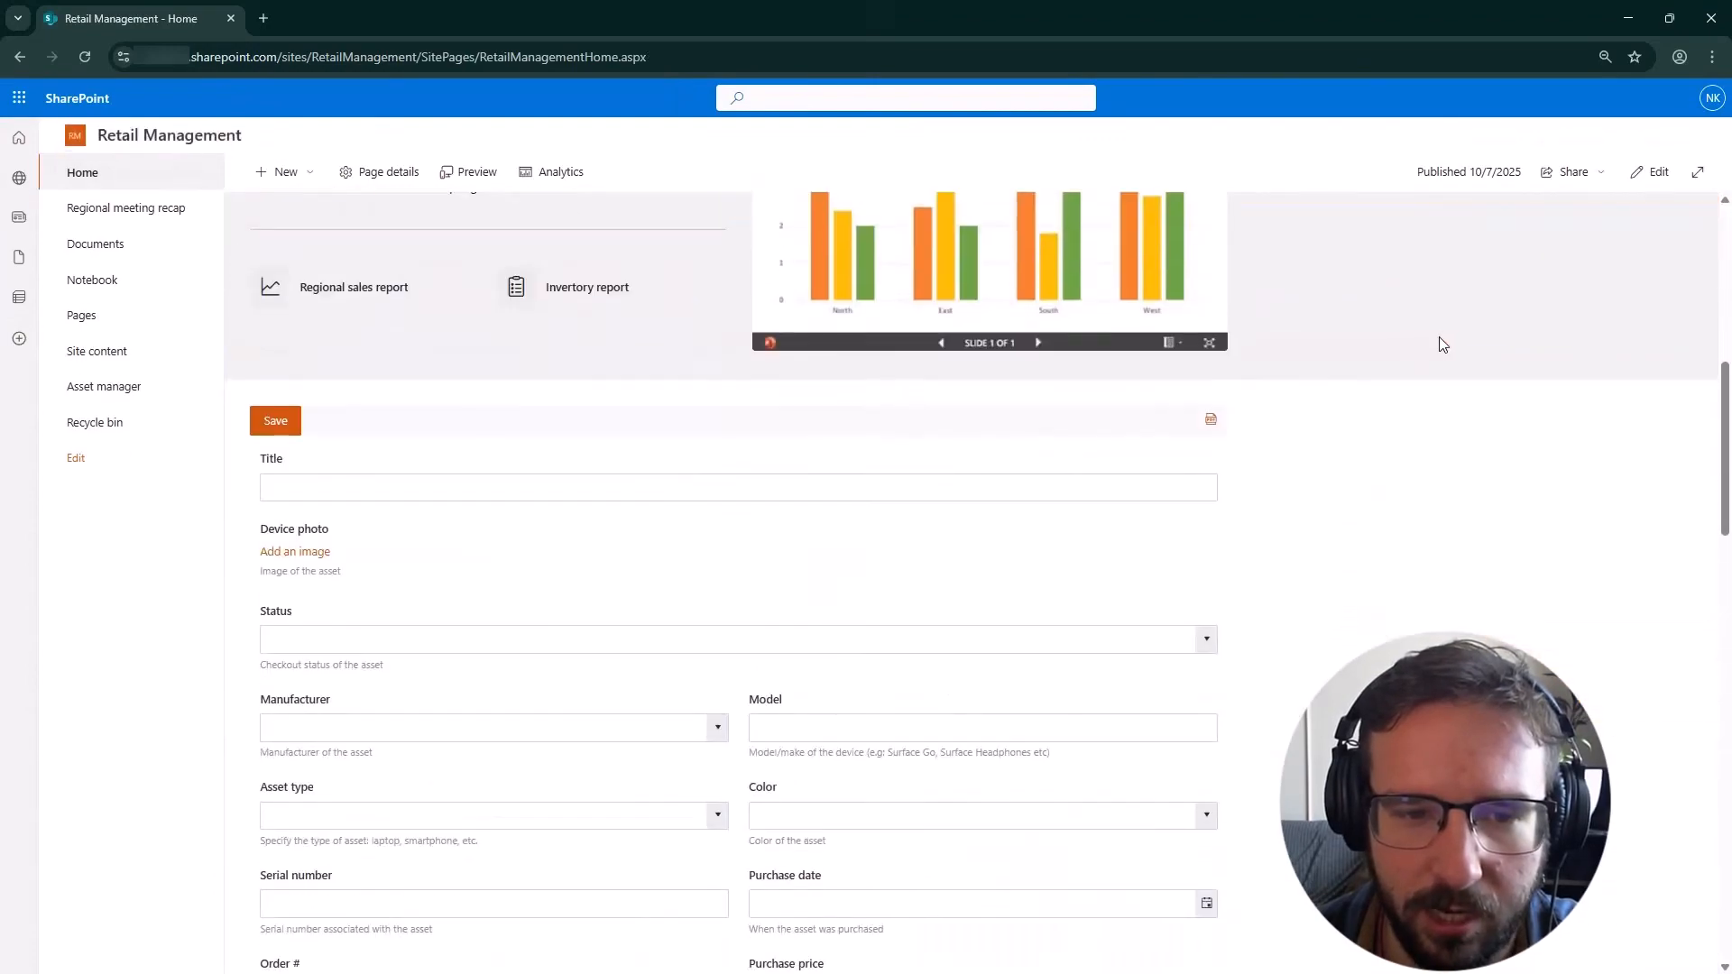
scroll(1430, 343, "down", 2)
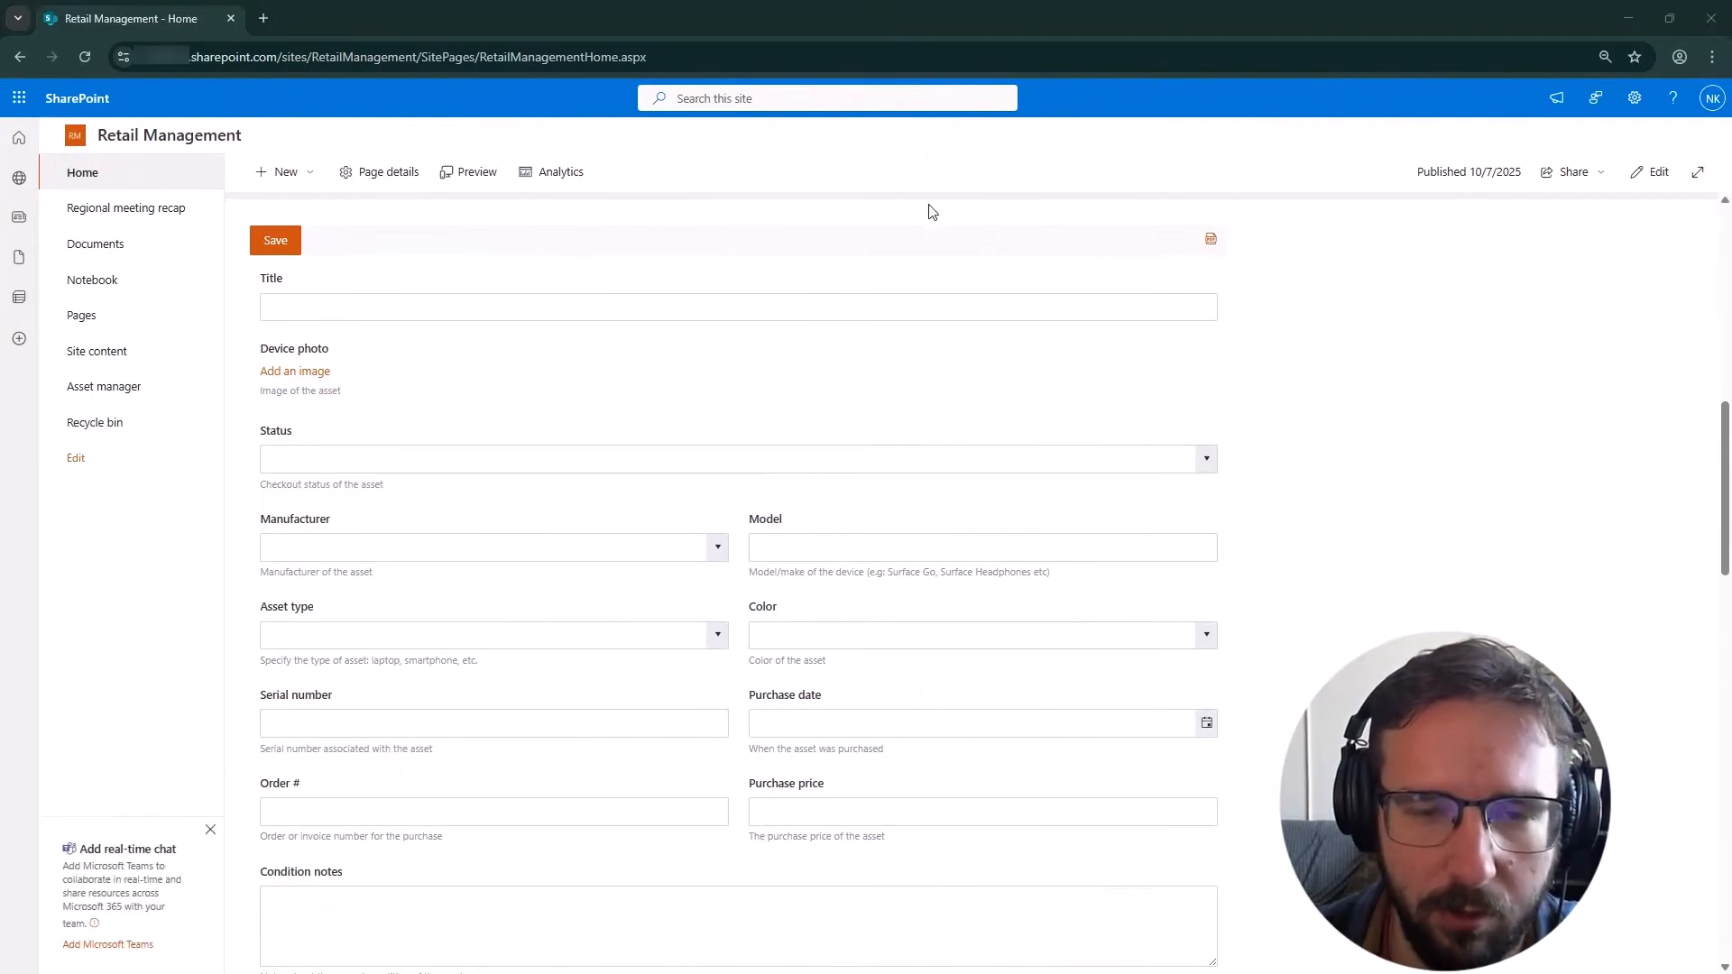
left_click(1179, 302)
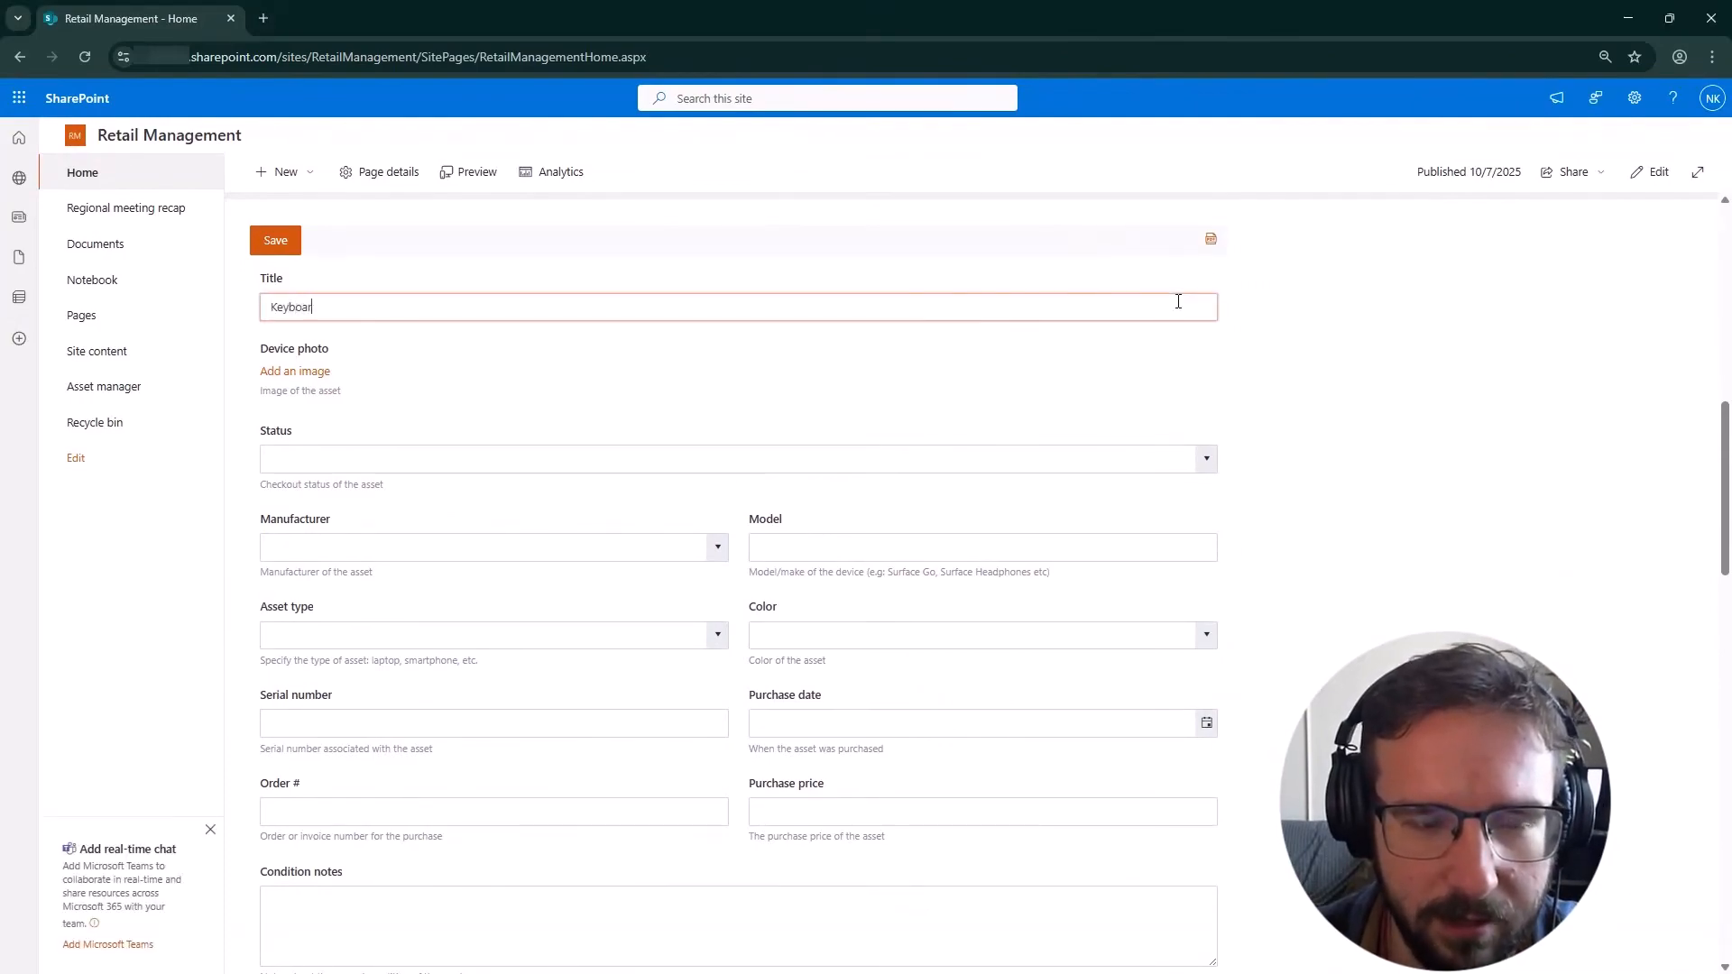
left_click(307, 375)
double_click(240, 220)
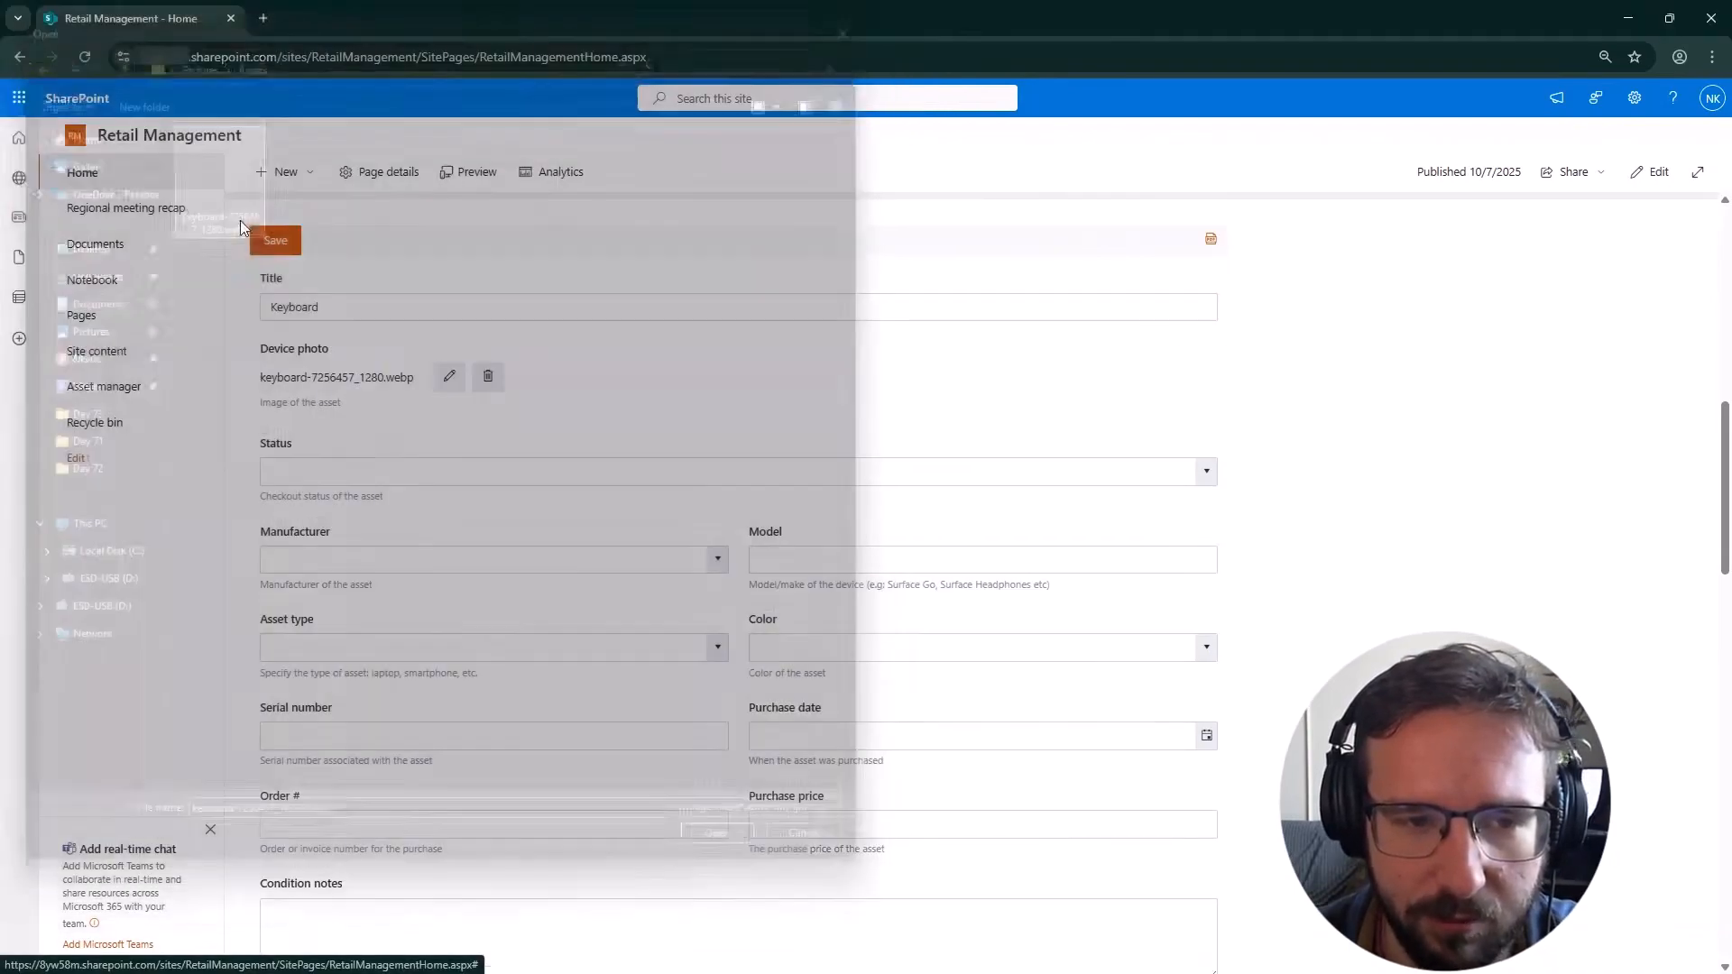
left_click(1208, 472)
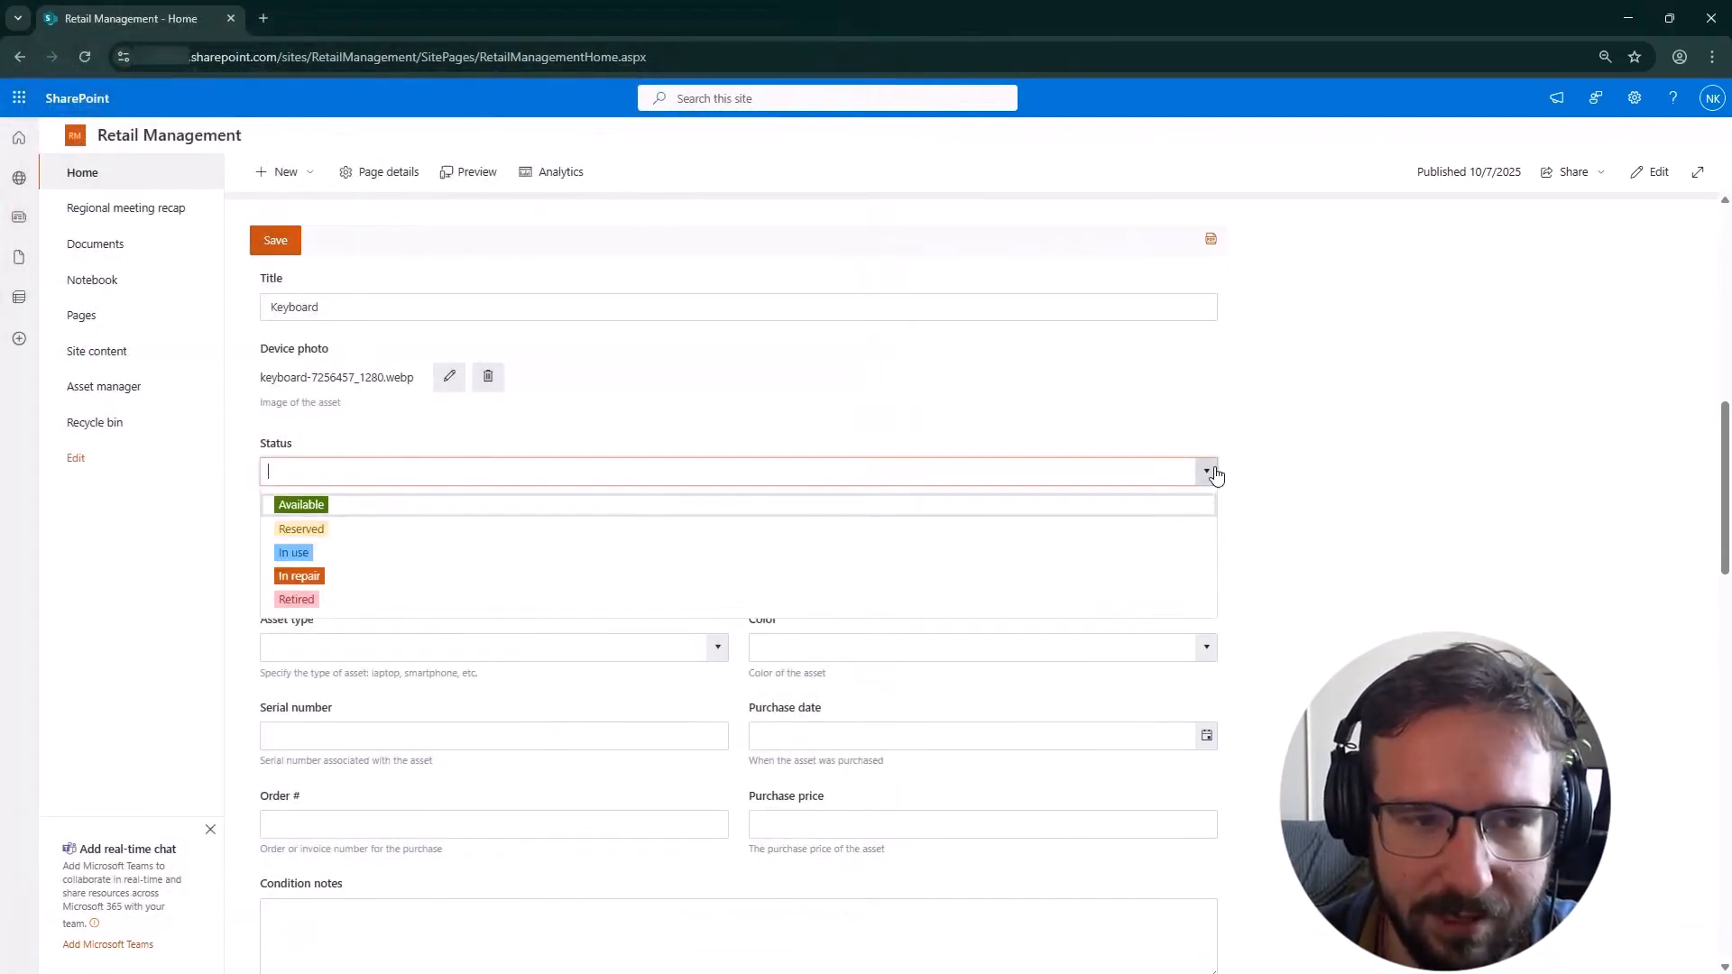
left_click(756, 510)
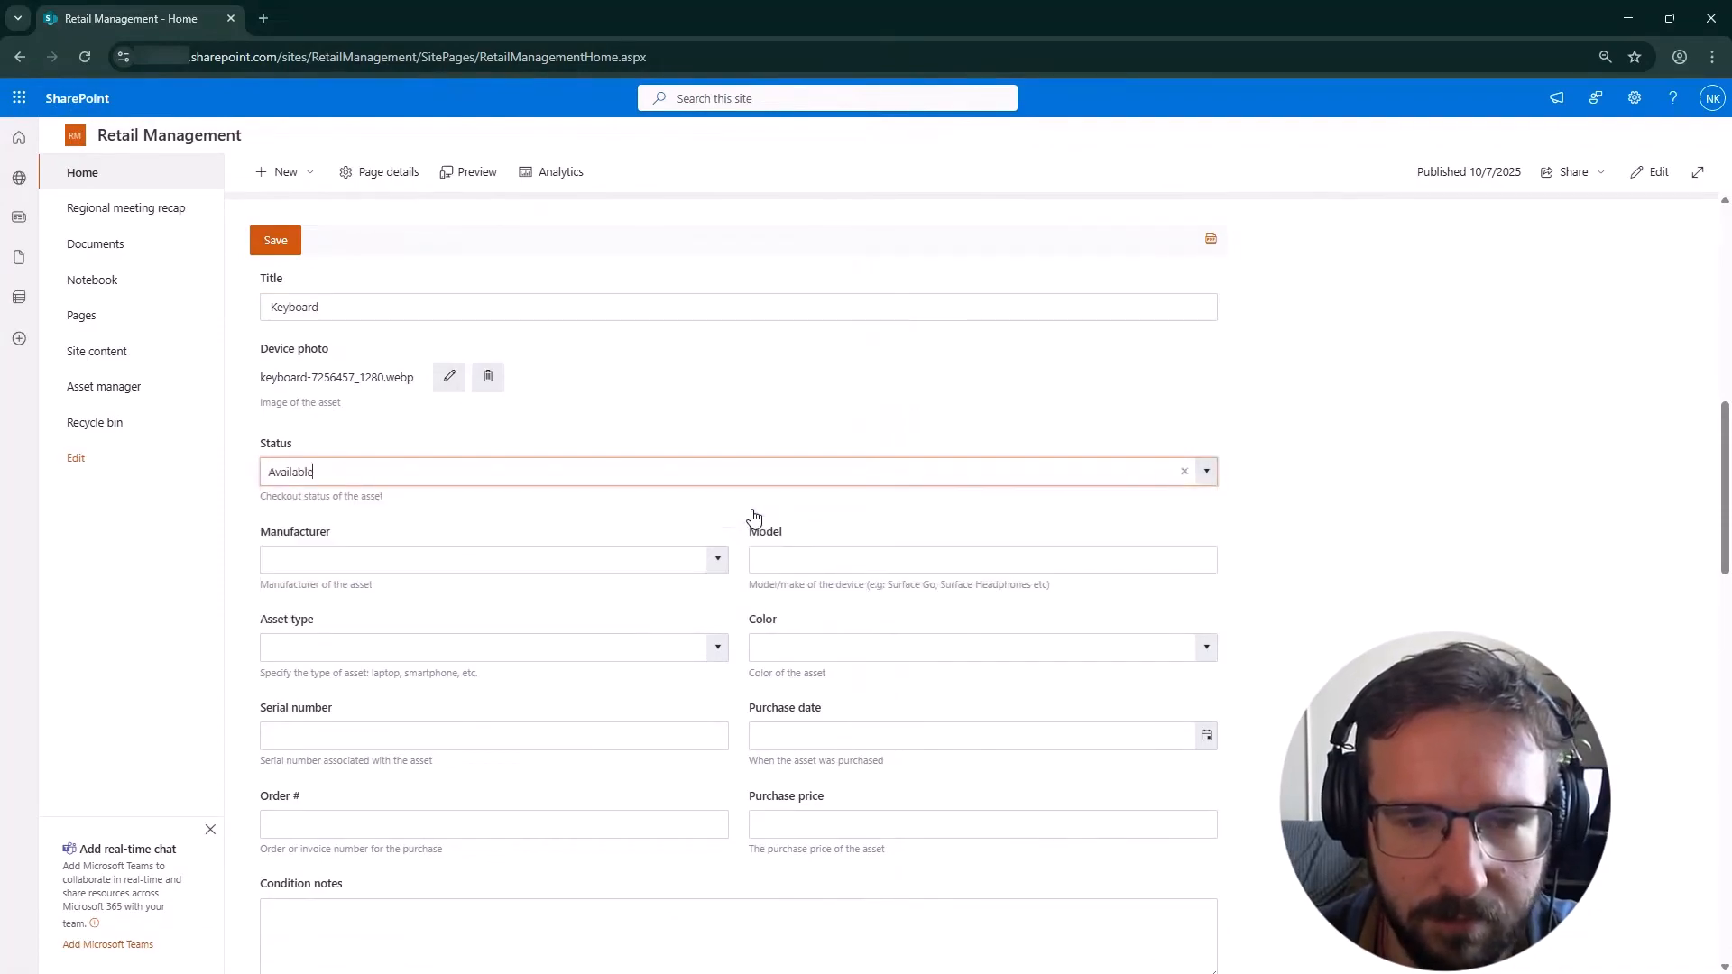
- Set the manufacturer to Fabrikam, Inc., the model to KBD 921, the asset type to Accessory, and the color to Black
left_click(718, 562)
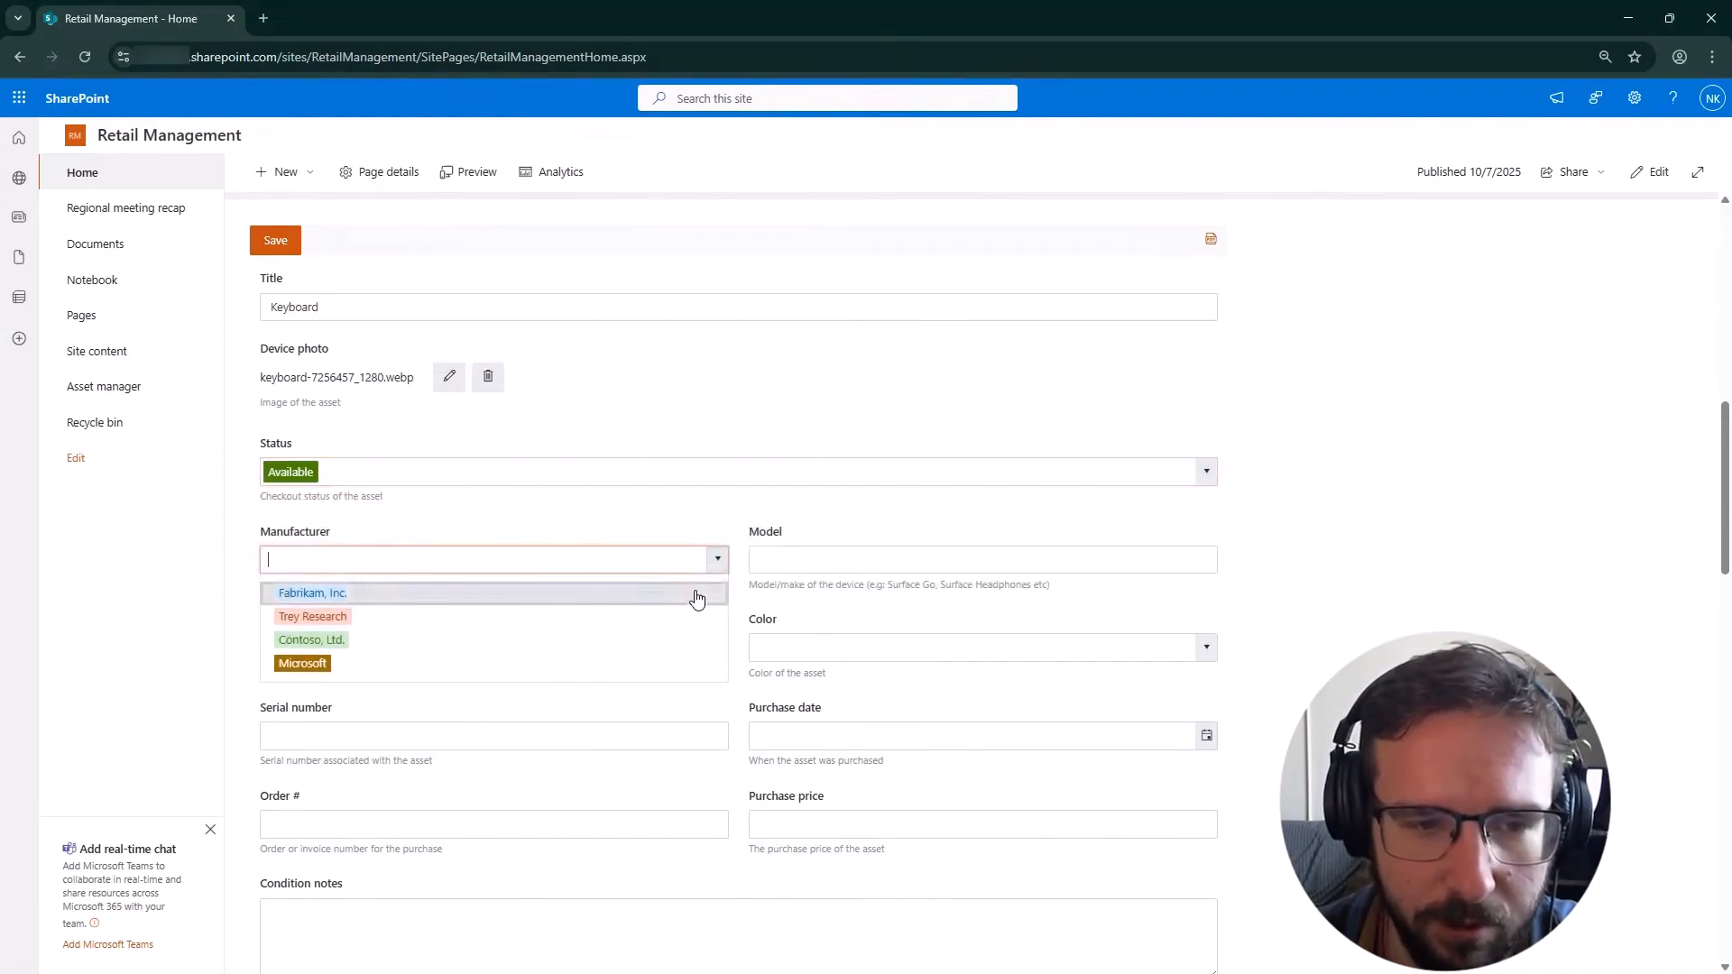
left_click(696, 594)
left_click(980, 561)
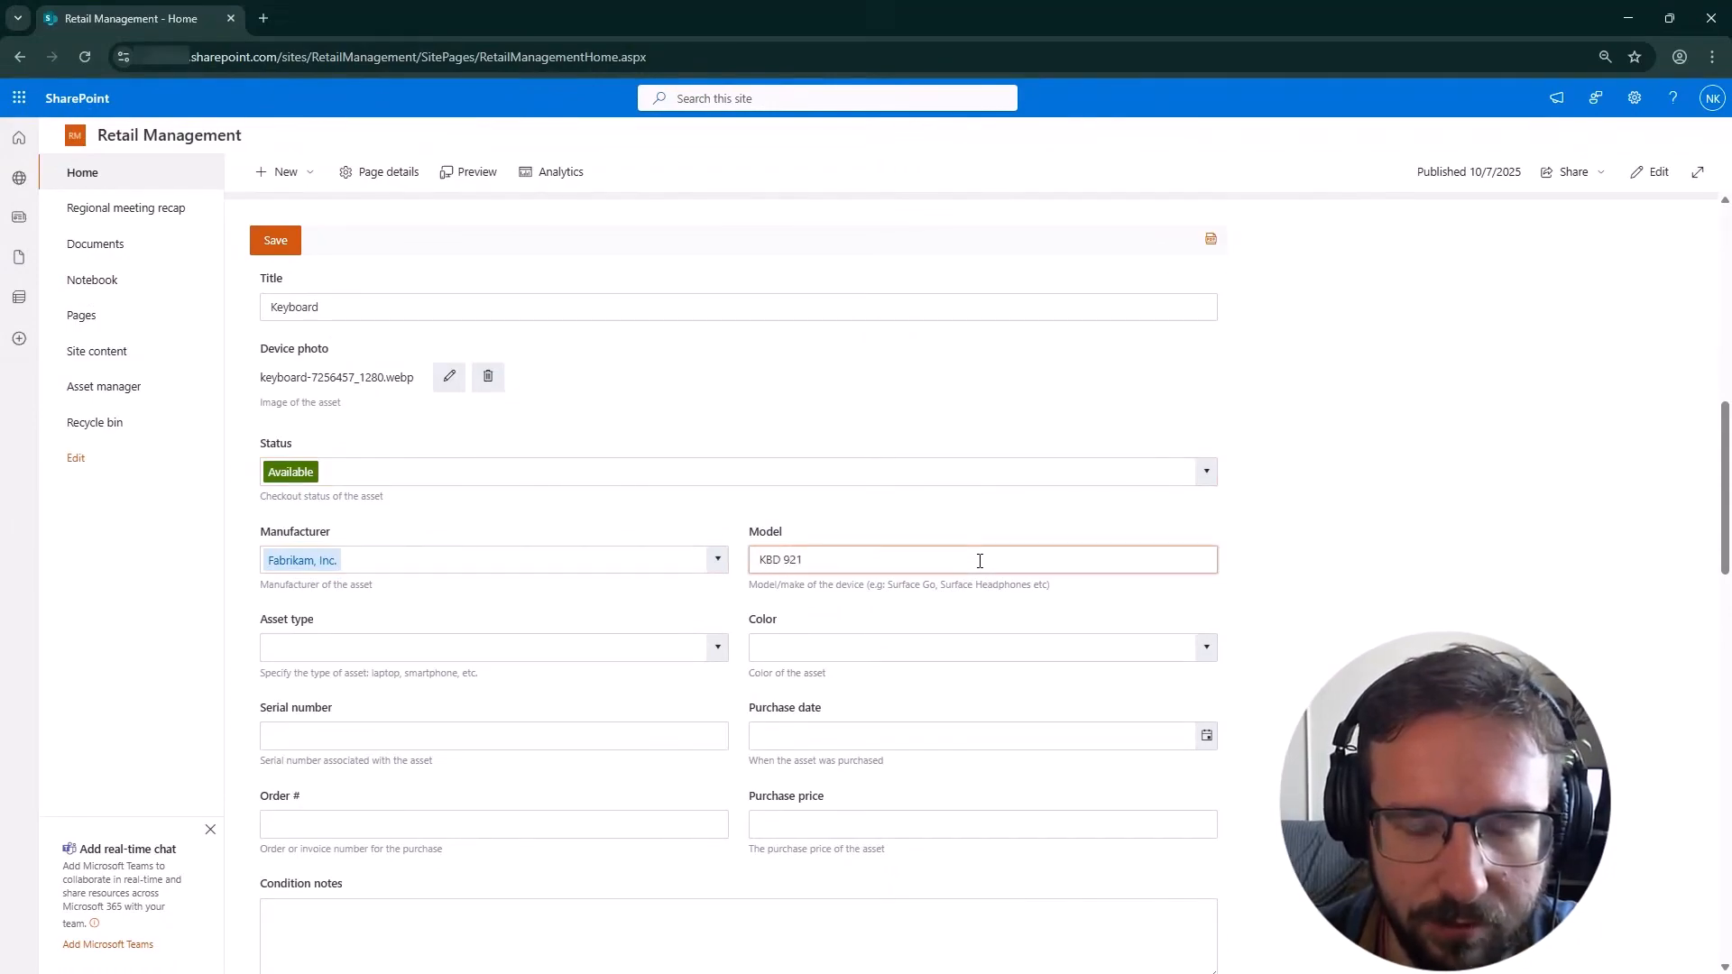
left_click(718, 665)
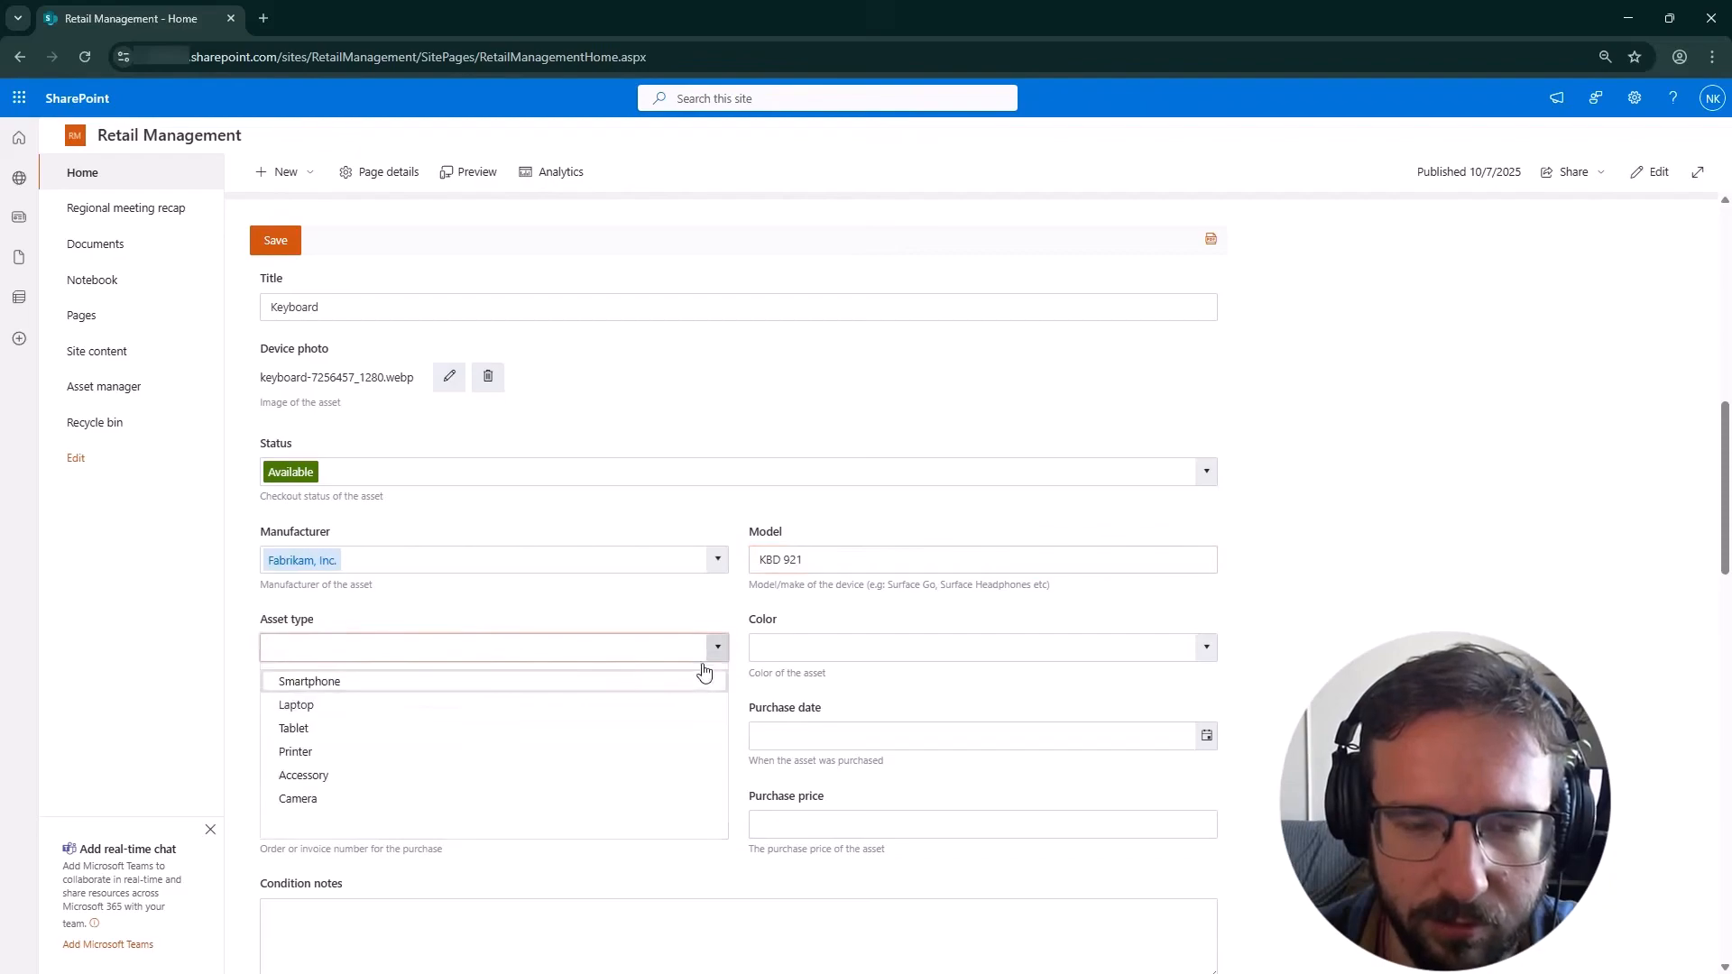
left_click(511, 776)
left_click(1206, 650)
left_click(1045, 745)
- Fill in serial number KD1213, purchase date 10/7/2025, the order number, and a purchase price of 60
scroll(580, 692, "down", 1)
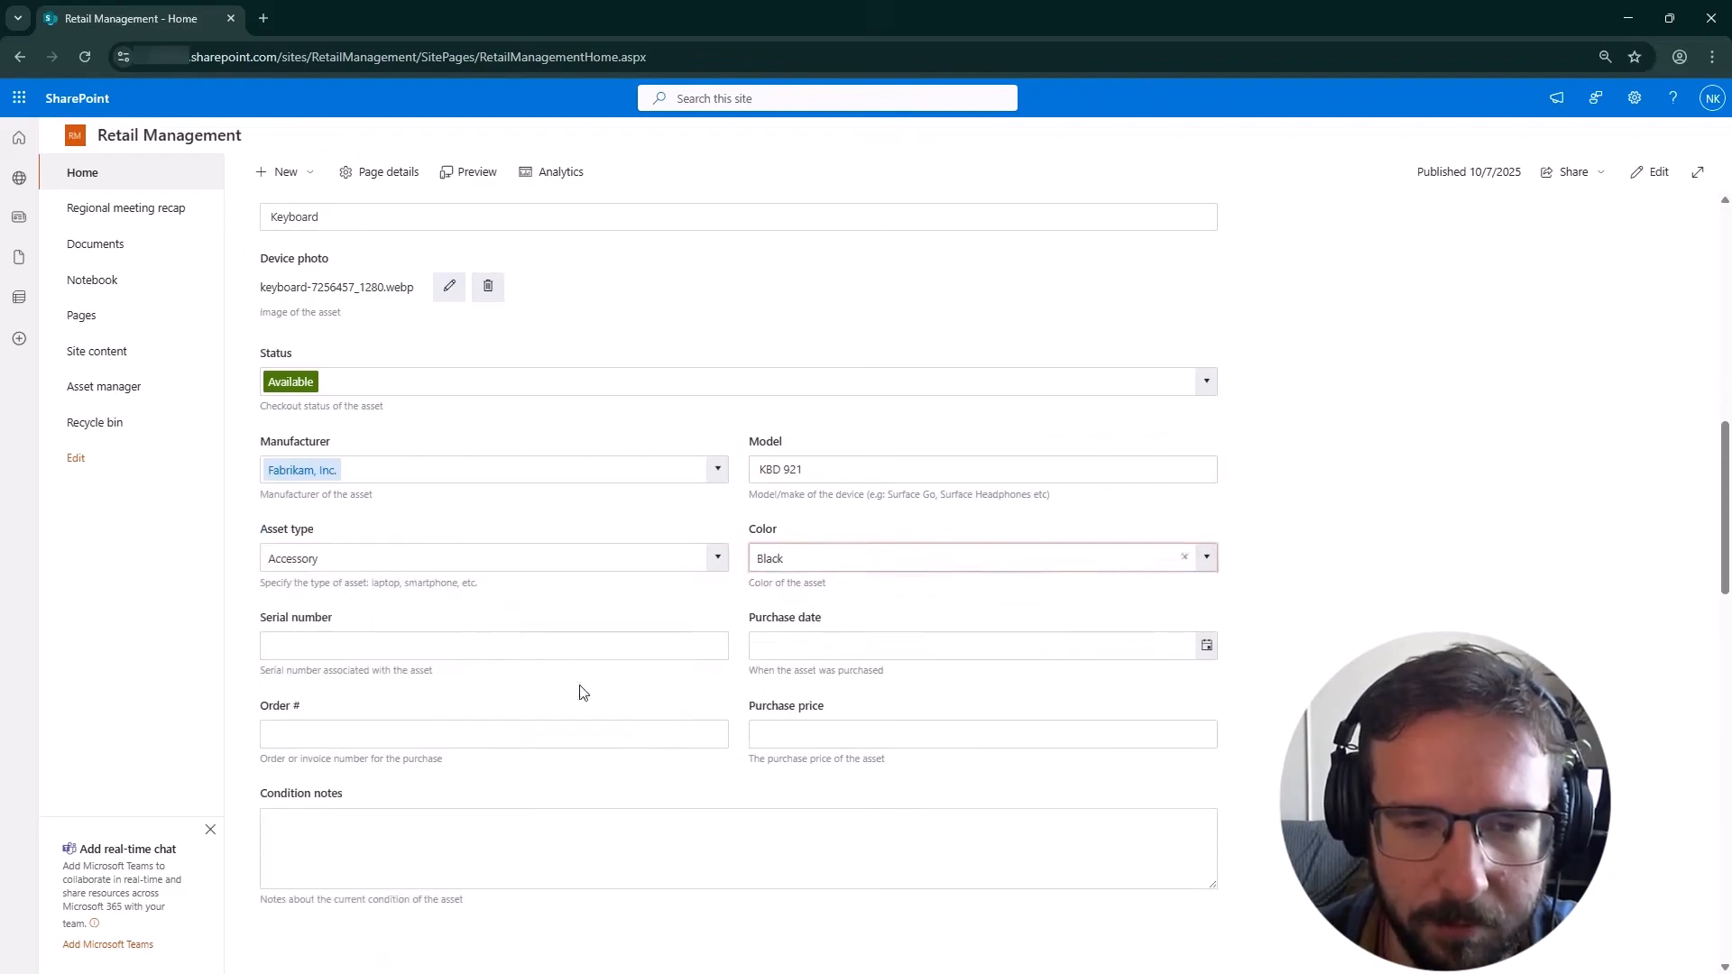
left_click(553, 647)
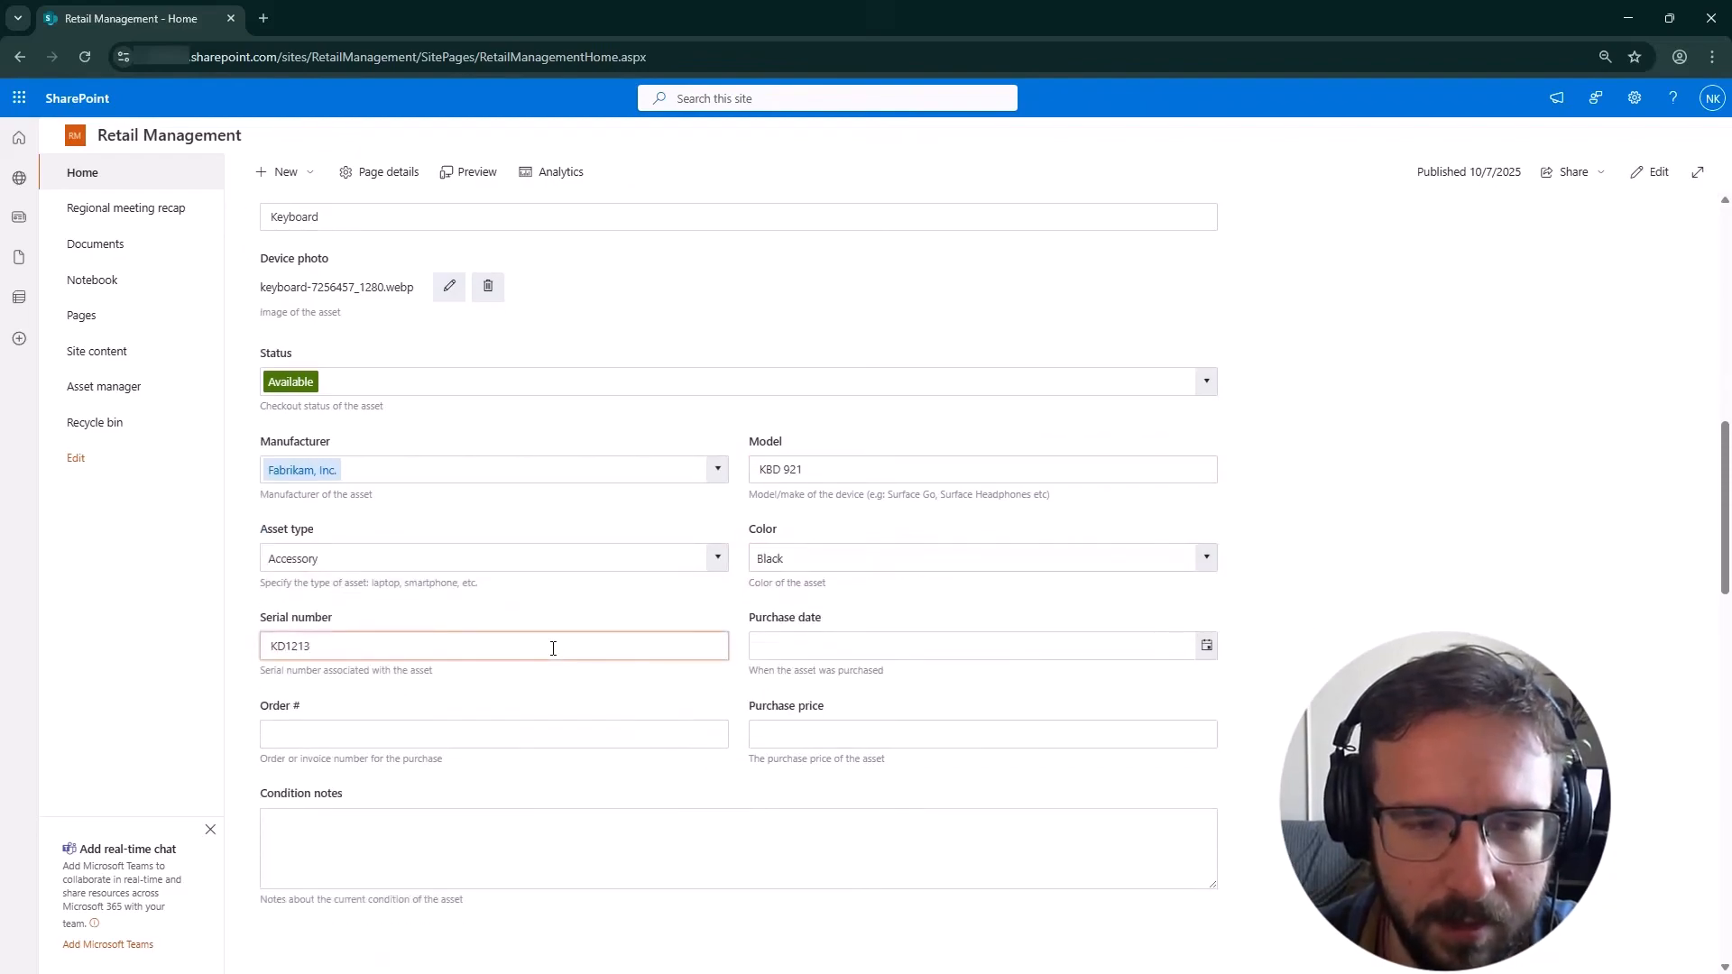
left_click(1207, 646)
left_click(827, 773)
left_click(668, 727)
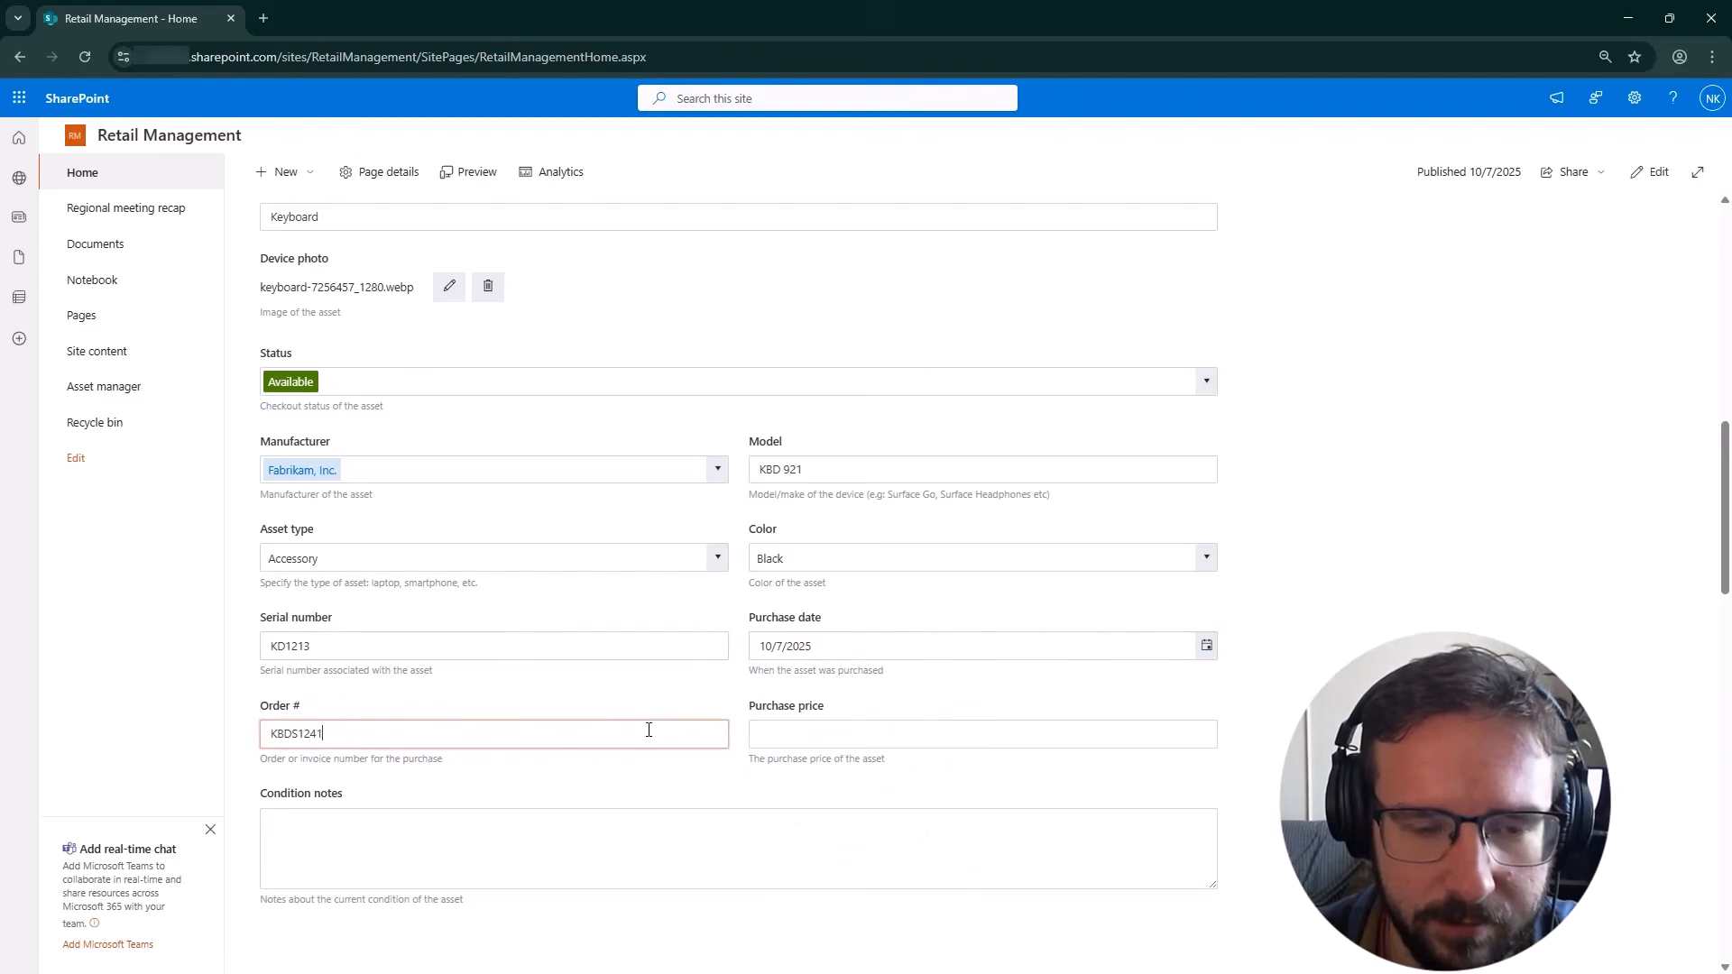
left_click(834, 744)
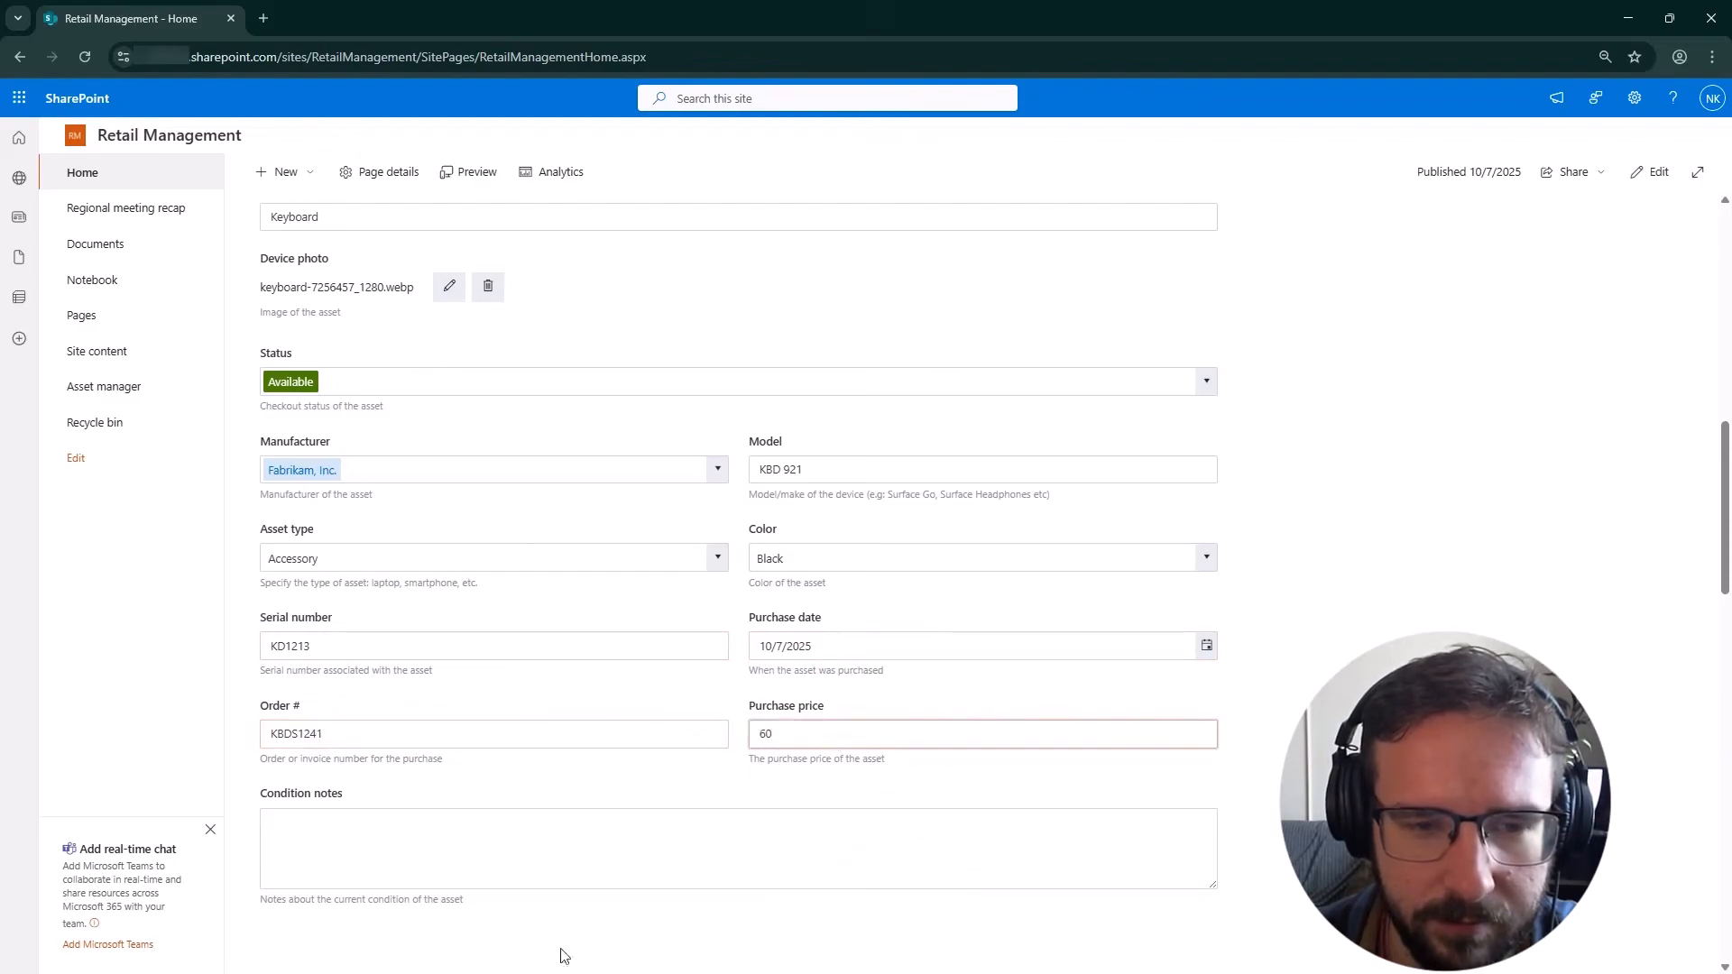
- Enter "Brand new and ready to go!" as the condition notes
left_click(543, 878)
type("Brand new and ready to go!")
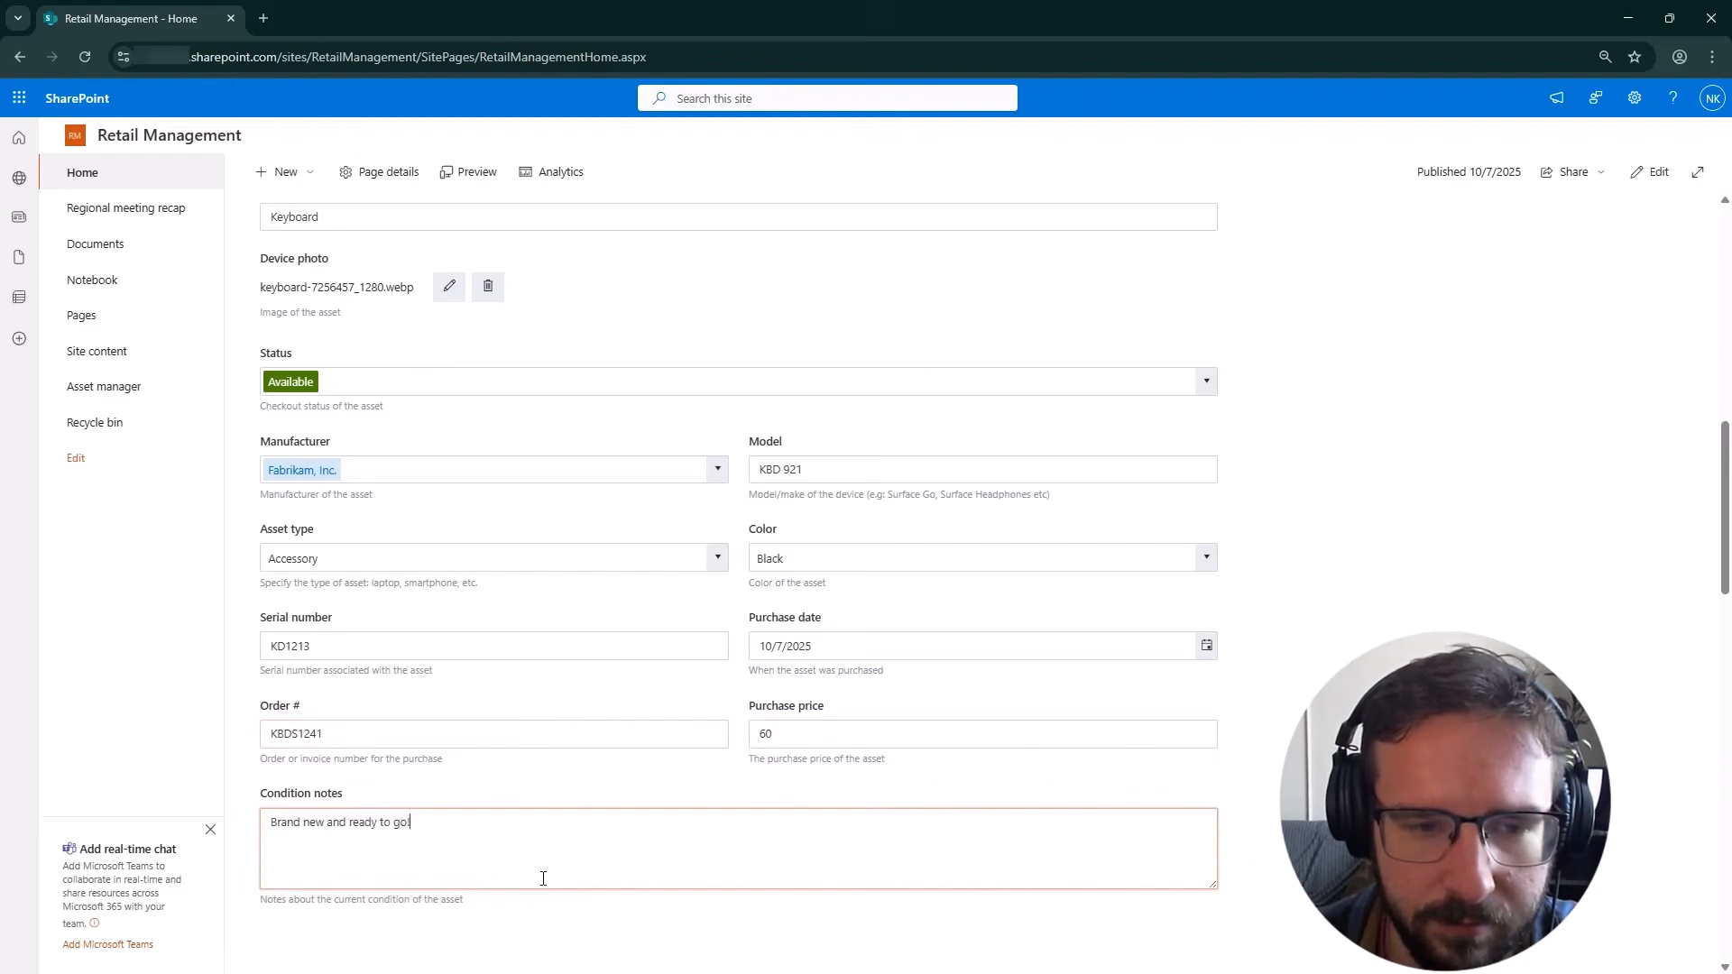
scroll(469, 688, "up", 3)
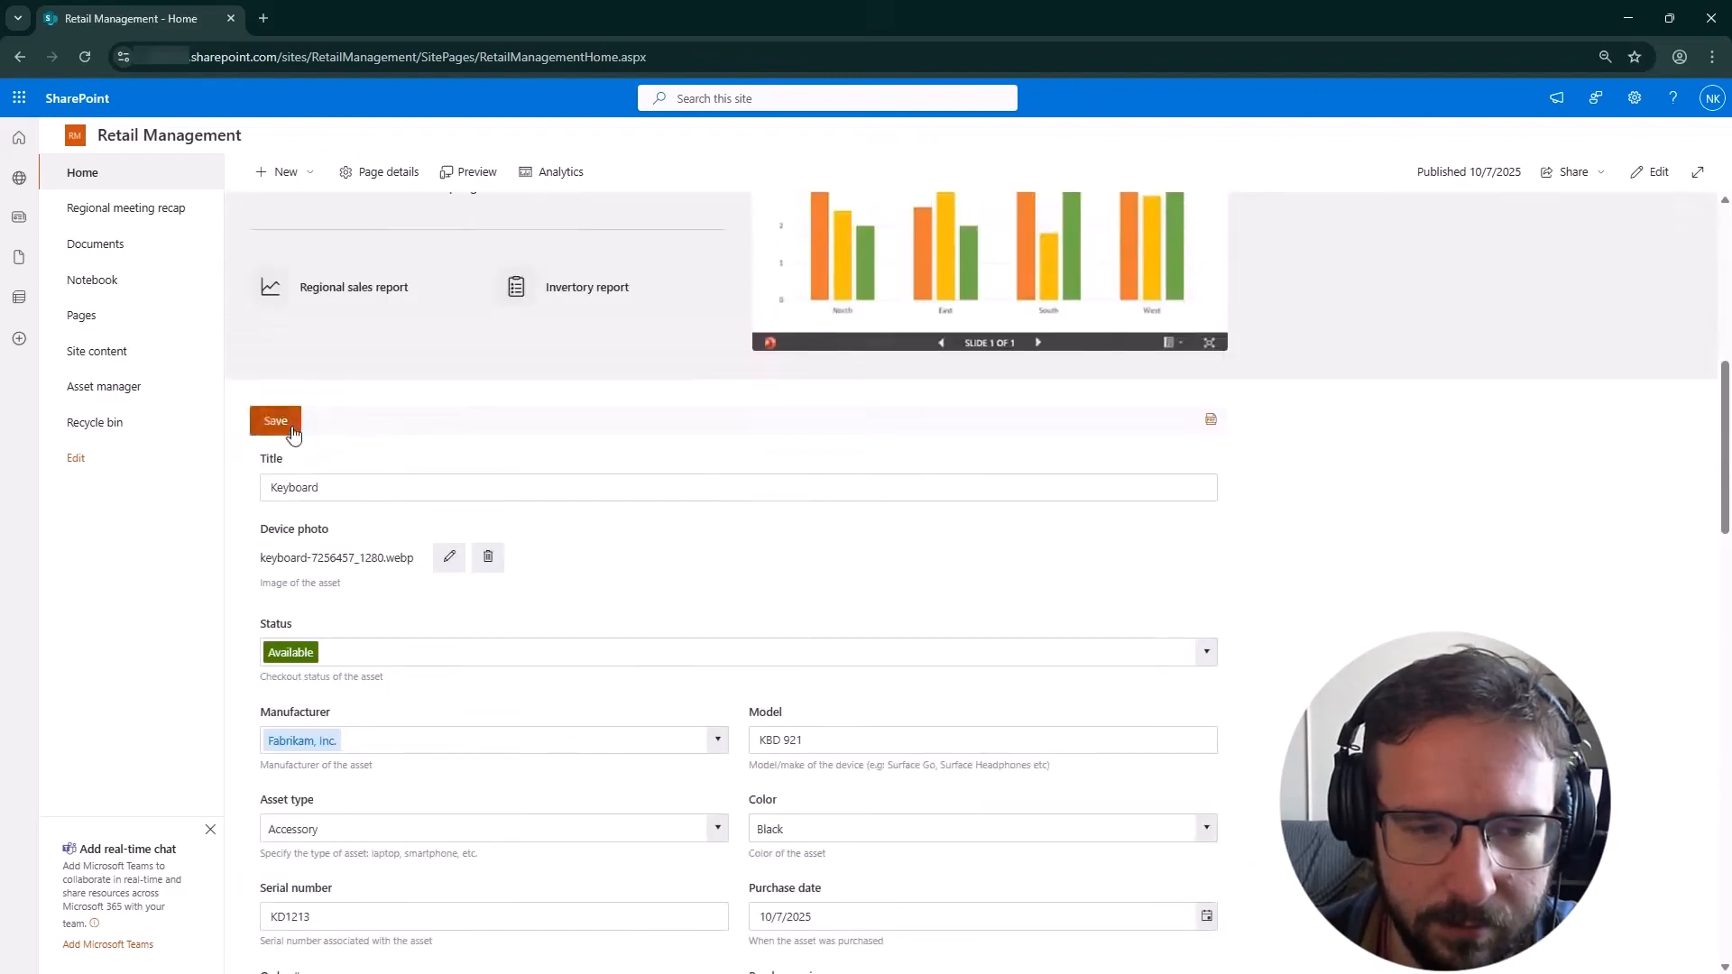
- Submit the keyboard asset form and open the Asset manager list to check the new item
scroll(417, 544, "down", 4)
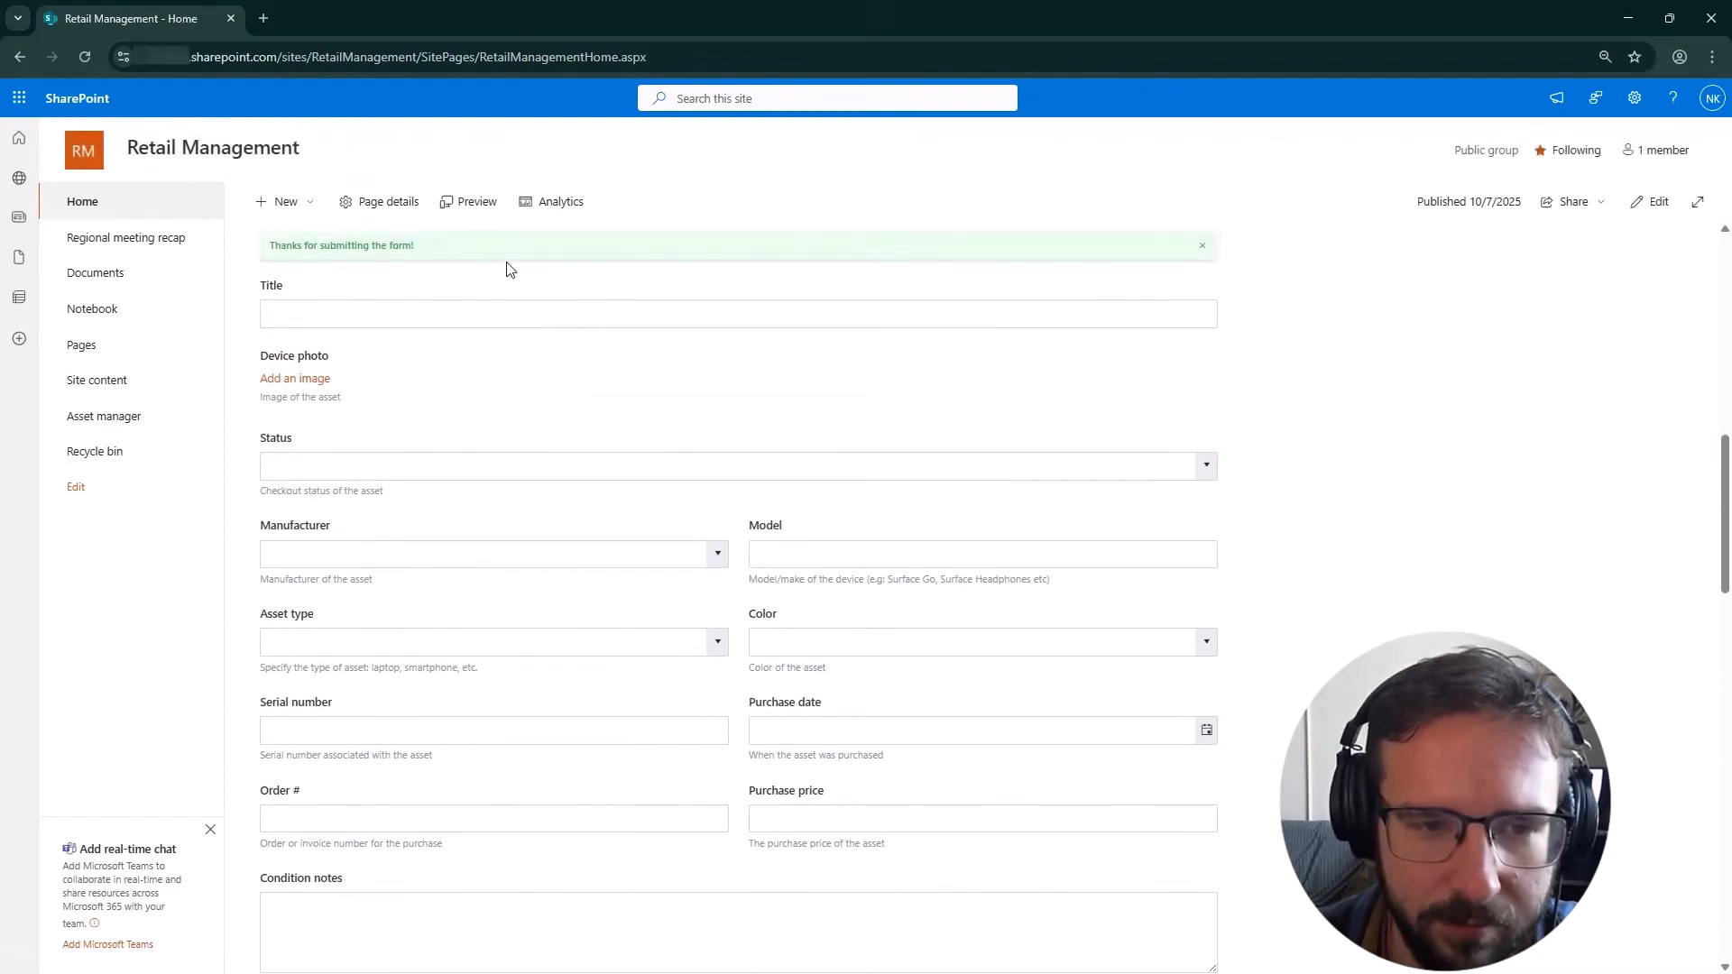
left_click(144, 418)
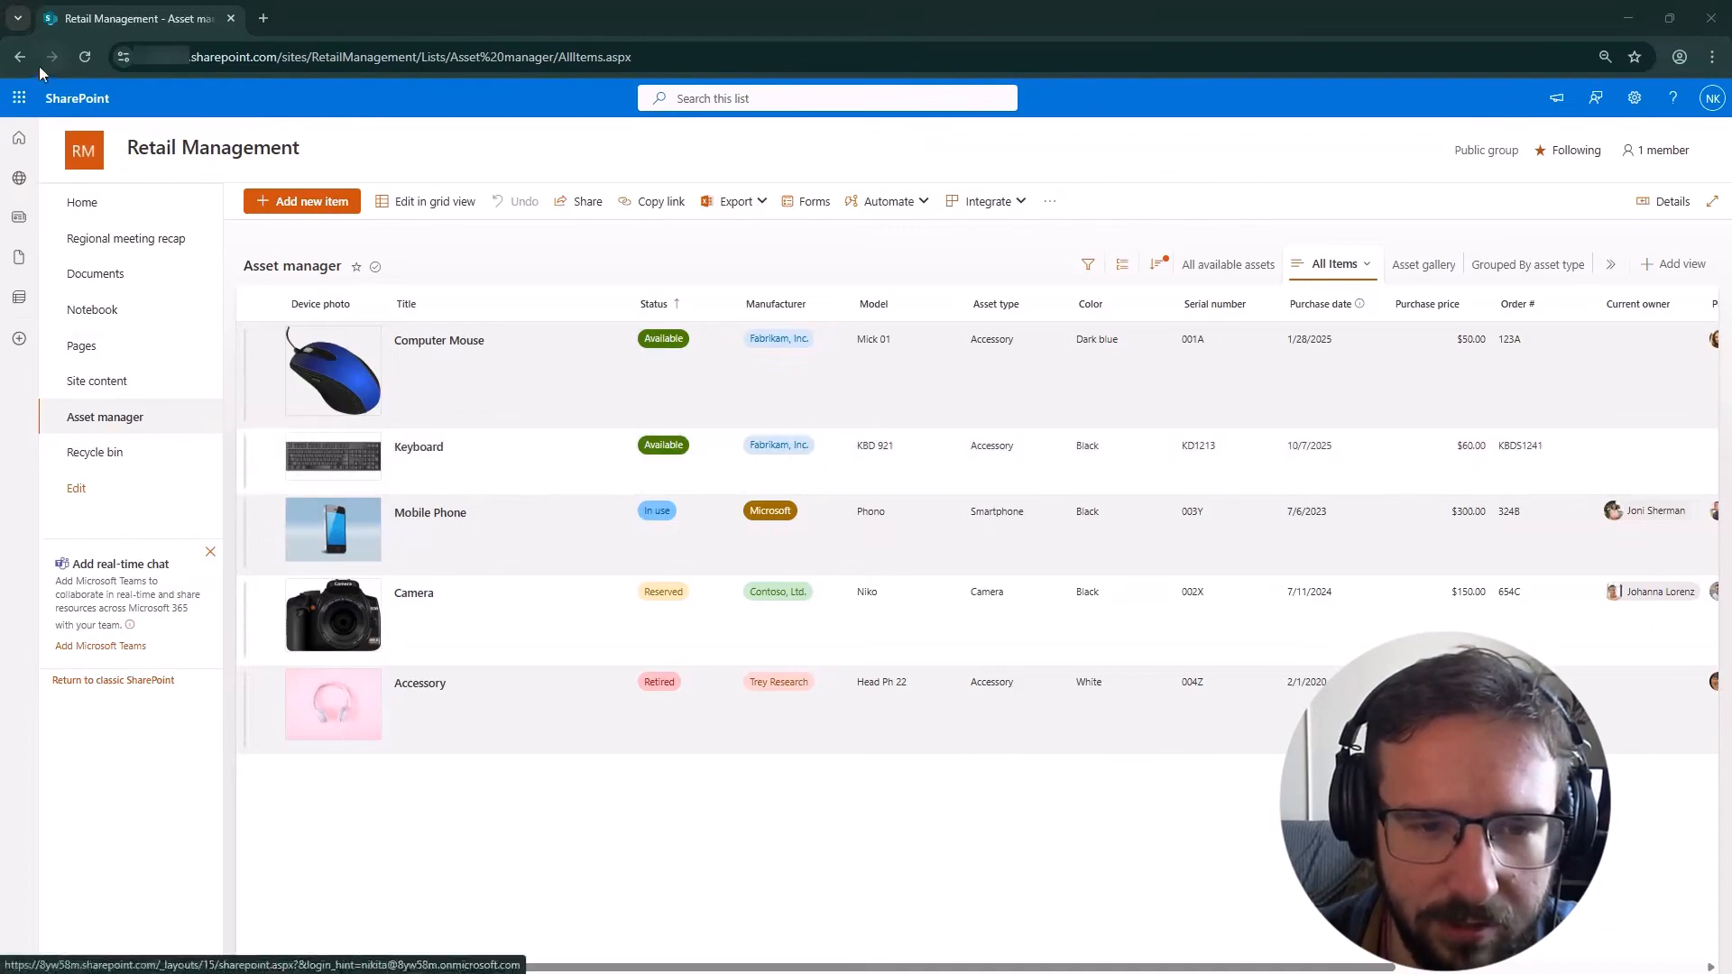
left_click(90, 204)
left_click(142, 429)
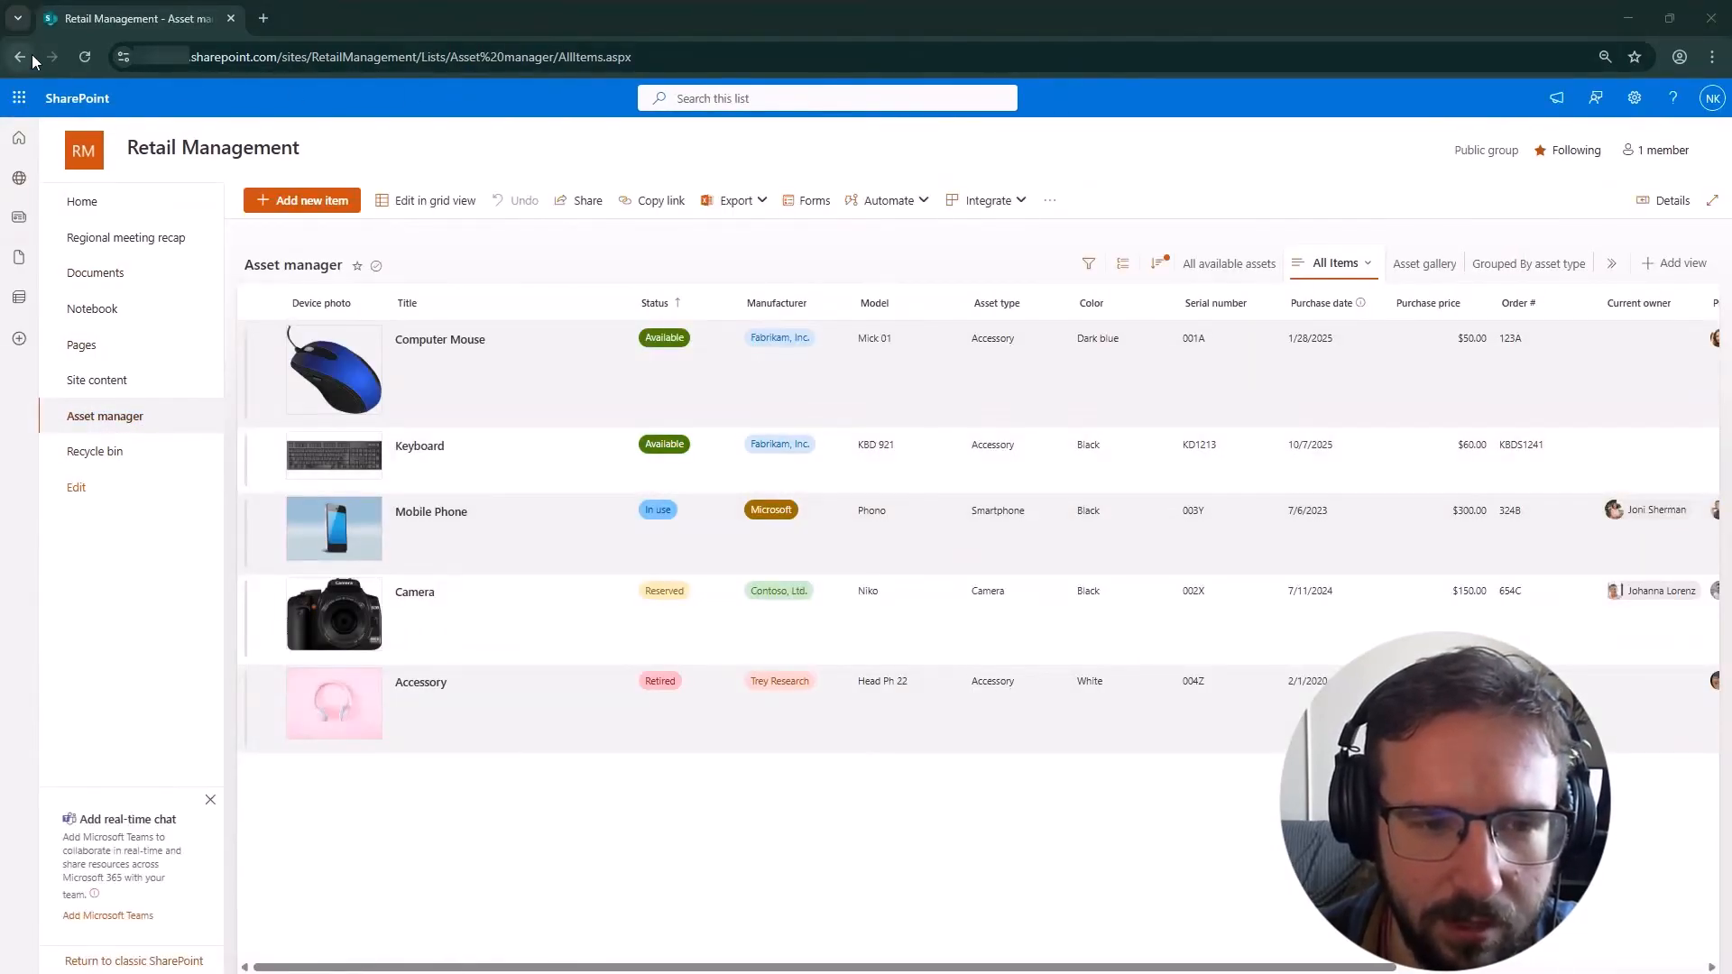
- Switch to Microsoft Teams and add a Plumsail Forms tab to the retailmanagement channel, posting to the channel about it
left_click(21, 94)
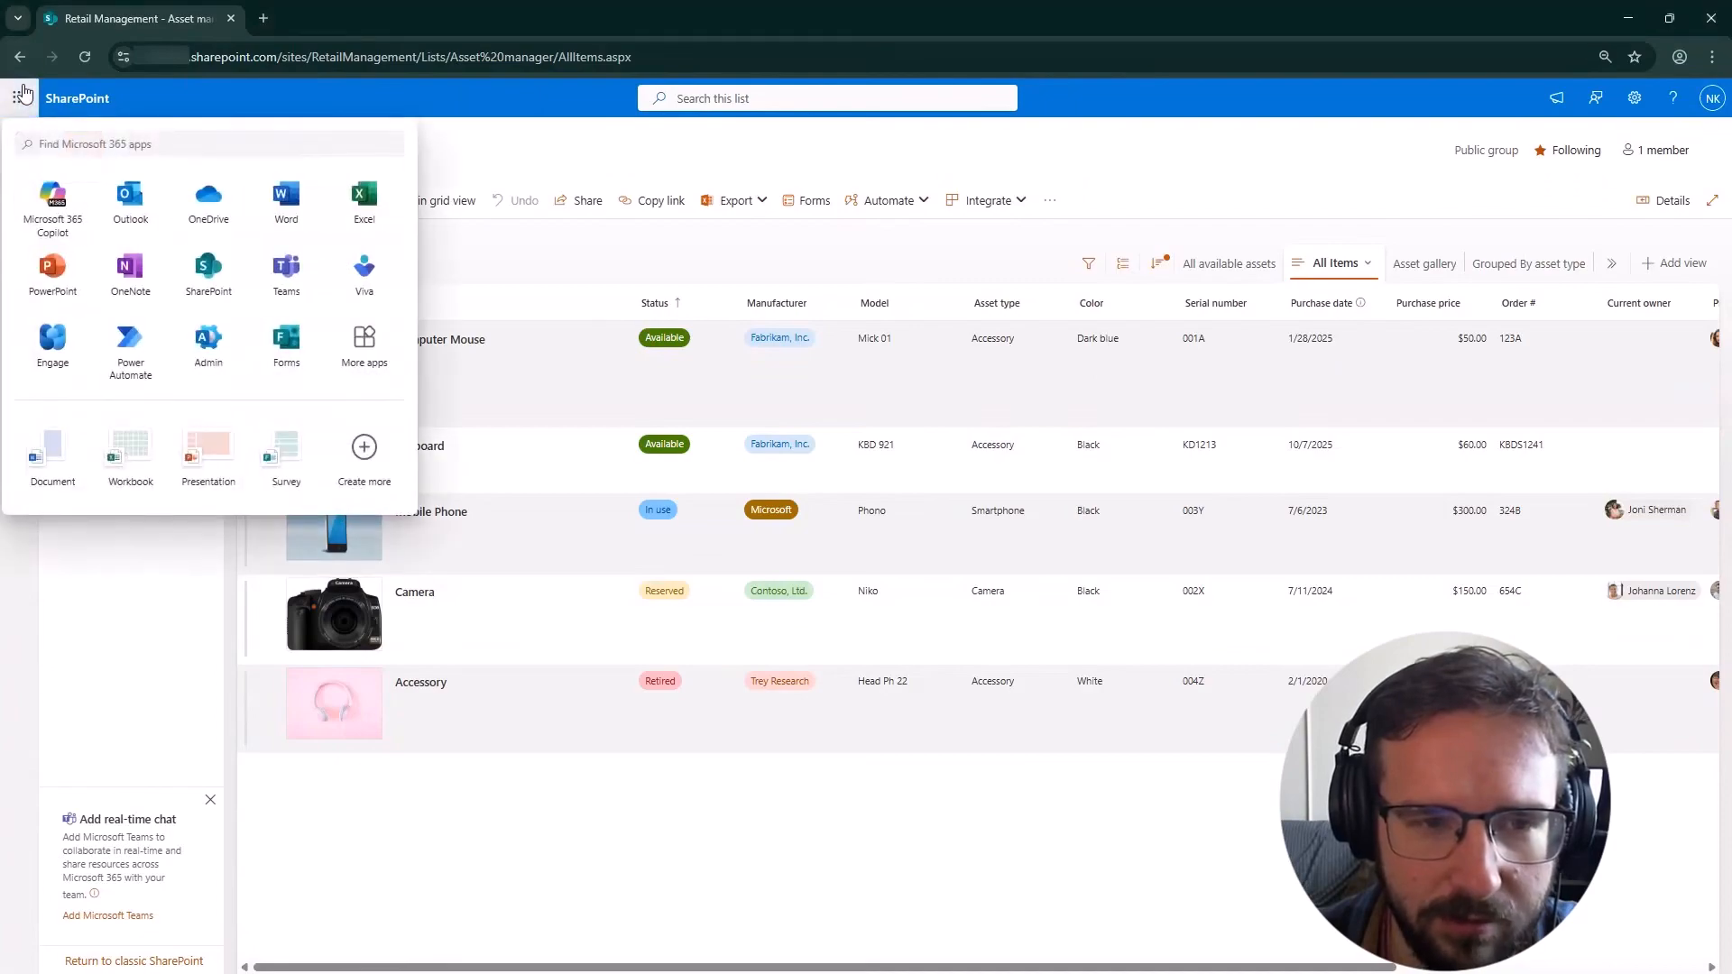
left_click(278, 296)
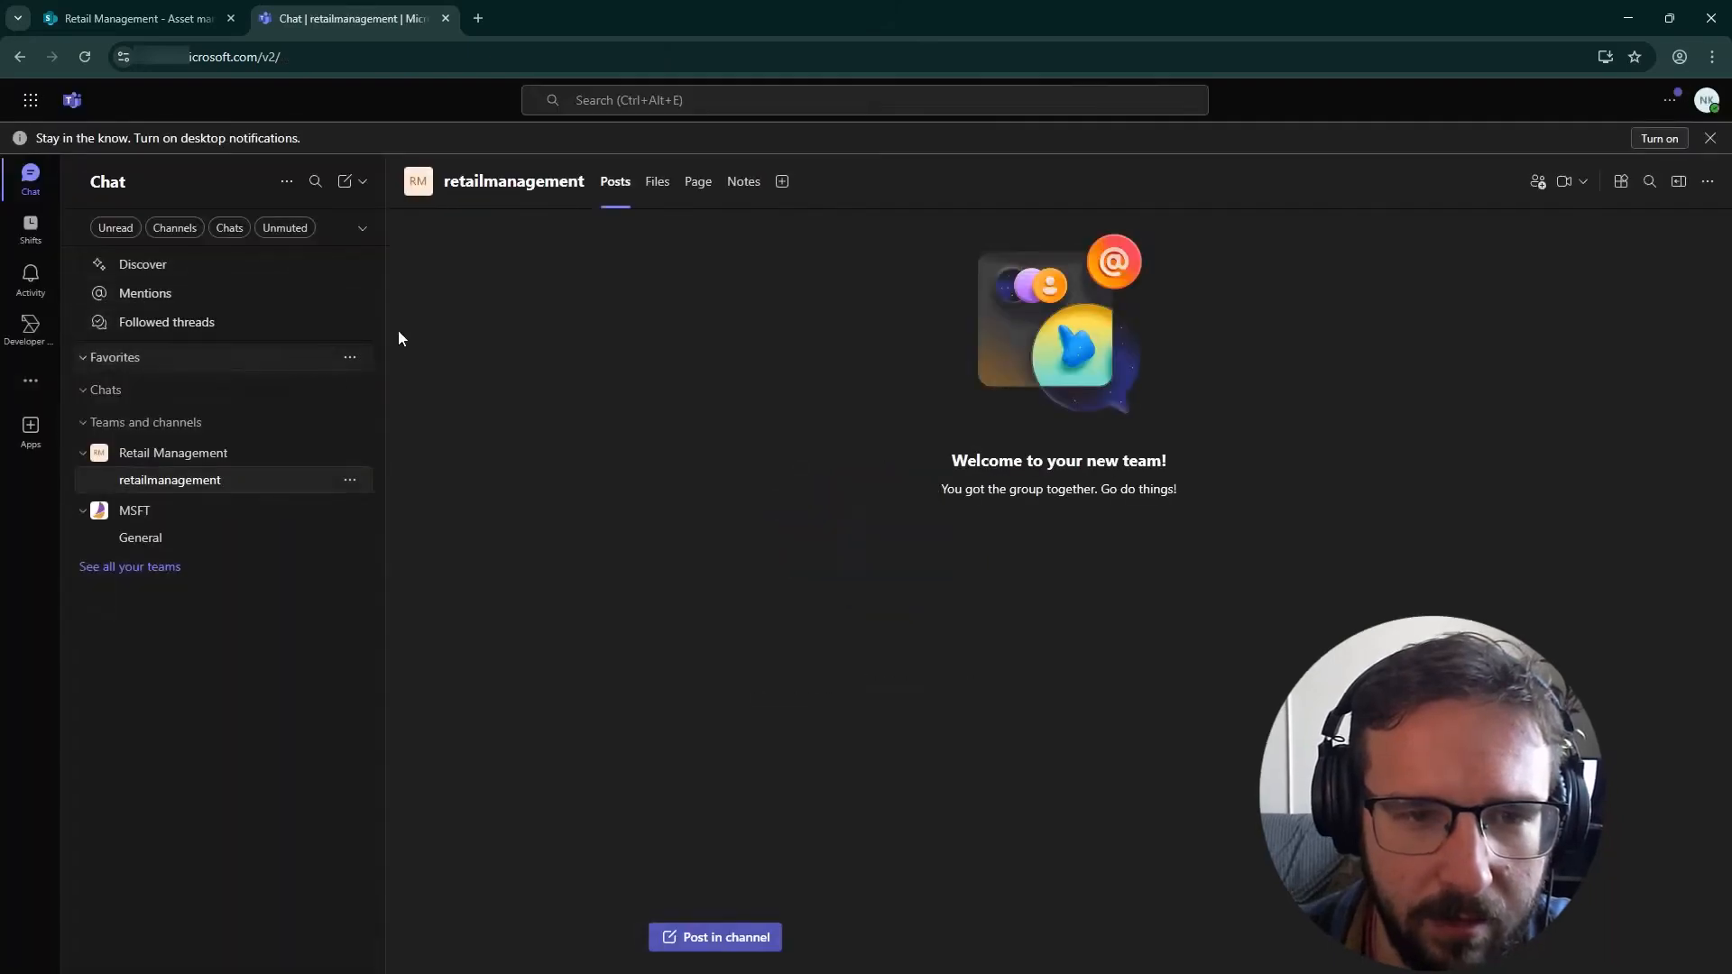
left_click(782, 184)
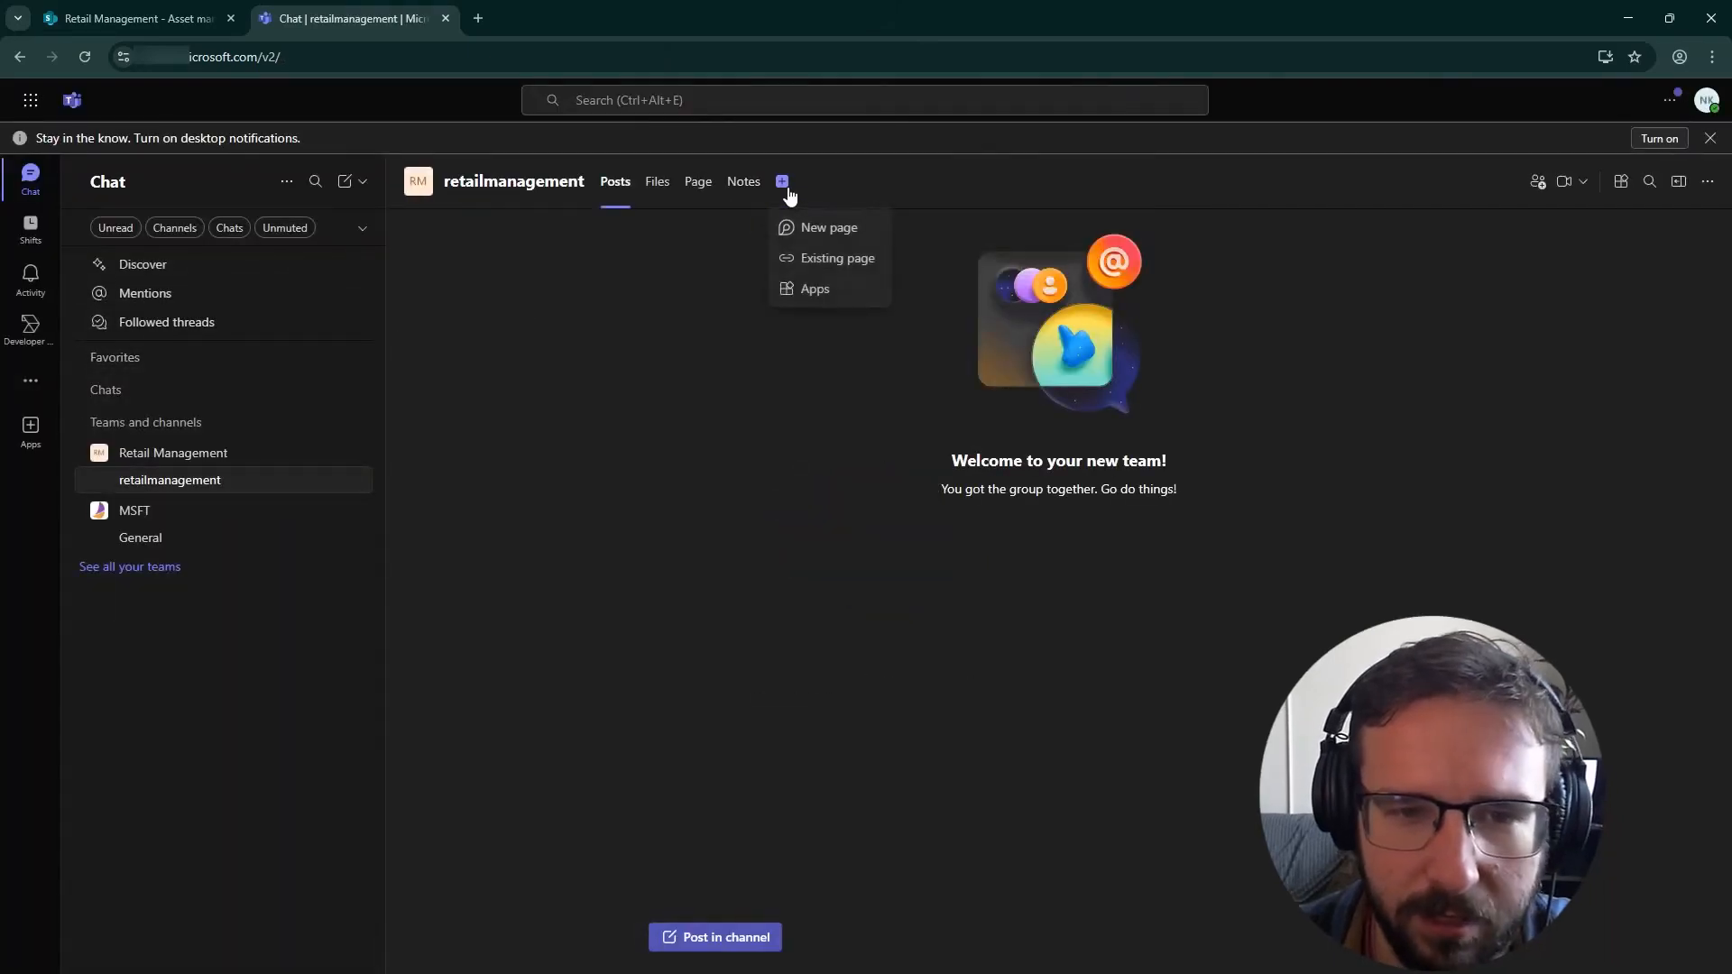
left_click(808, 288)
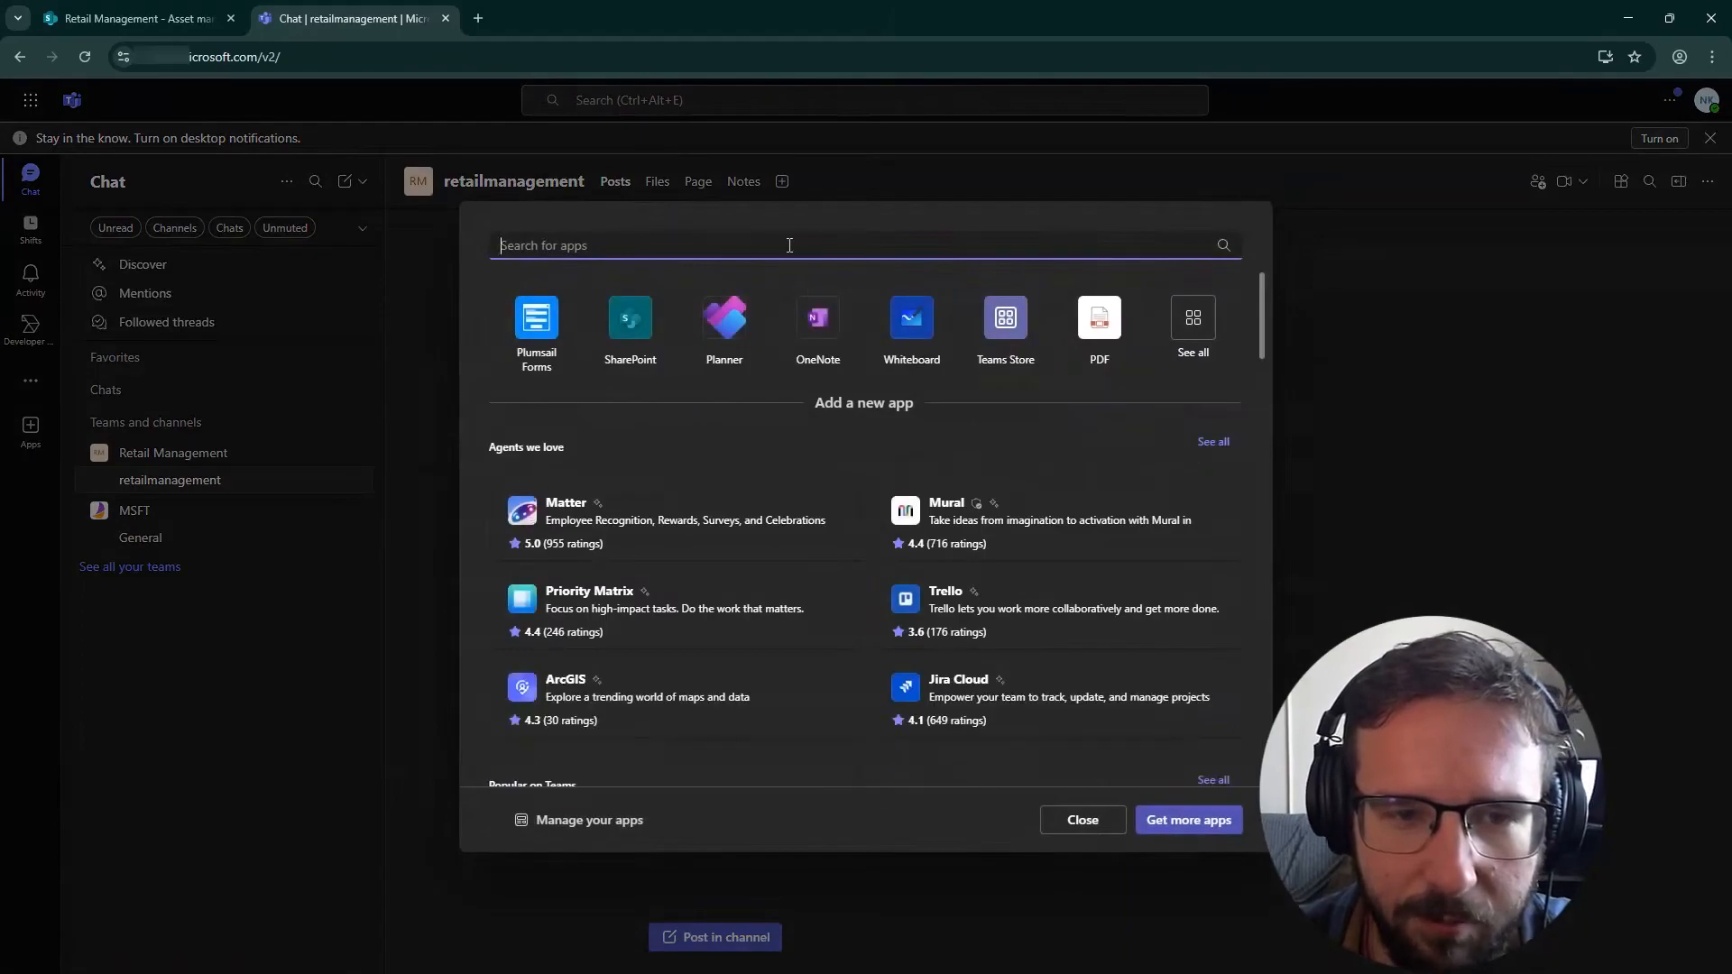
left_click(556, 359)
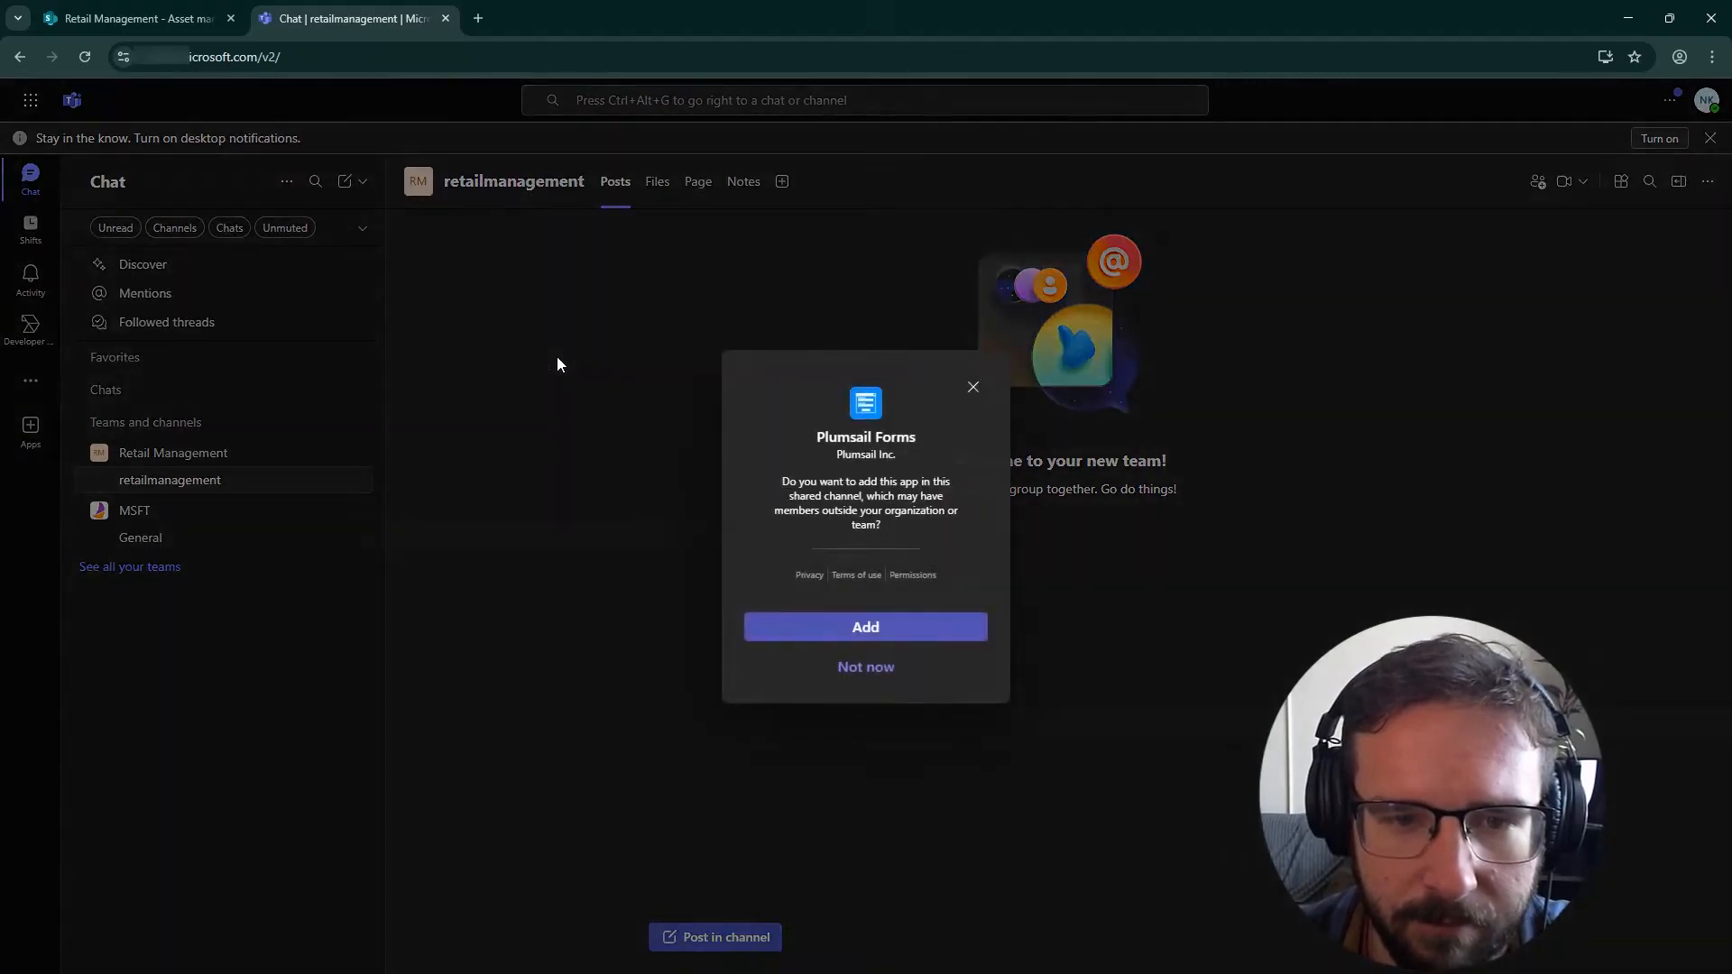
left_click(858, 632)
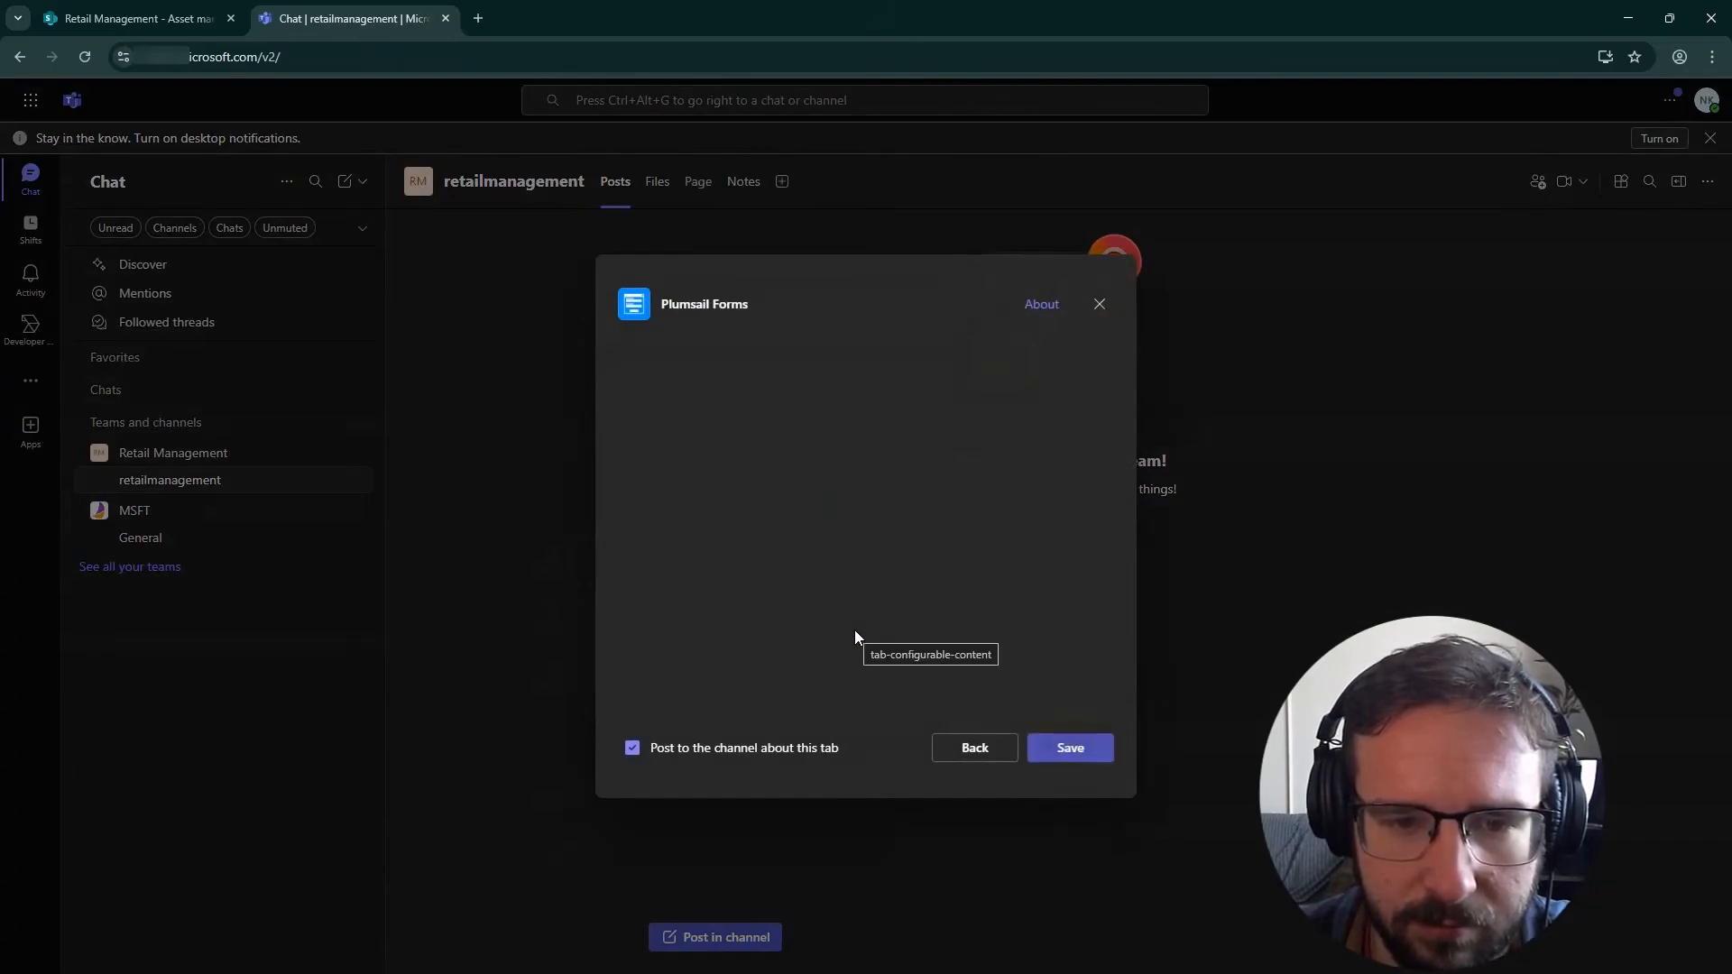
left_click(1062, 750)
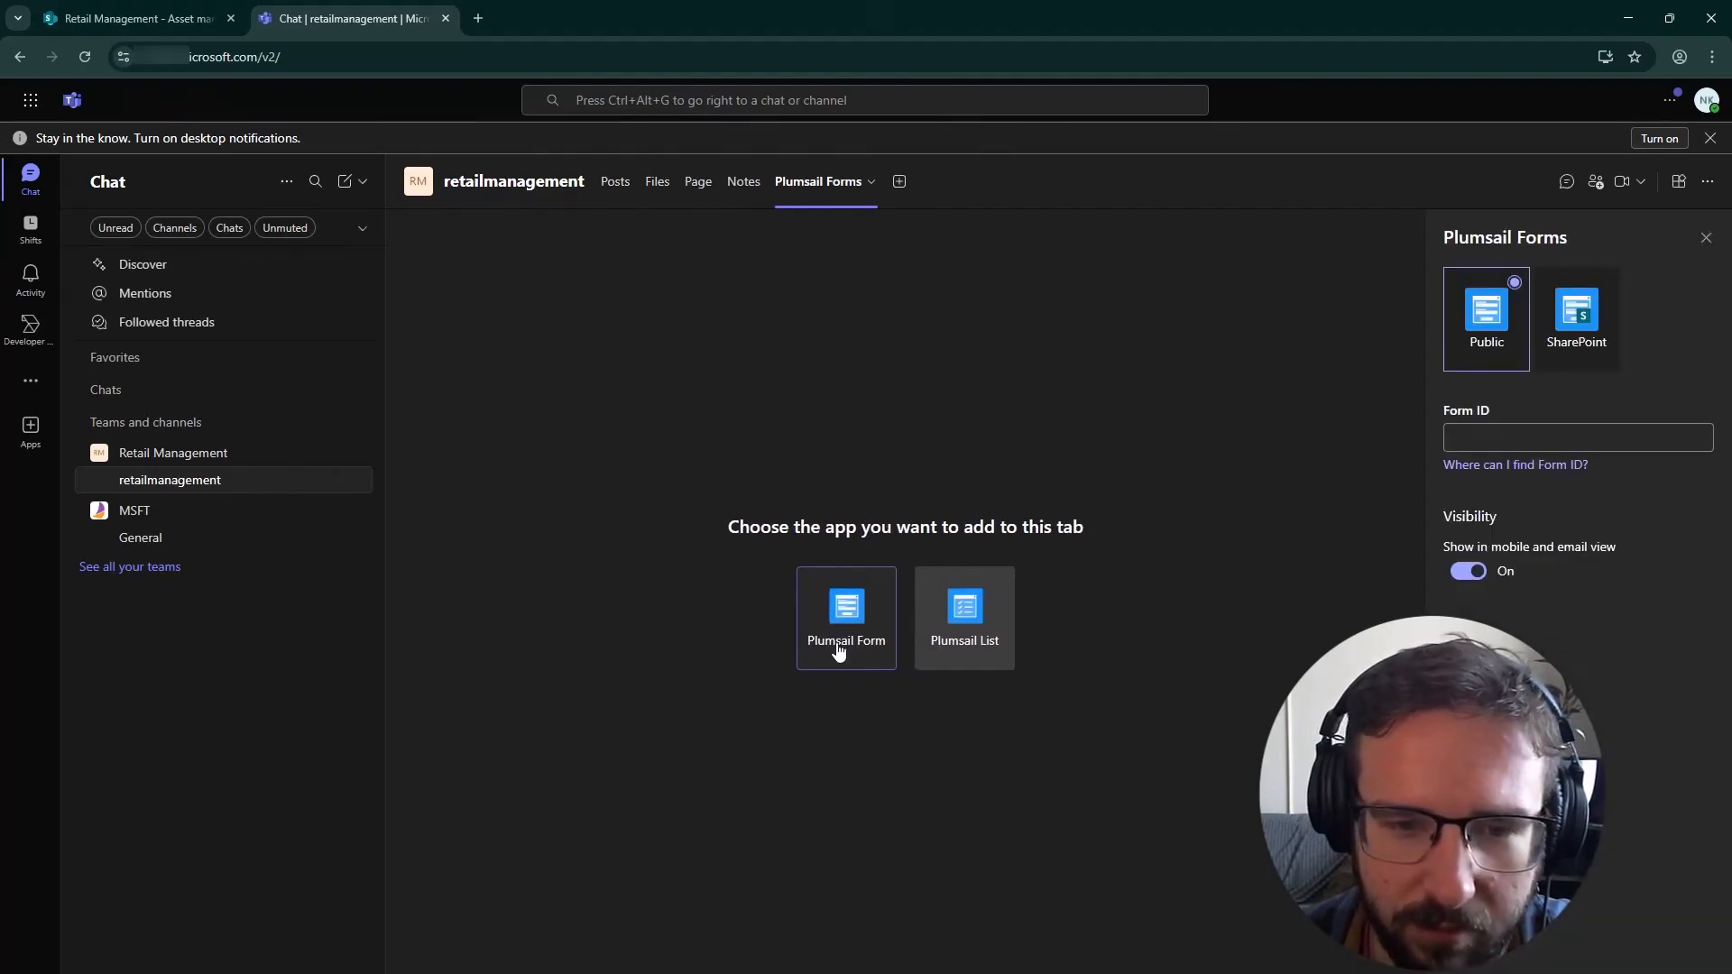
- Make the tab show a SharePoint Plumsail form and set its site URL to /sites/RetailManagement
left_click(1607, 328)
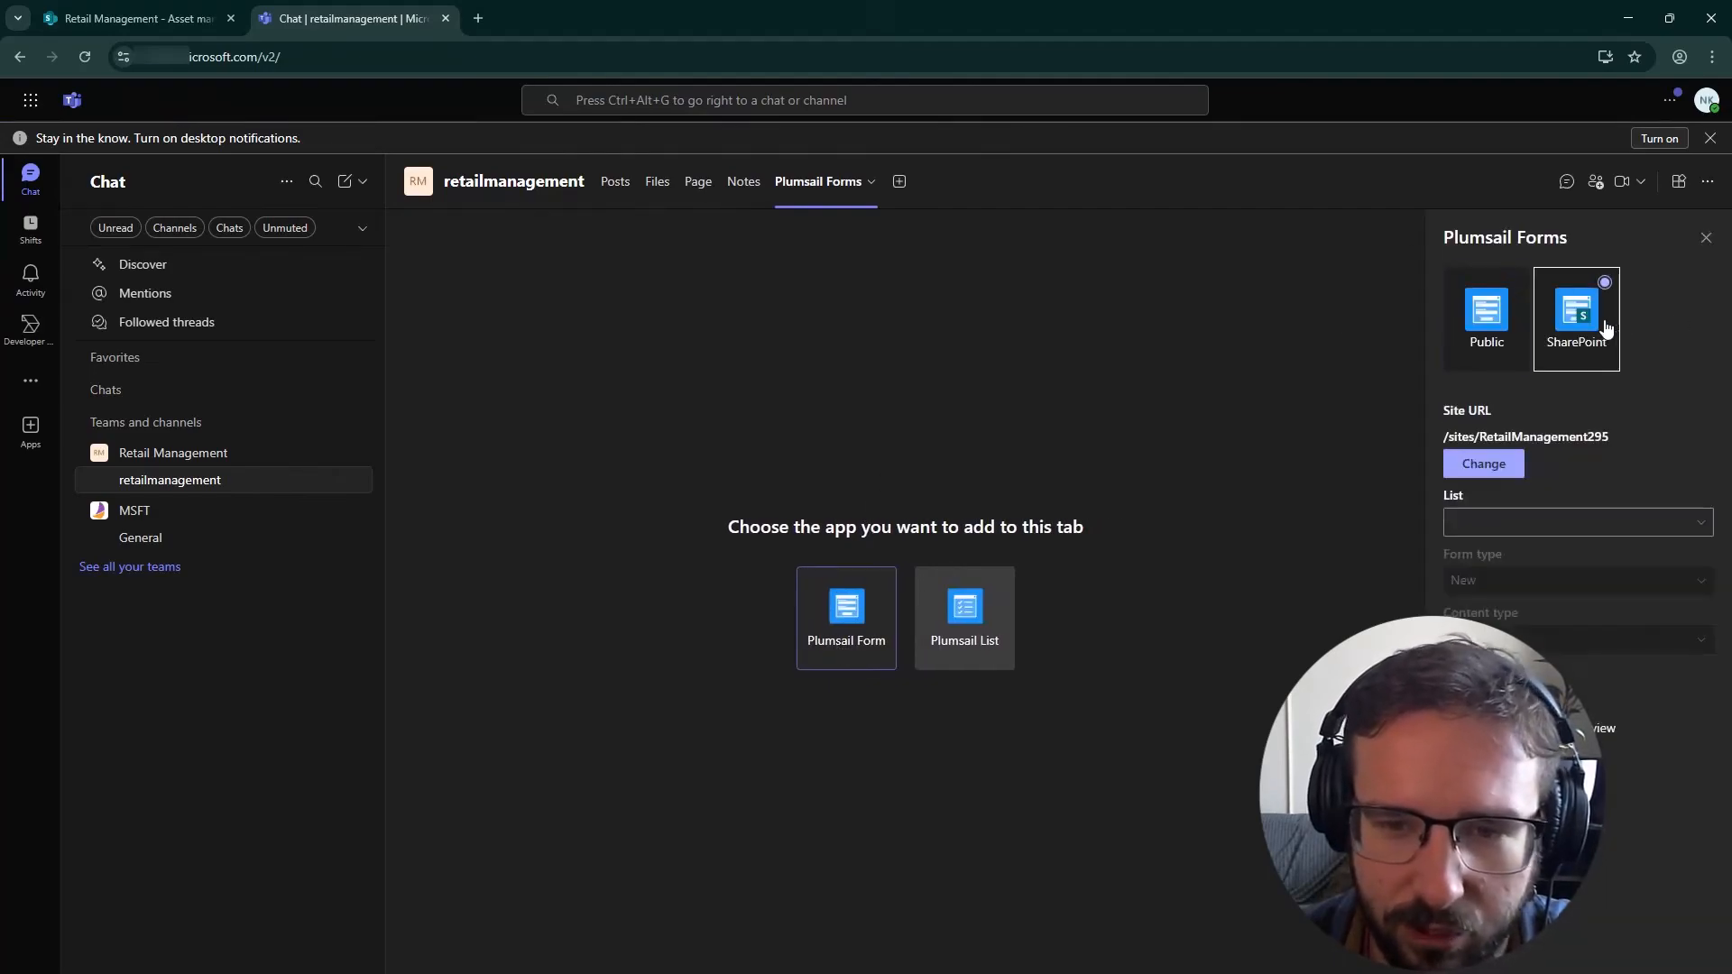
left_click(1515, 467)
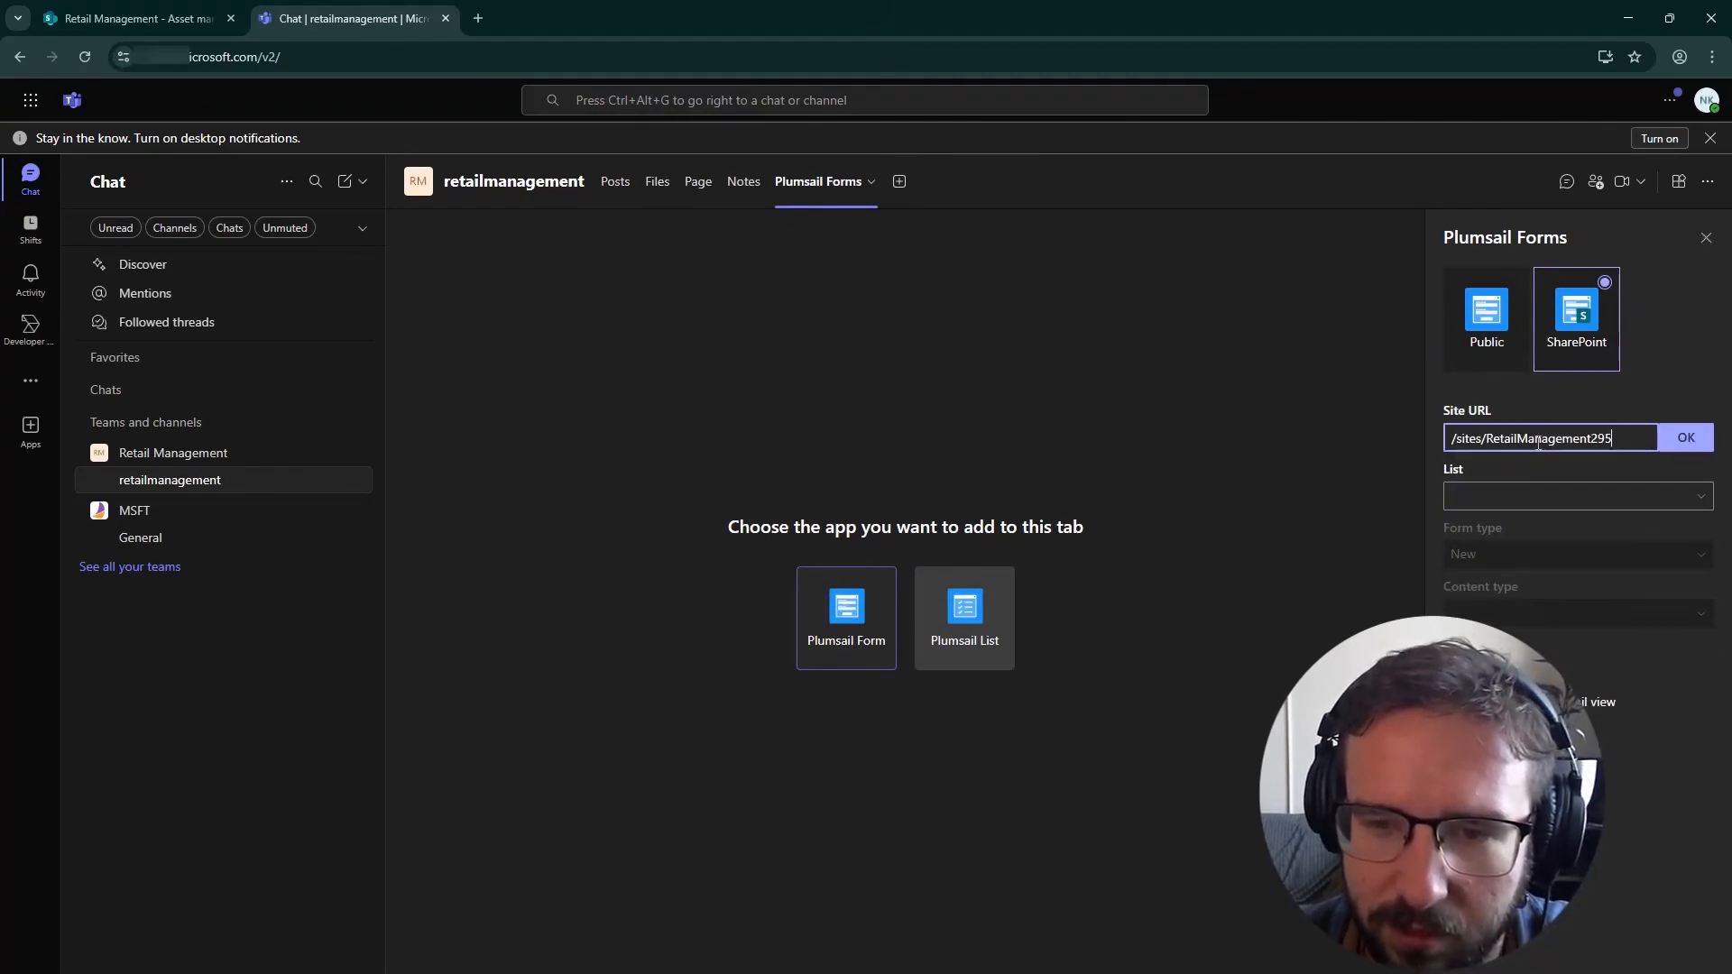
left_click_drag(1592, 438, 1669, 439)
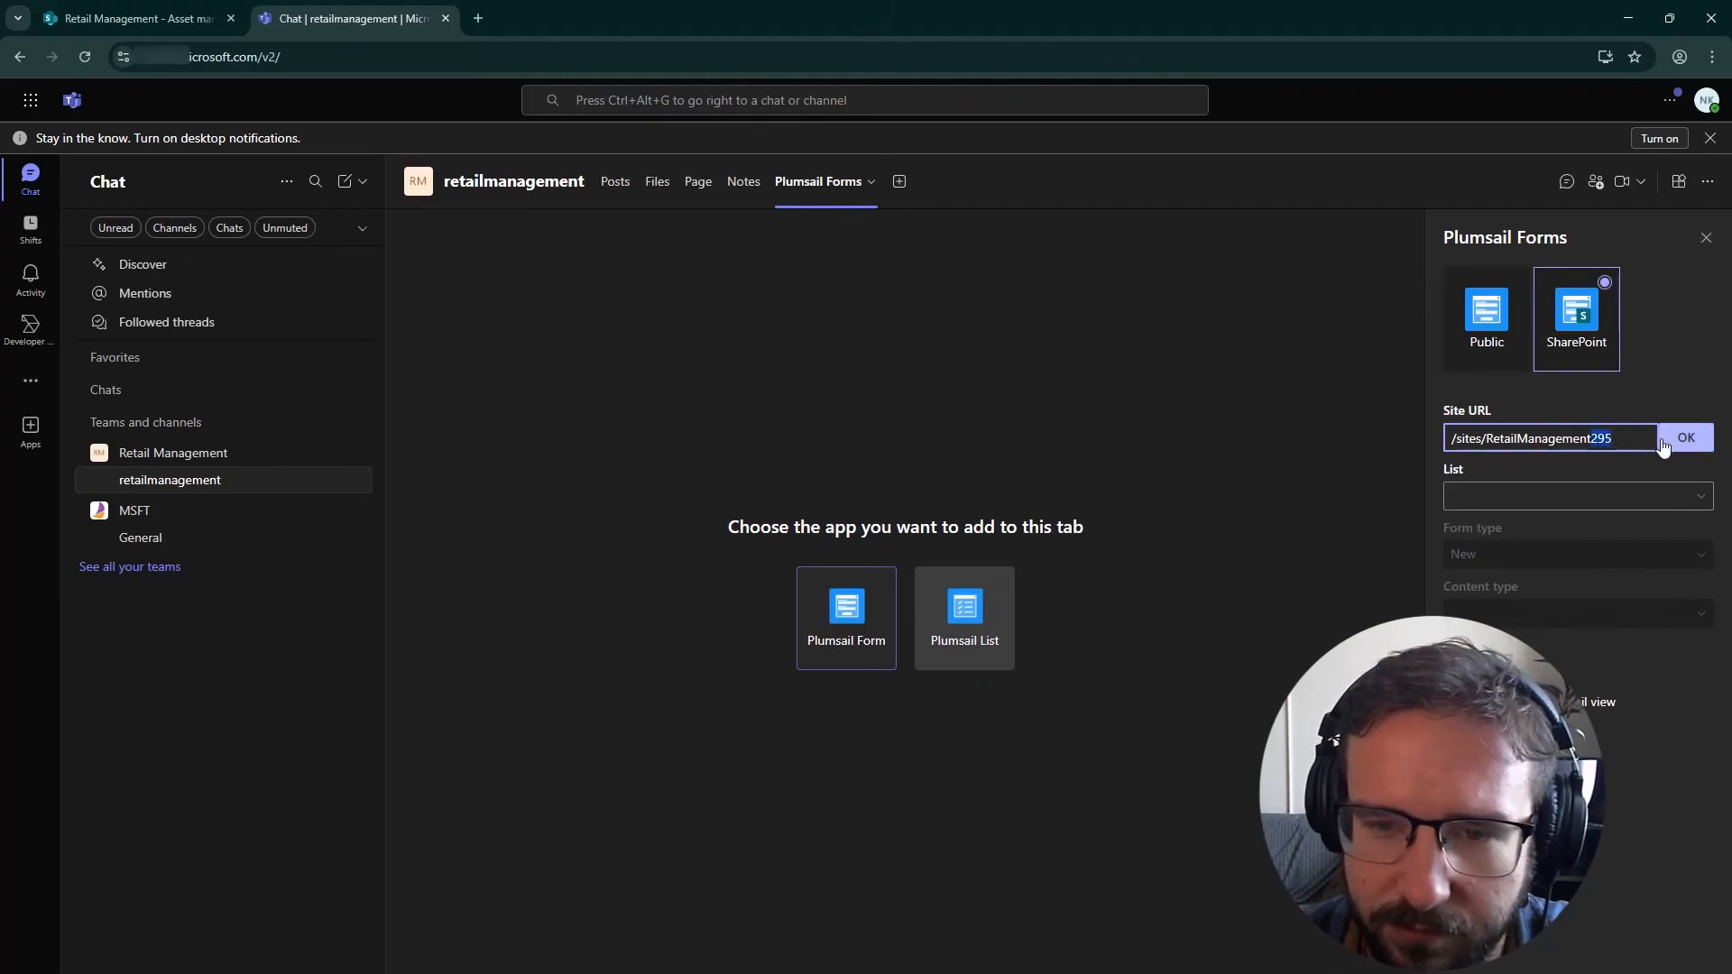
key("BackSpace")
left_click(1669, 439)
- Choose the Asset manager list and a content type as the form's source, and close the form settings
left_click(1665, 525)
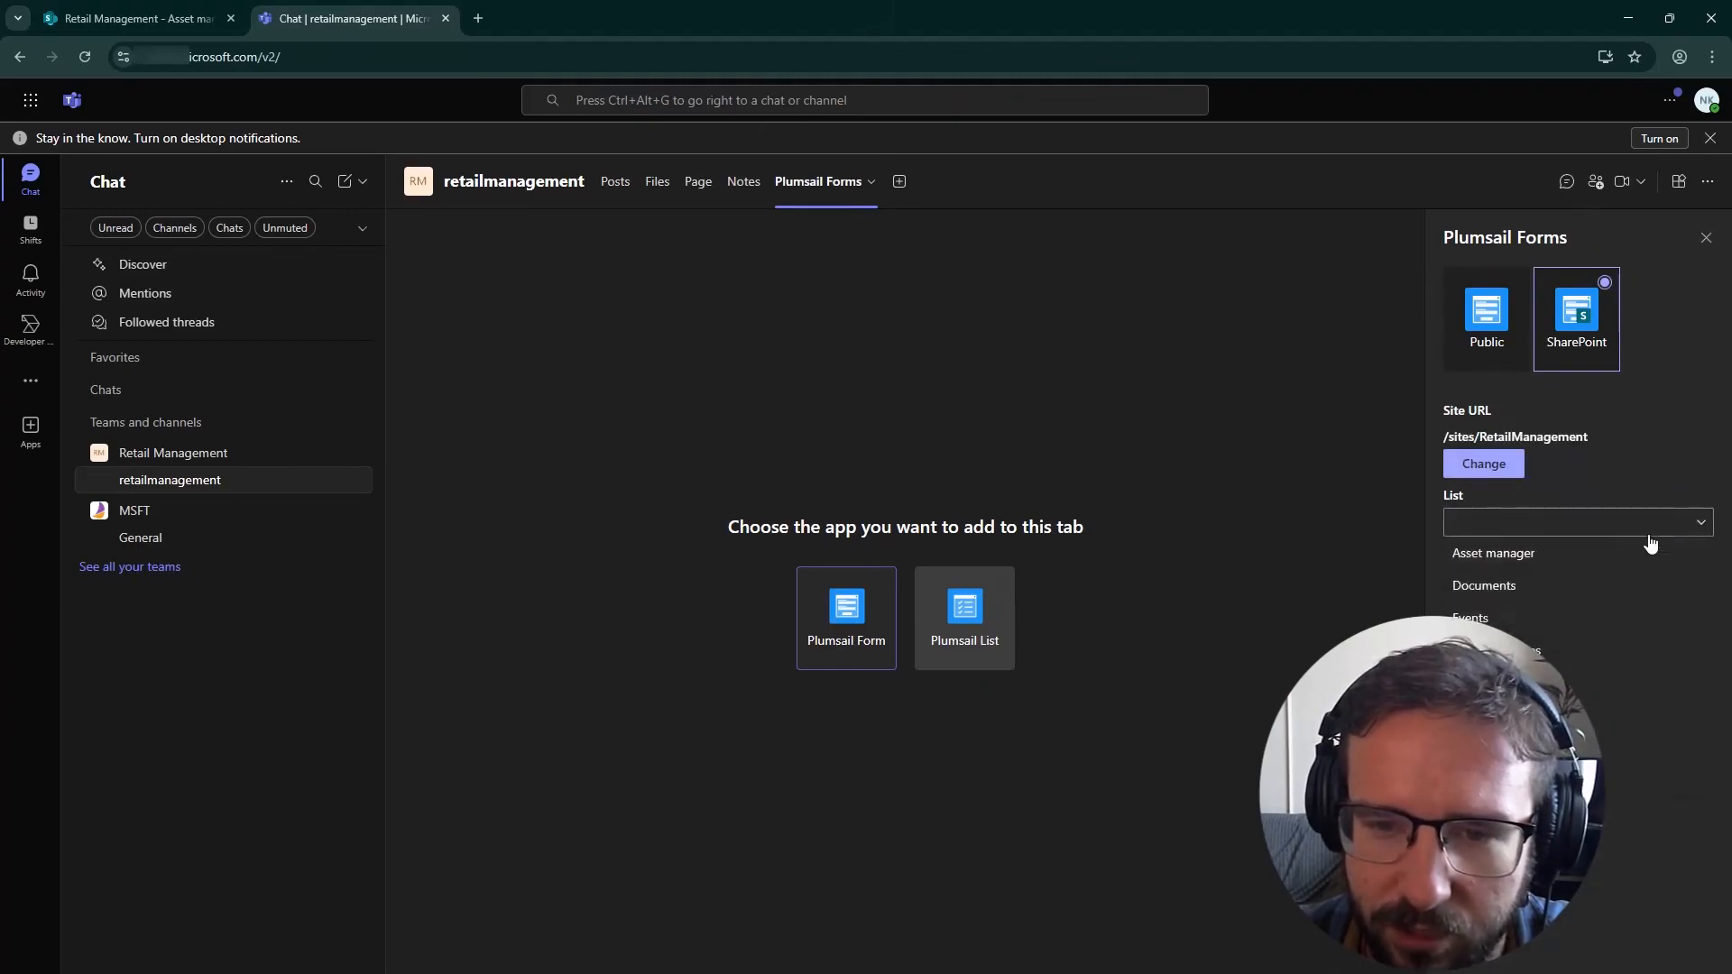
left_click(1643, 547)
left_click(1602, 644)
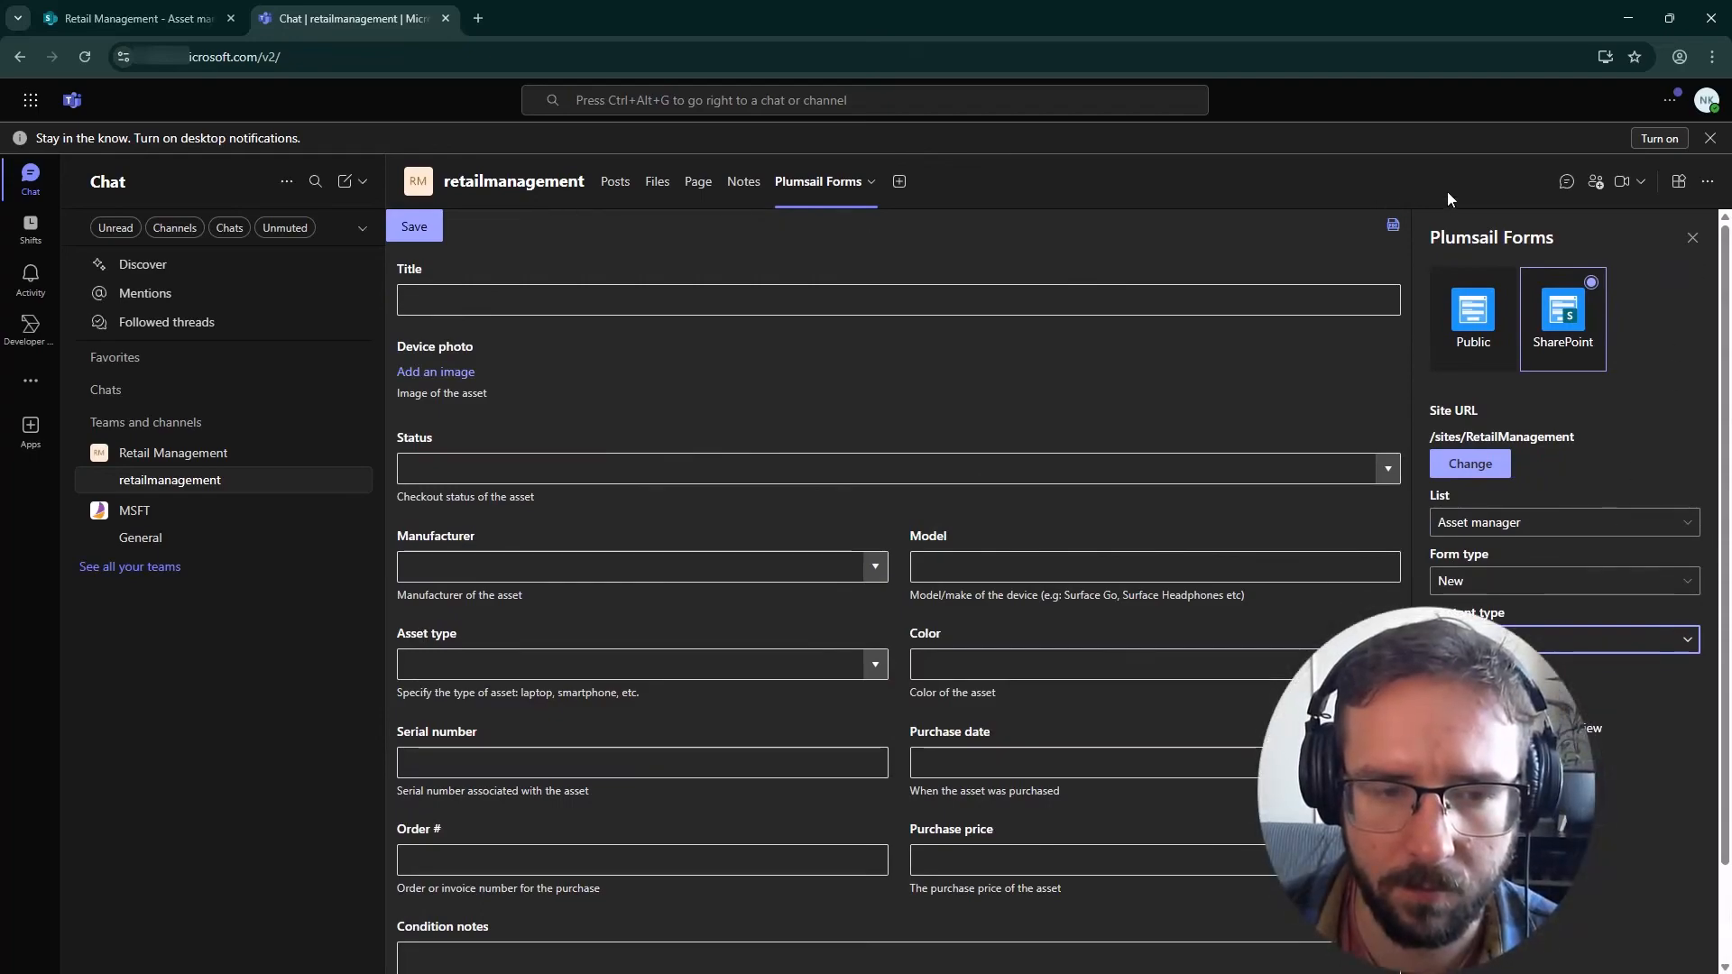
left_click(1693, 237)
- In the Teams form, enter the title Laptop, attach computer-767781_1280.jpg as device photo, and set the status to Available
left_click(489, 297)
type("Laptop")
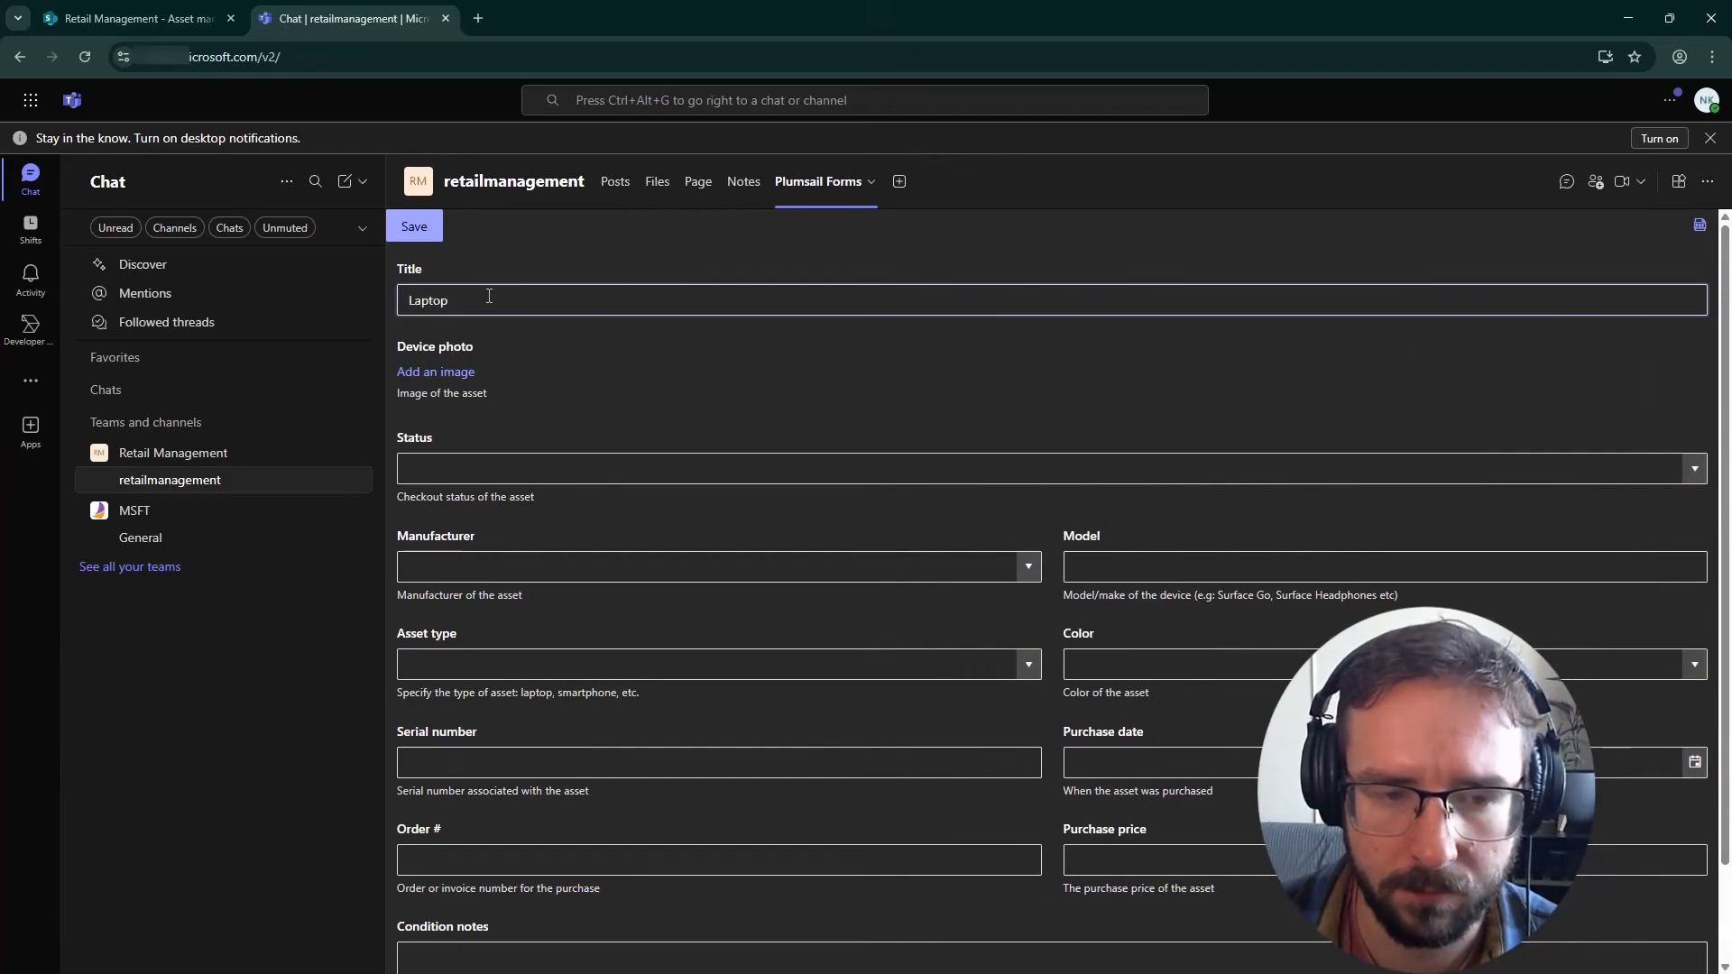
left_click(436, 372)
double_click(226, 212)
left_click(542, 482)
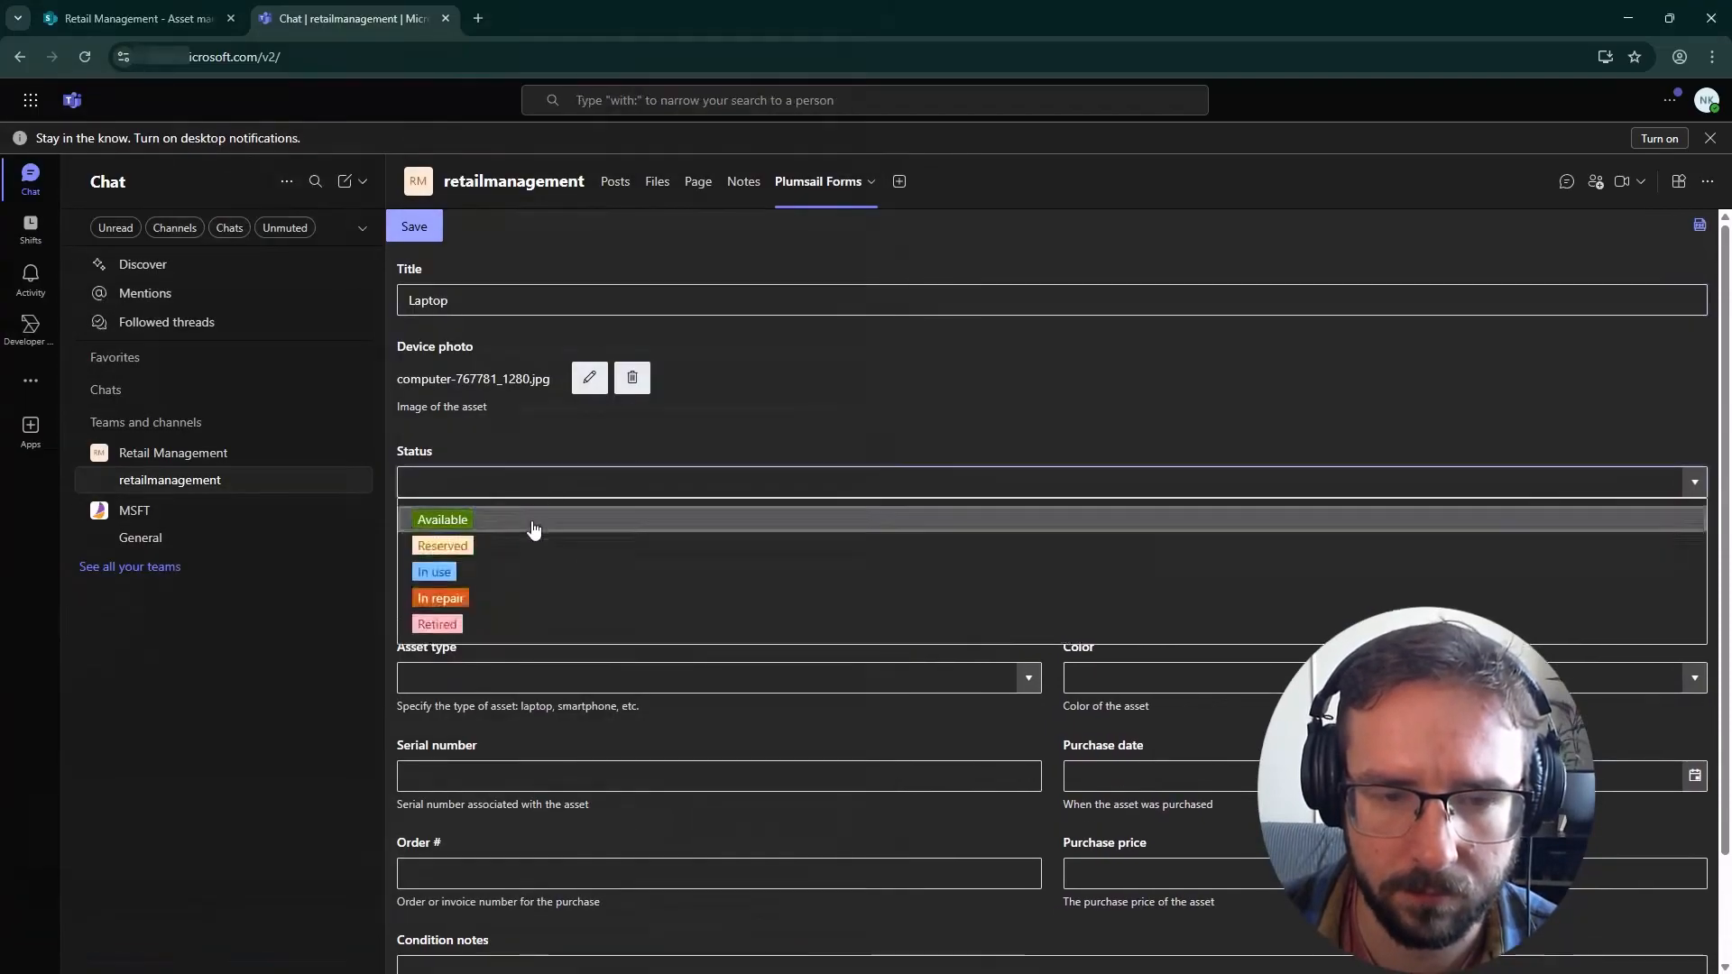
left_click(533, 516)
- Set the manufacturer to Contoso, Ltd., the model to LPT 101, the asset type to Laptop, and the color to White
left_click(1029, 582)
left_click(469, 614)
left_click(1323, 585)
type("LPT 101")
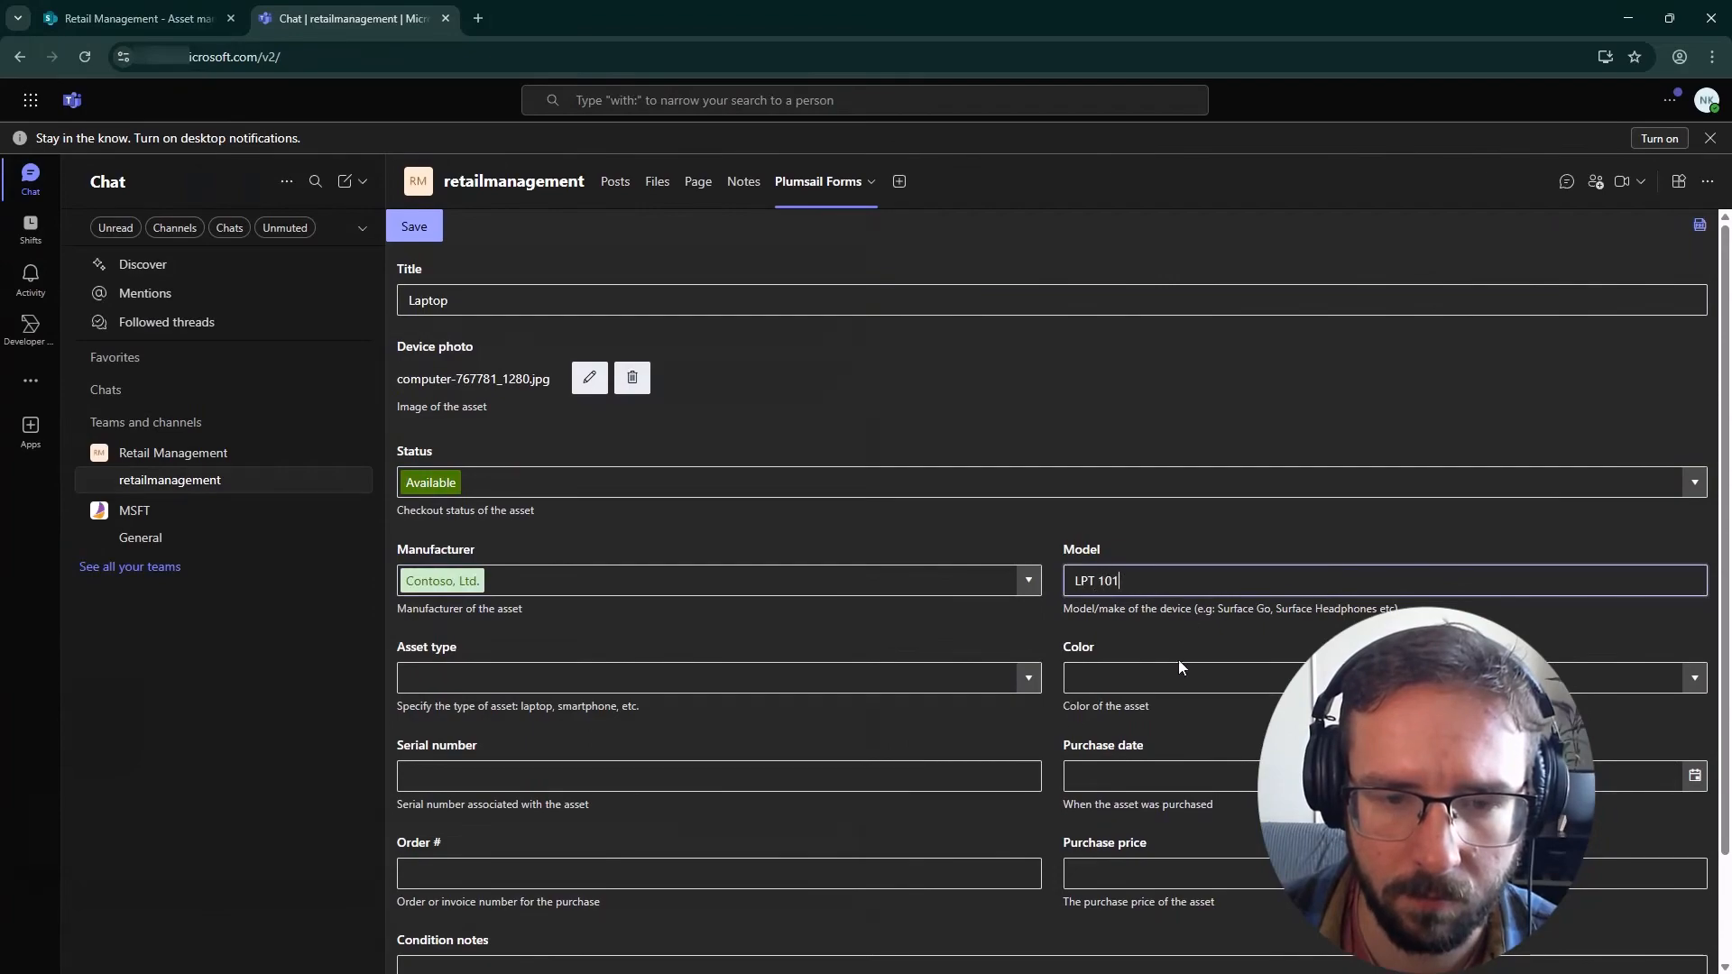
left_click(1028, 680)
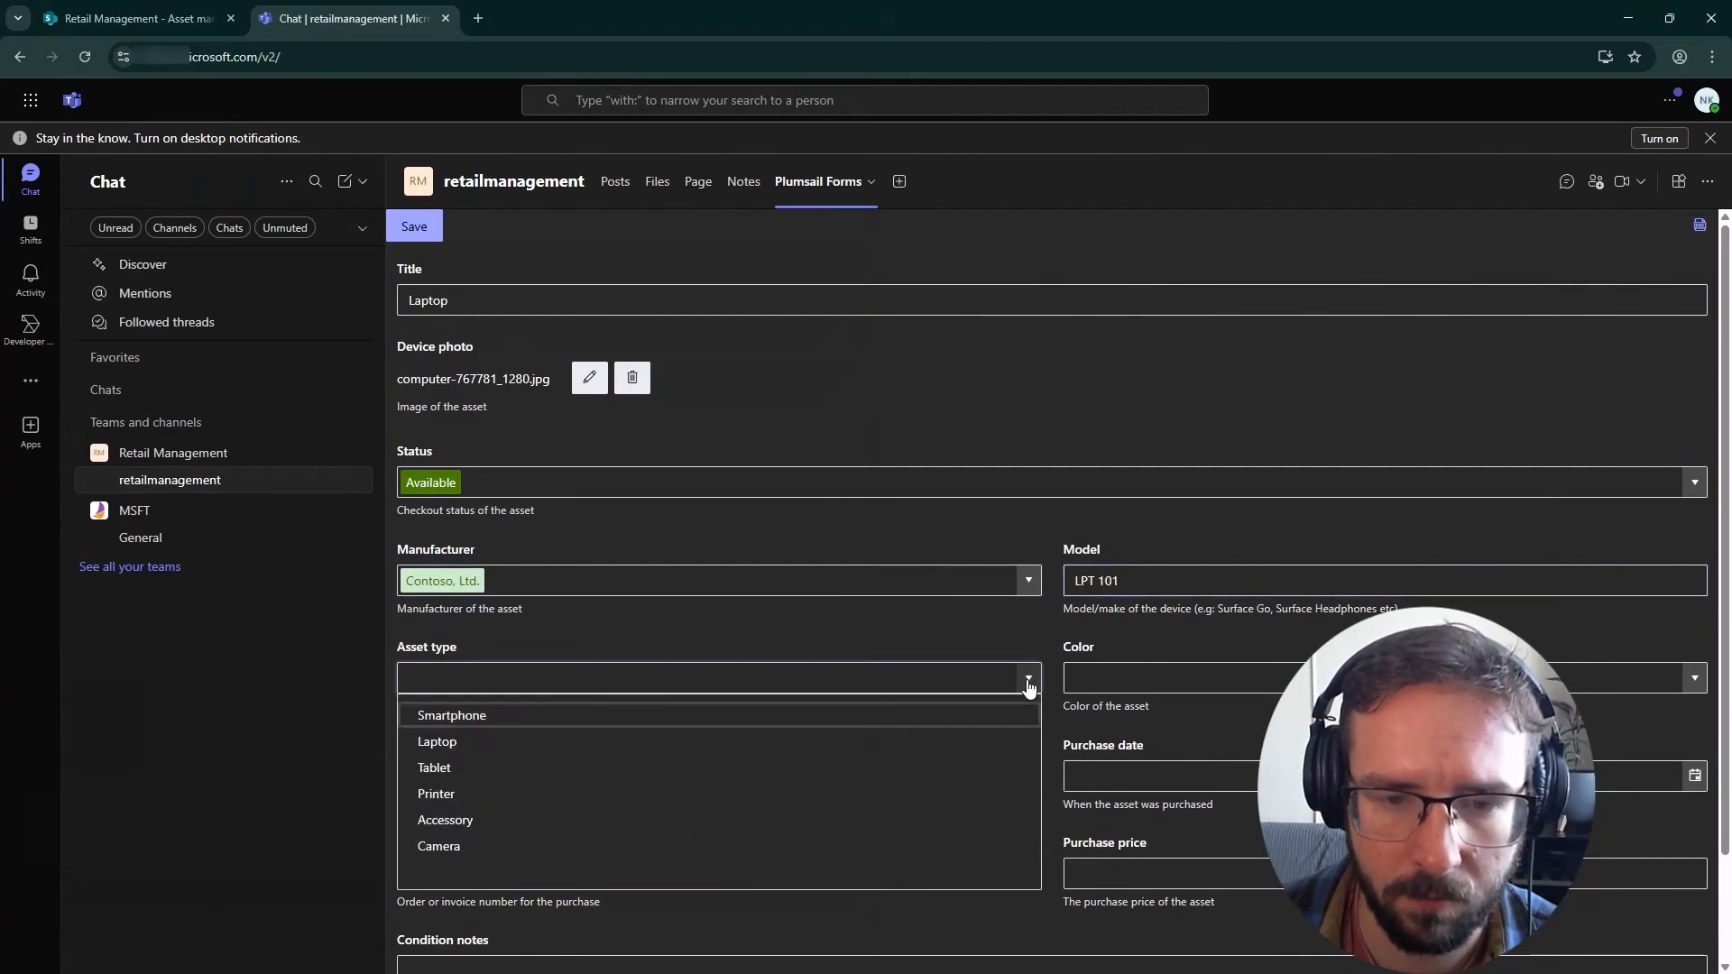
left_click(984, 741)
left_click(1124, 680)
left_click(1110, 847)
- Fill in serial number LAP 202, purchase date 10/7/2025, the order number, and a purchase price of 500
scroll(986, 727, "down", 2)
left_click(1022, 658)
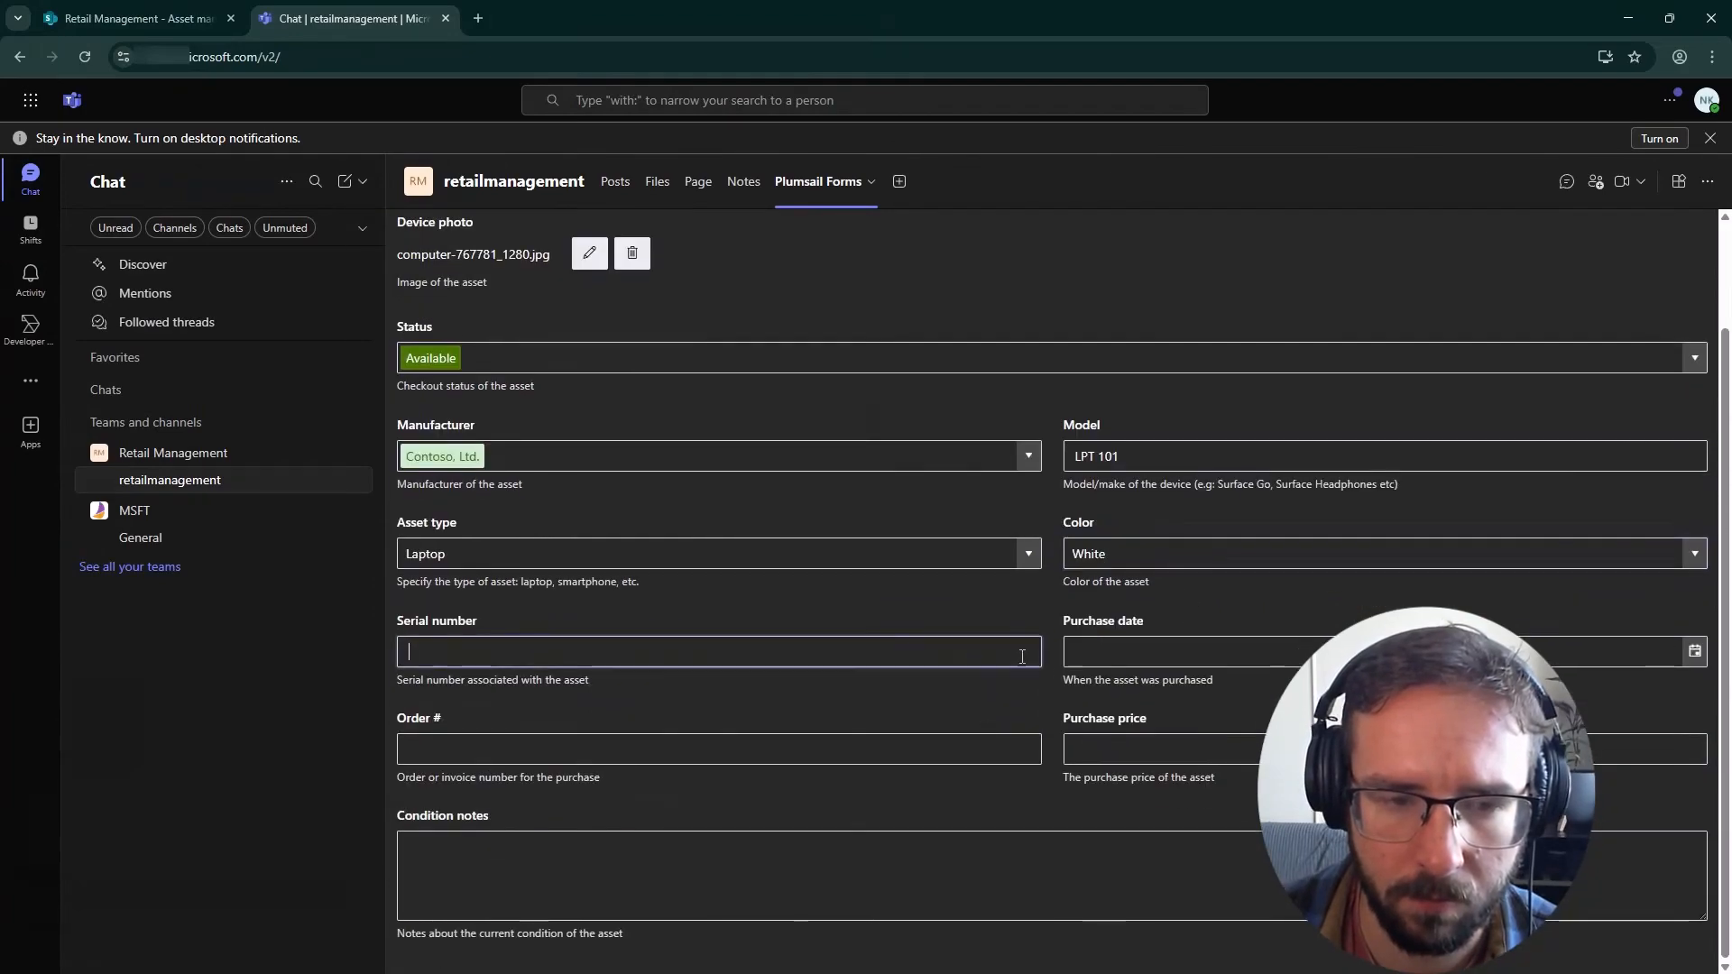
type("LAP 202")
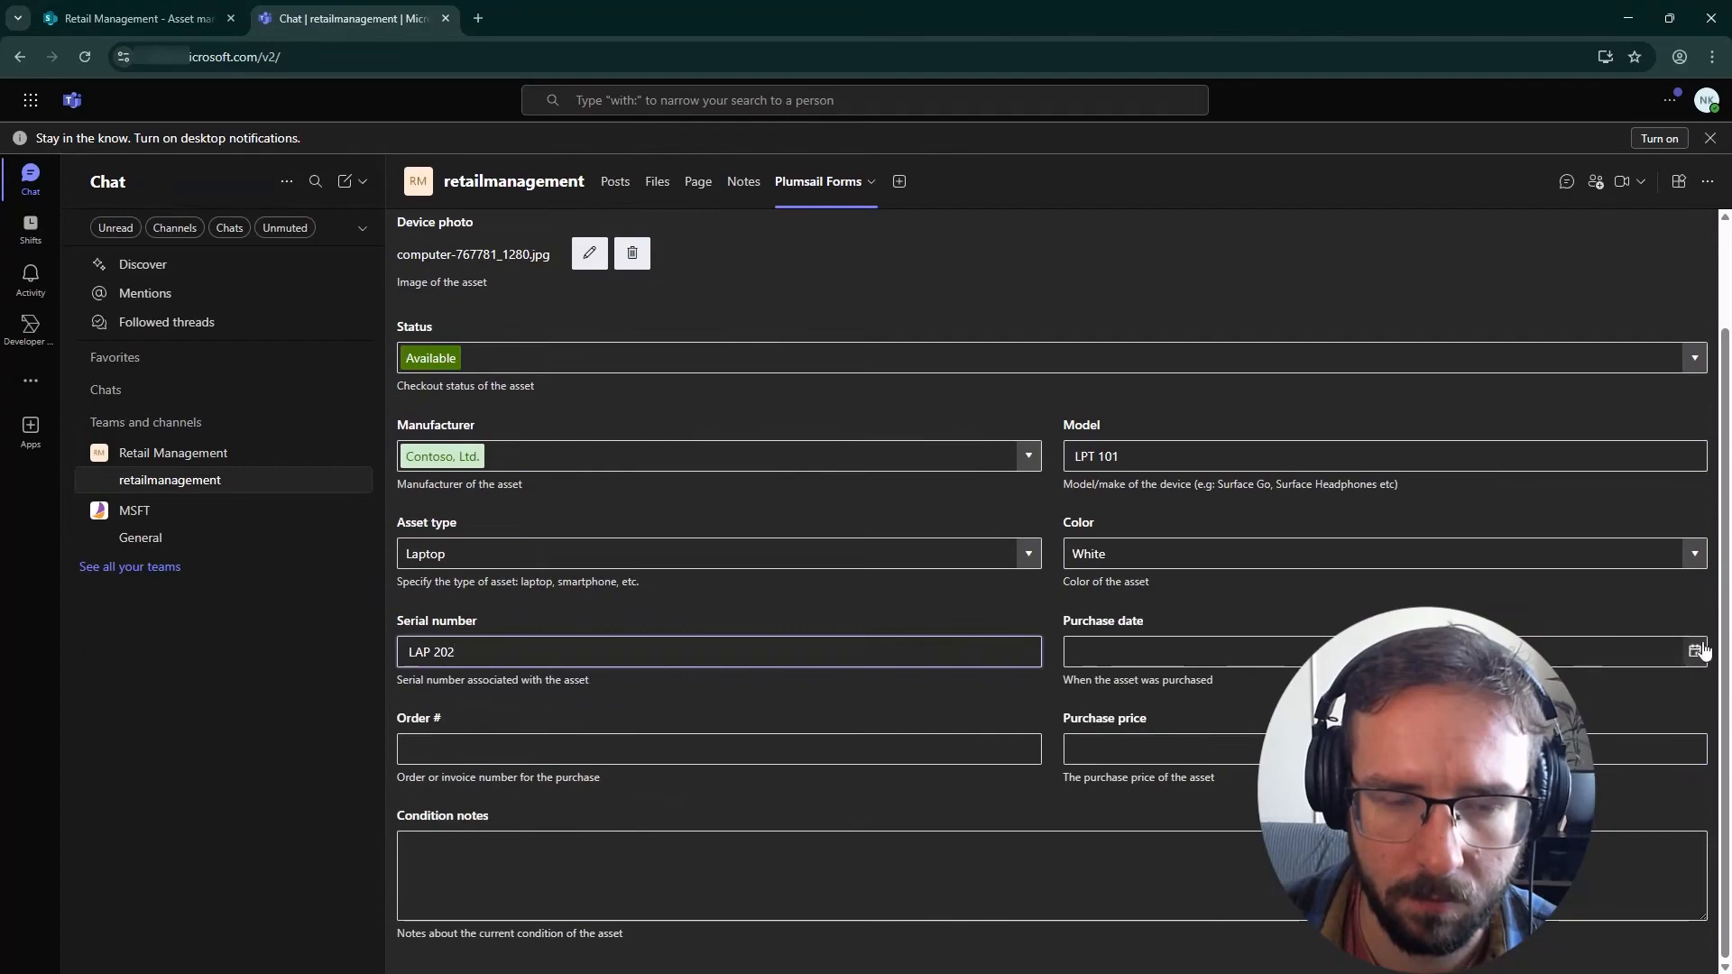
left_click(1696, 651)
left_click(1167, 454)
left_click(888, 750)
type("L0910")
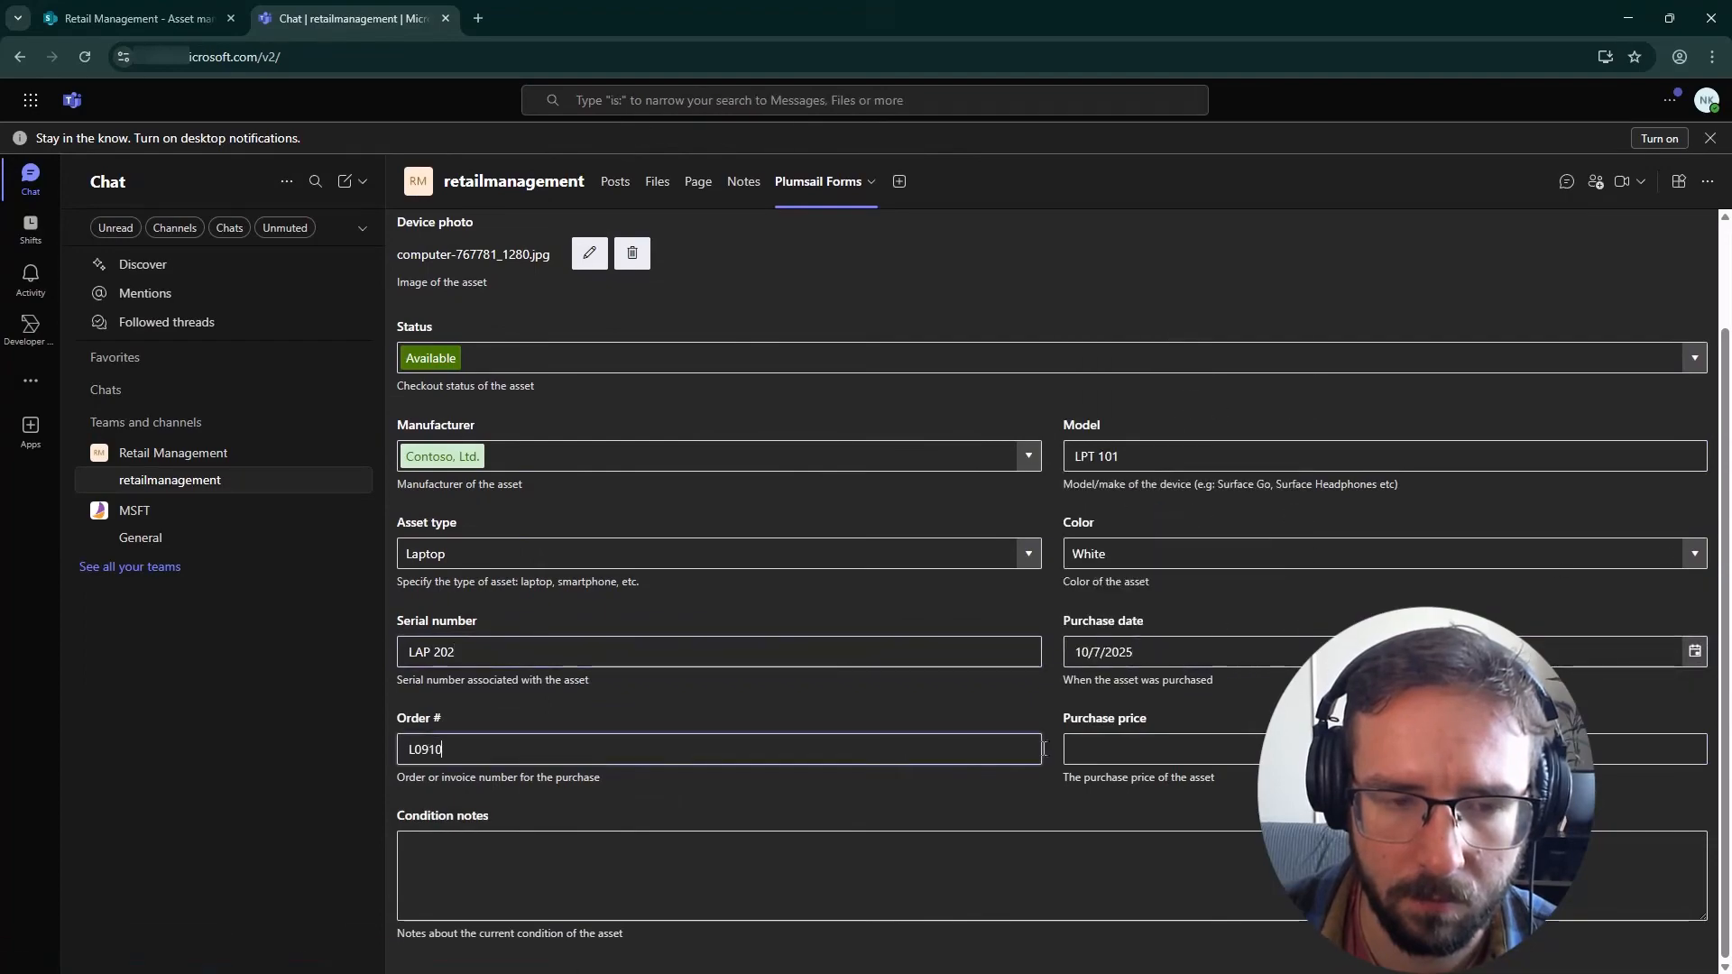
left_click(1136, 749)
- Enter "Ready to be used!" as the laptop's condition notes
left_click(1051, 904)
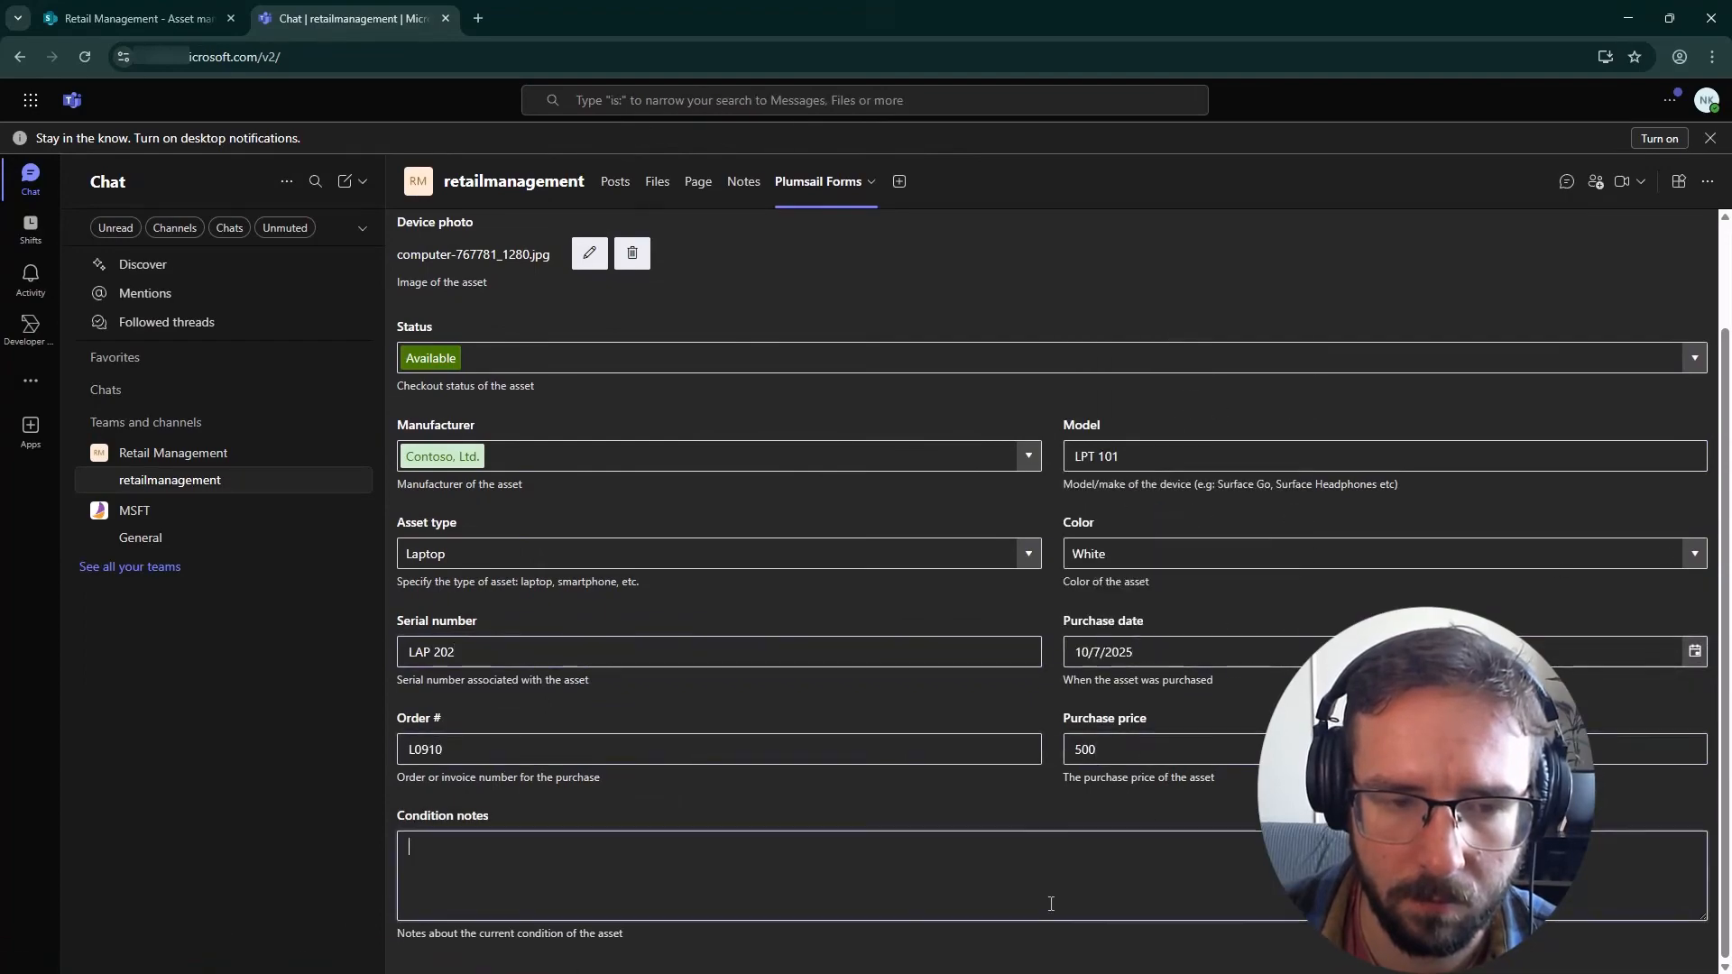
type("Ready t")
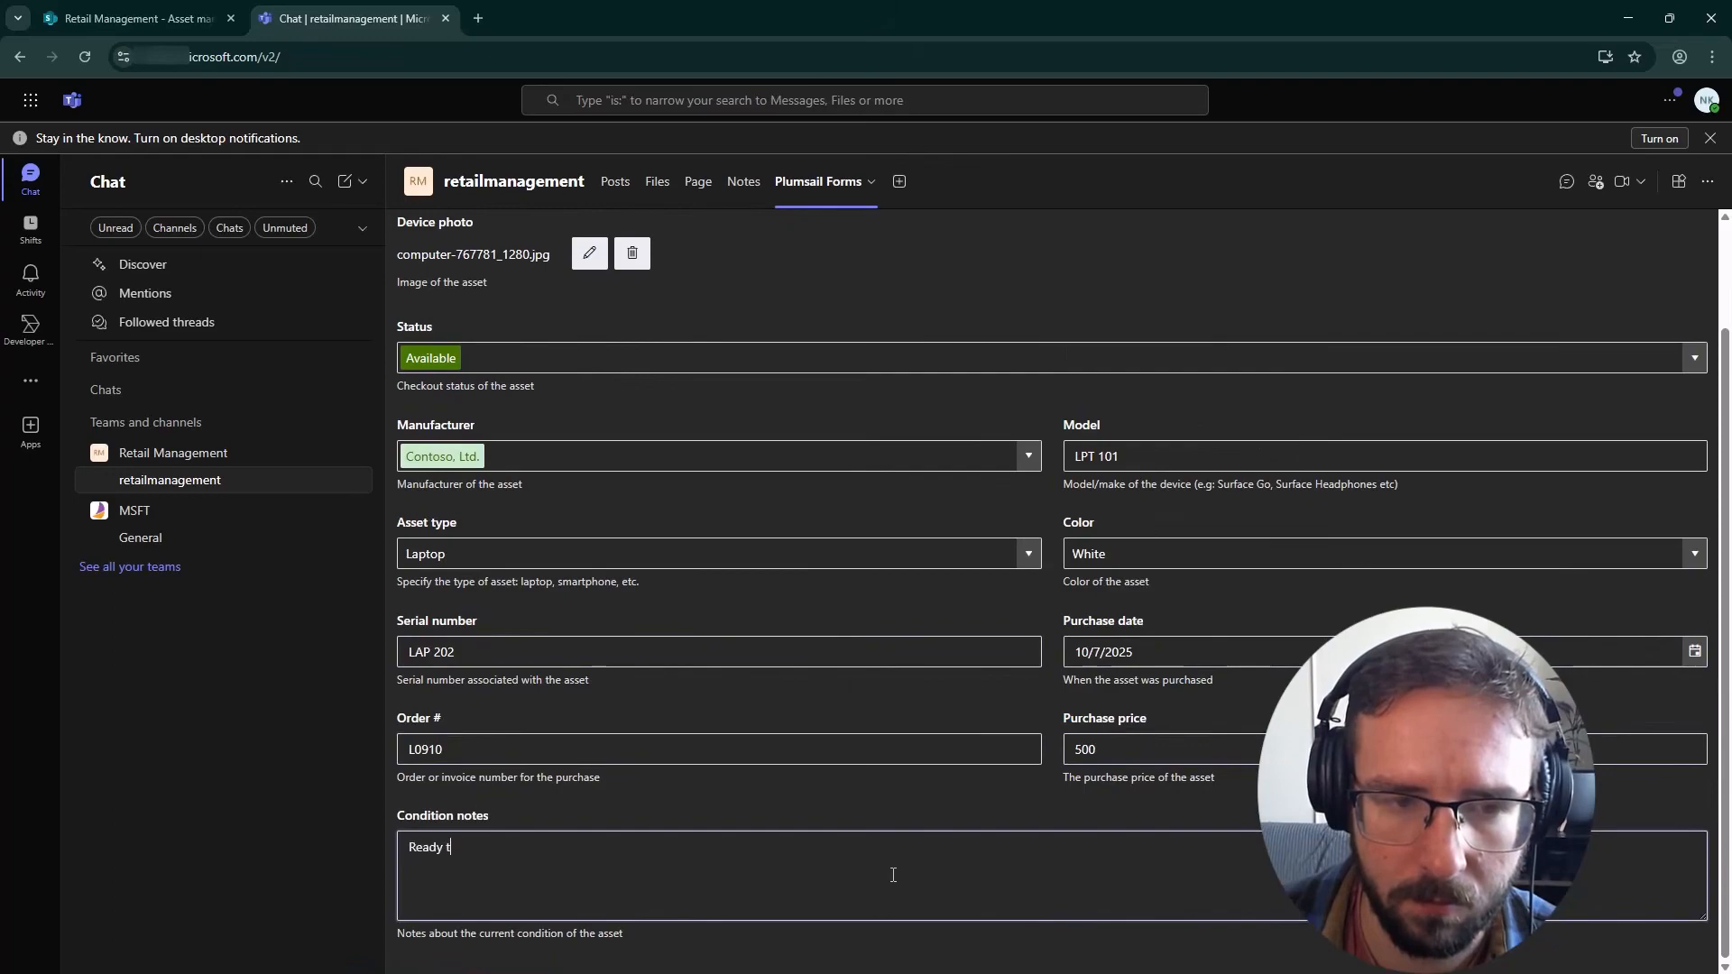
type("o be used!")
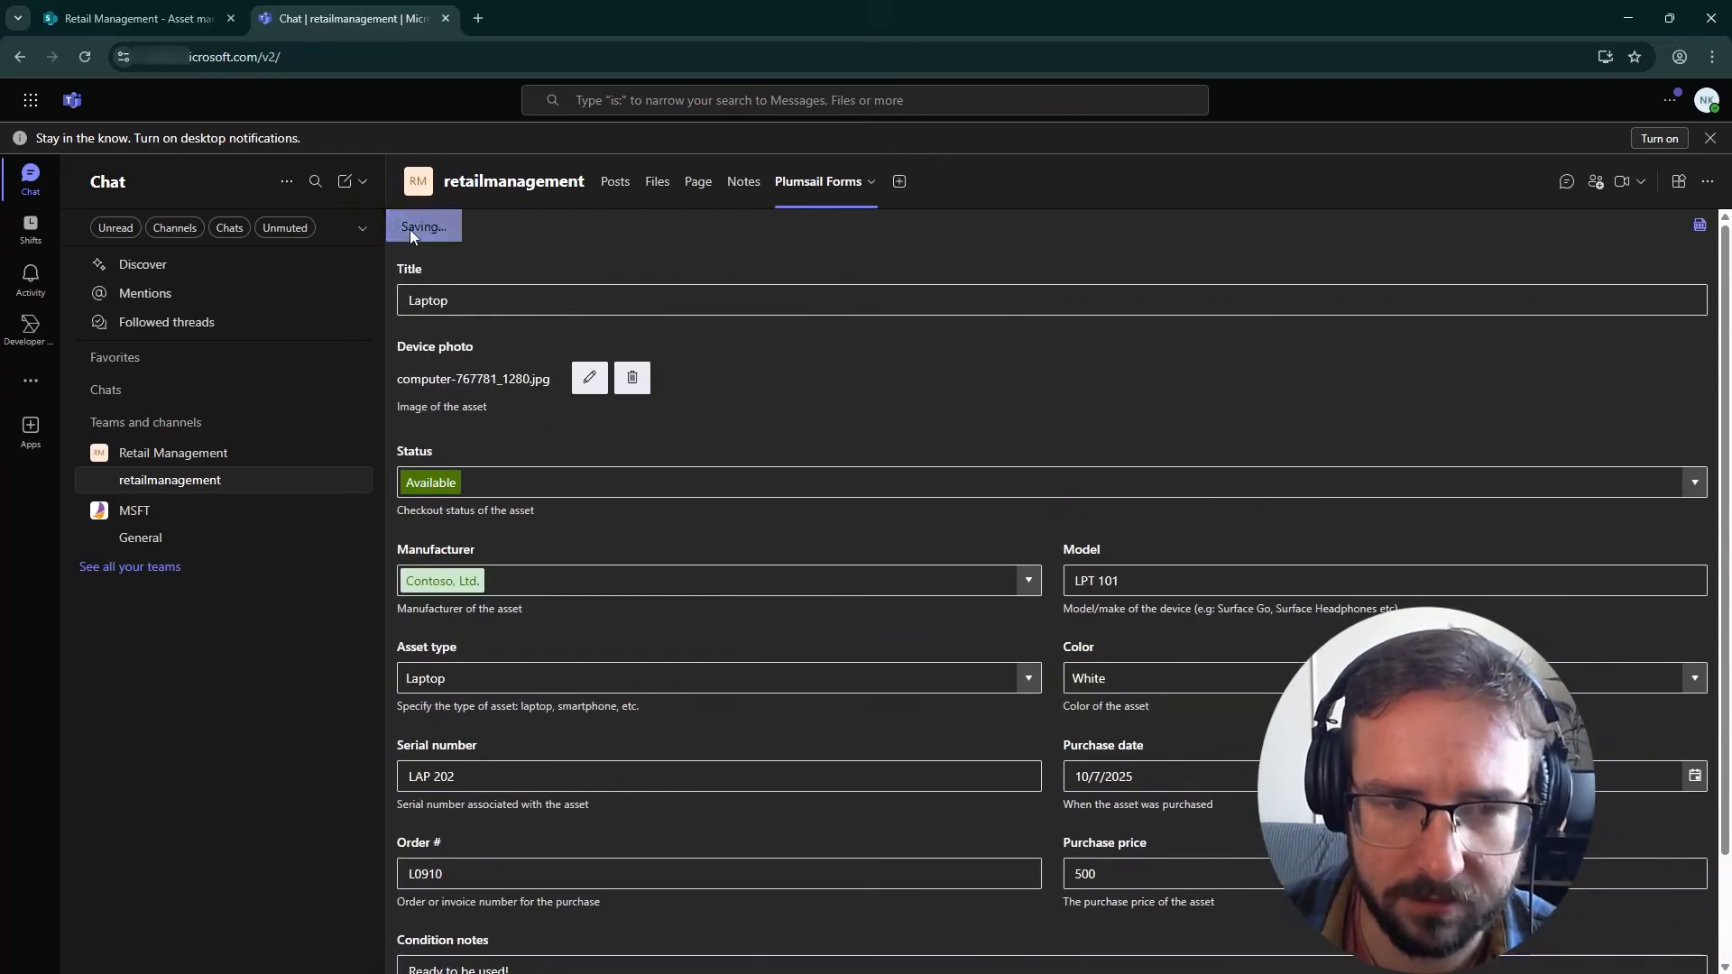
- Submit the laptop asset form and reload the Asset manager list in SharePoint to check the new item
left_click(411, 229)
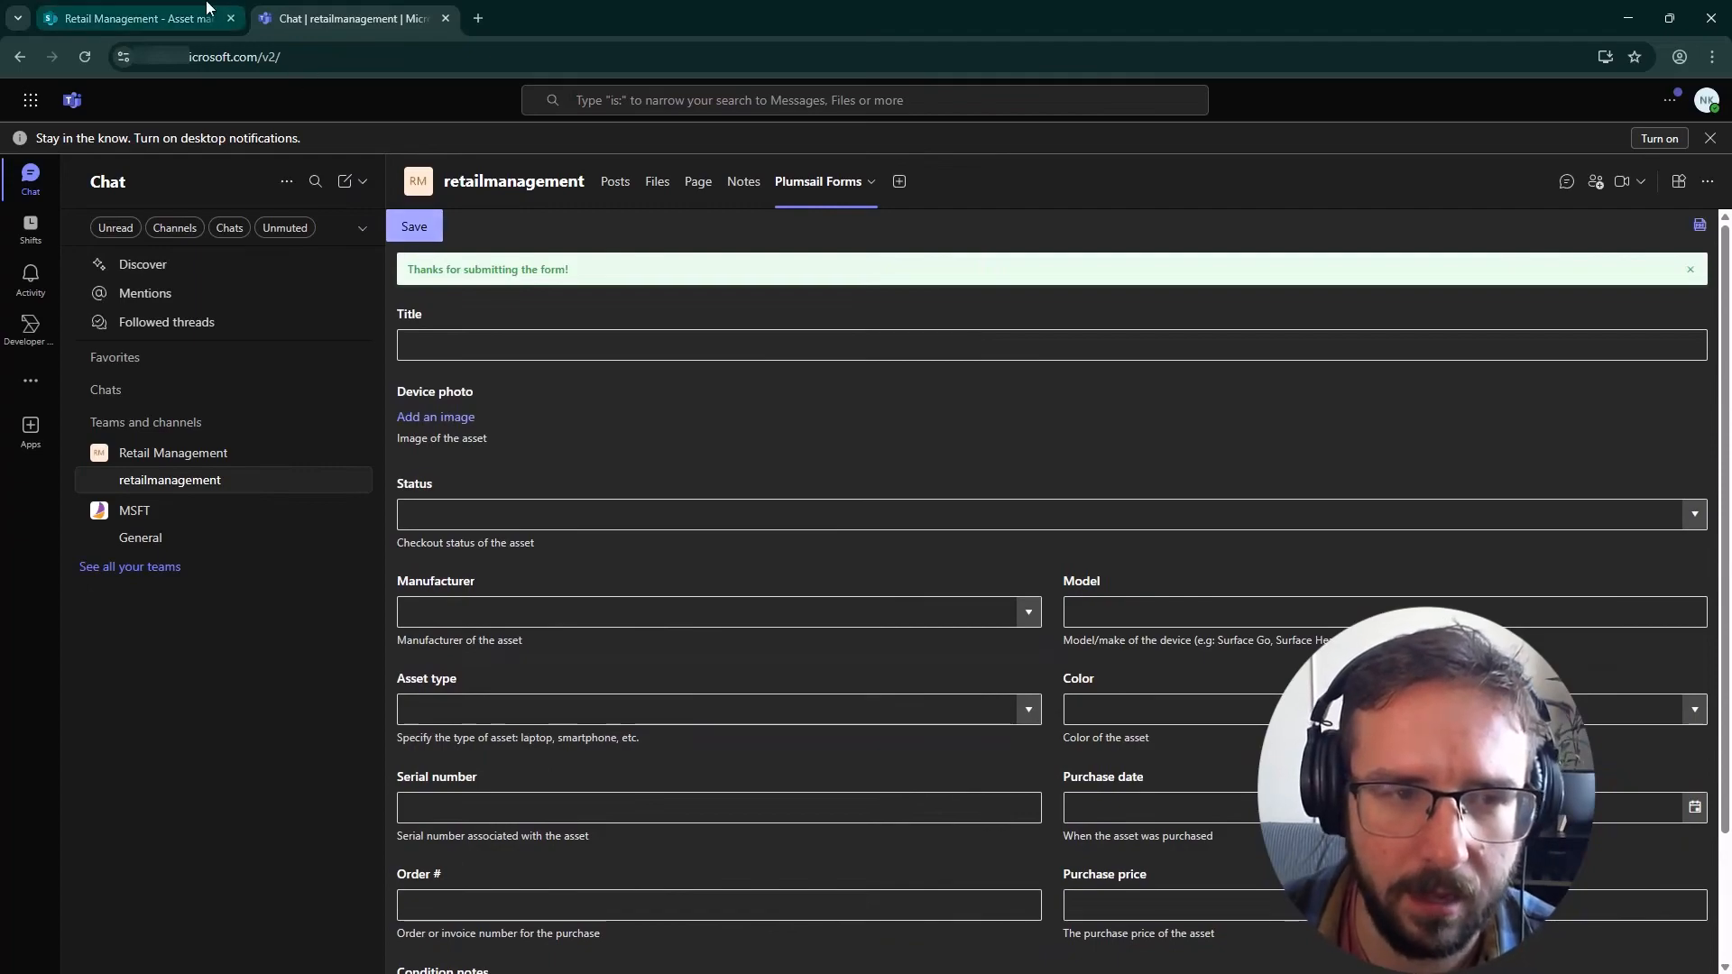
left_click(206, 8)
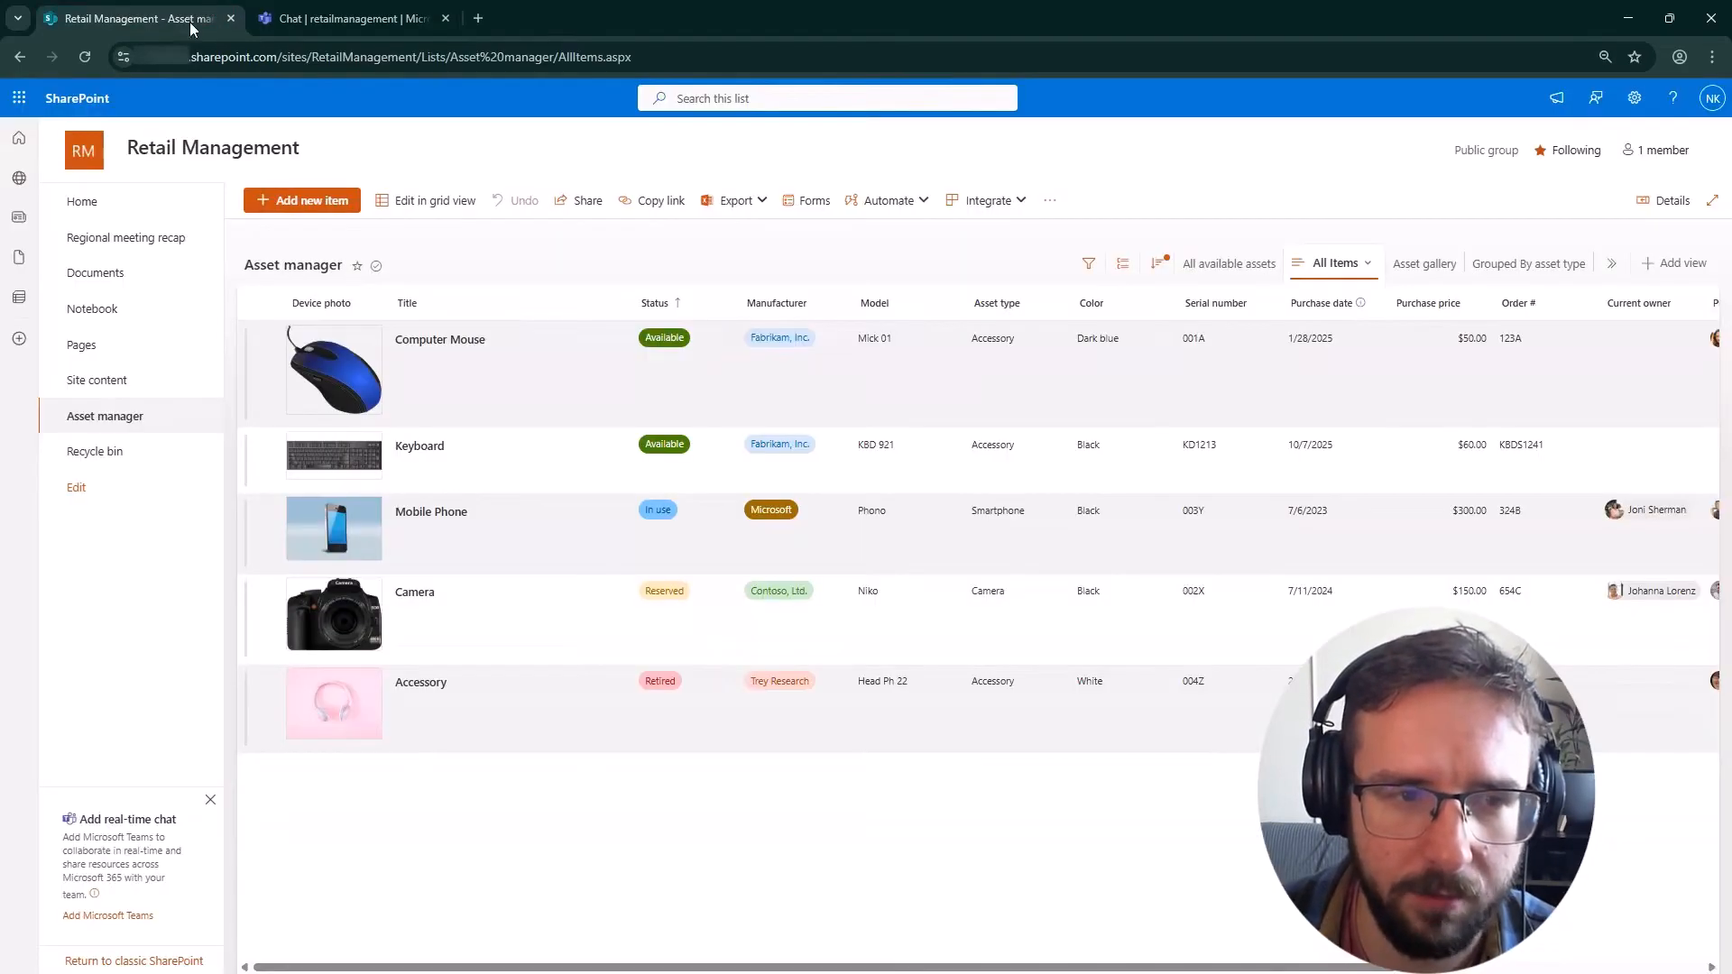
left_click(85, 57)
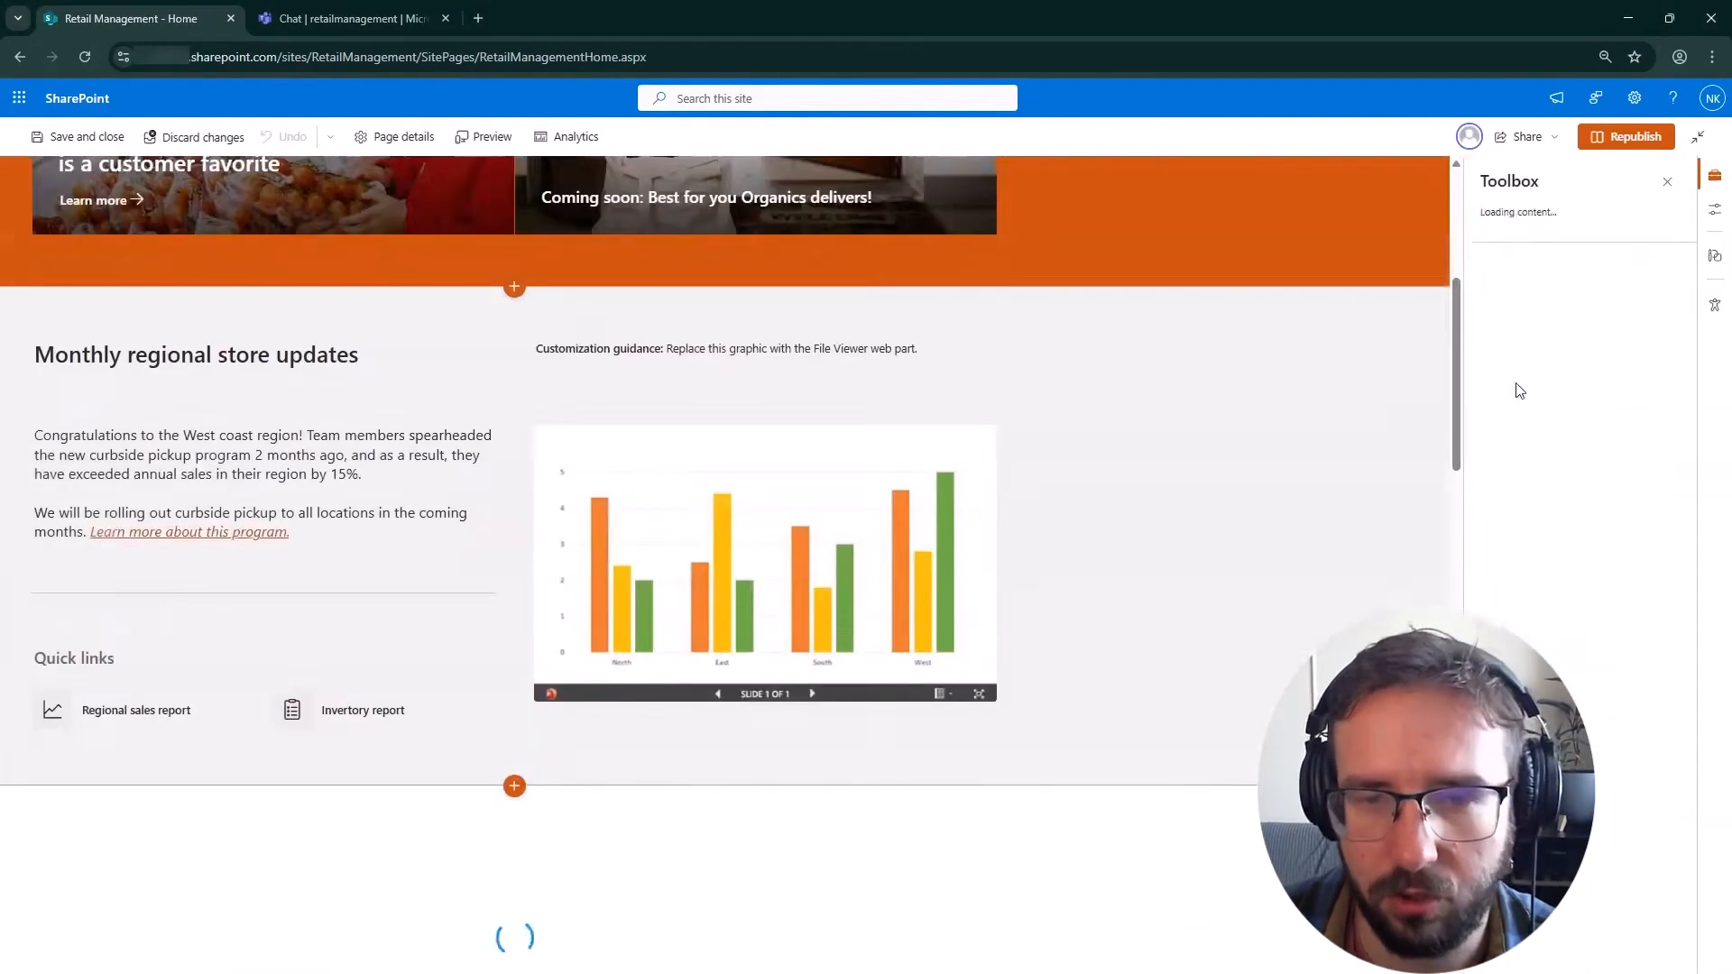
- Add a Plumsail List web part directly below the Plumsail form on the SharePoint site's Home page
scroll(545, 622, "down", 7)
scroll(543, 624, "down", 4)
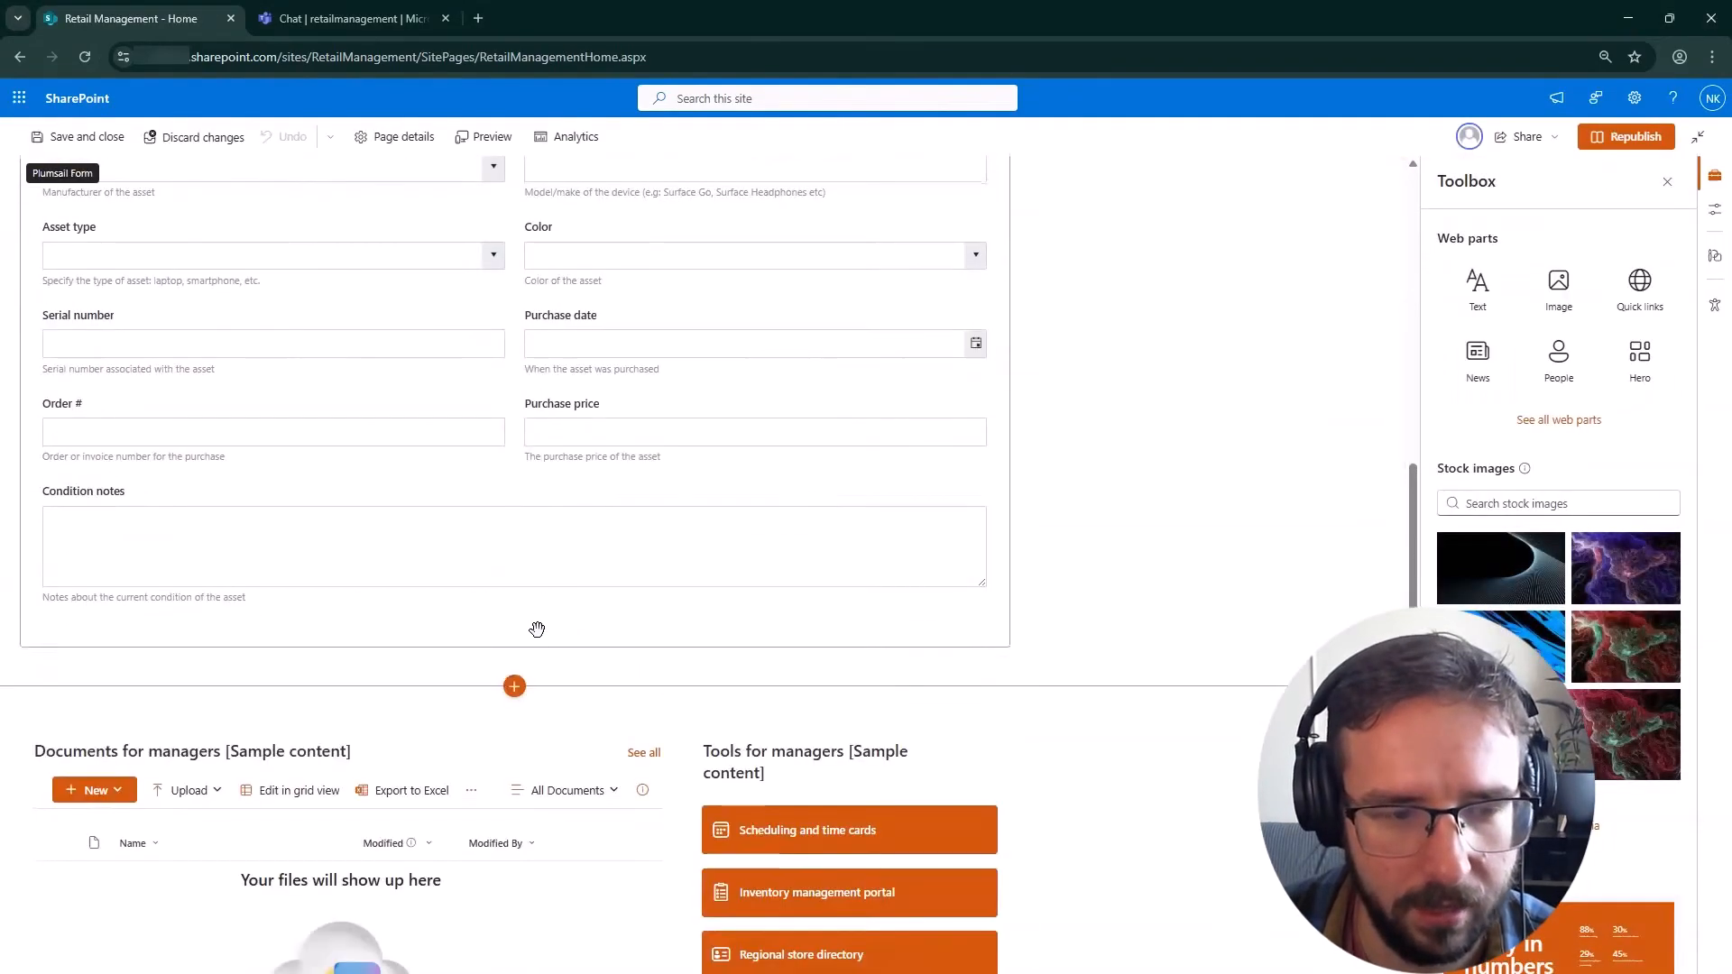
left_click(515, 662)
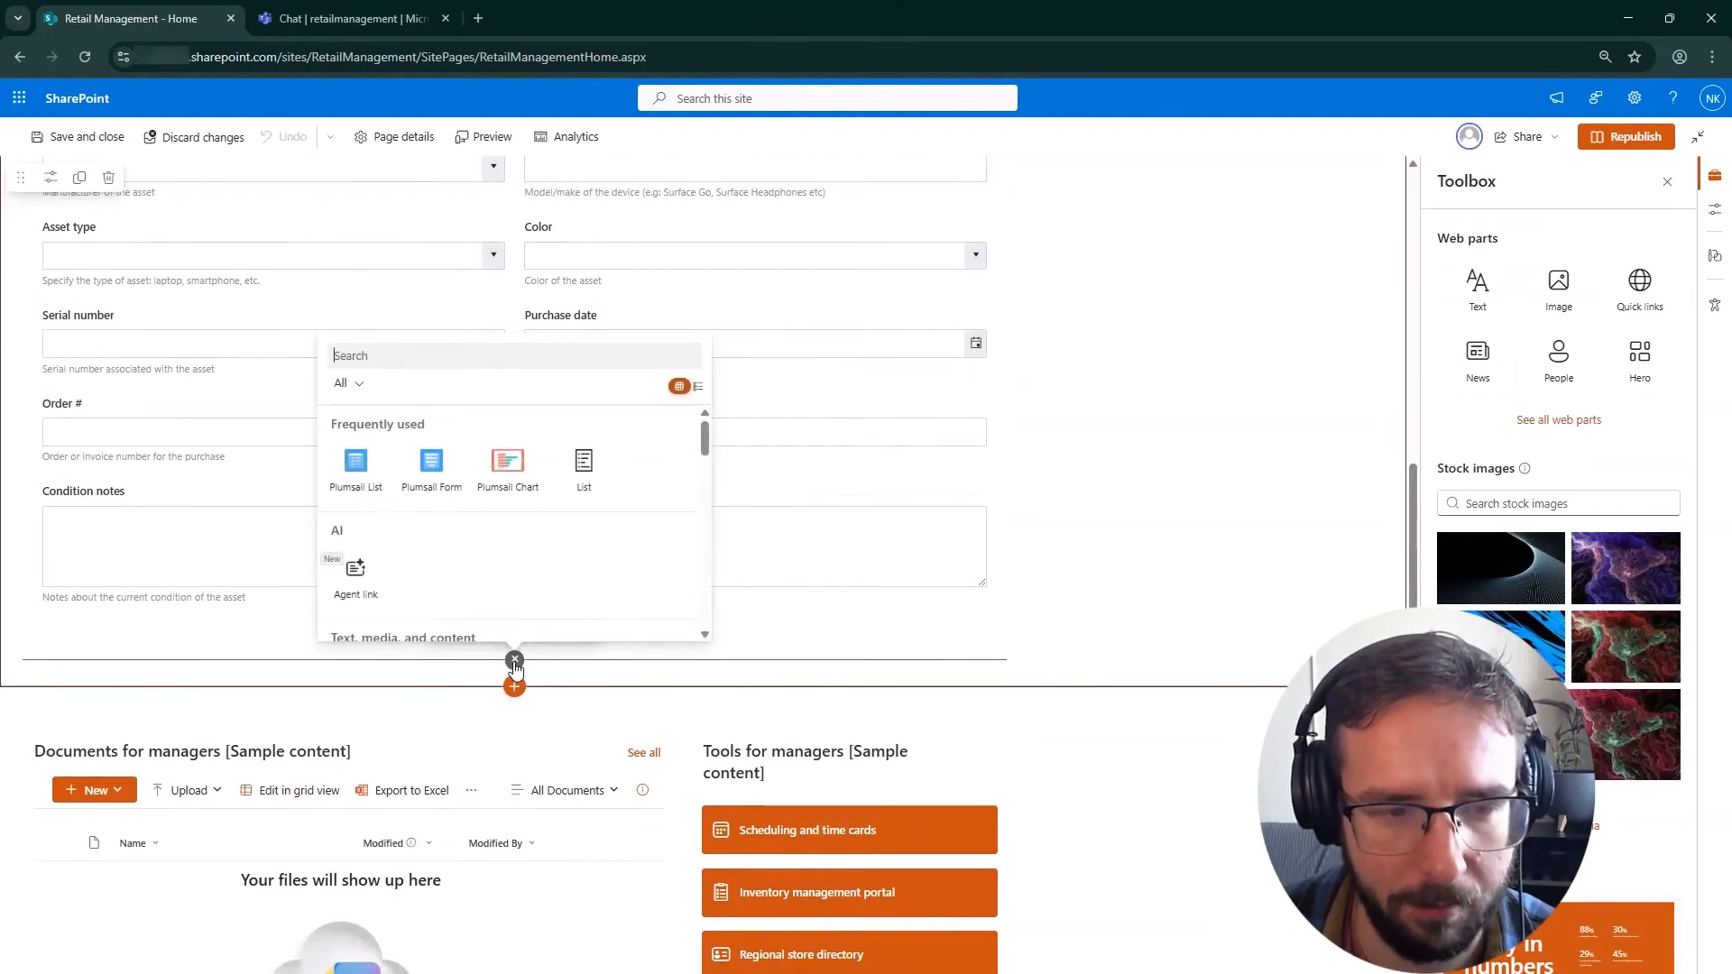
left_click(355, 469)
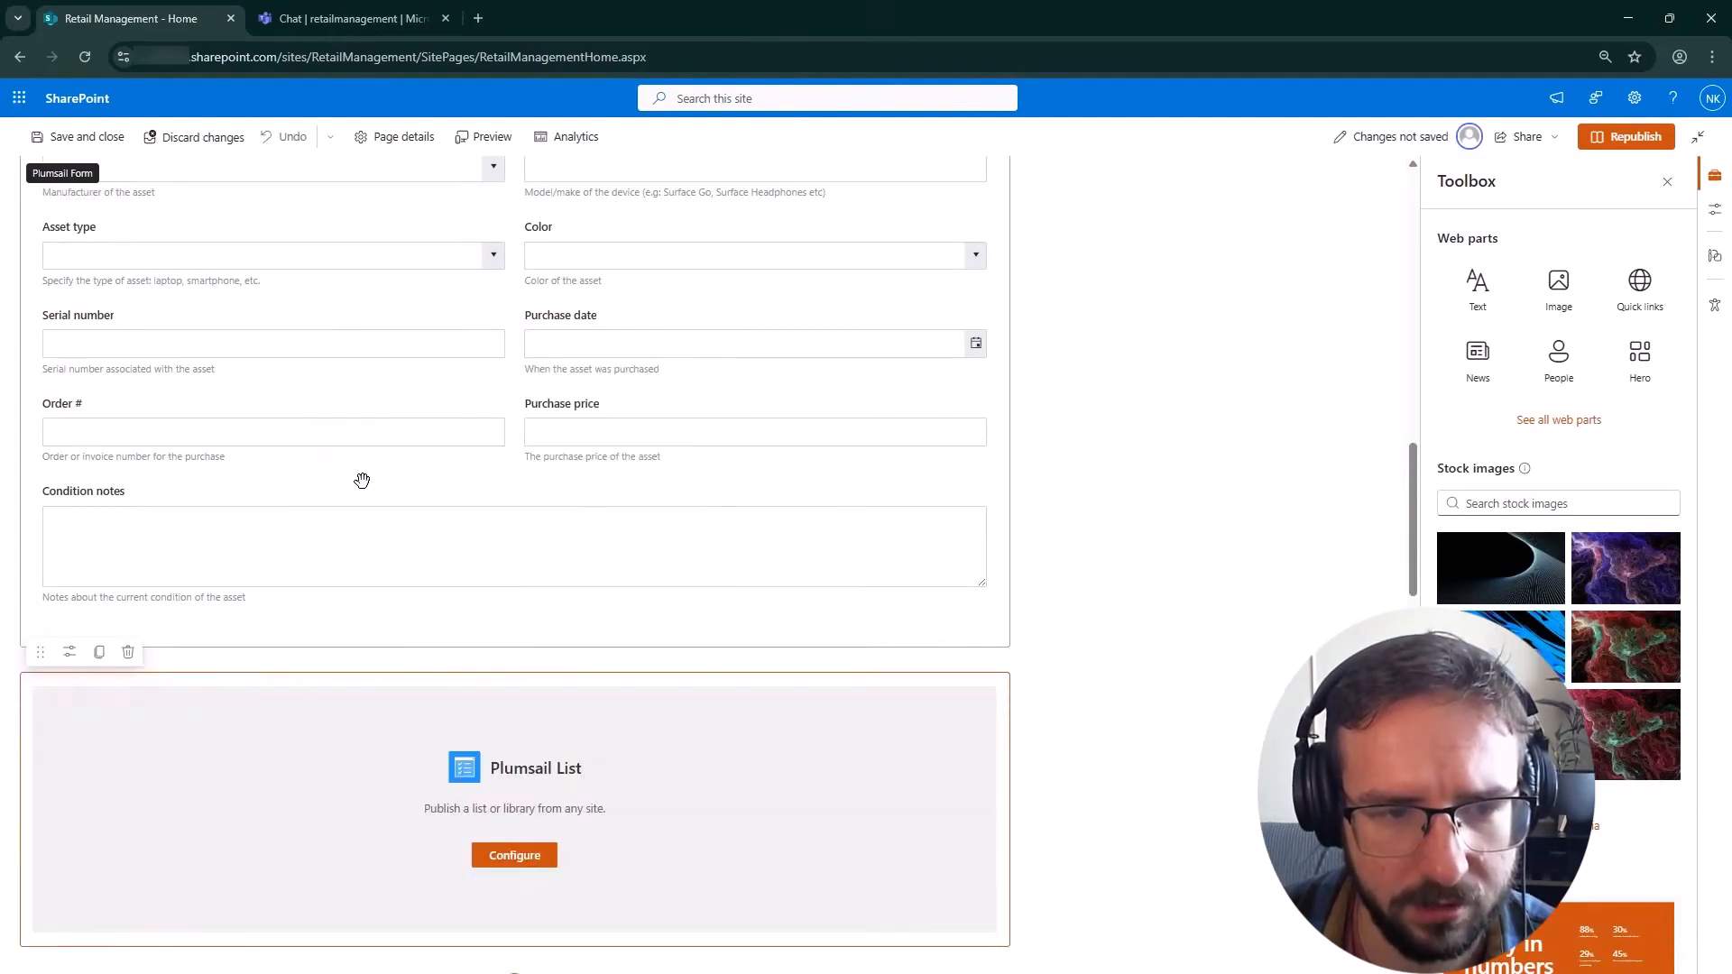
- Configure the Plumsail List web part to show the Asset manager list in its All Items view
left_click(547, 855)
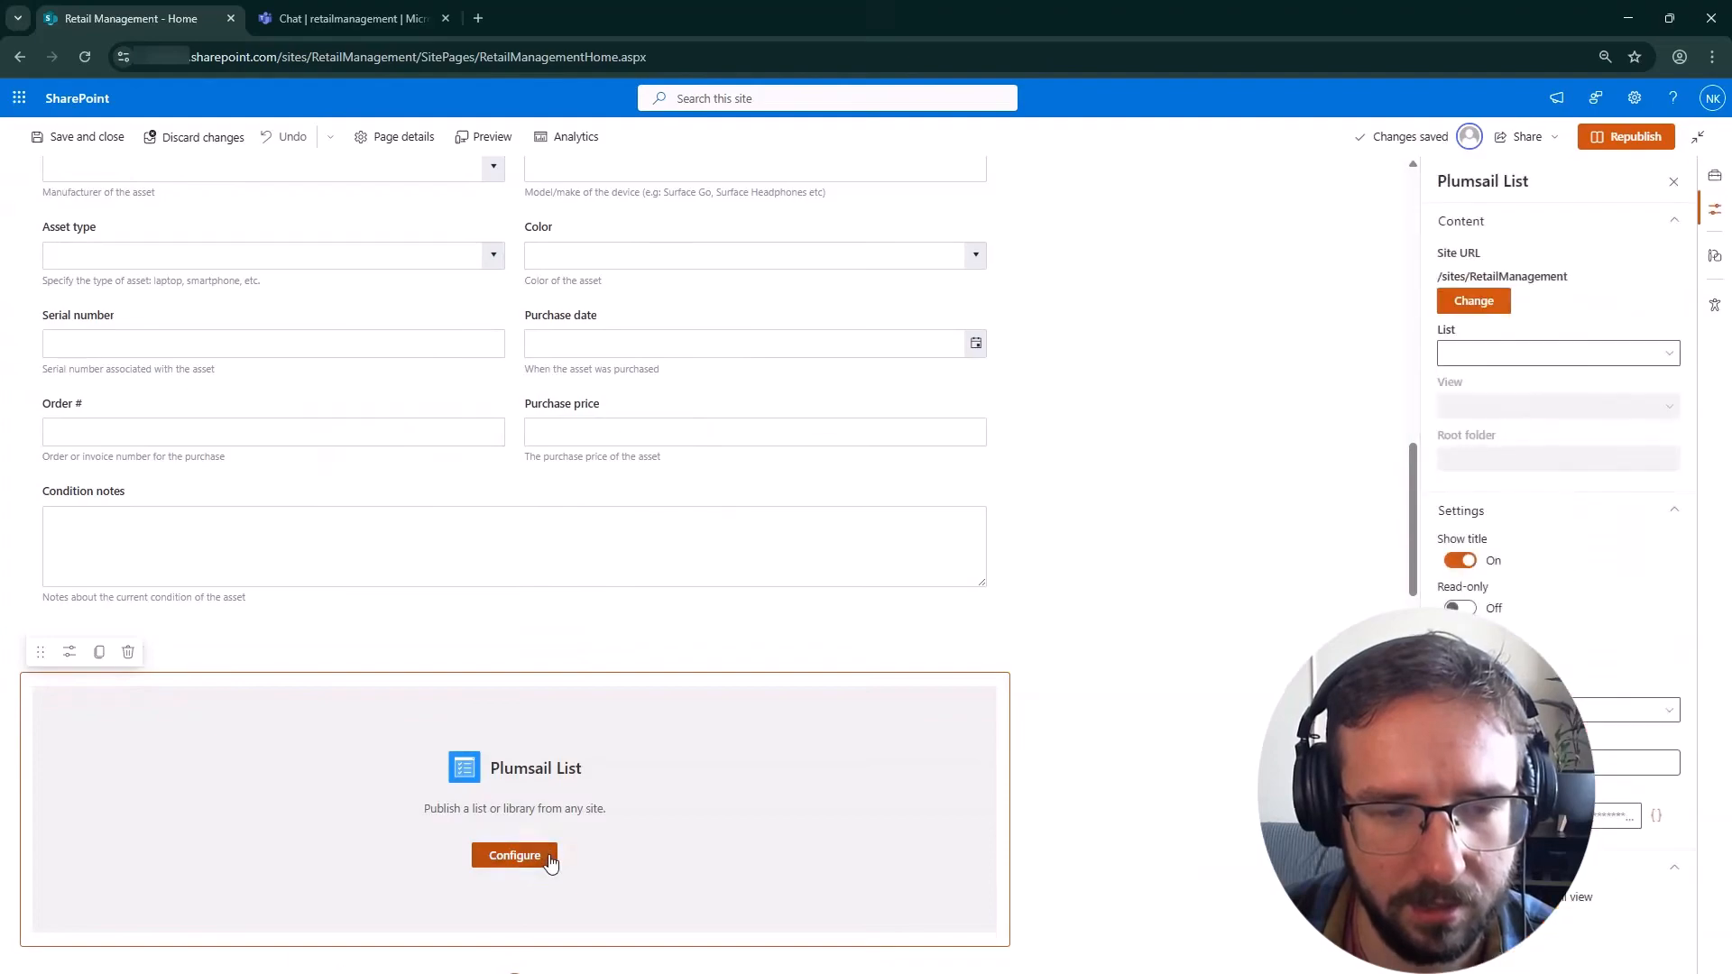
left_click(1543, 354)
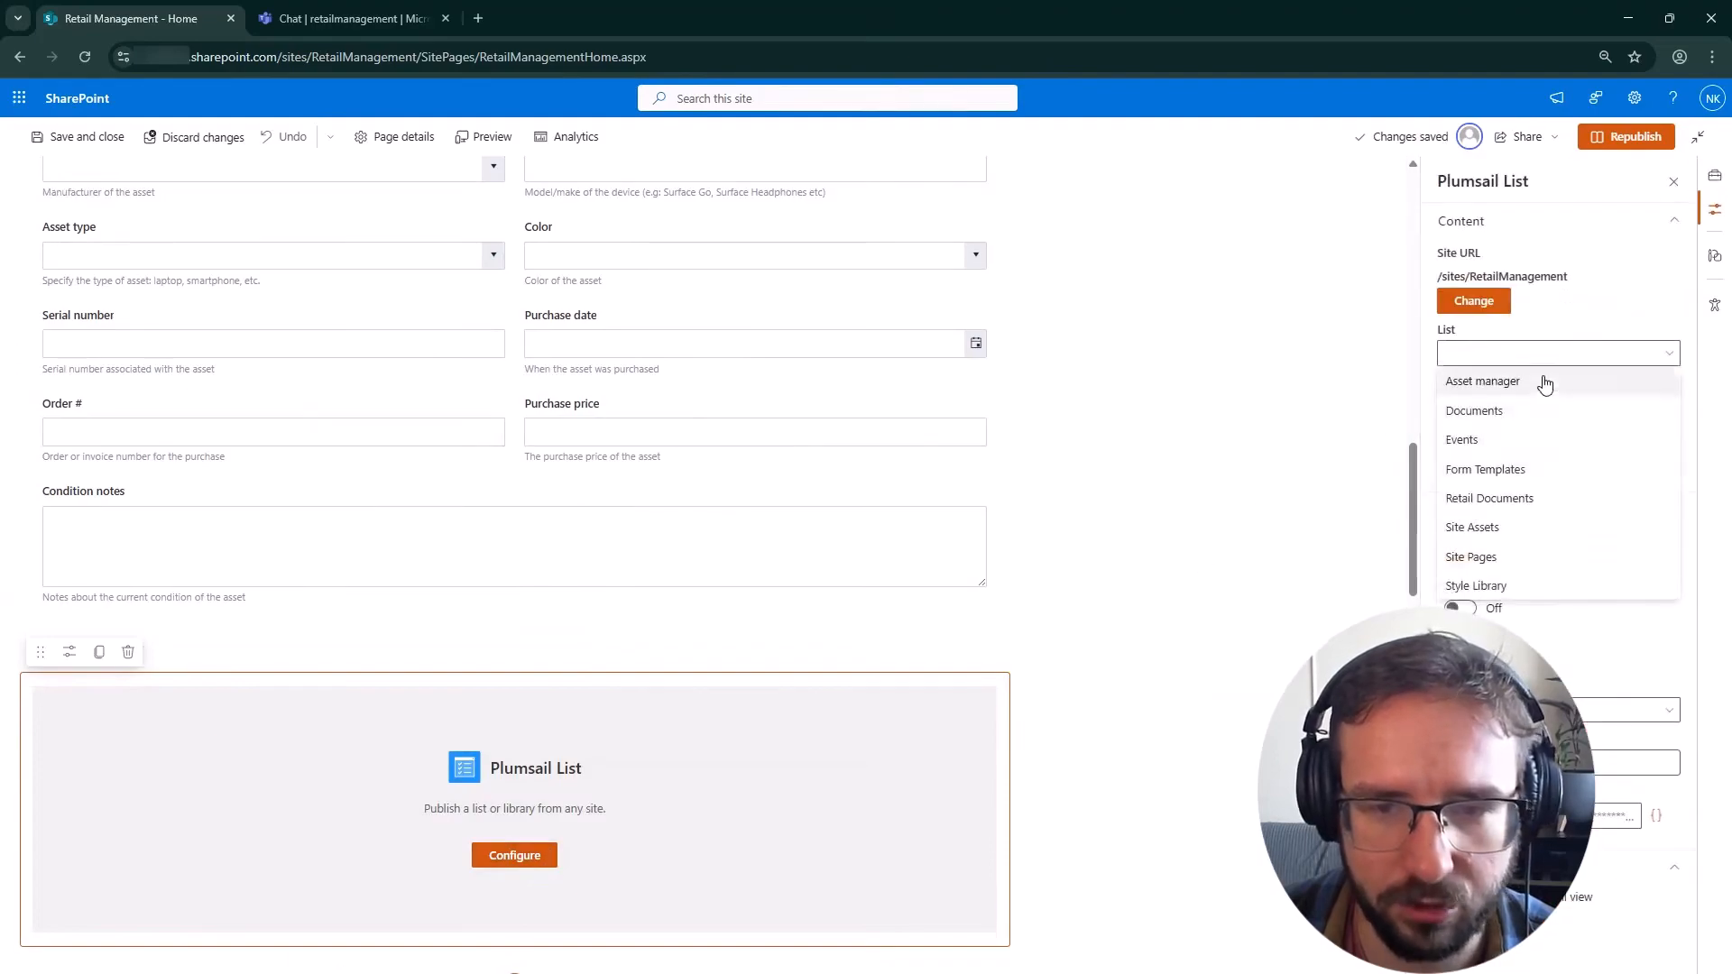
left_click(1547, 380)
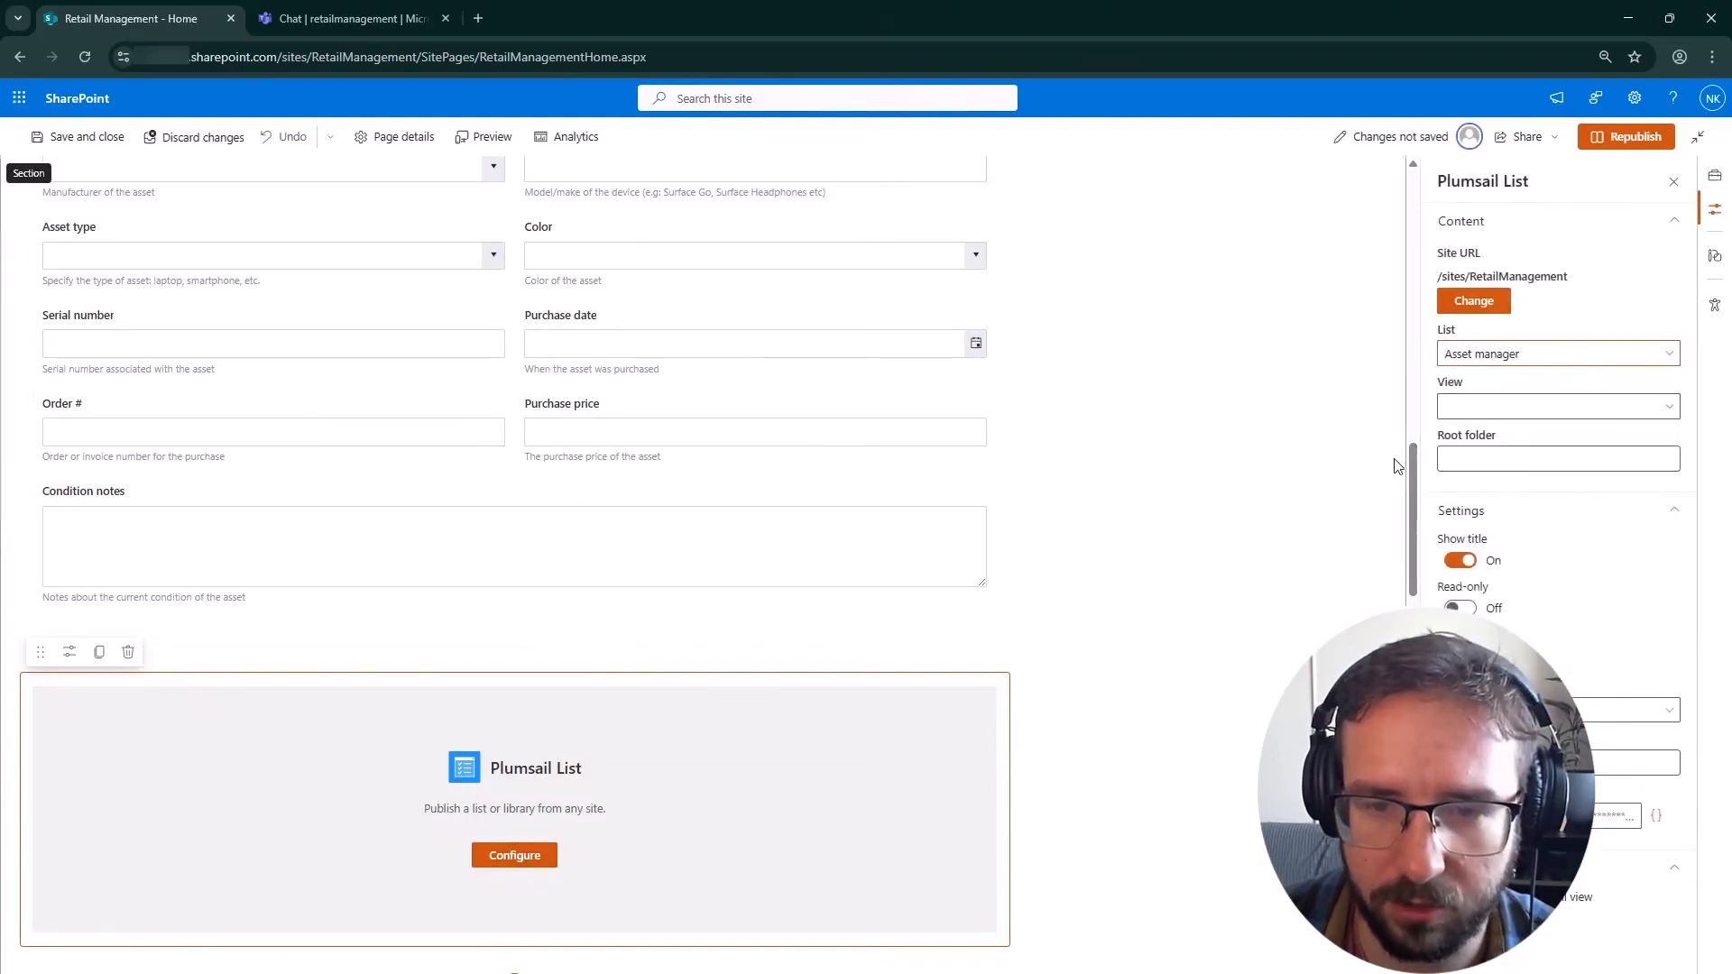
left_click(1534, 407)
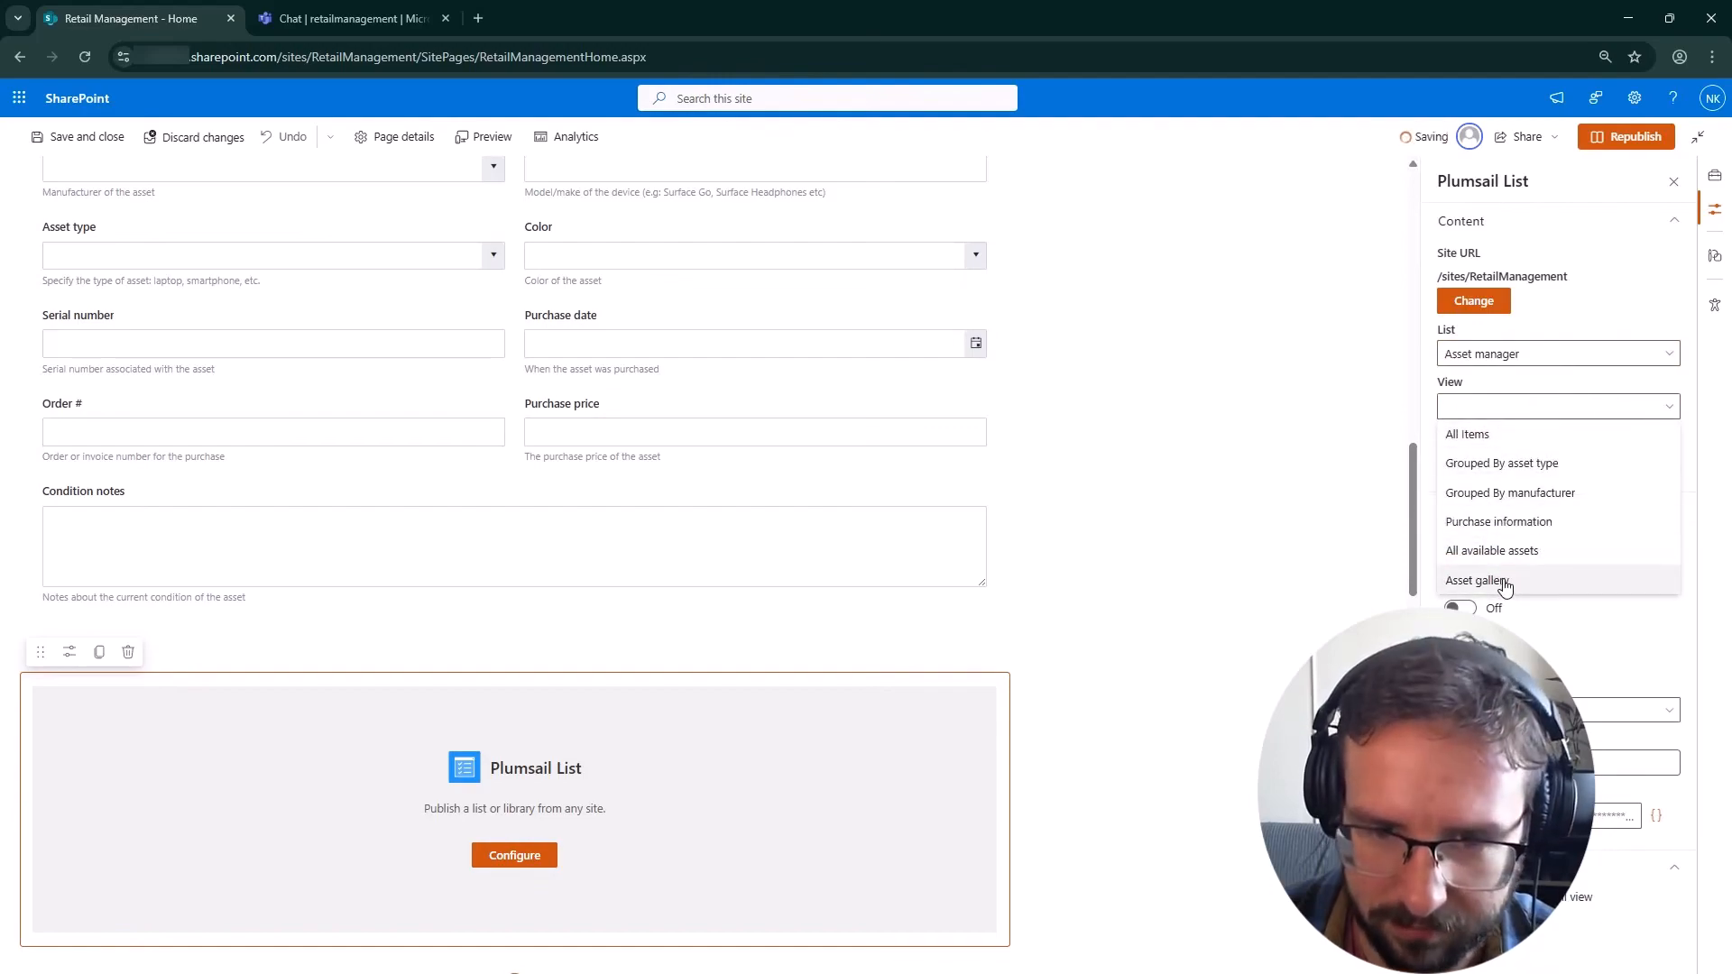
left_click(1495, 437)
scroll(480, 600, "down", 3)
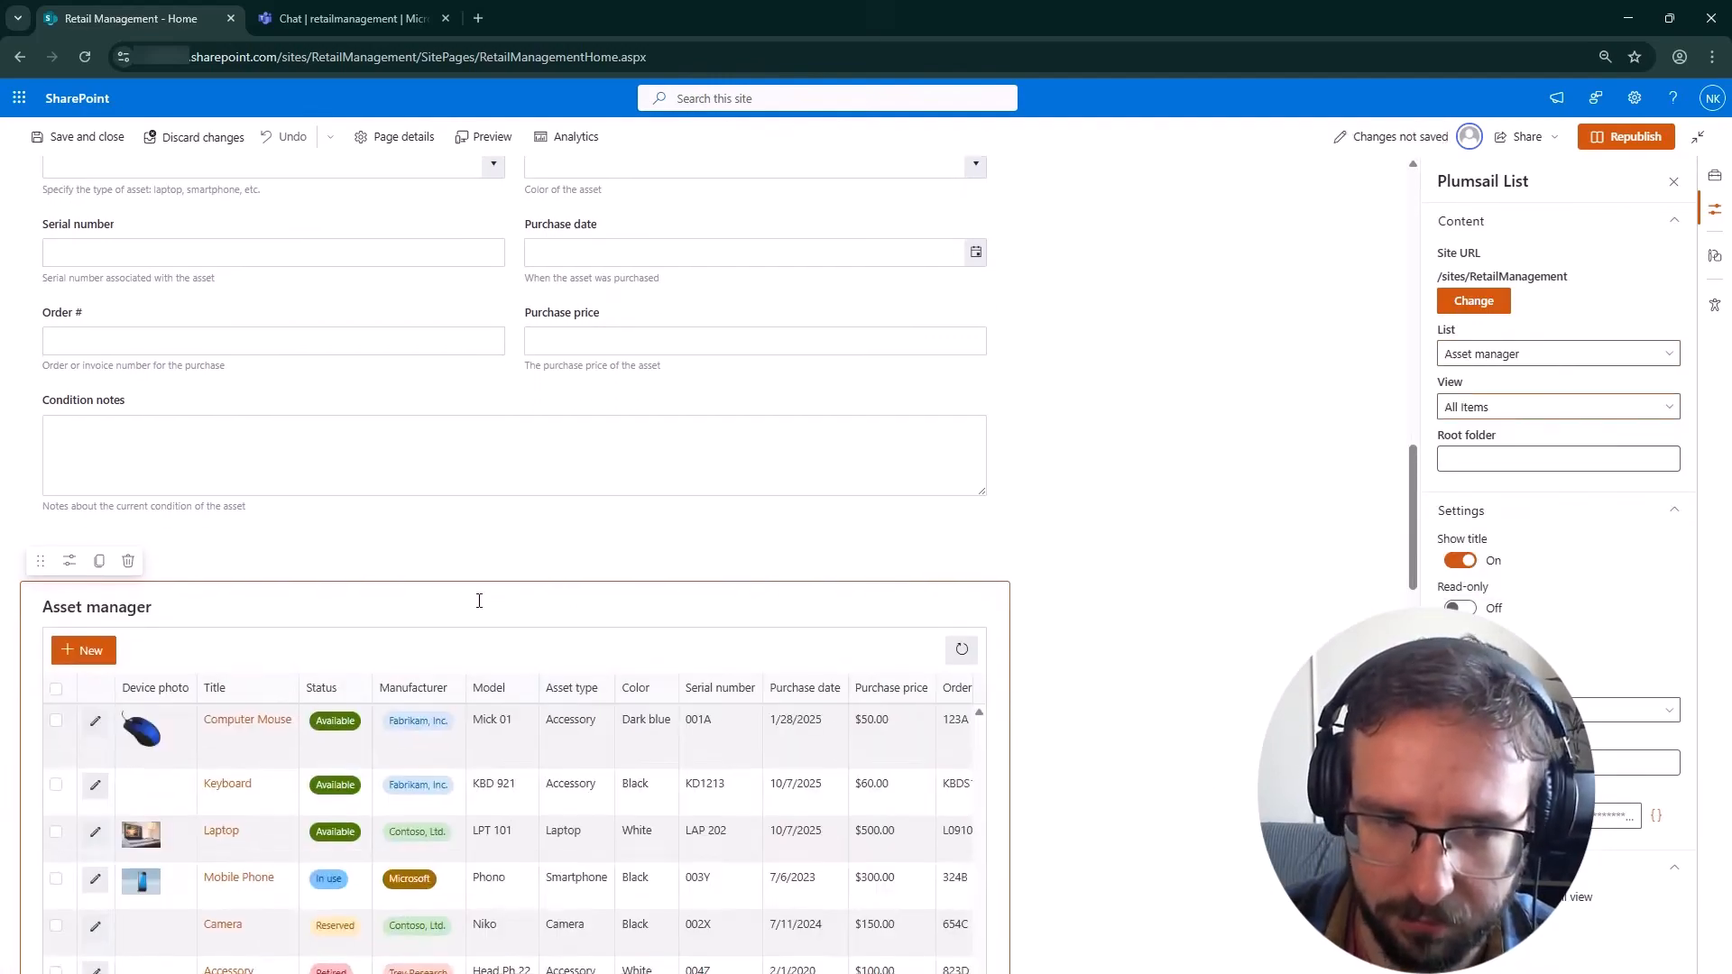
- Try the Grouped By asset type, Grouped By manufacturer and Purchase information views in the Asset manager web part
left_click(1505, 408)
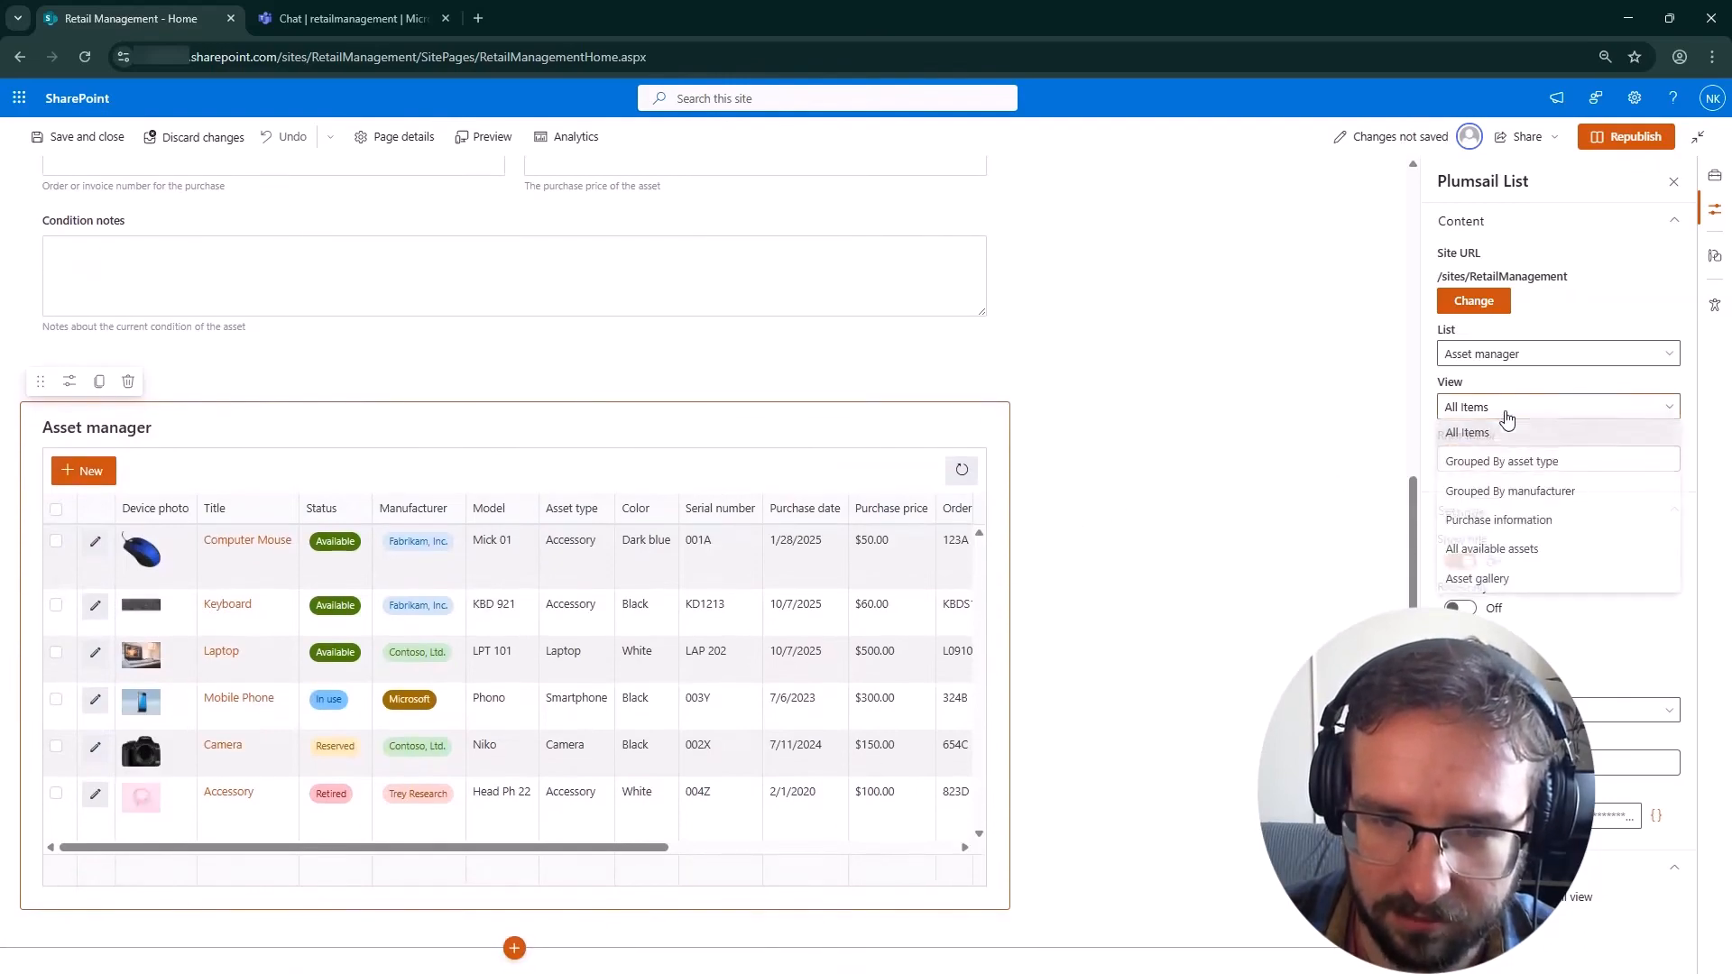
left_click(1505, 454)
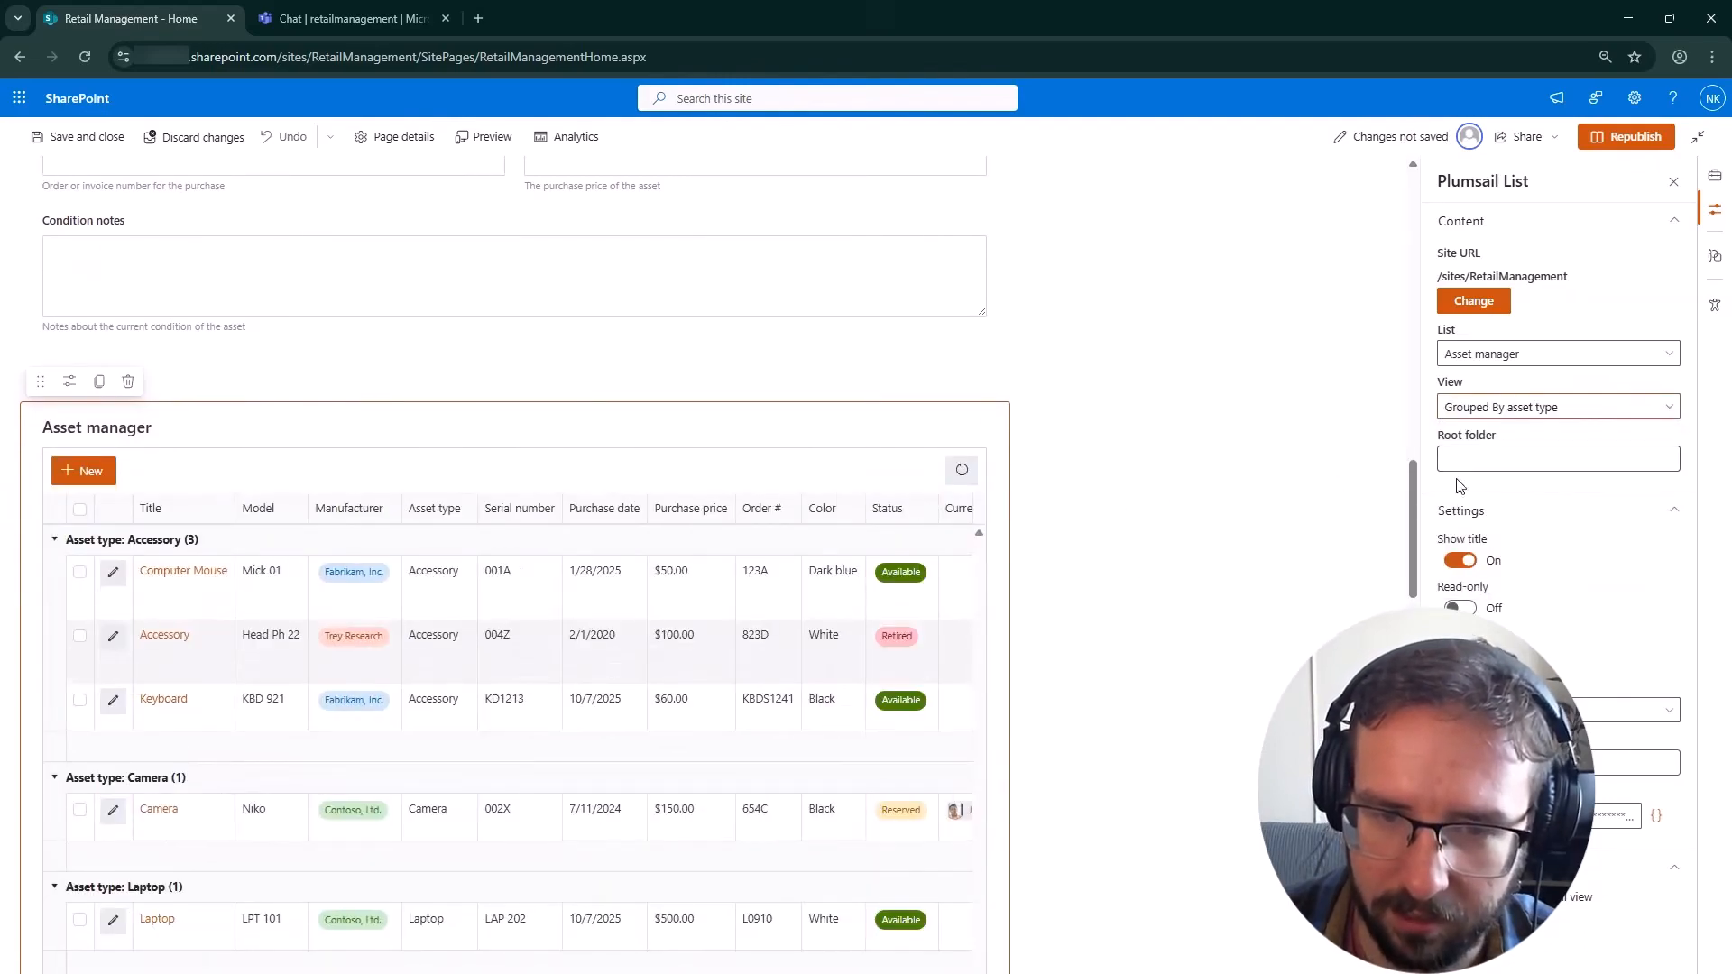
scroll(992, 600, "down", 2)
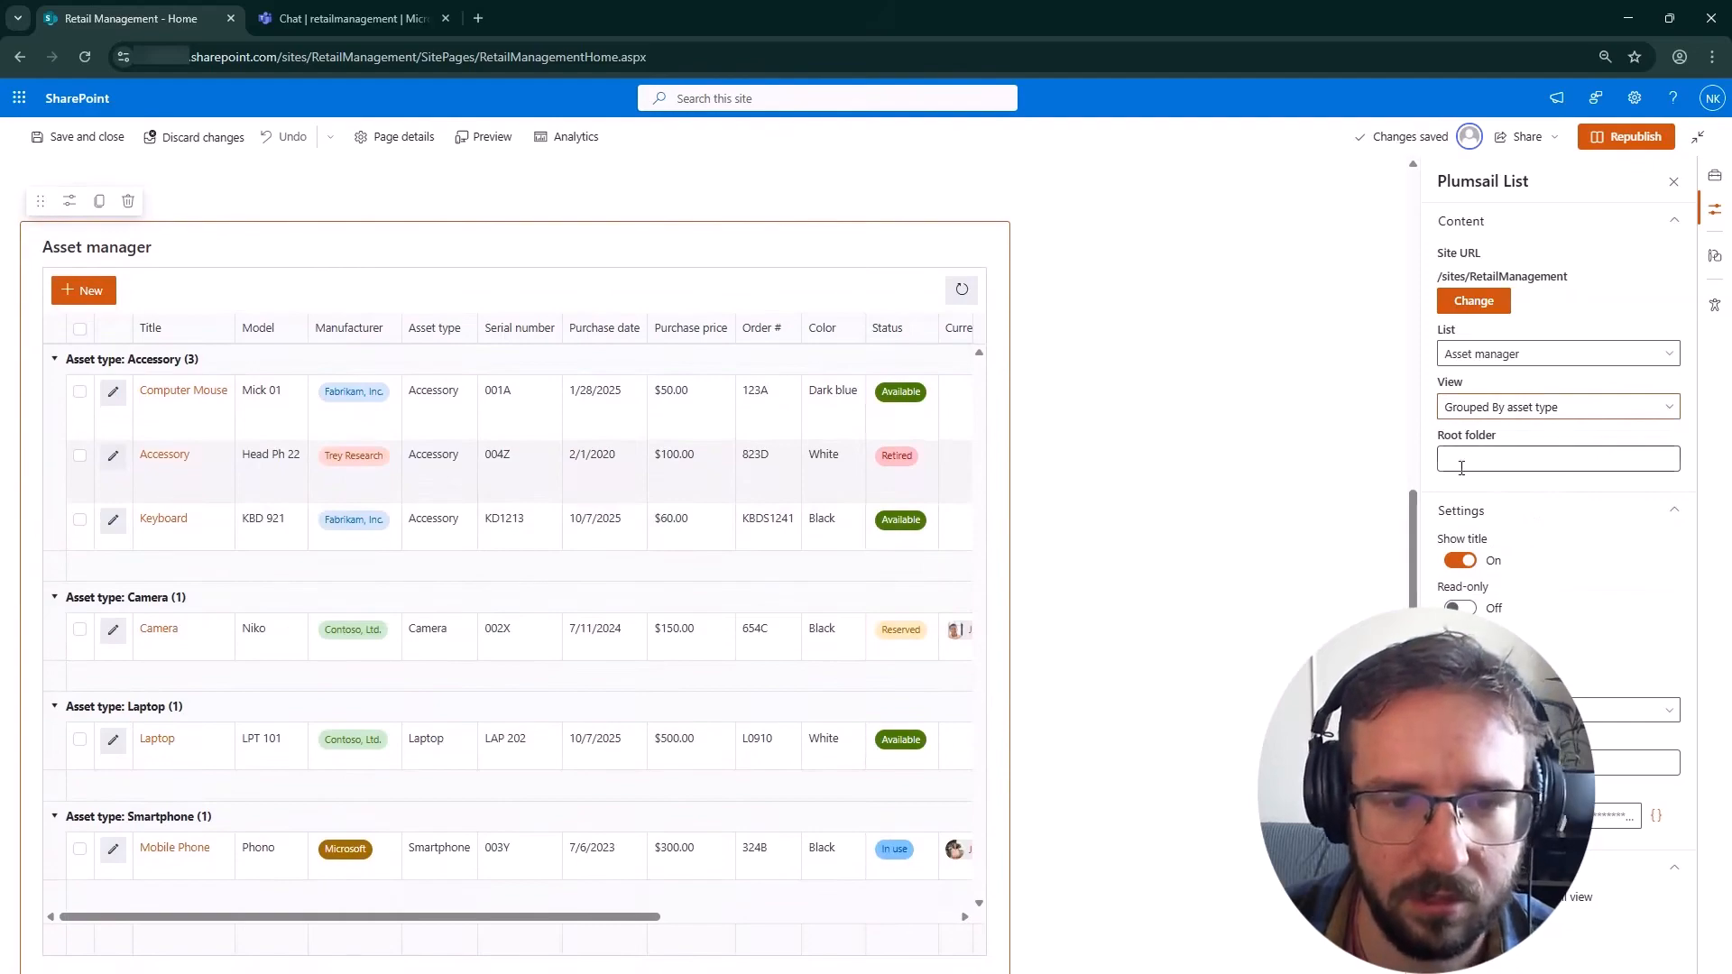
left_click(1502, 408)
left_click(1507, 496)
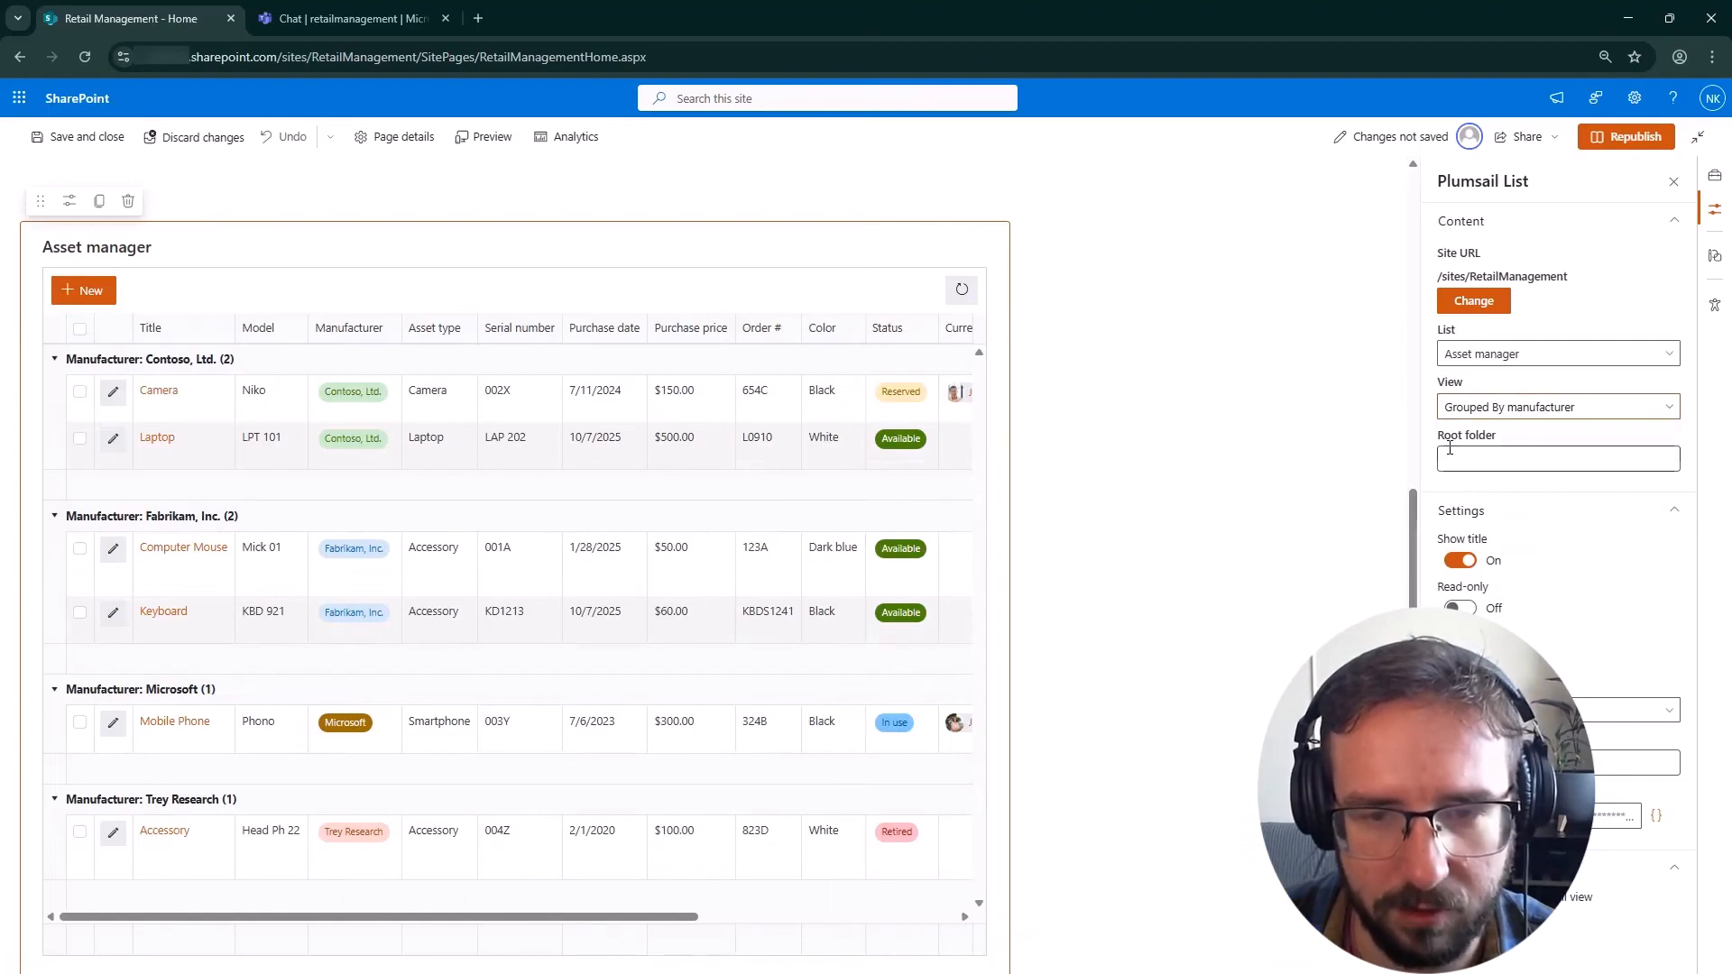
left_click(1490, 410)
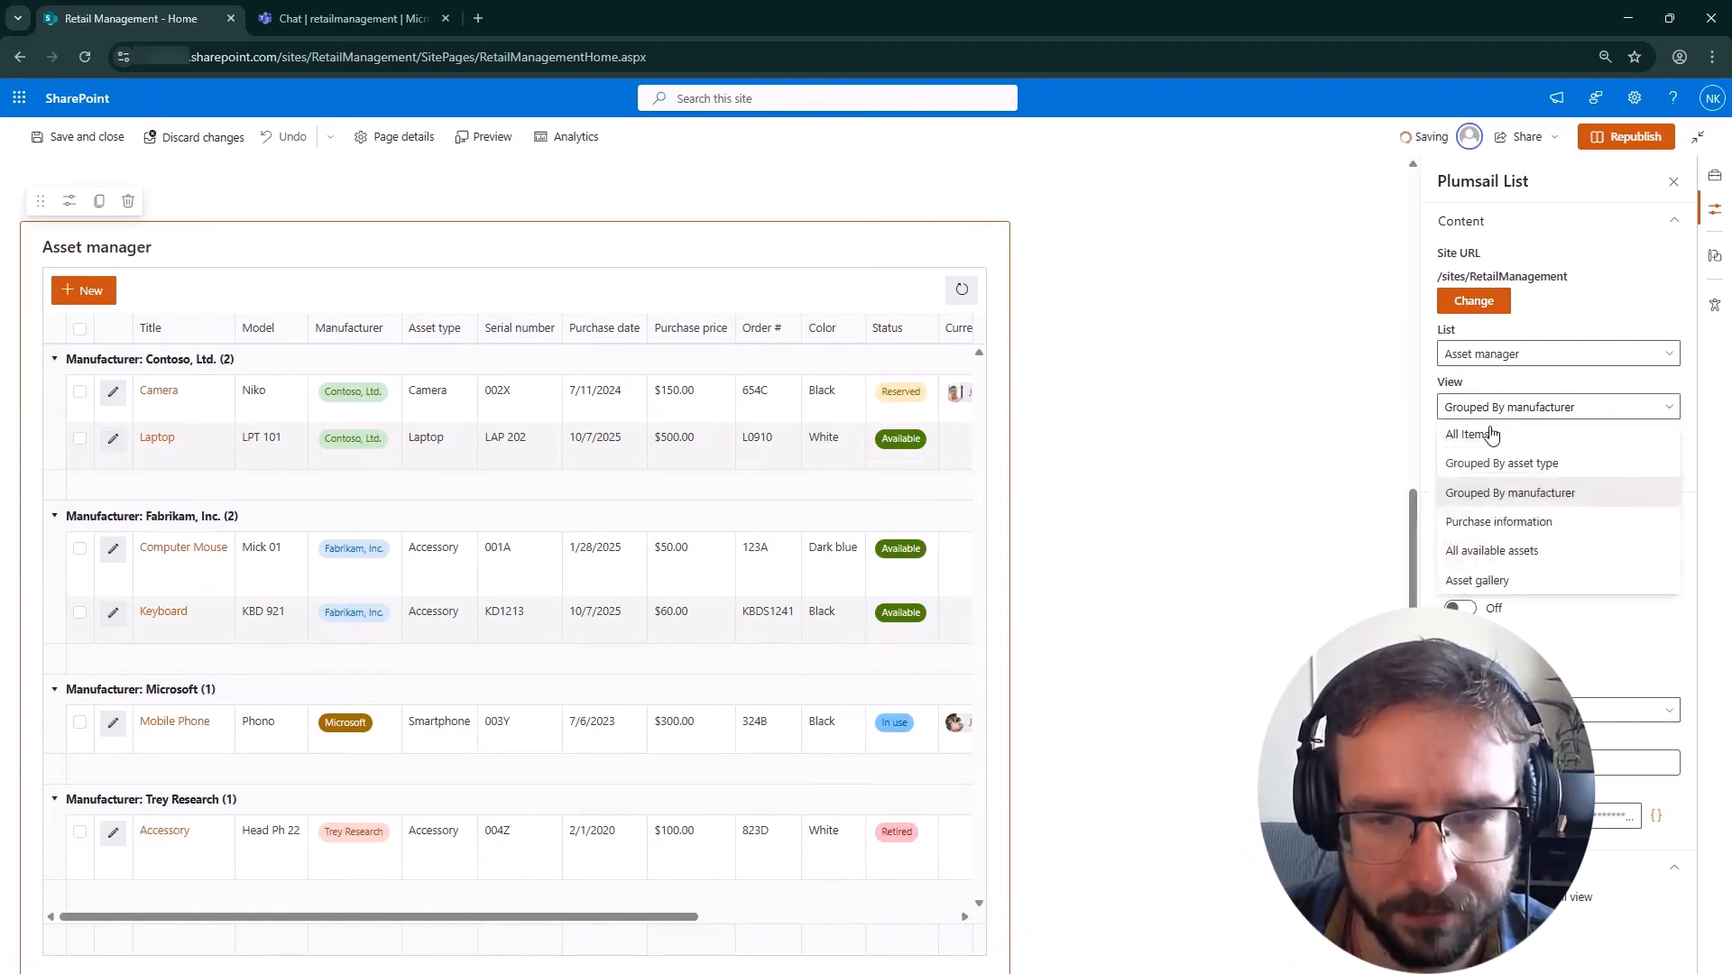
left_click(1489, 522)
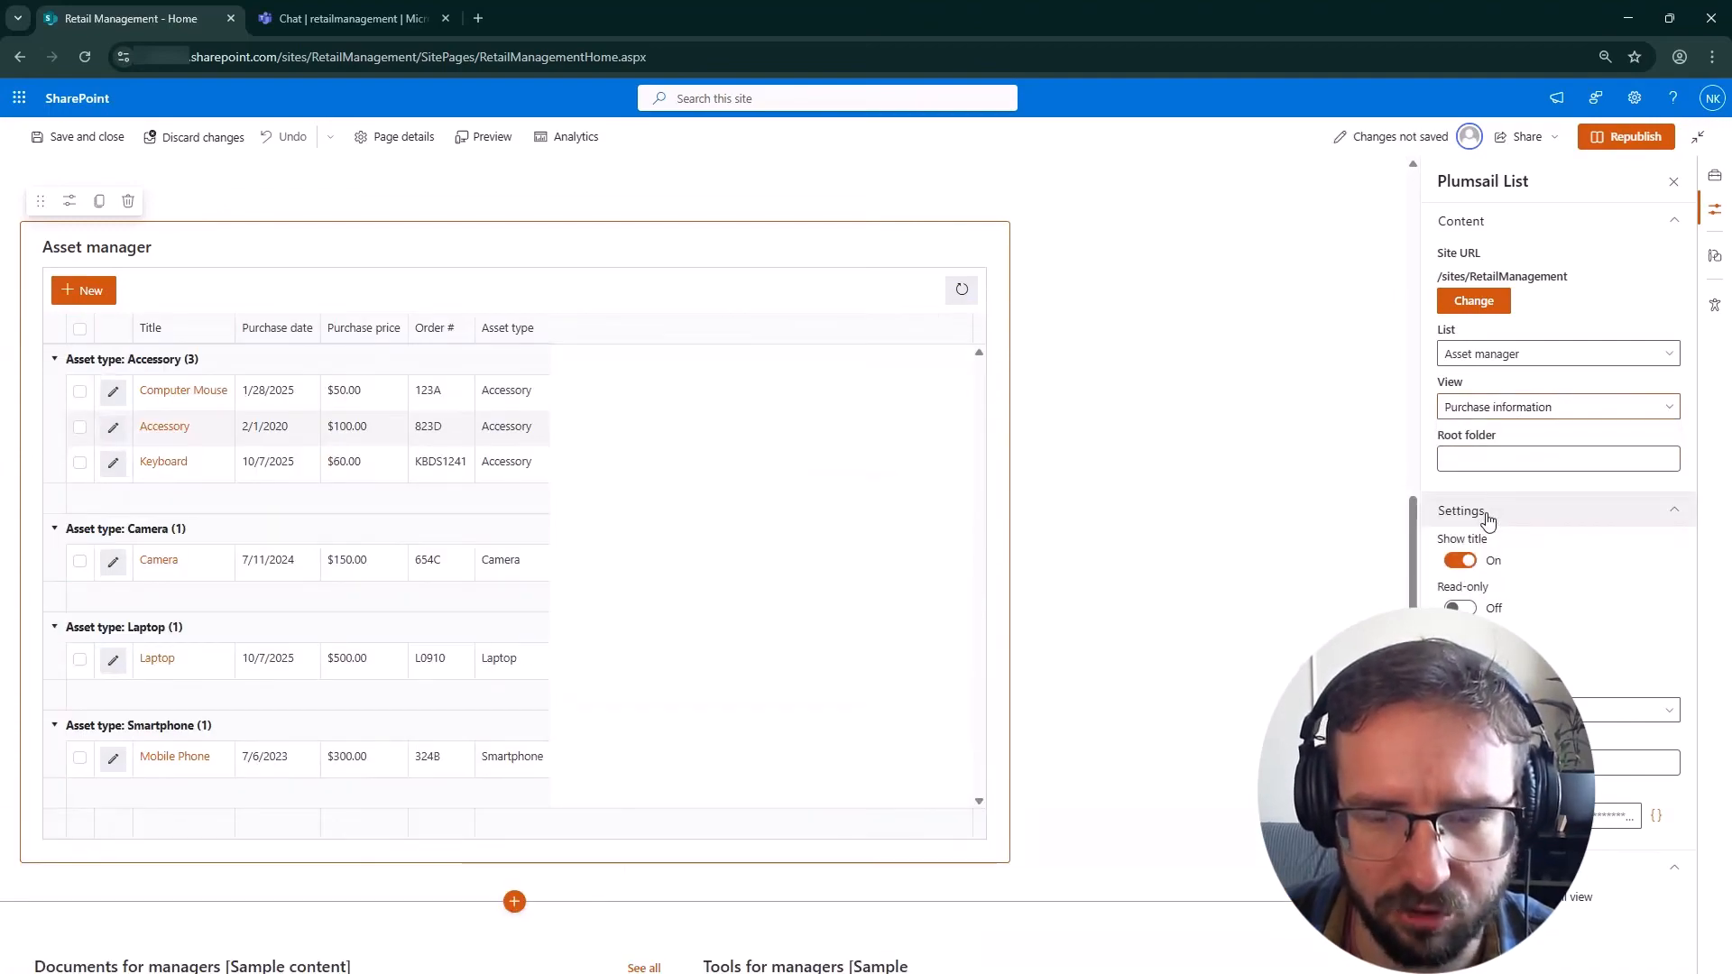
- Try the All available assets and Asset gallery views, and set the web part back to All Items
left_click(1545, 412)
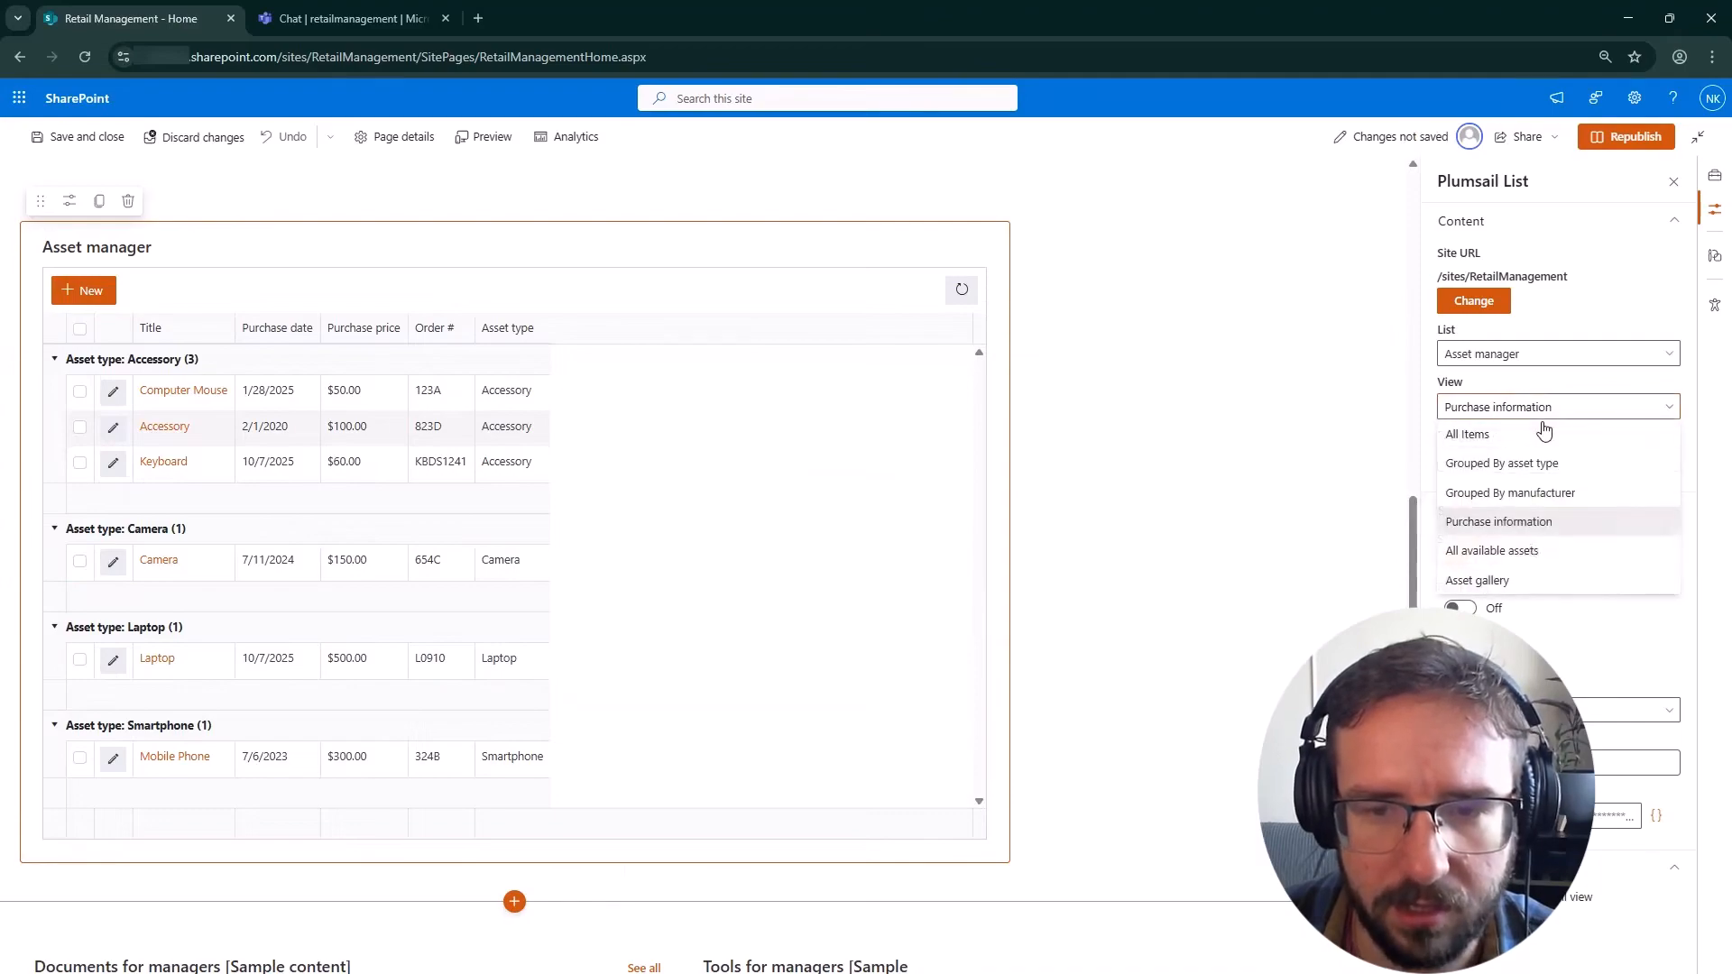
left_click(1531, 553)
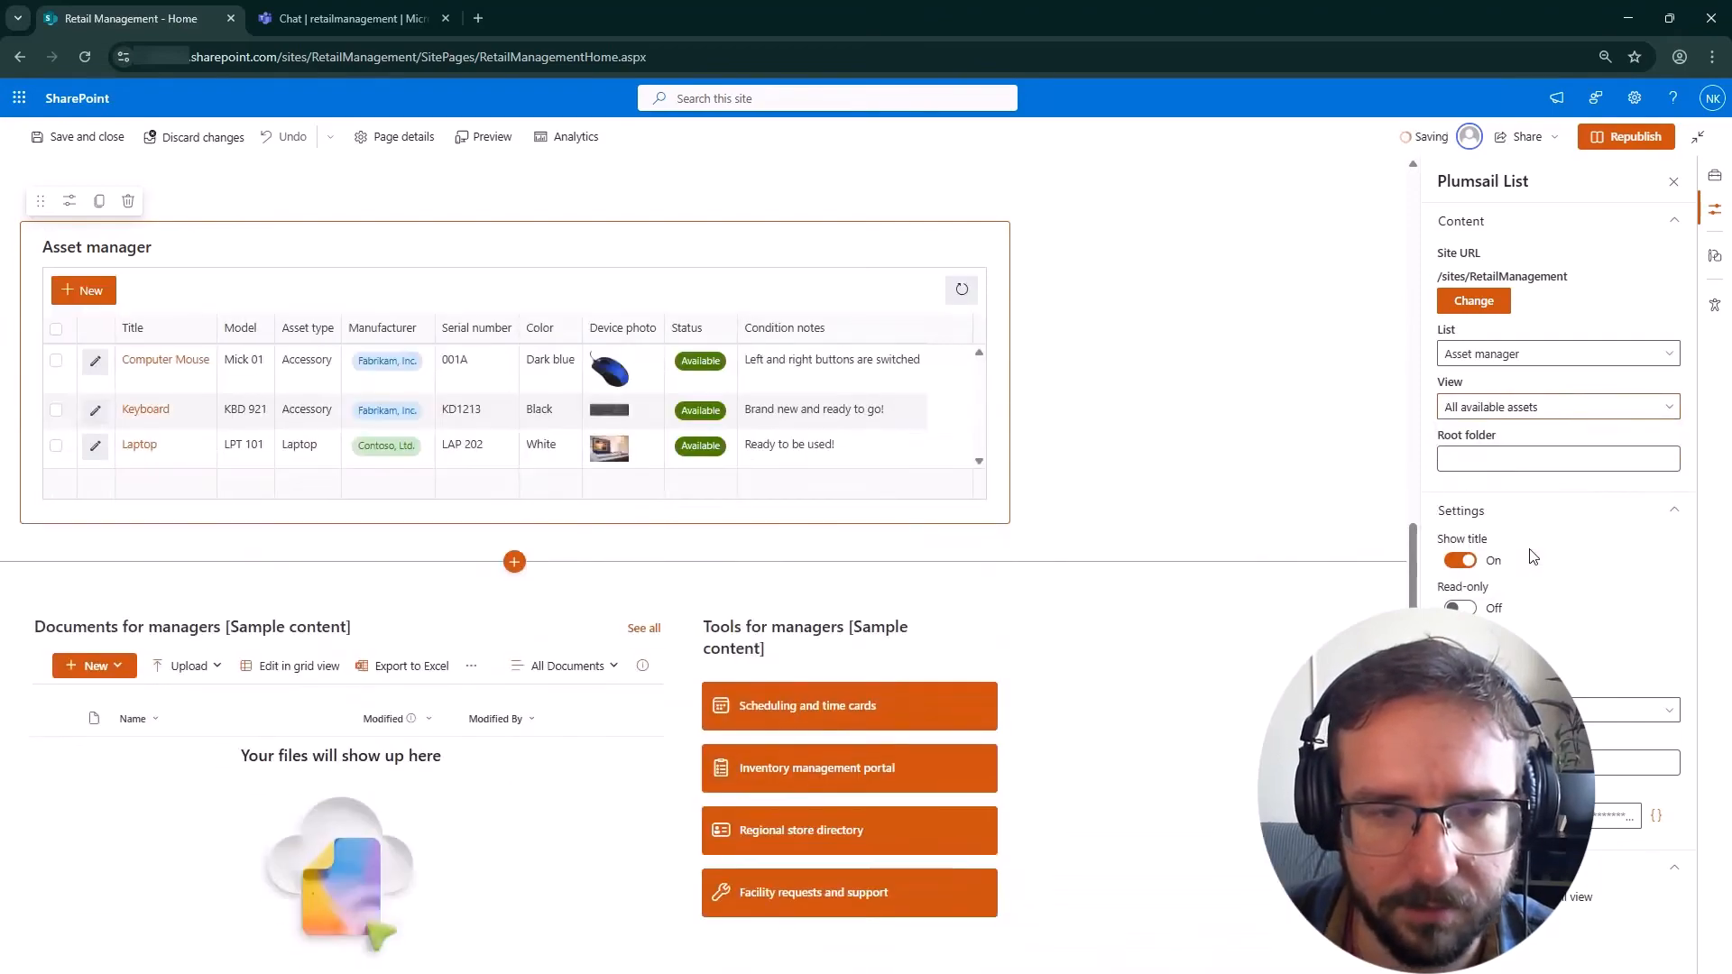
left_click(1571, 410)
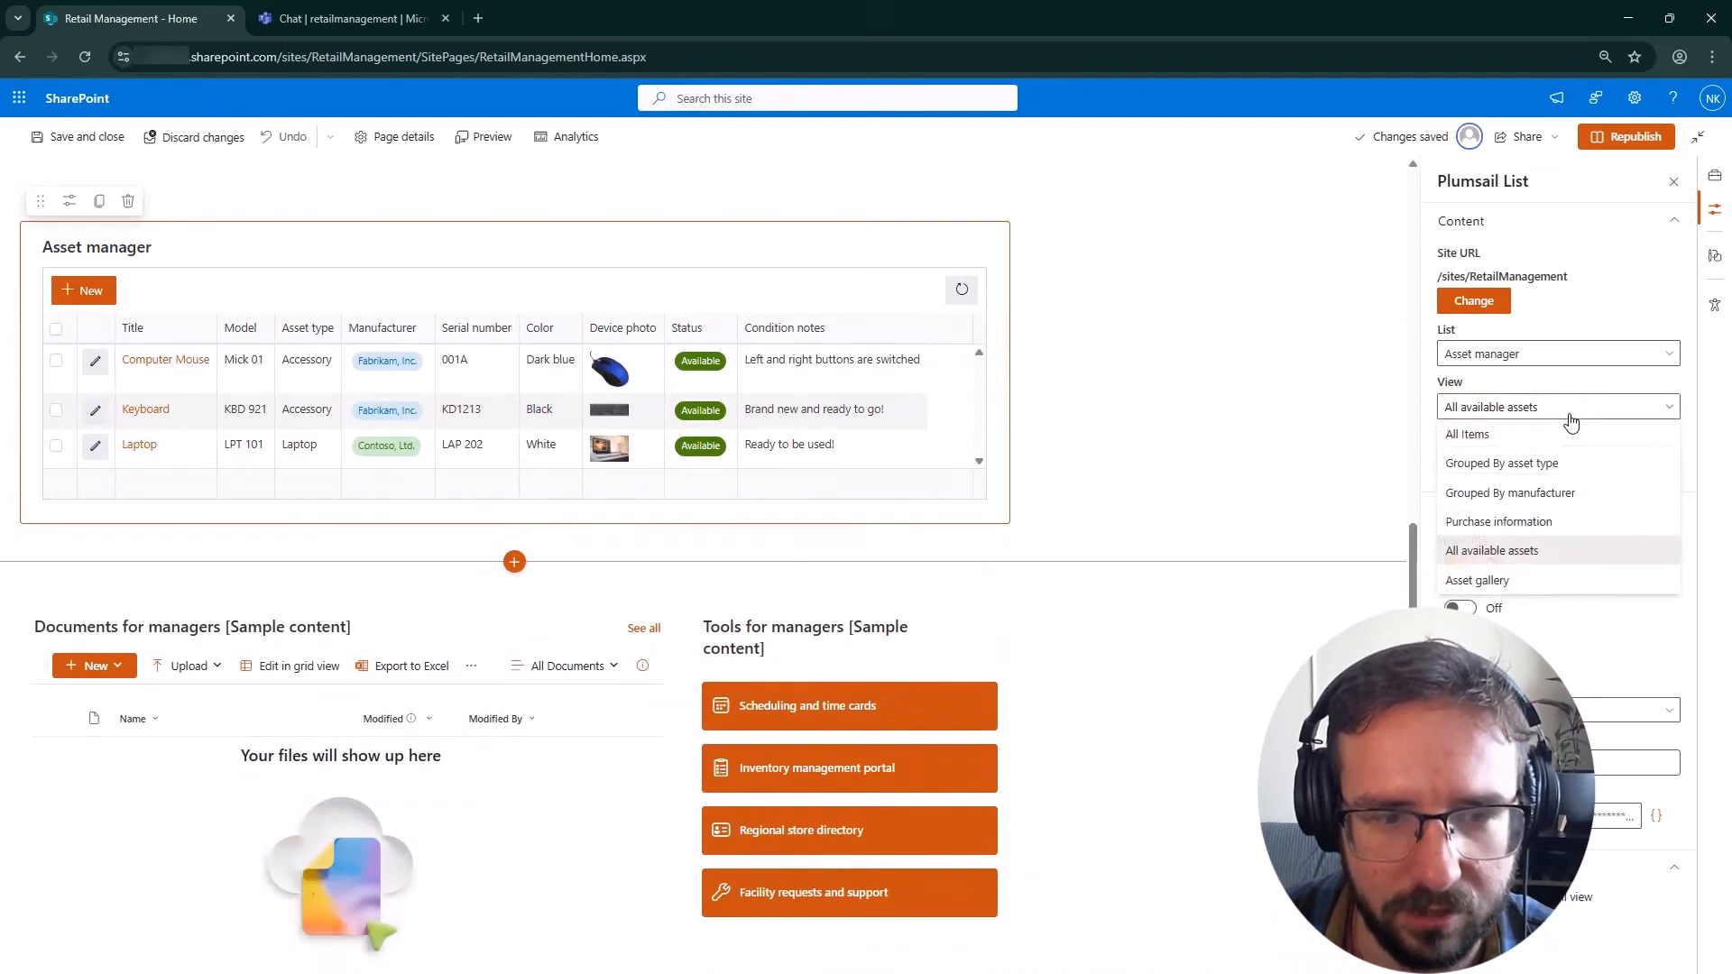
left_click(1532, 580)
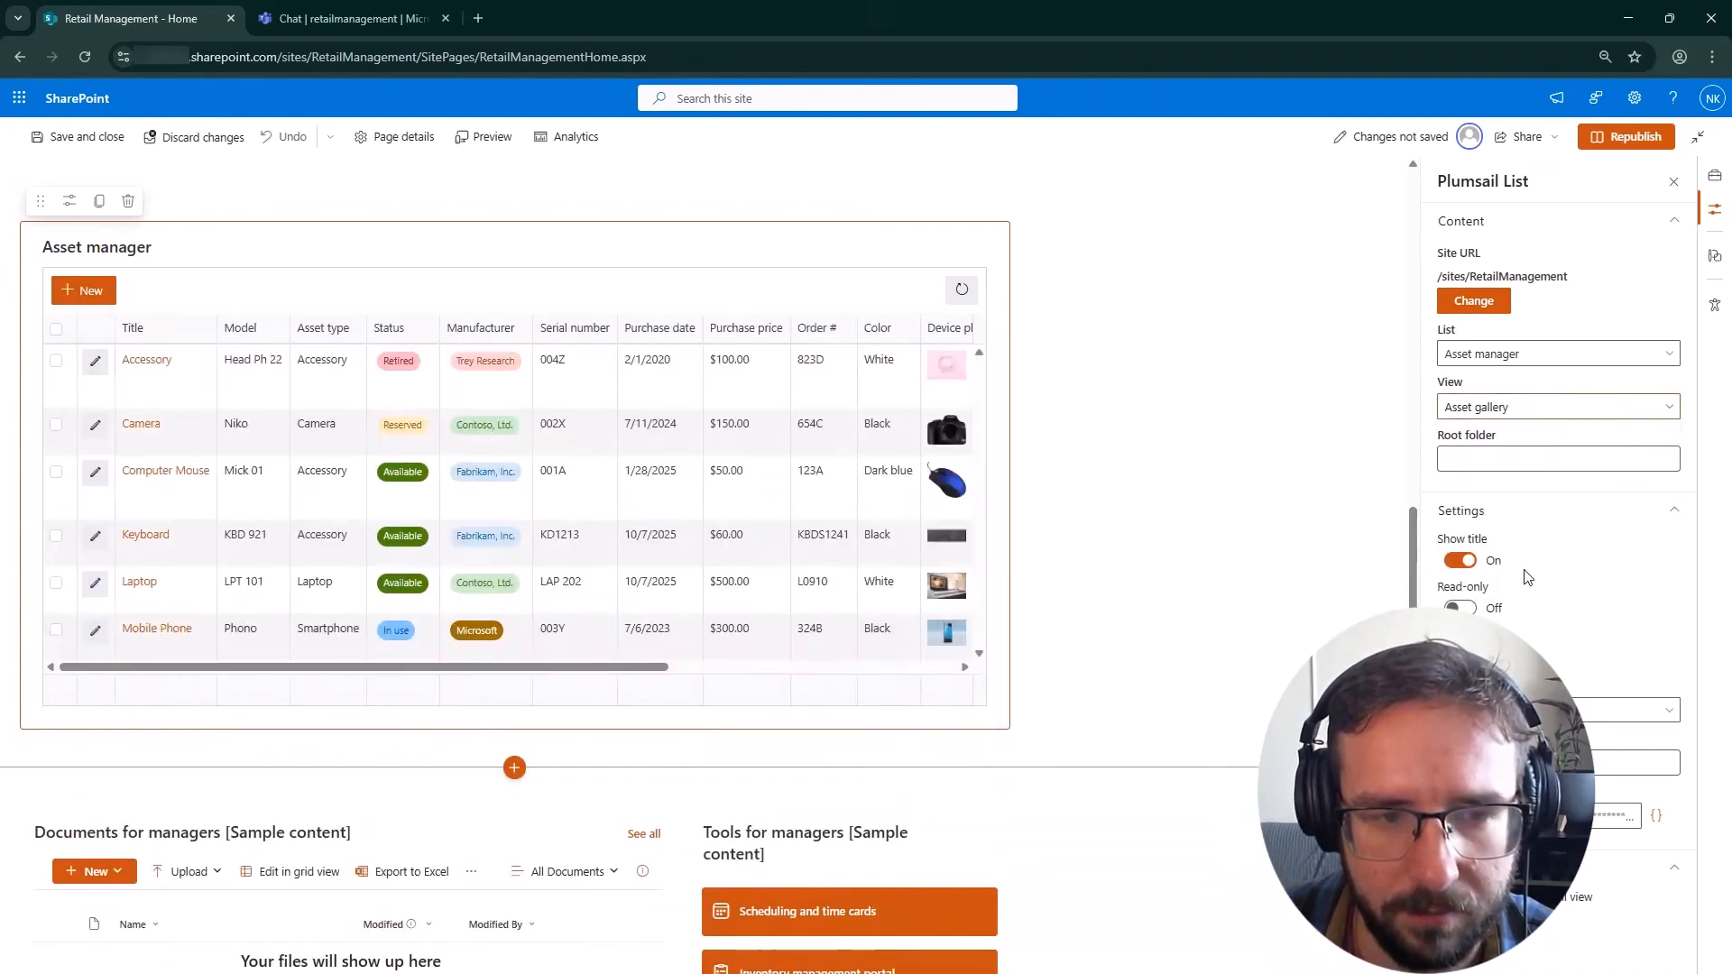
left_click(1561, 411)
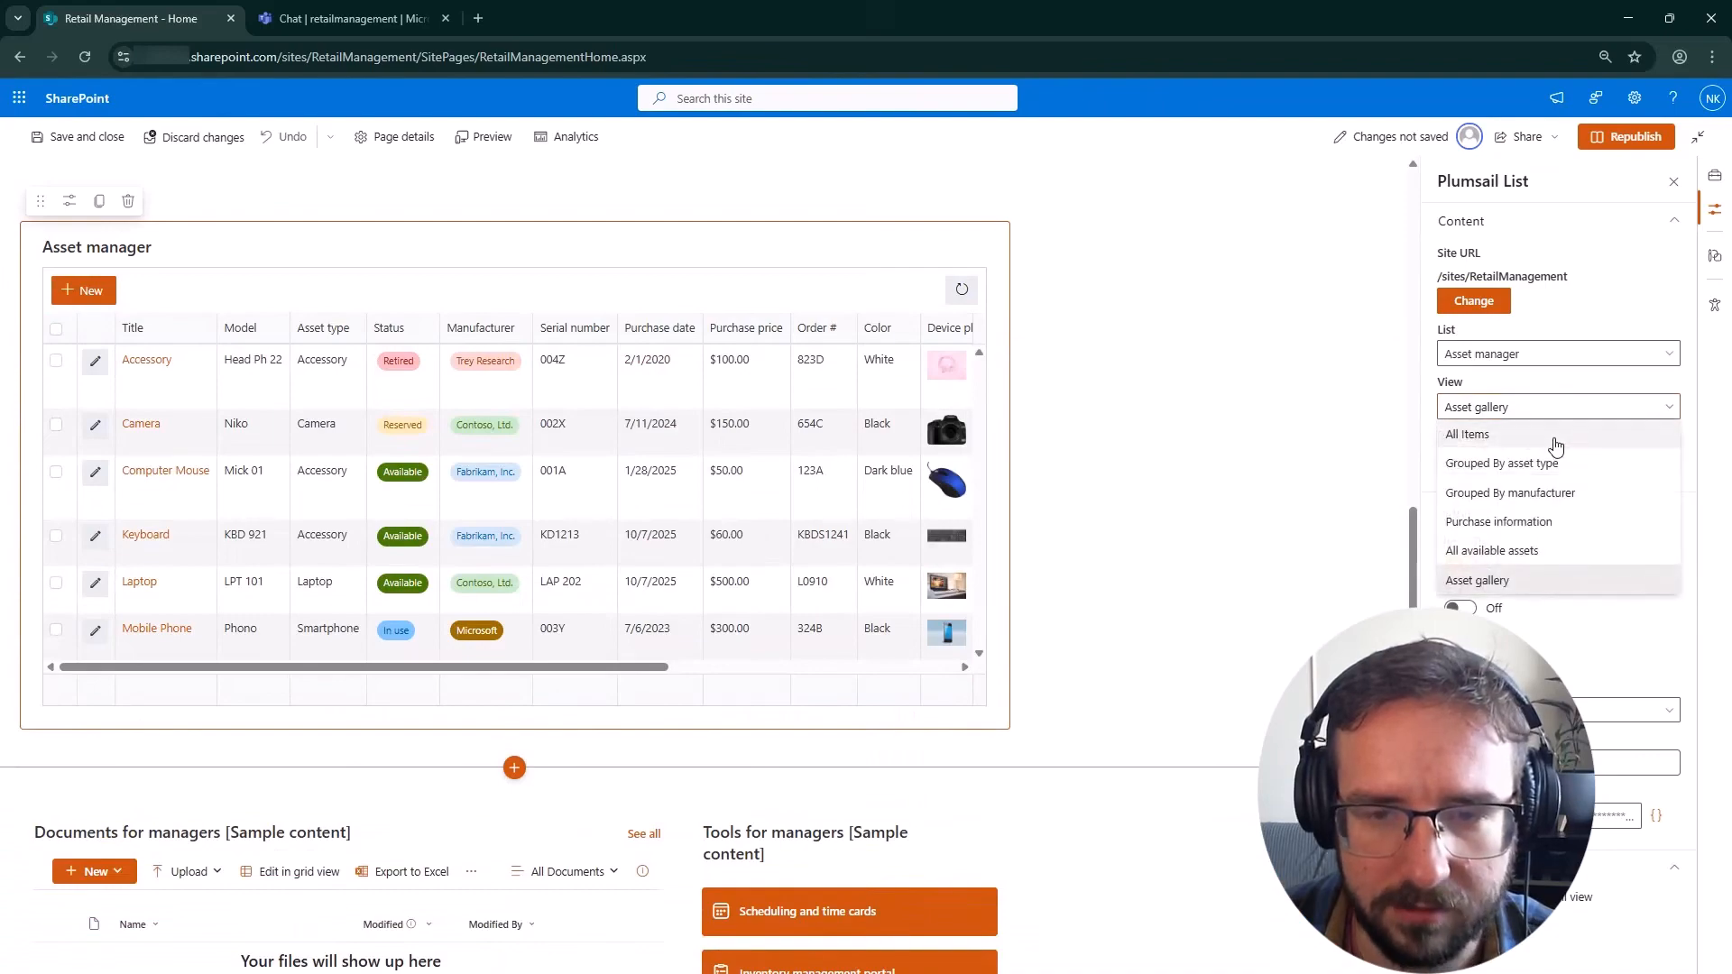
left_click(1556, 438)
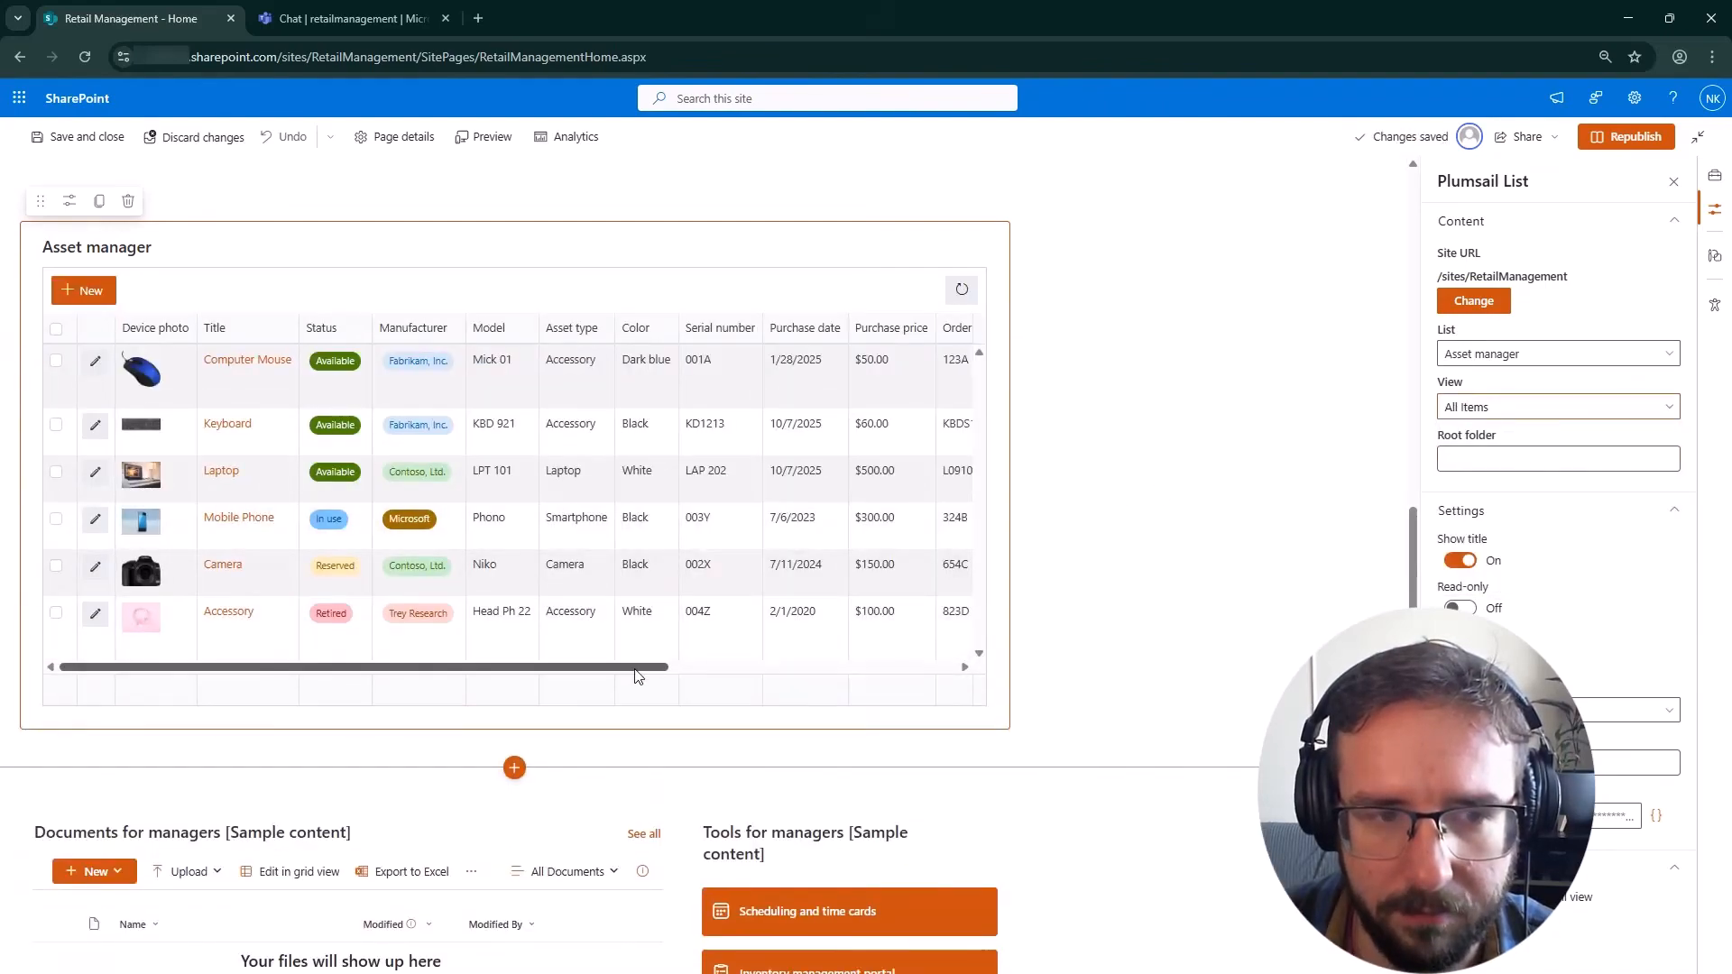
- Switch the list's read-only mode on and off again, and temporarily lock the Title column in the grid
left_click(1473, 609)
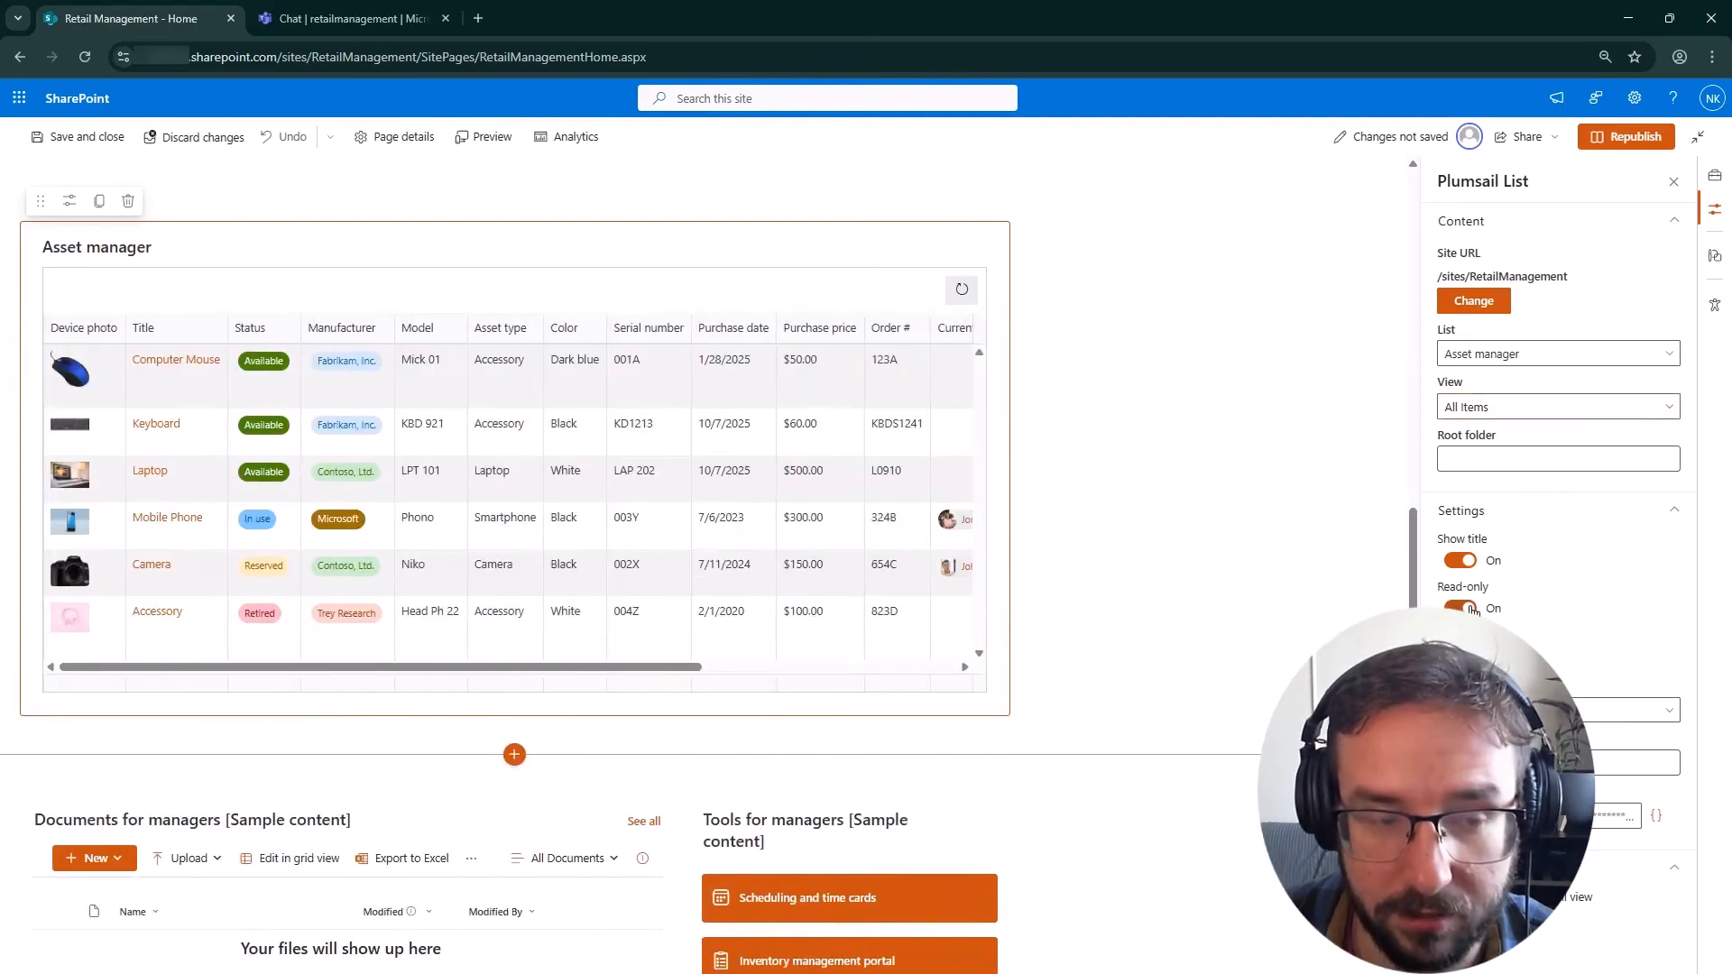
left_click(1474, 610)
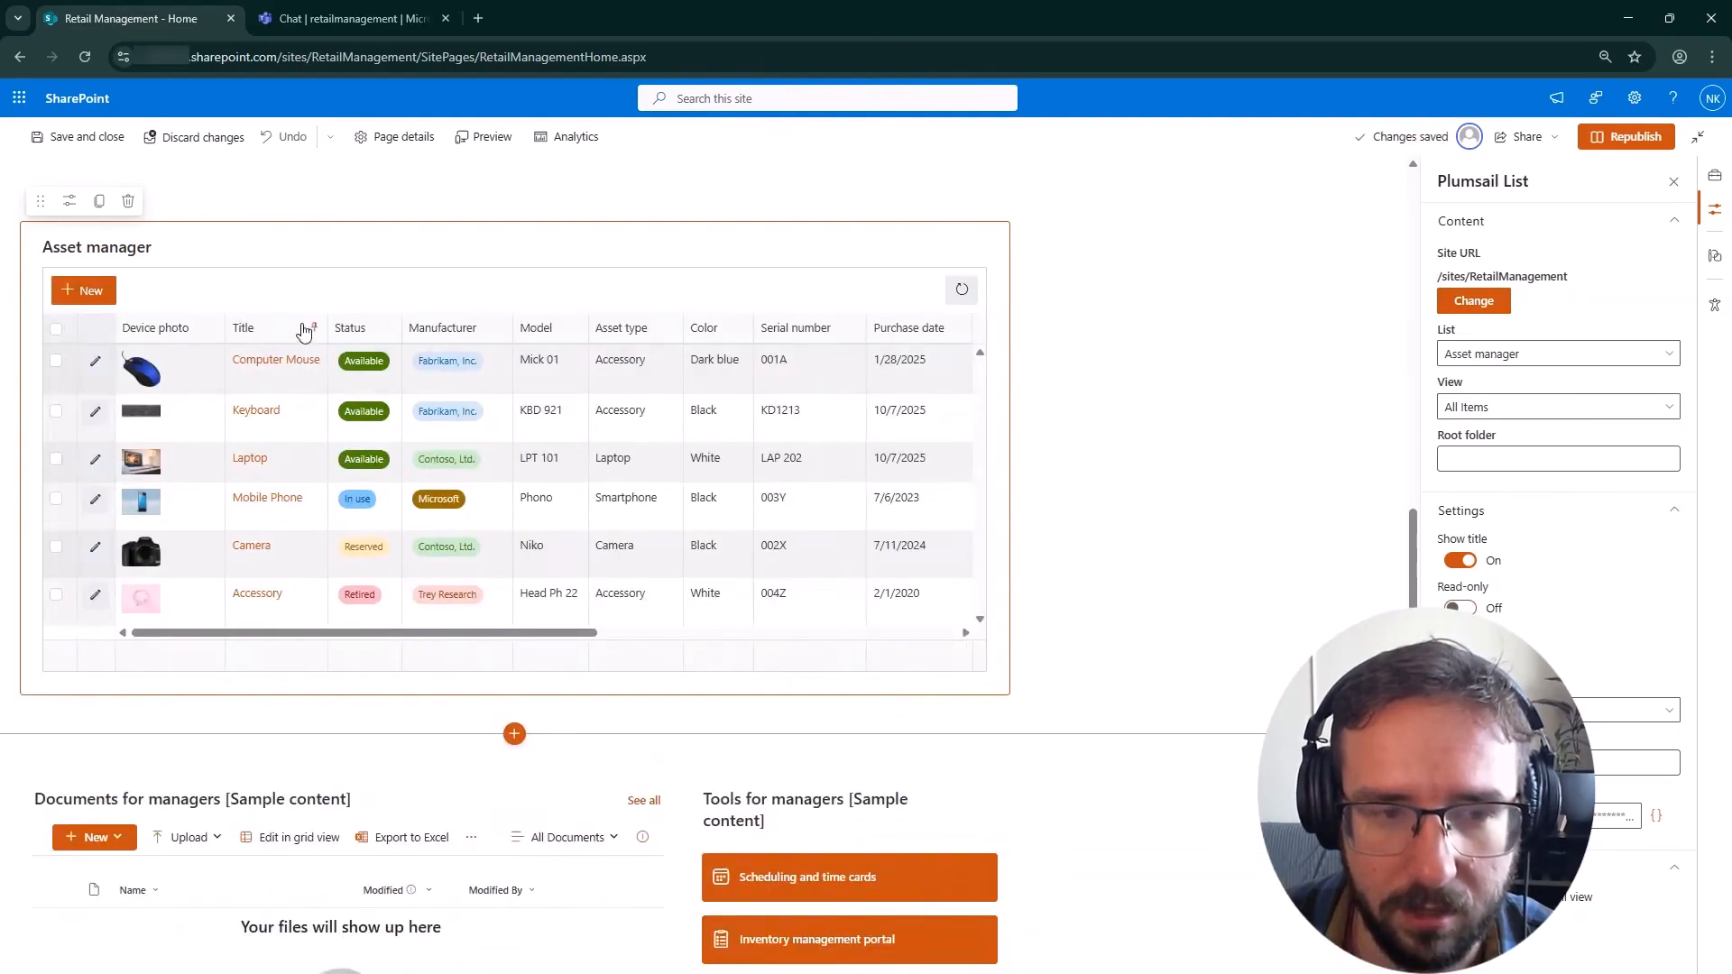
left_click(317, 329)
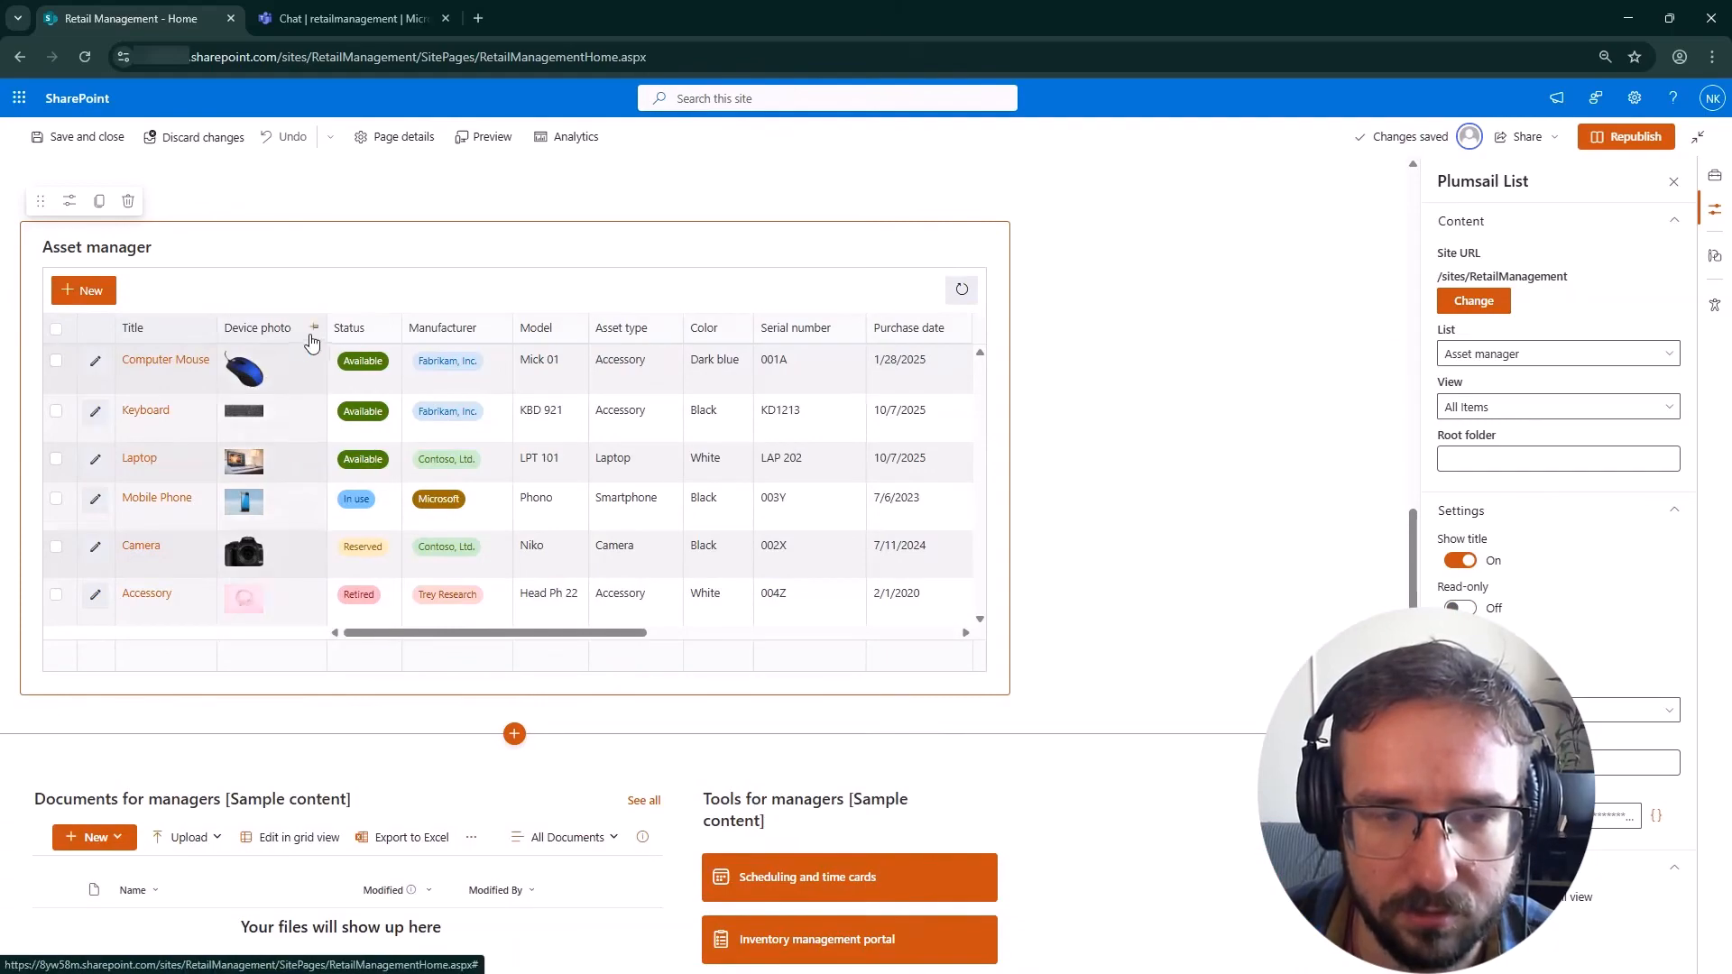
left_click(208, 329)
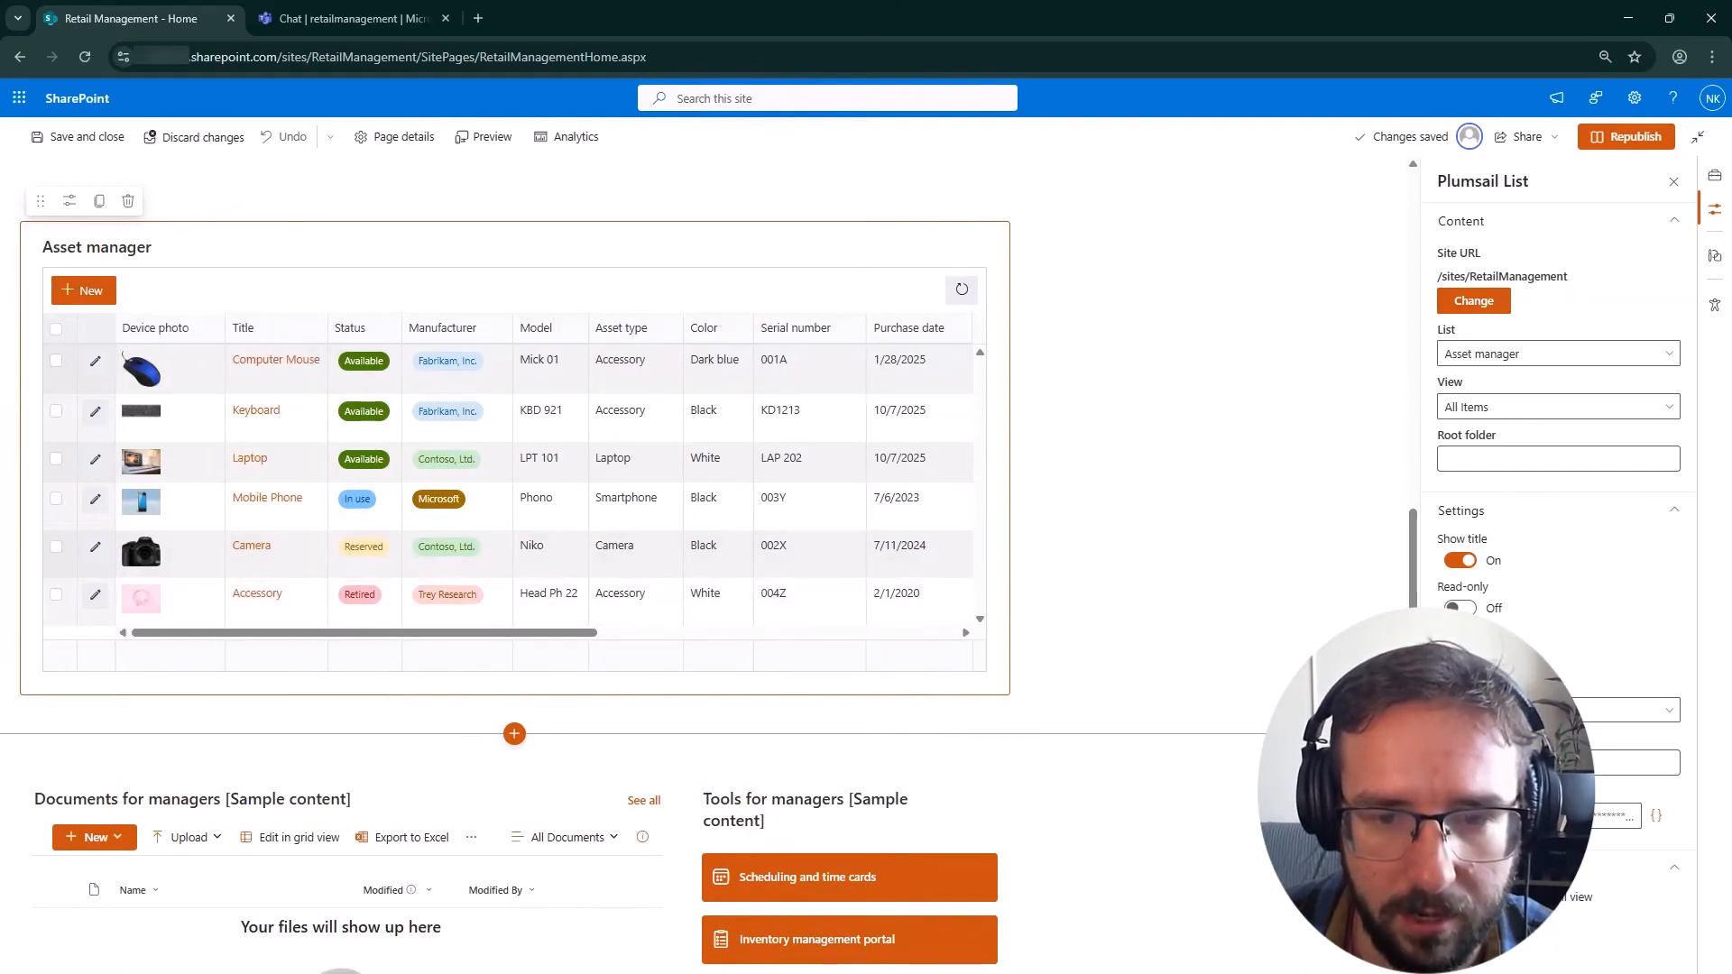
- Try dialog editing for the list by opening and closing a blank new-item form, and restore inline editing
left_click(1534, 710)
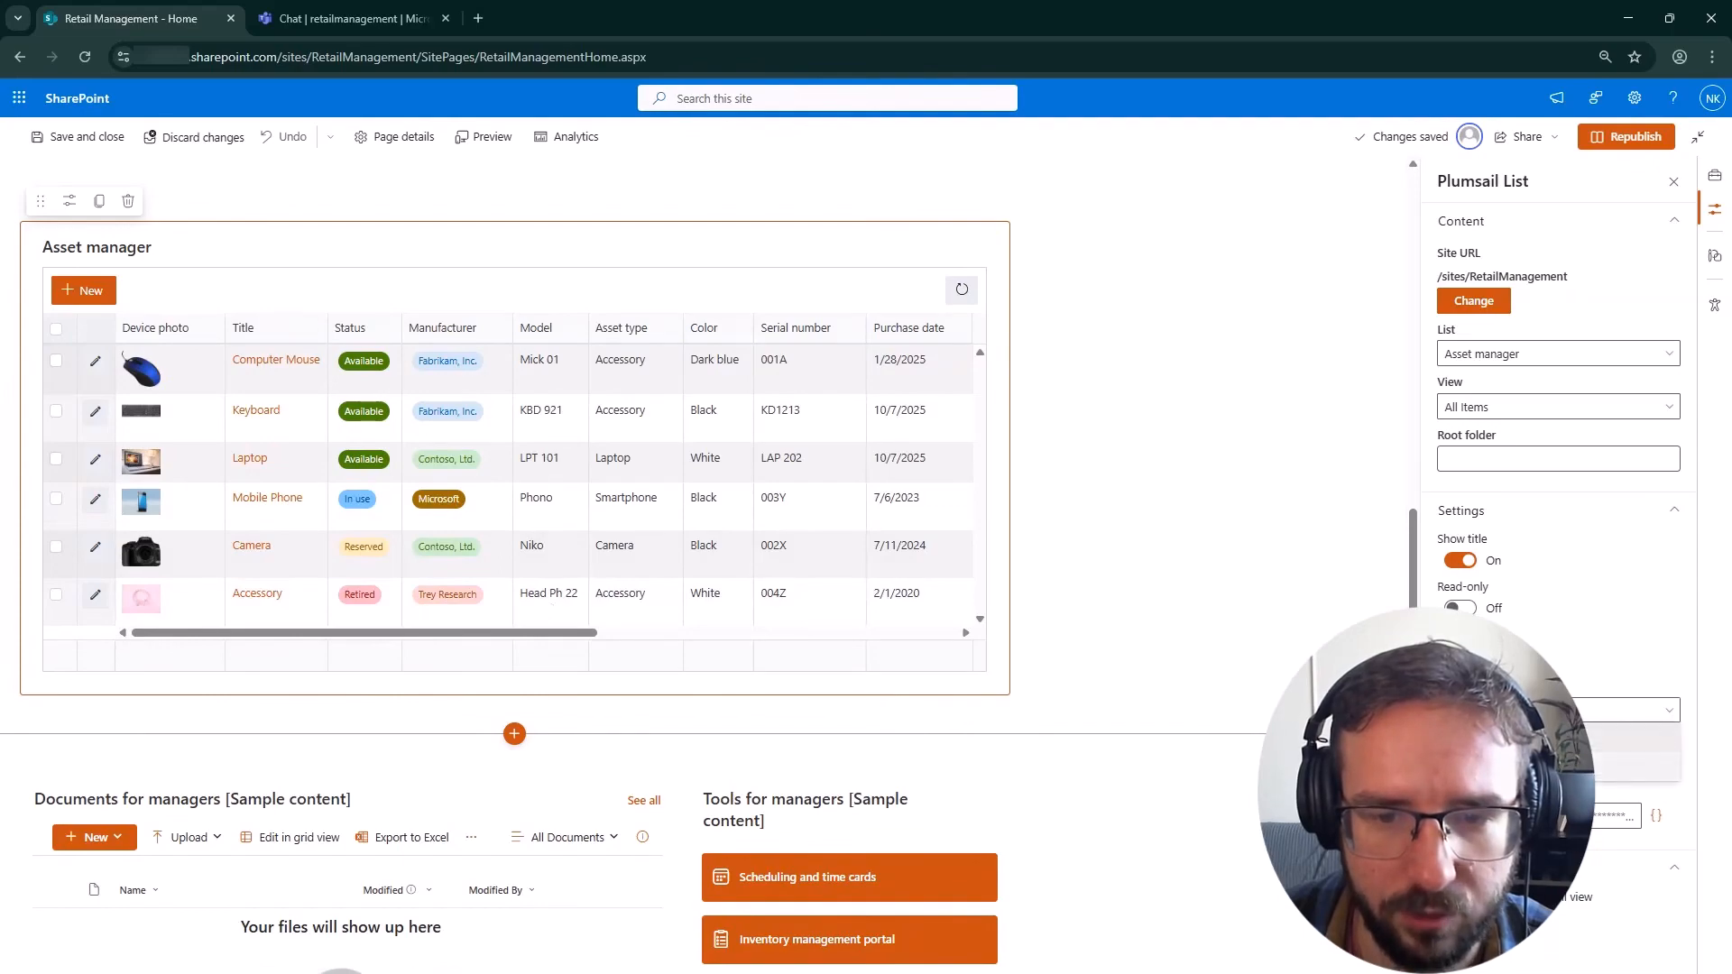
left_click(1516, 767)
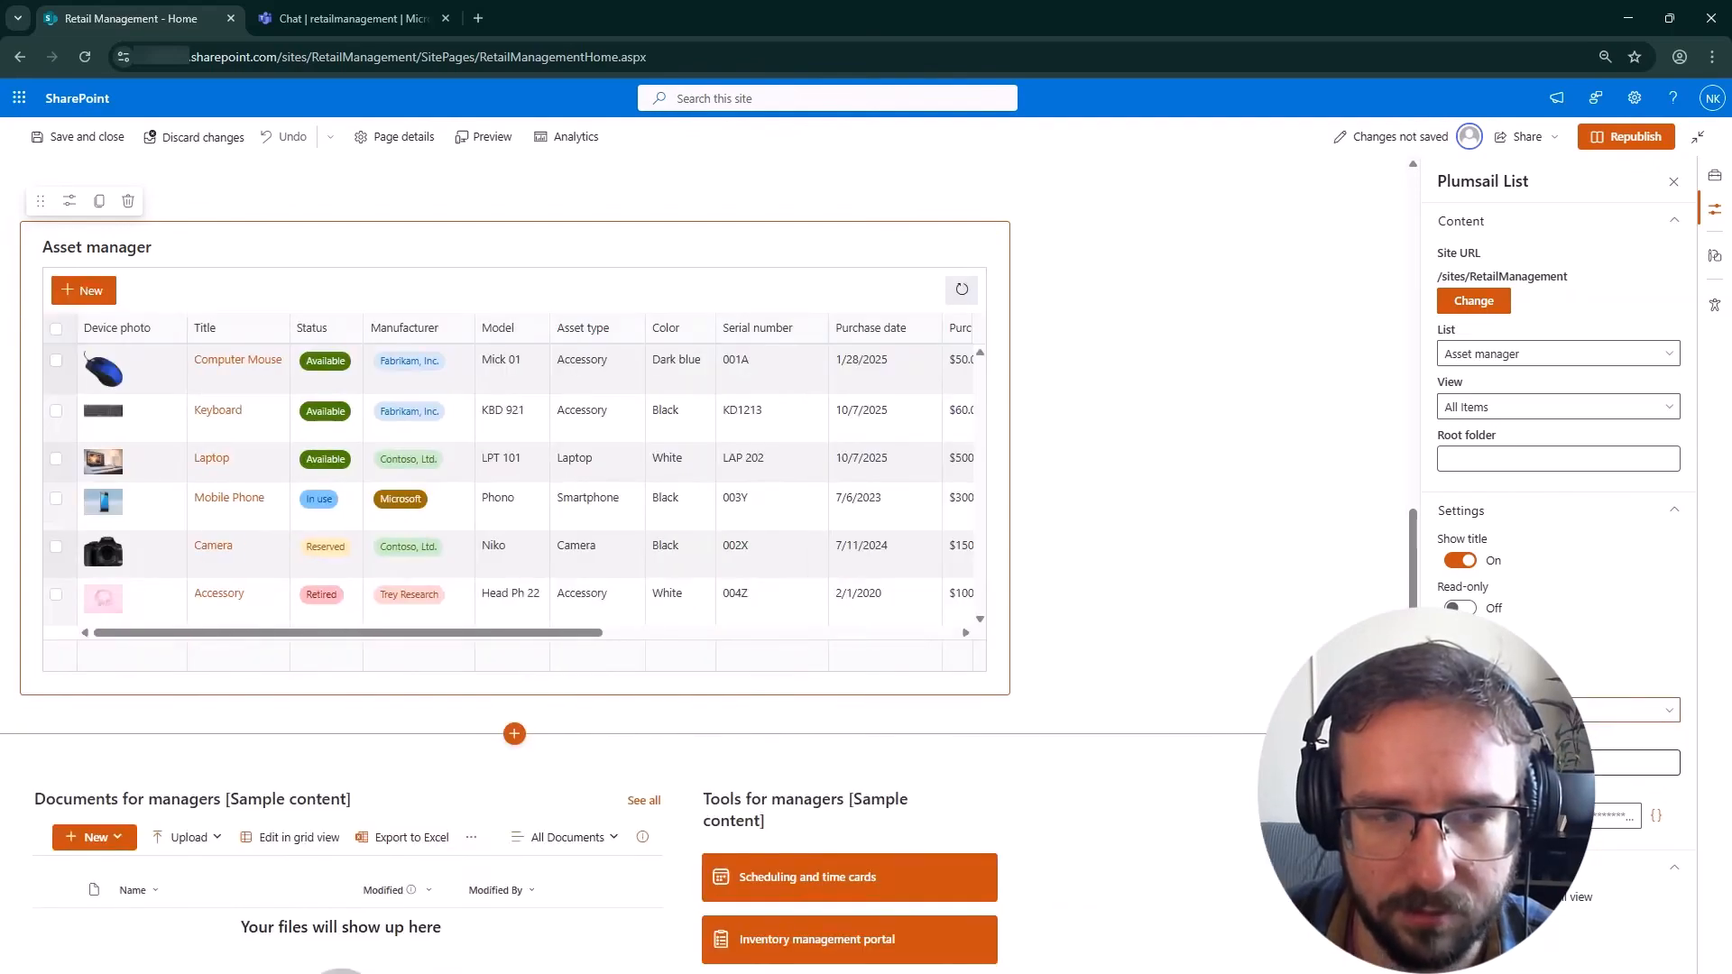
left_click(105, 296)
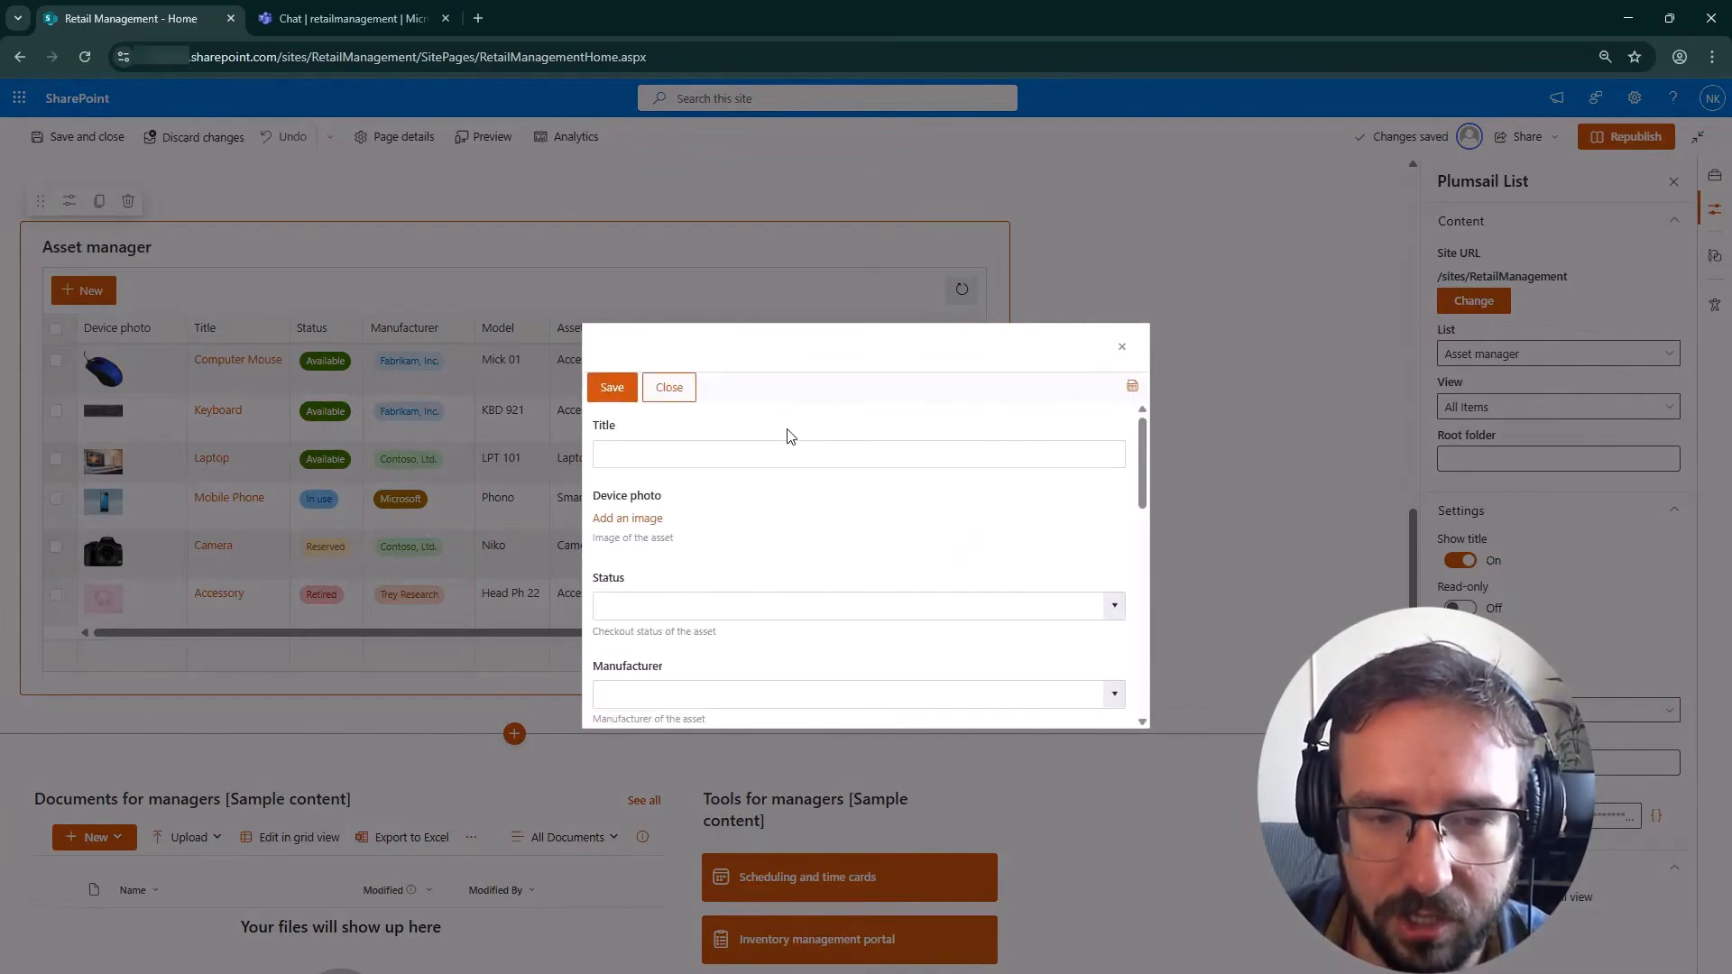
left_click(1119, 353)
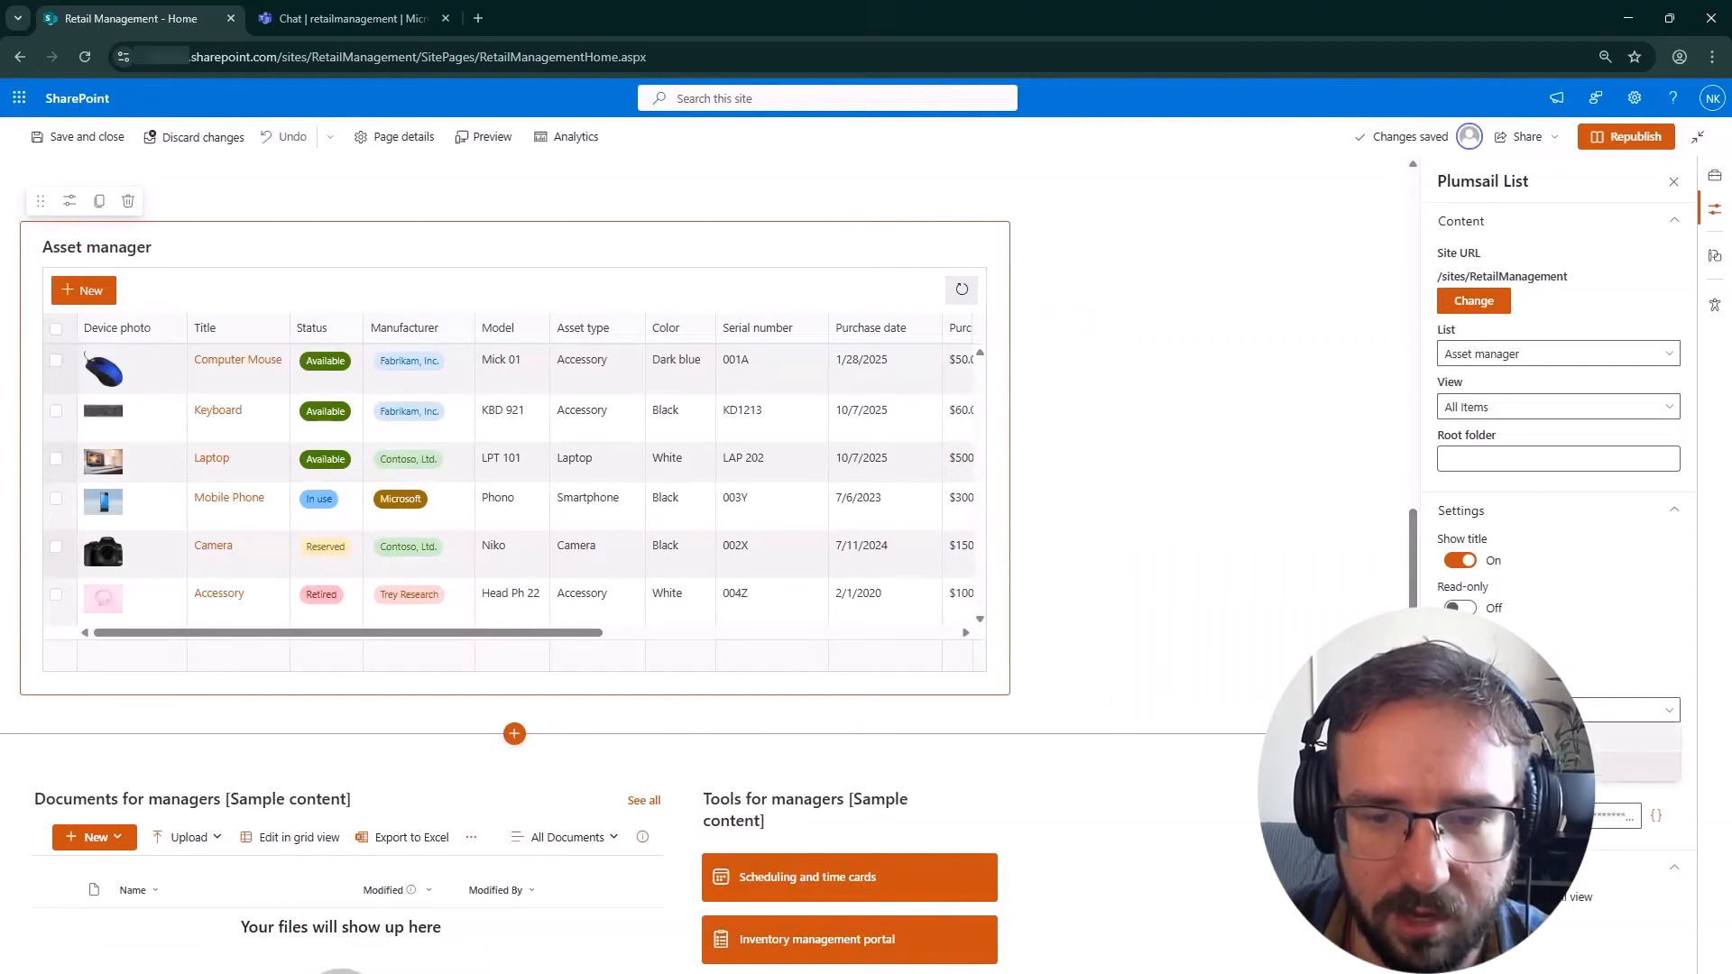
left_click(1505, 738)
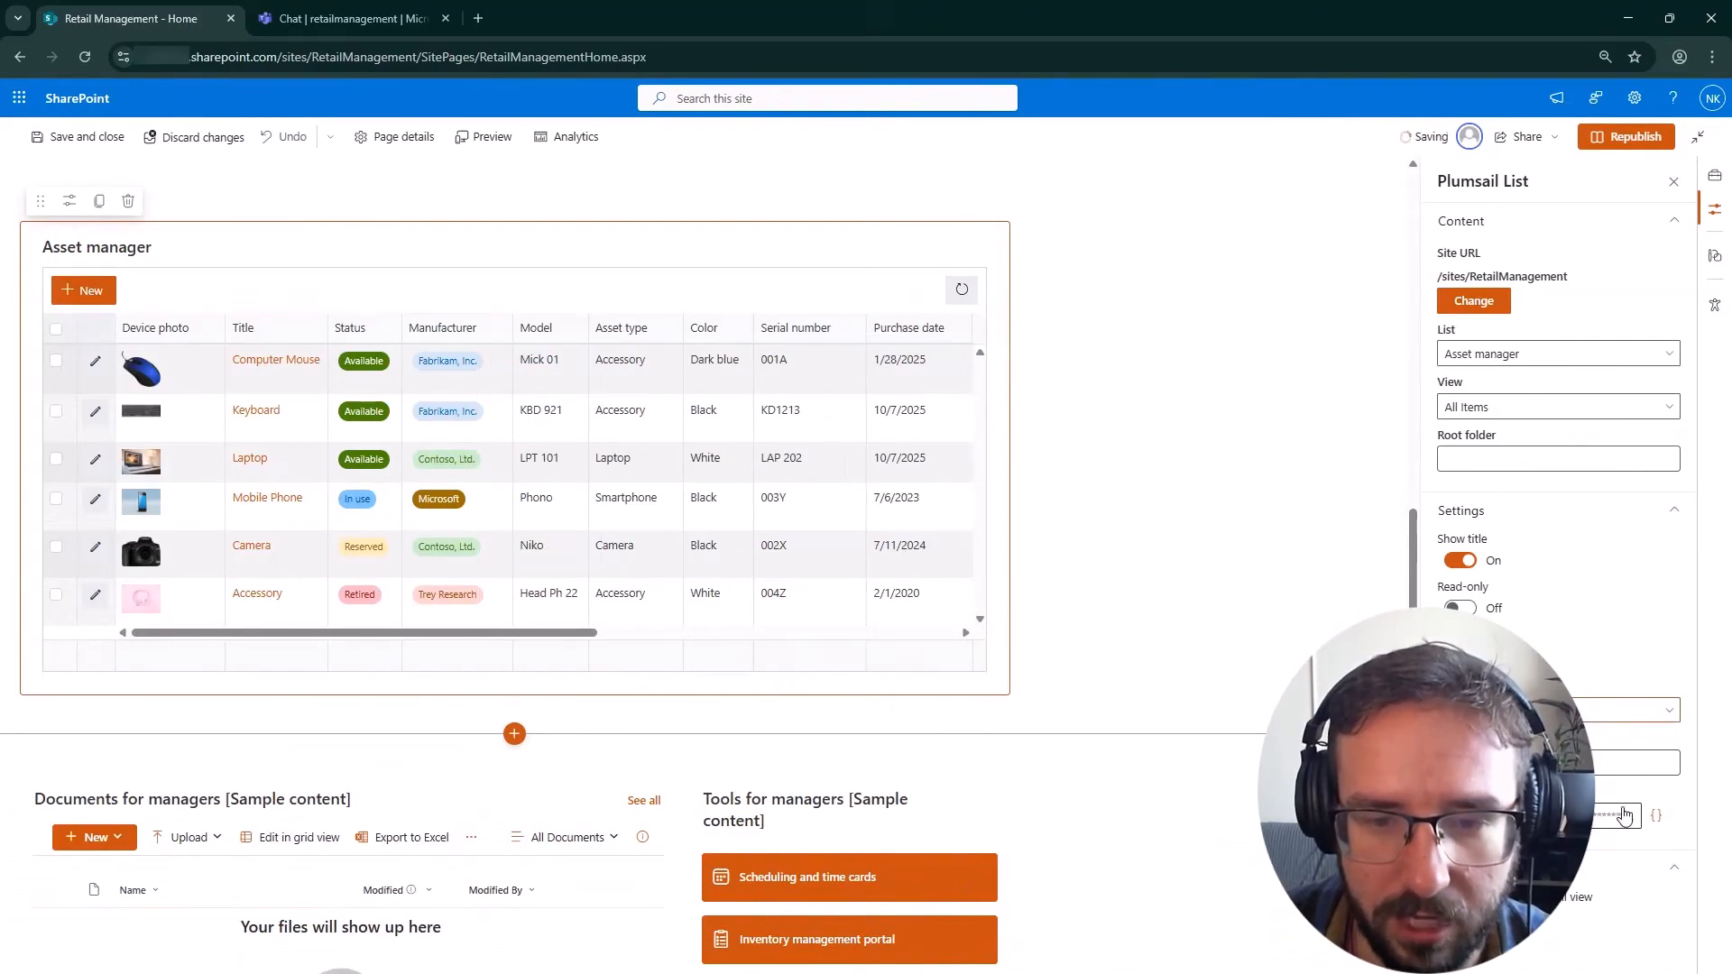
- In the list's Custom JS, delete all sample comments and code except the list.readonlyRow function, including the empty line above it
left_click(1657, 817)
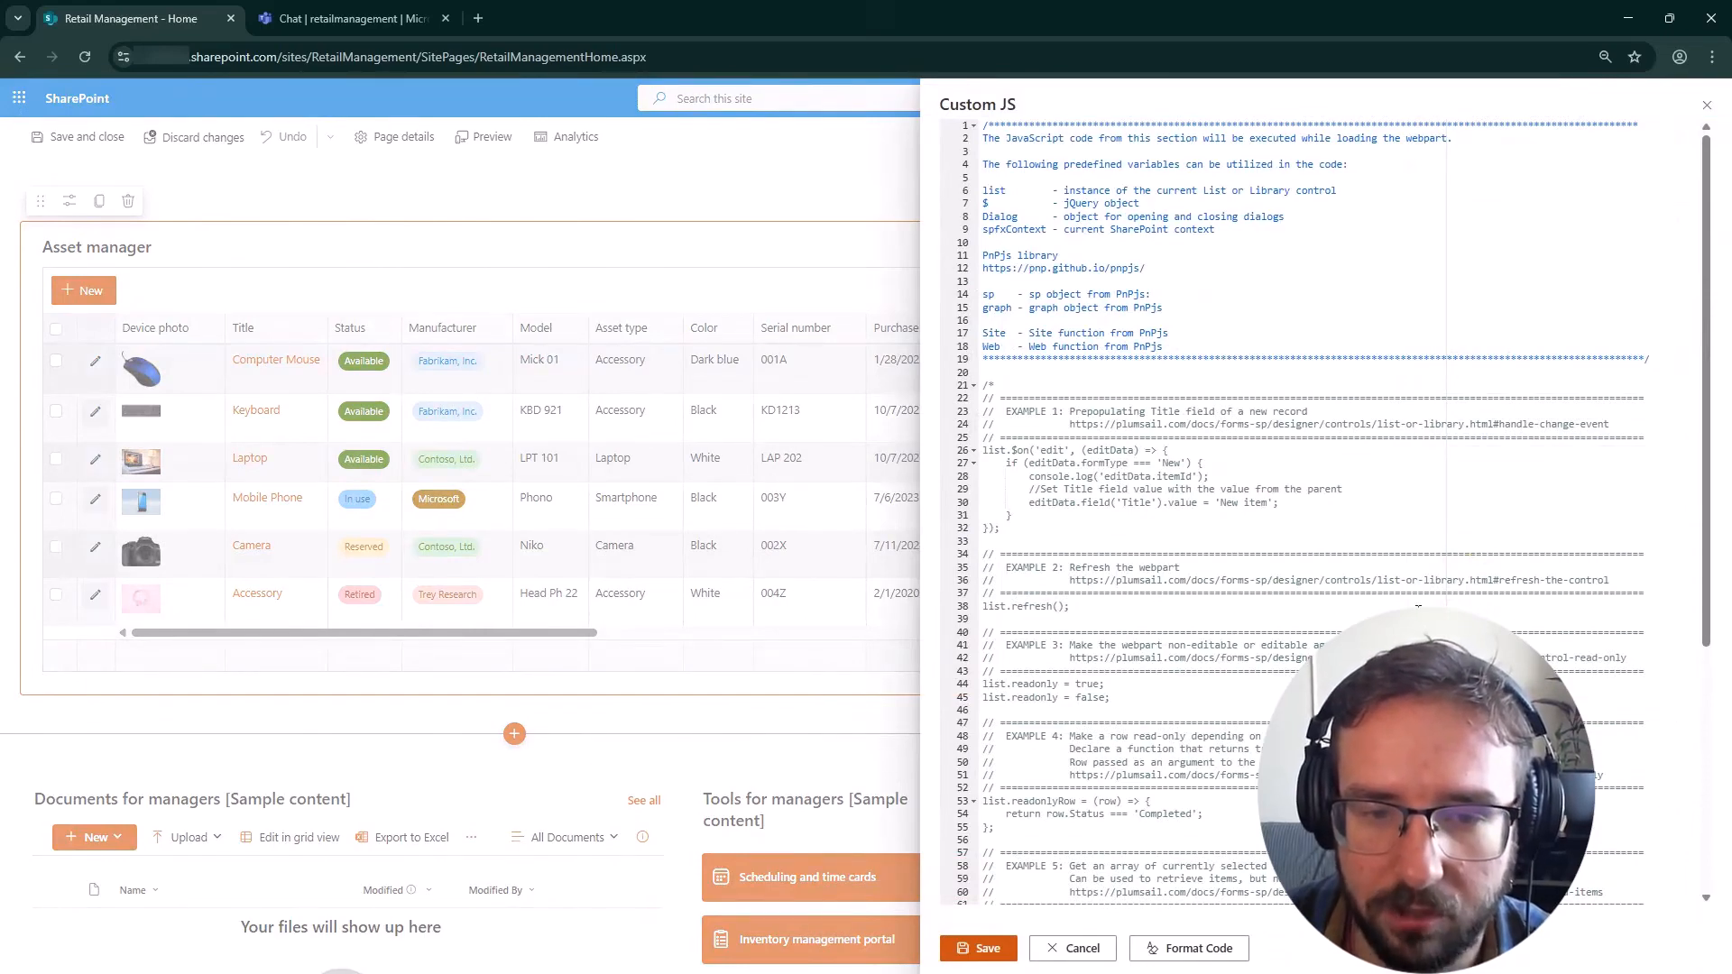
scroll(1419, 607, "down", 3)
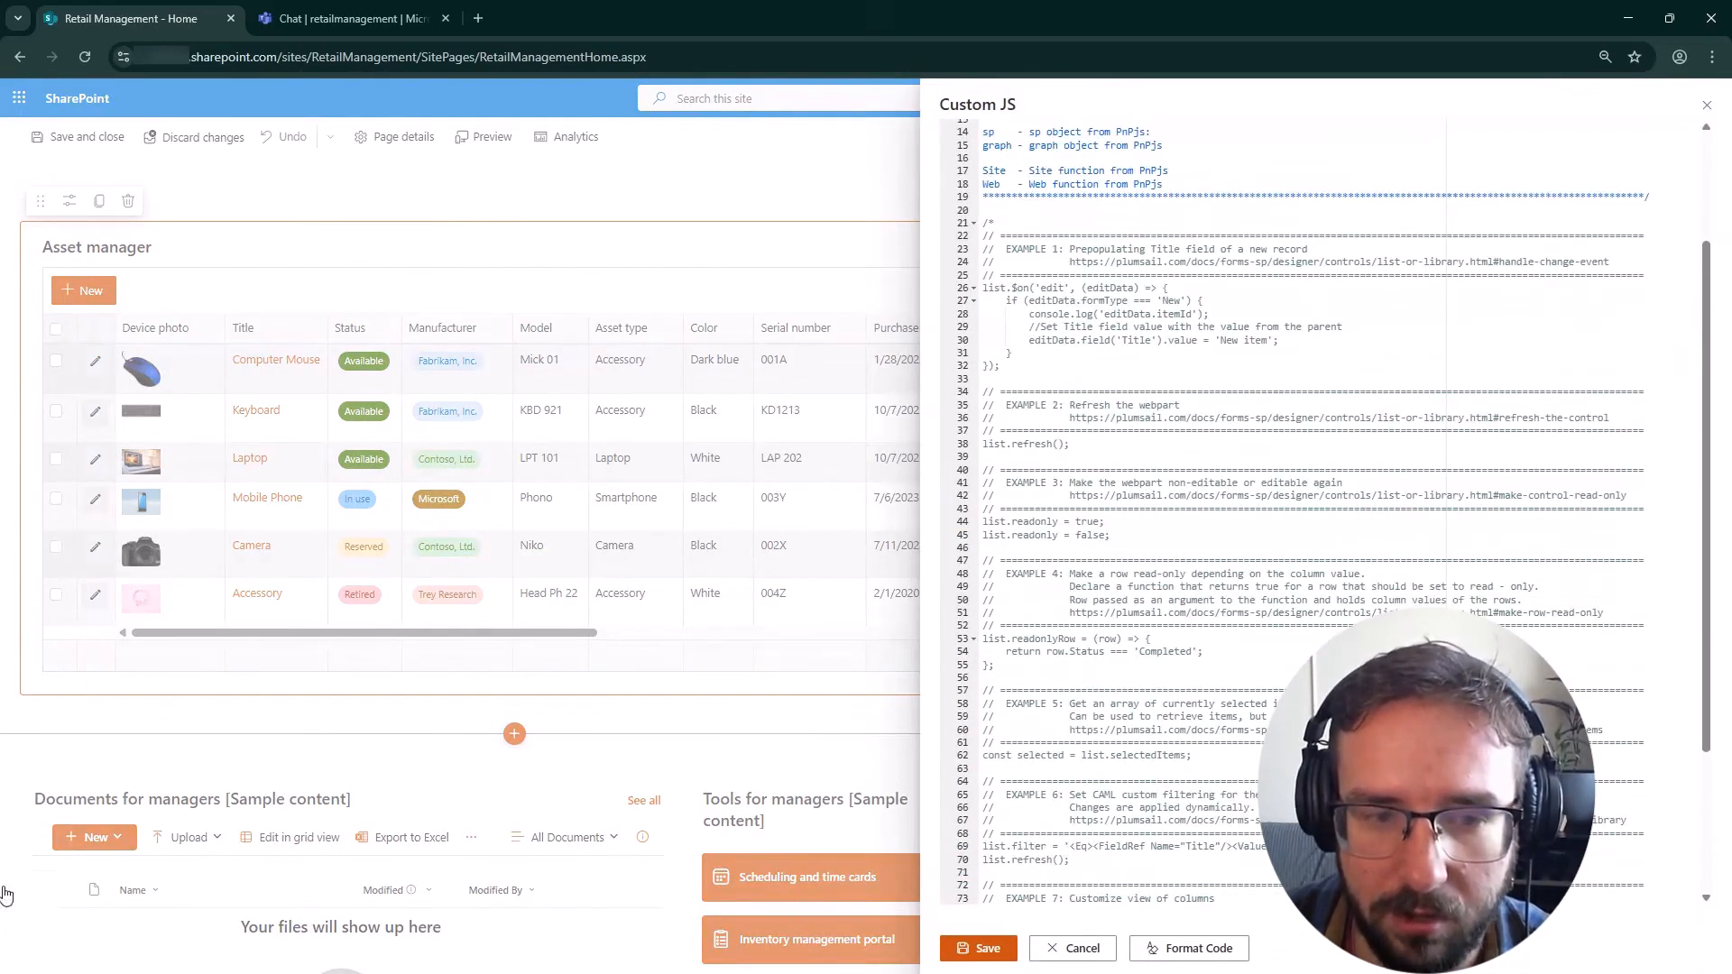
key("alt+Tab")
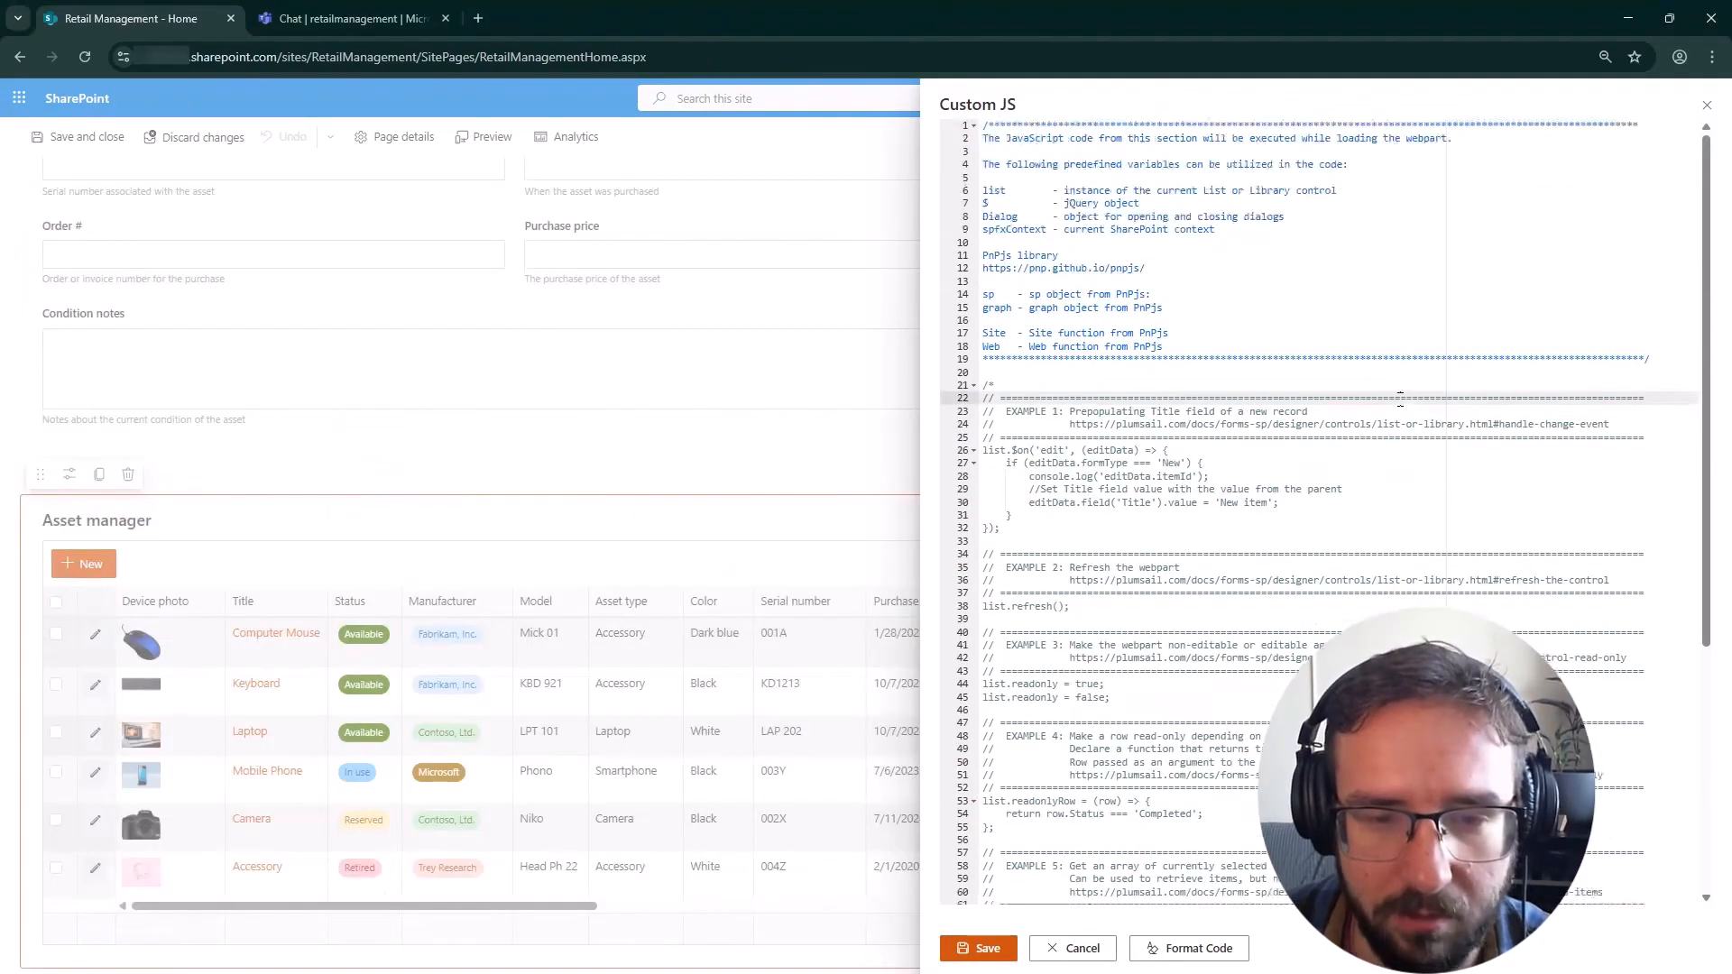
scroll(1295, 438, "down", 6)
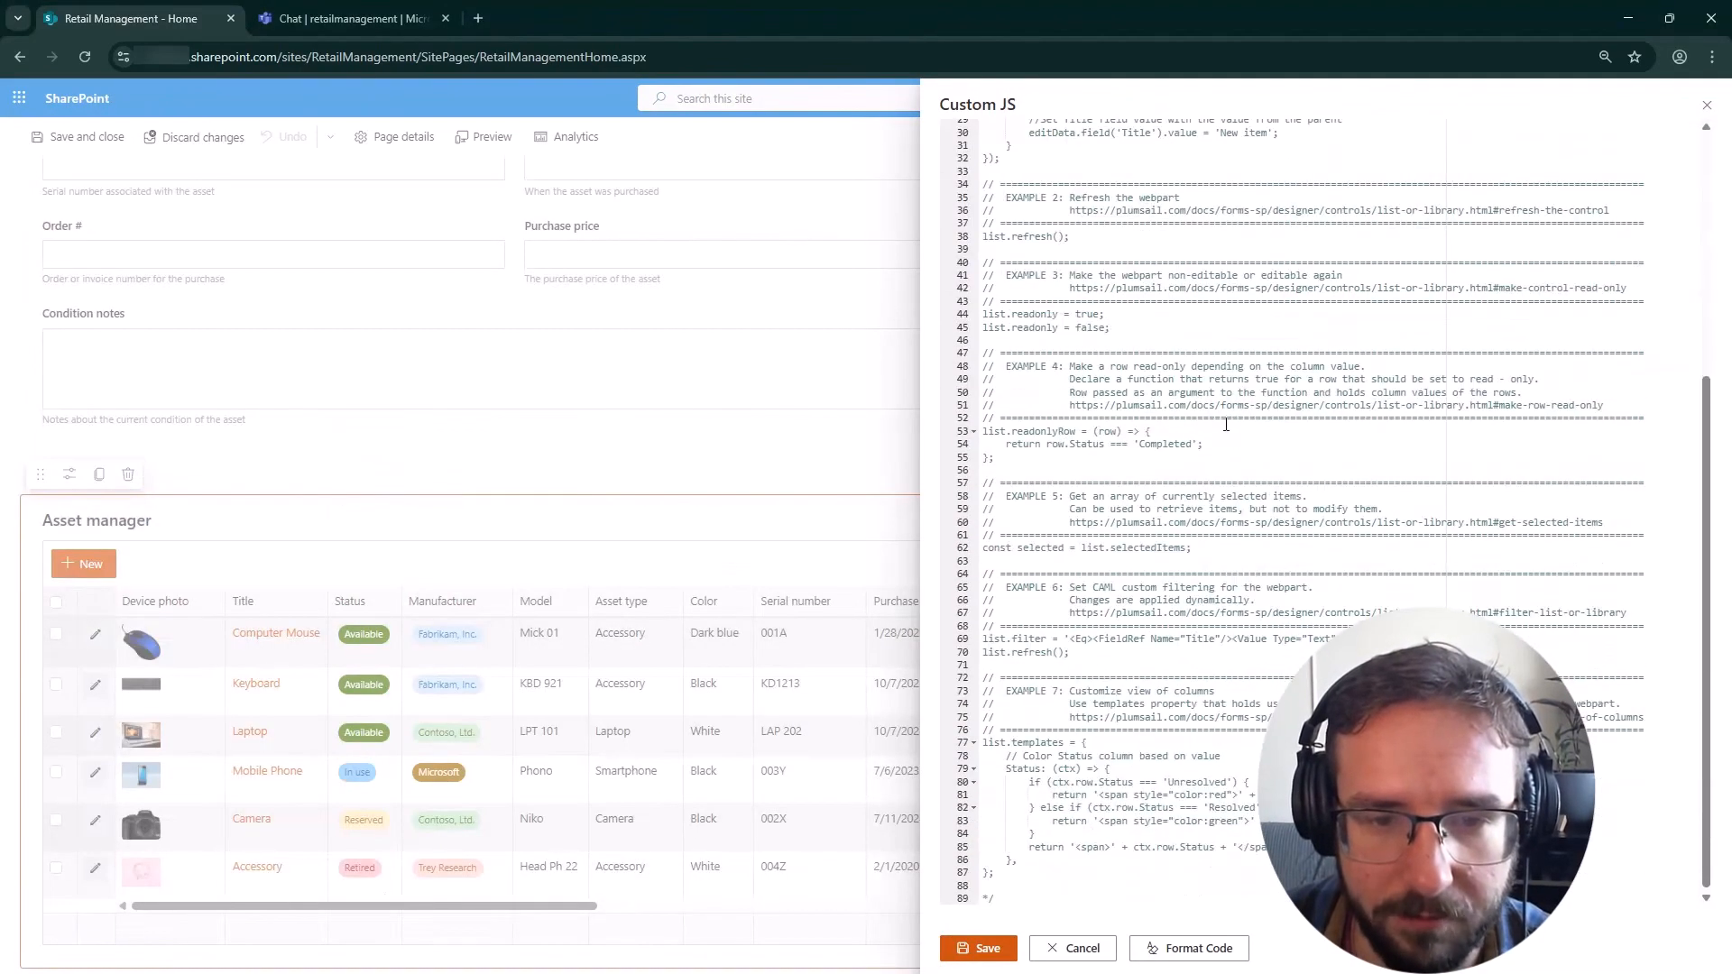
left_click_drag(1644, 417, 1236, 7)
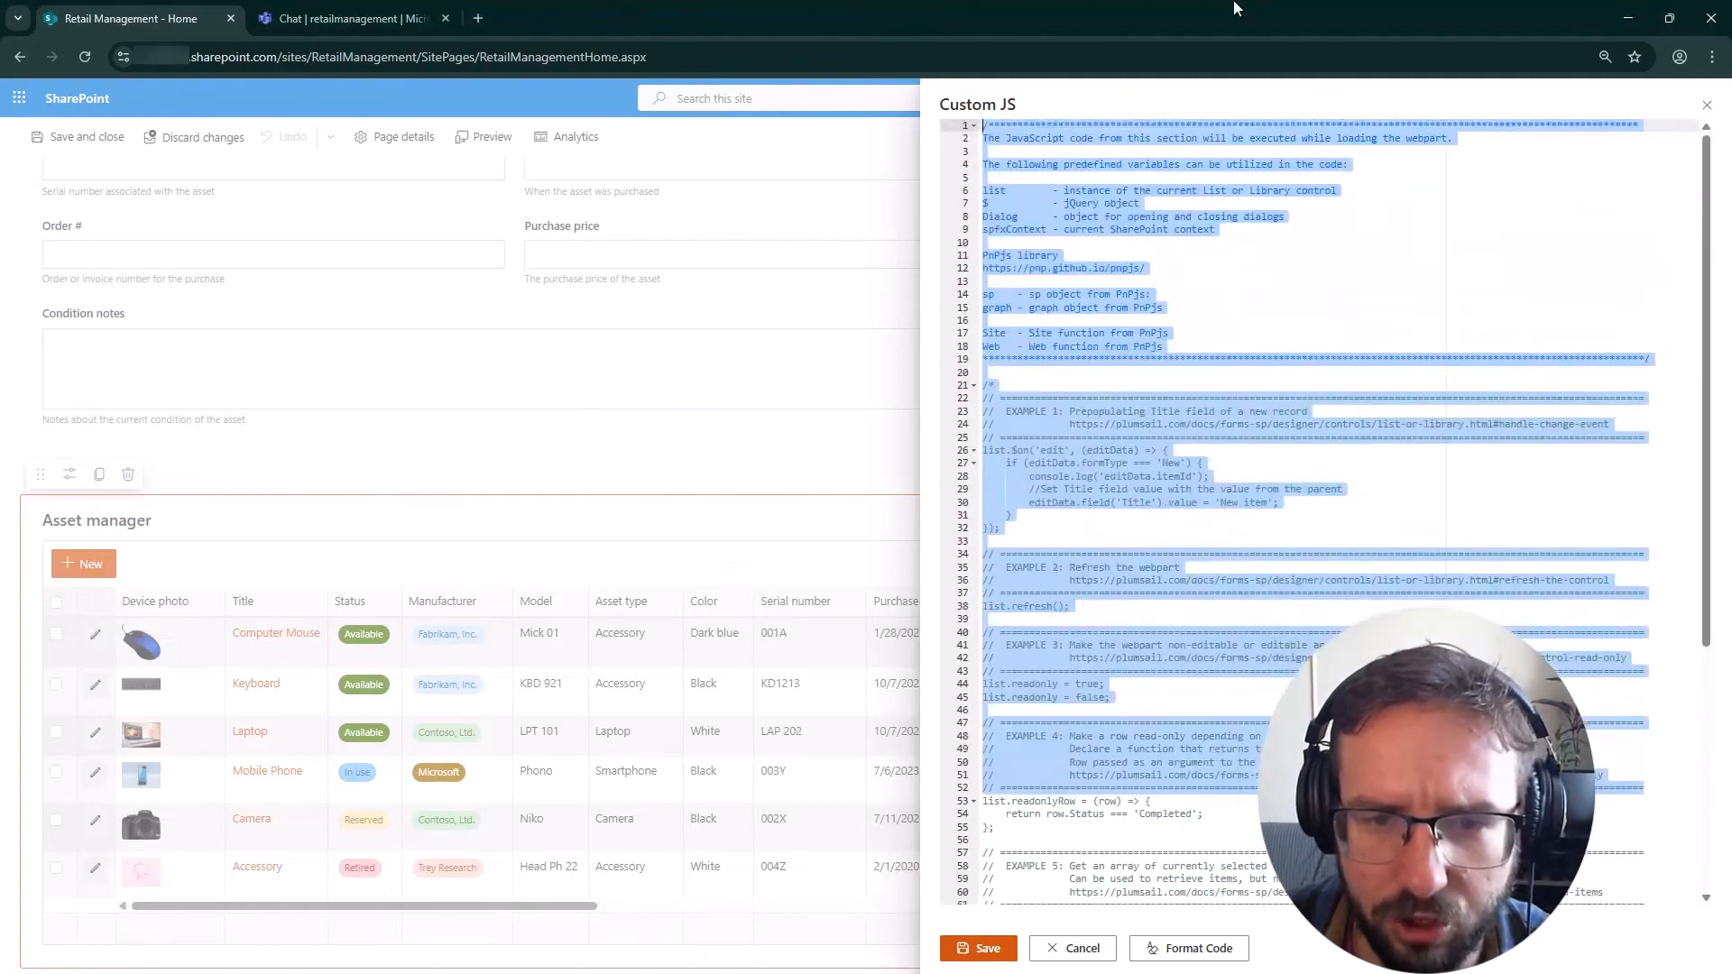
key("Delete")
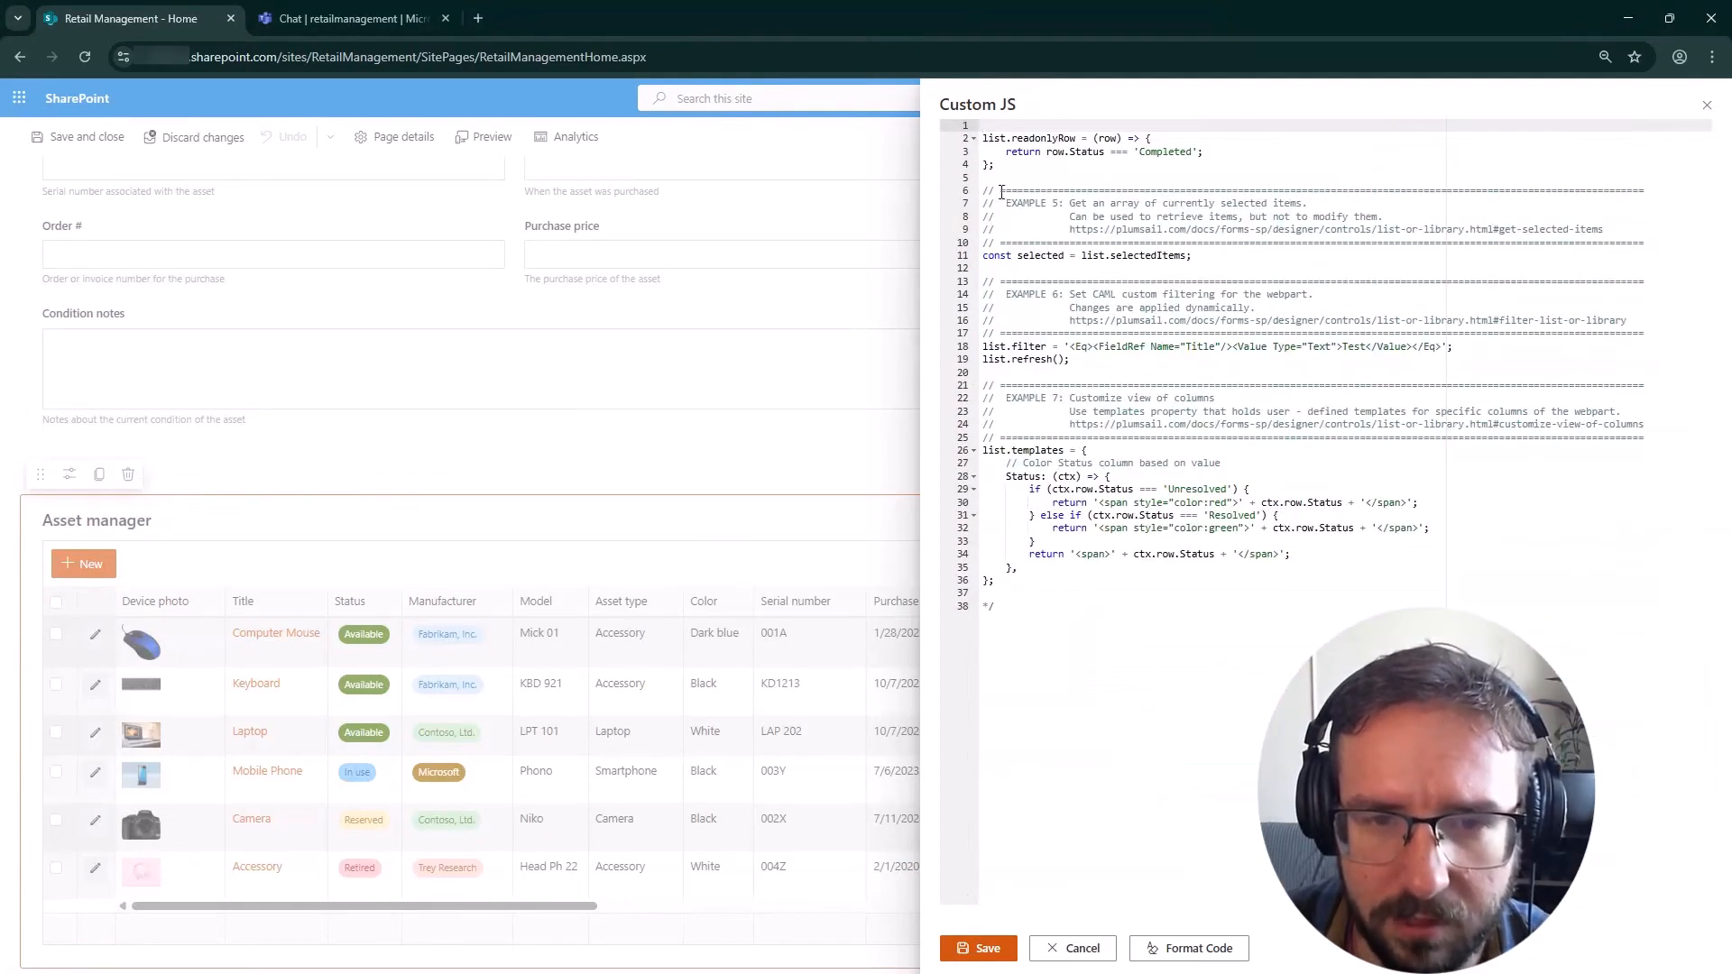
left_click_drag(1002, 191, 1173, 632)
key("Delete")
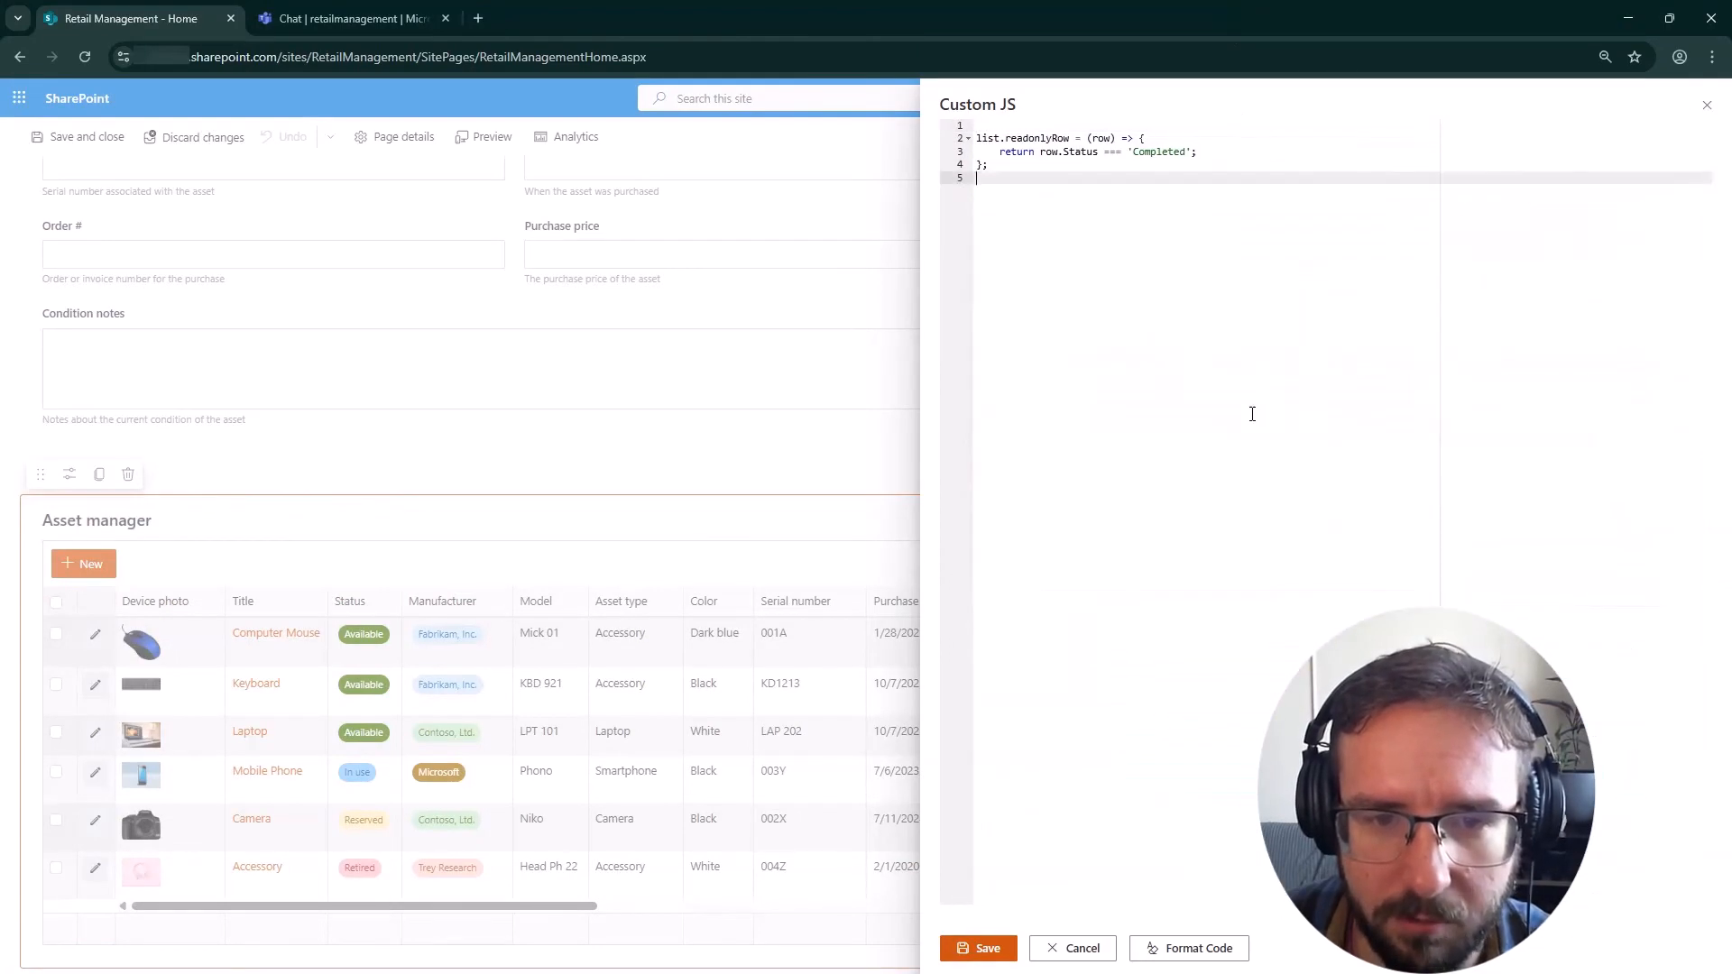
left_click(981, 140)
key("BackSpace")
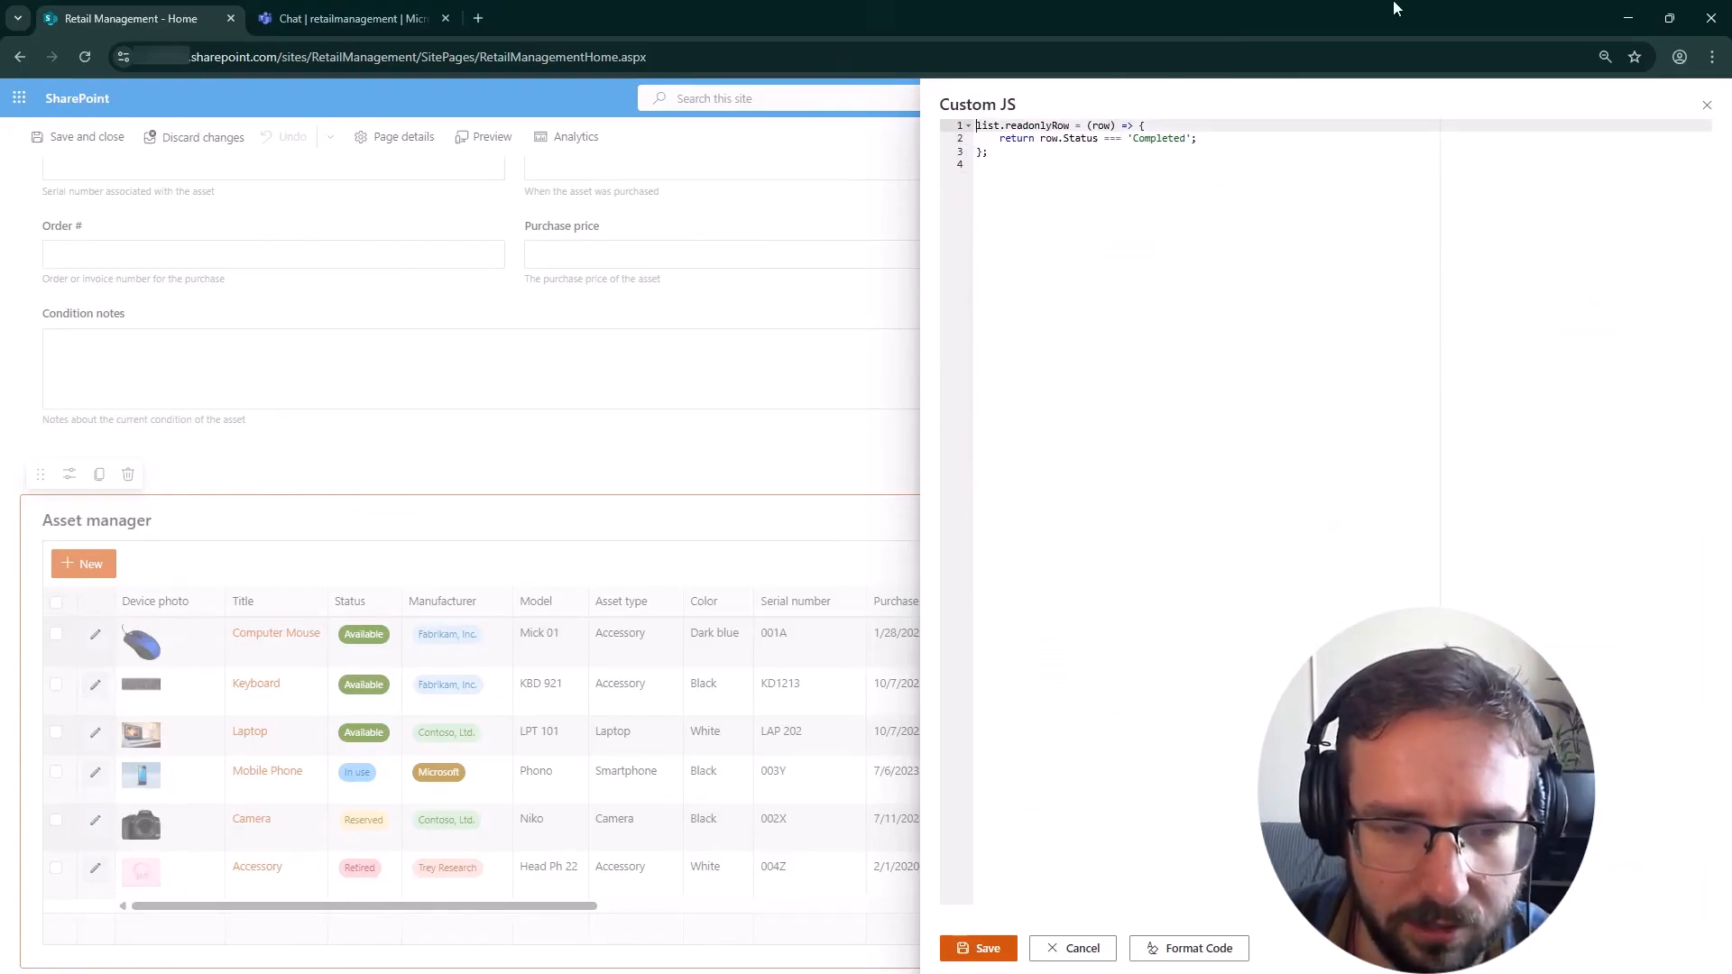
- Set the status value compared in the list.readonlyRow function to 'Retired'
double_click(1181, 138)
type("Retir")
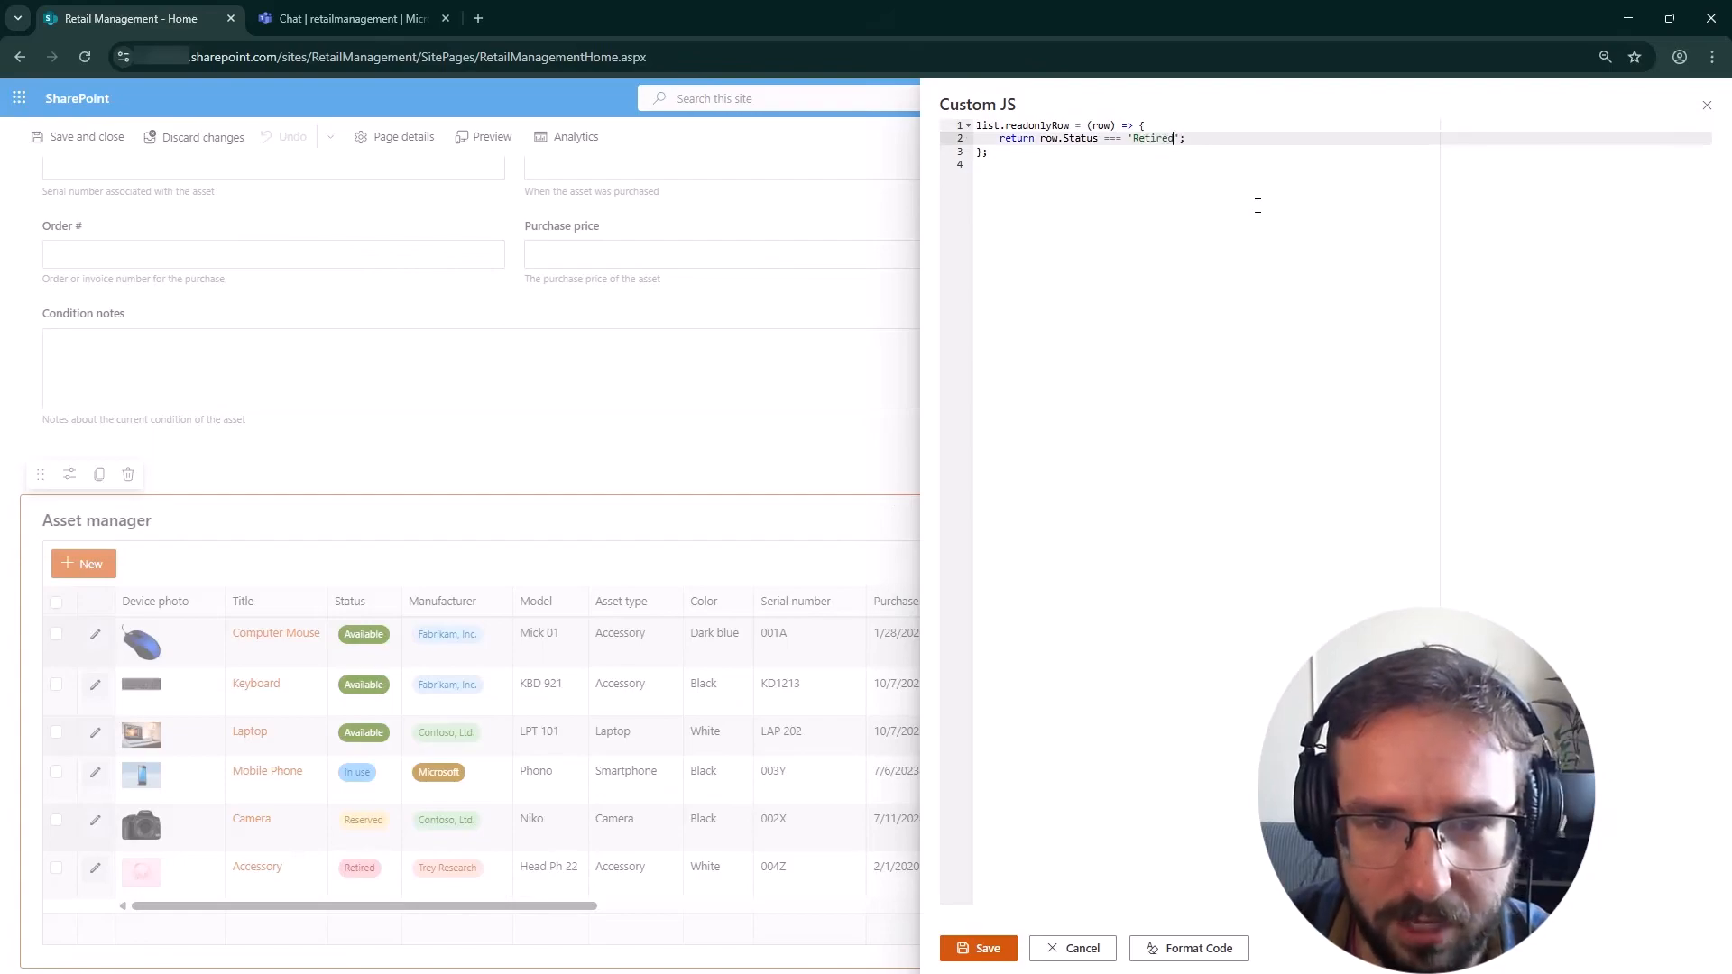
- Remove the semicolon closing the readonlyRow function and add a list.$on('edit', editData => { }); handler below it
key("Down")
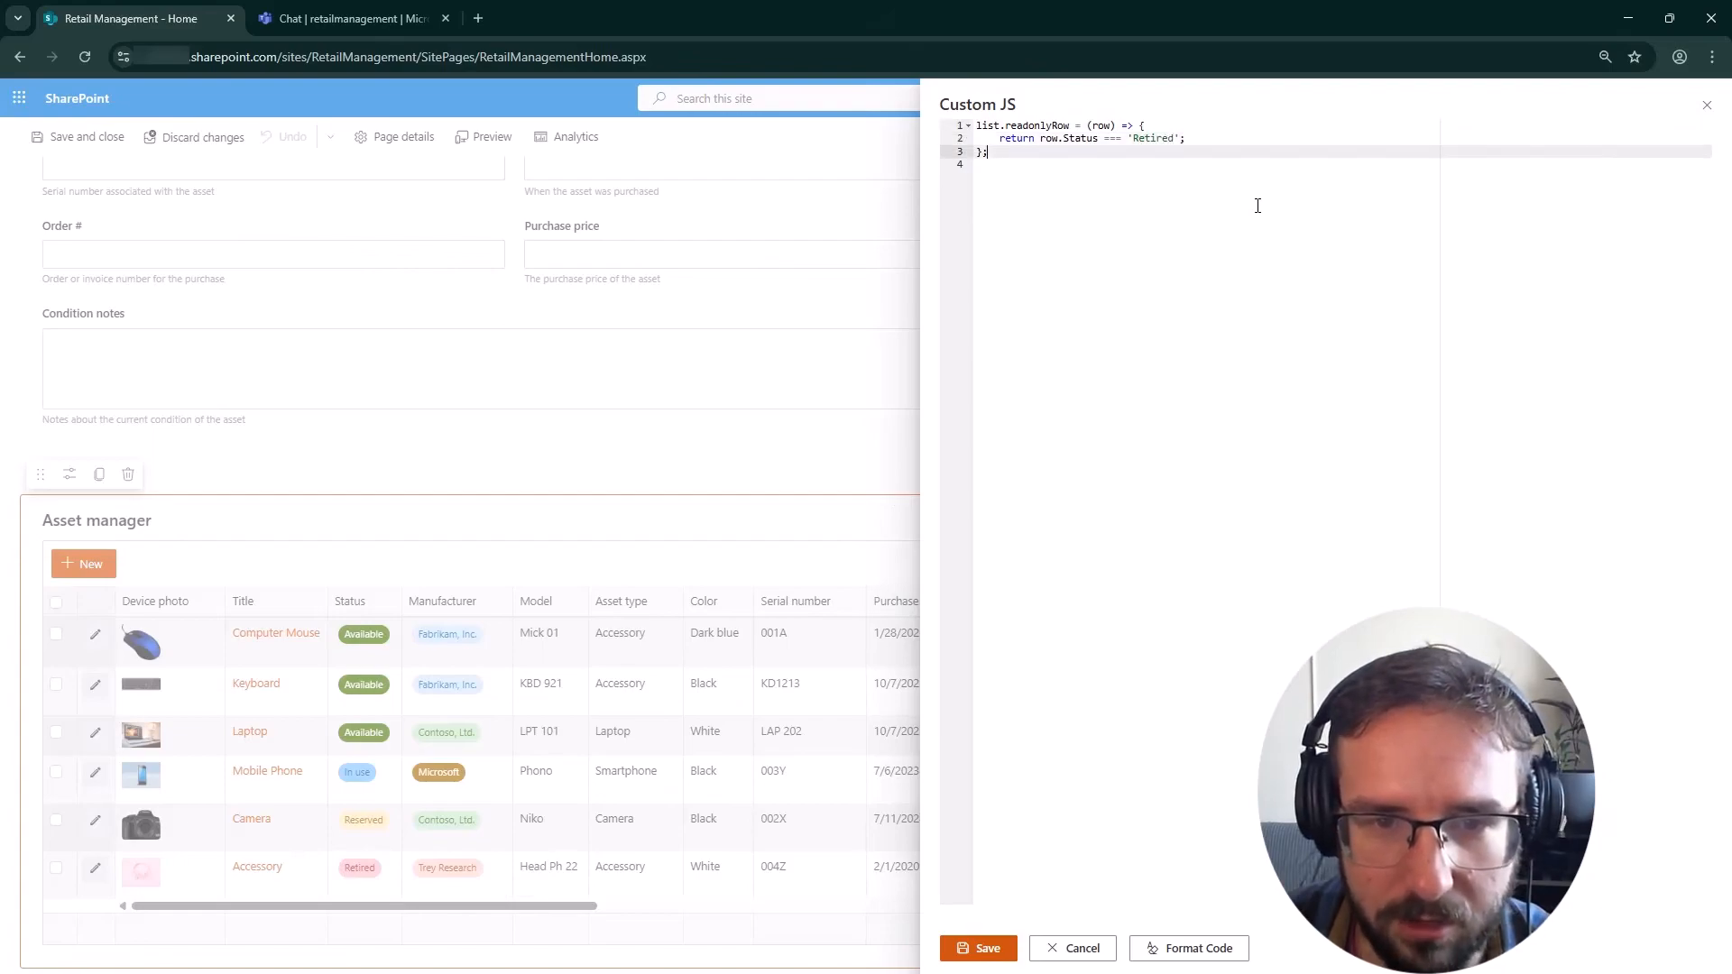
key("BackSpace")
key("Down")
key("Return")
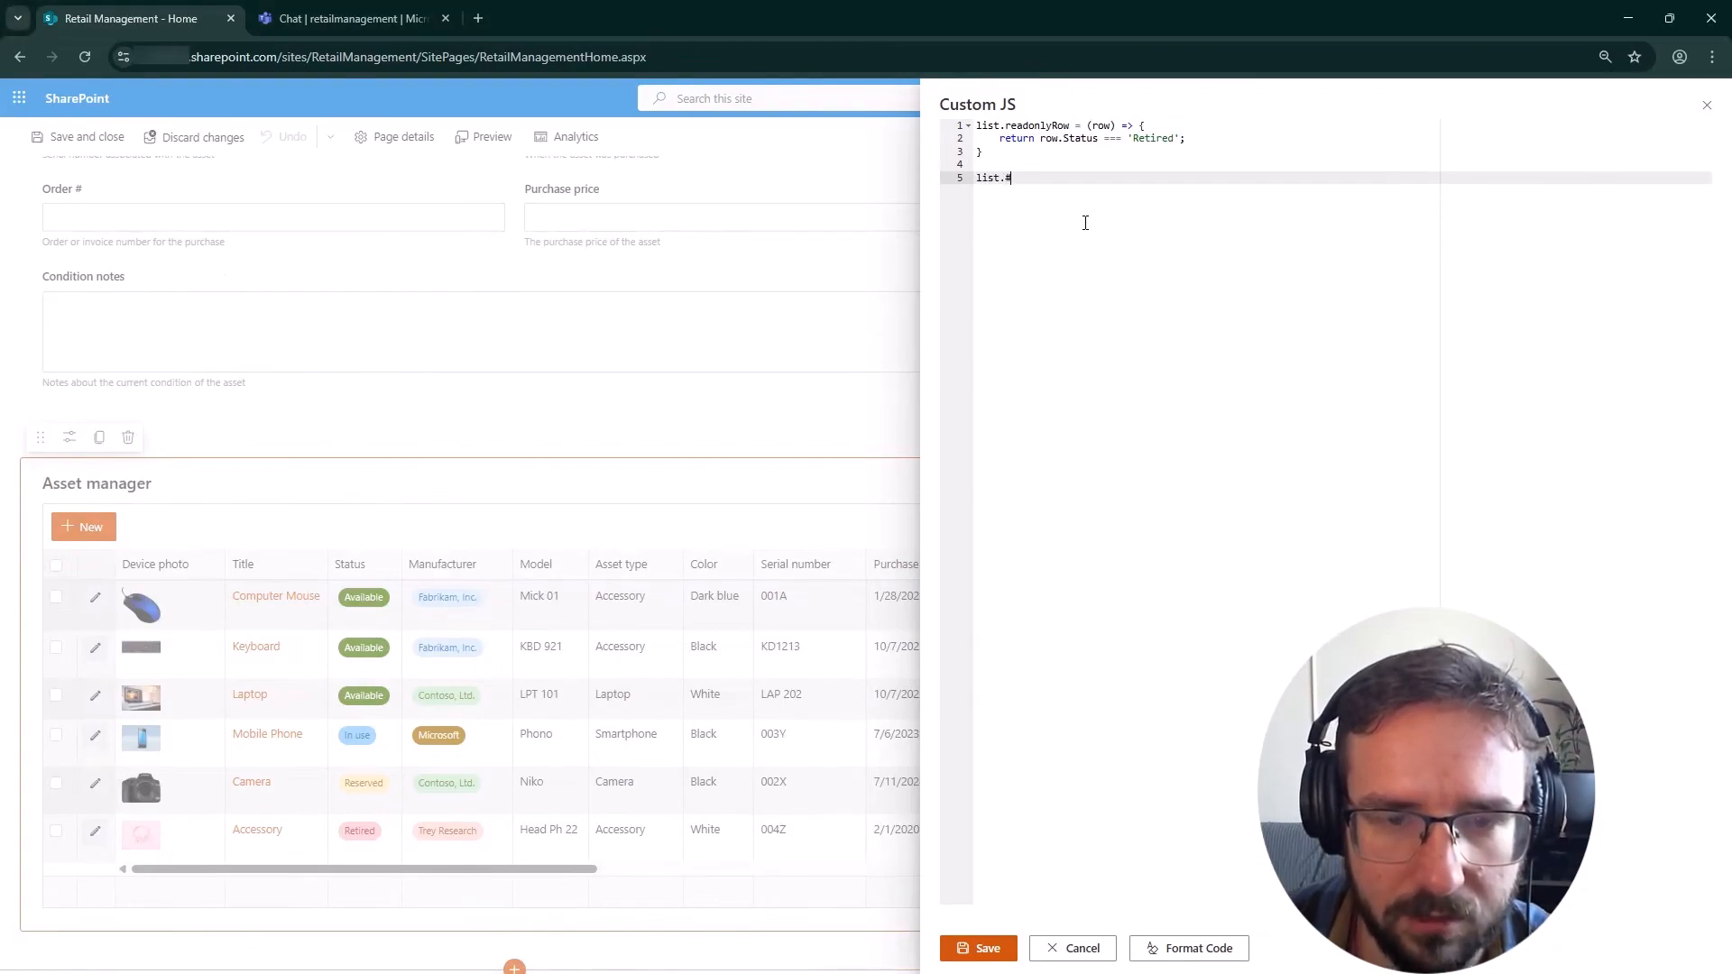
type("list.$on('e")
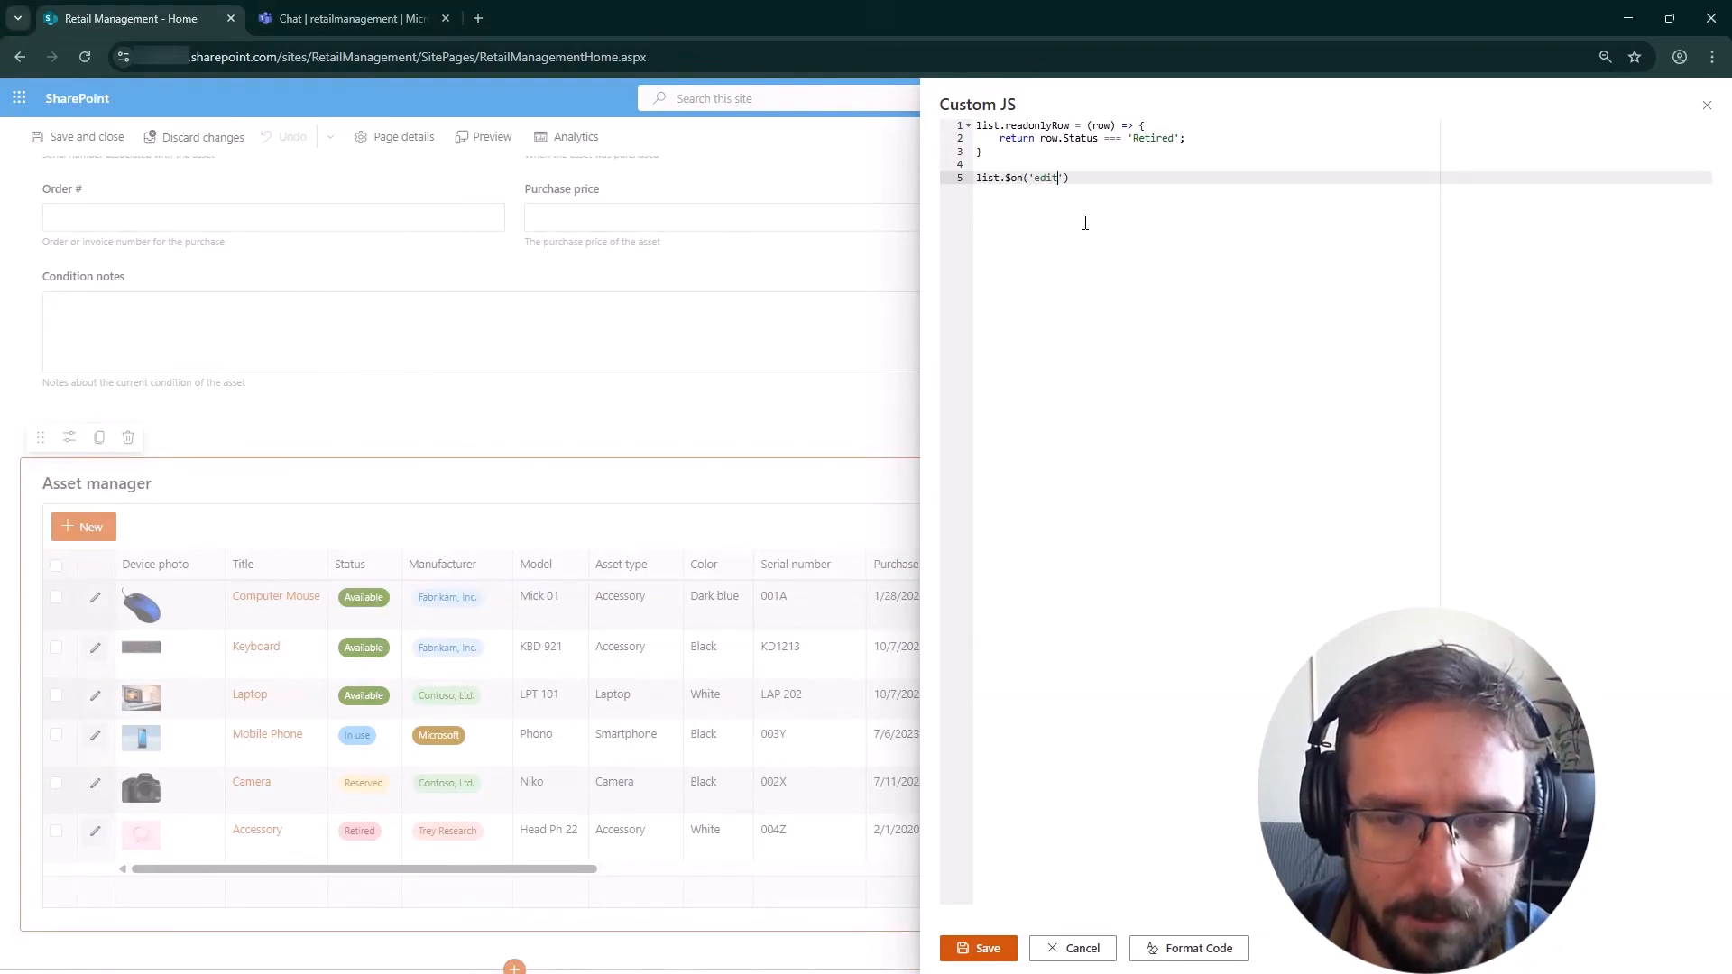
type("dit', editData =")
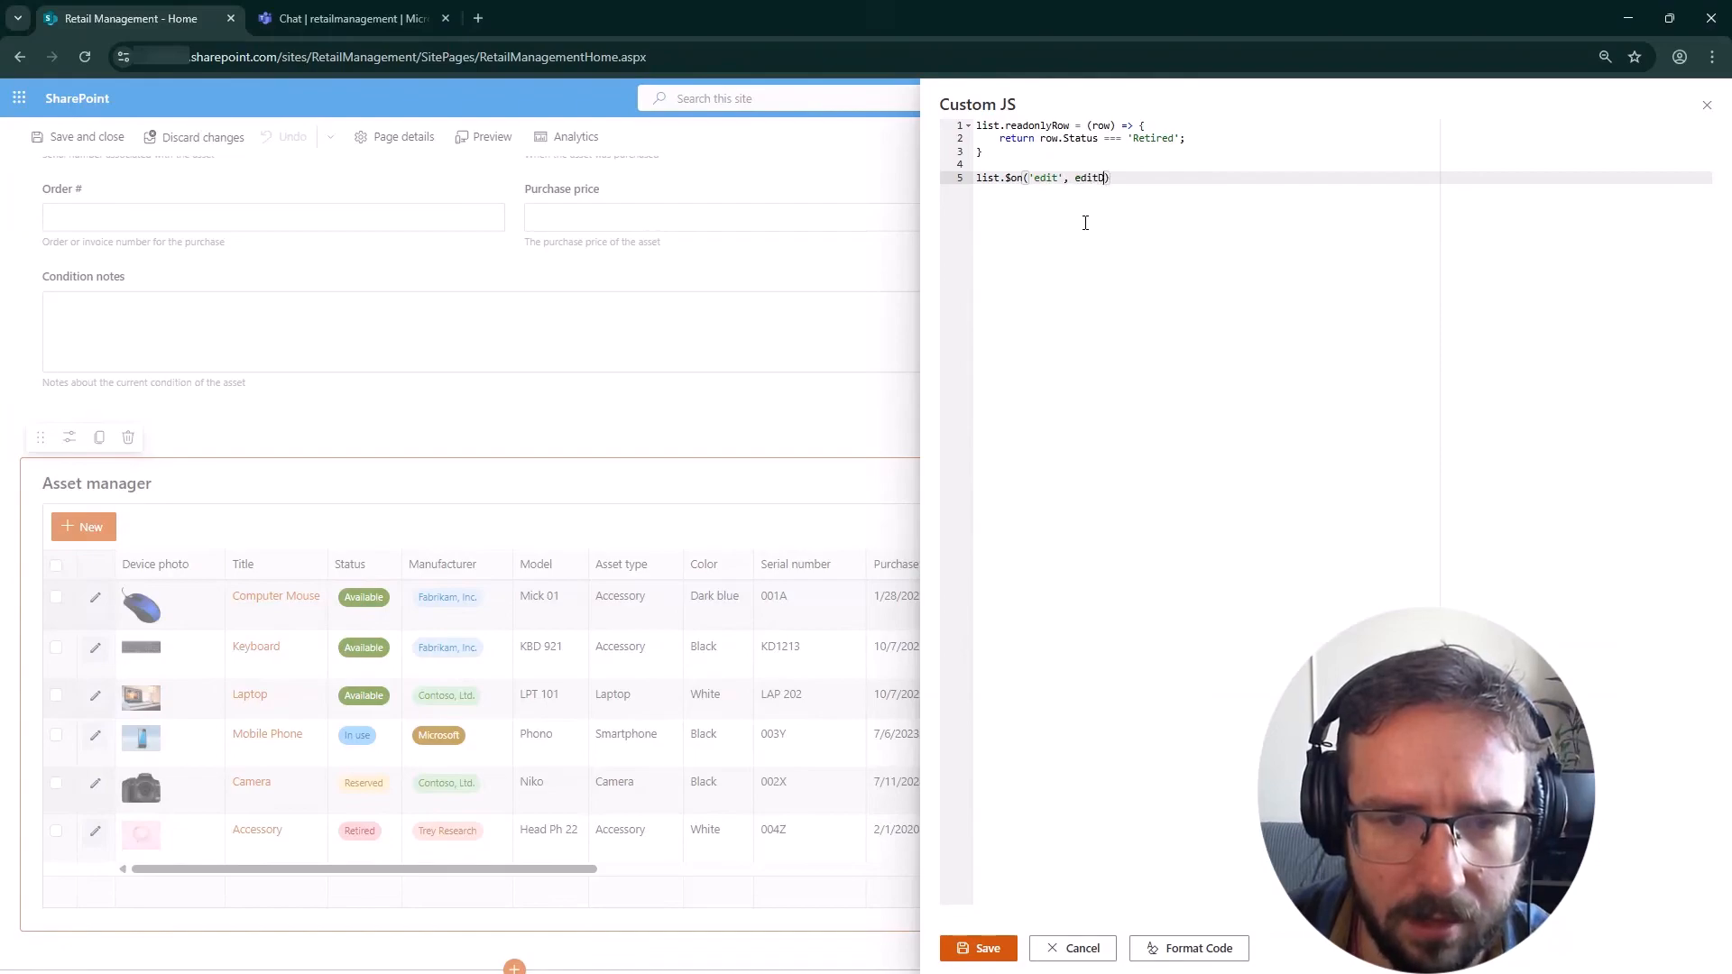
type("> ")
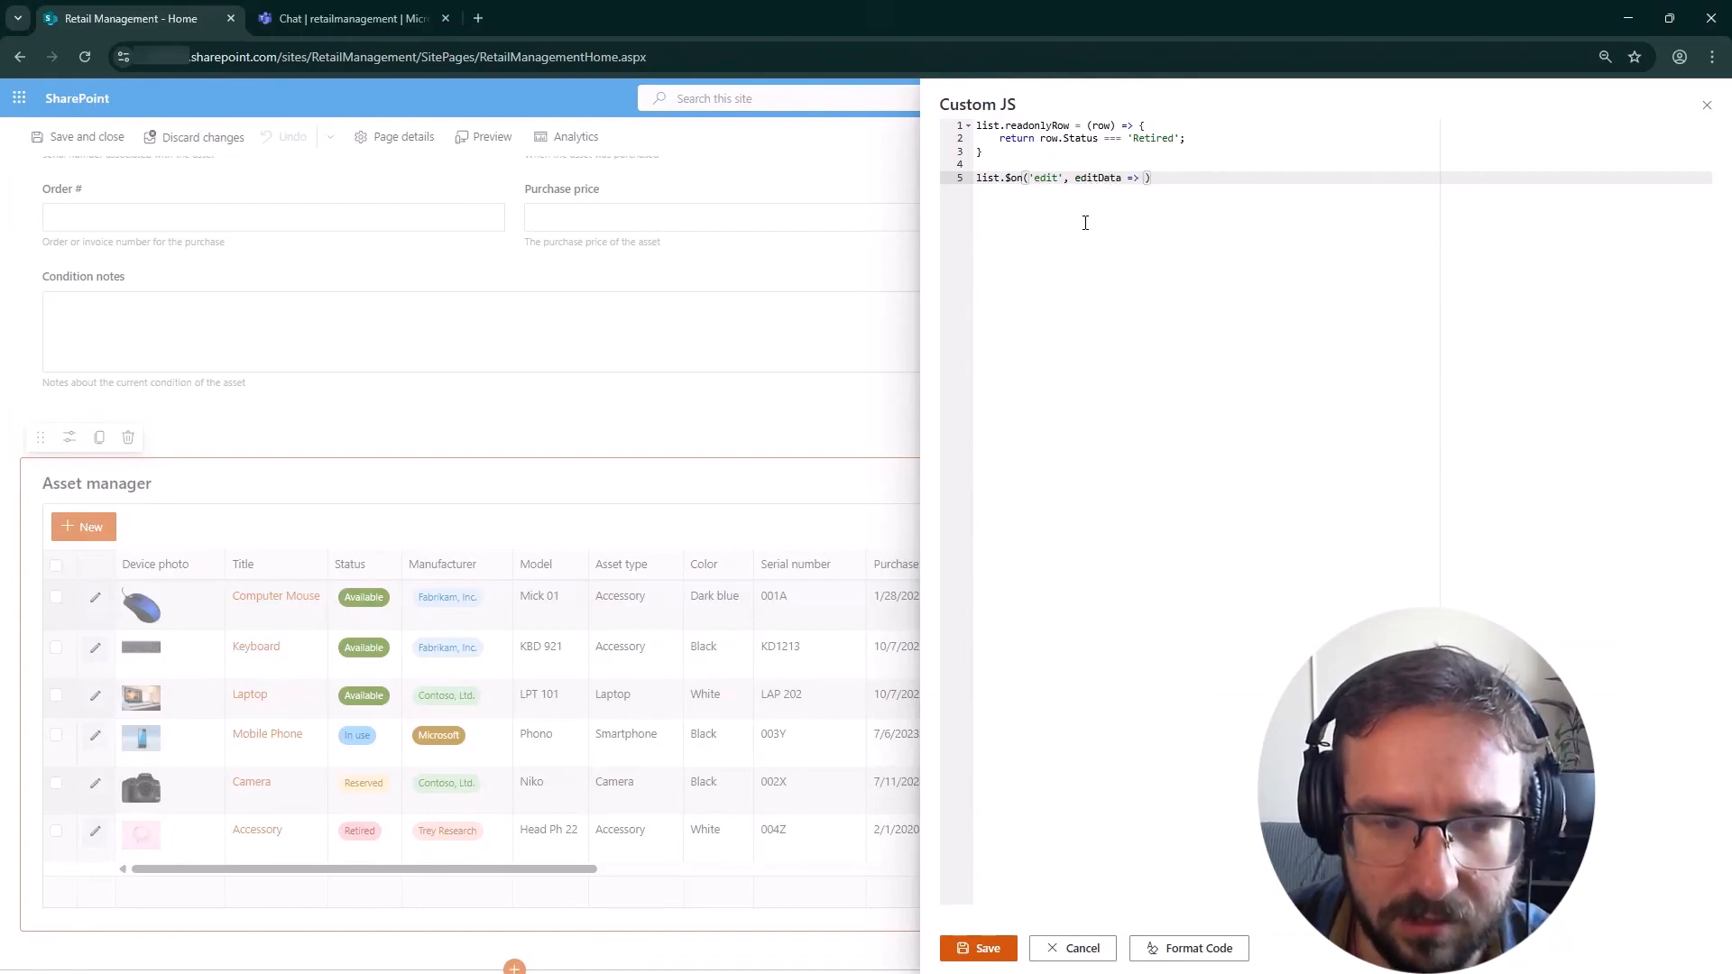
type("{")
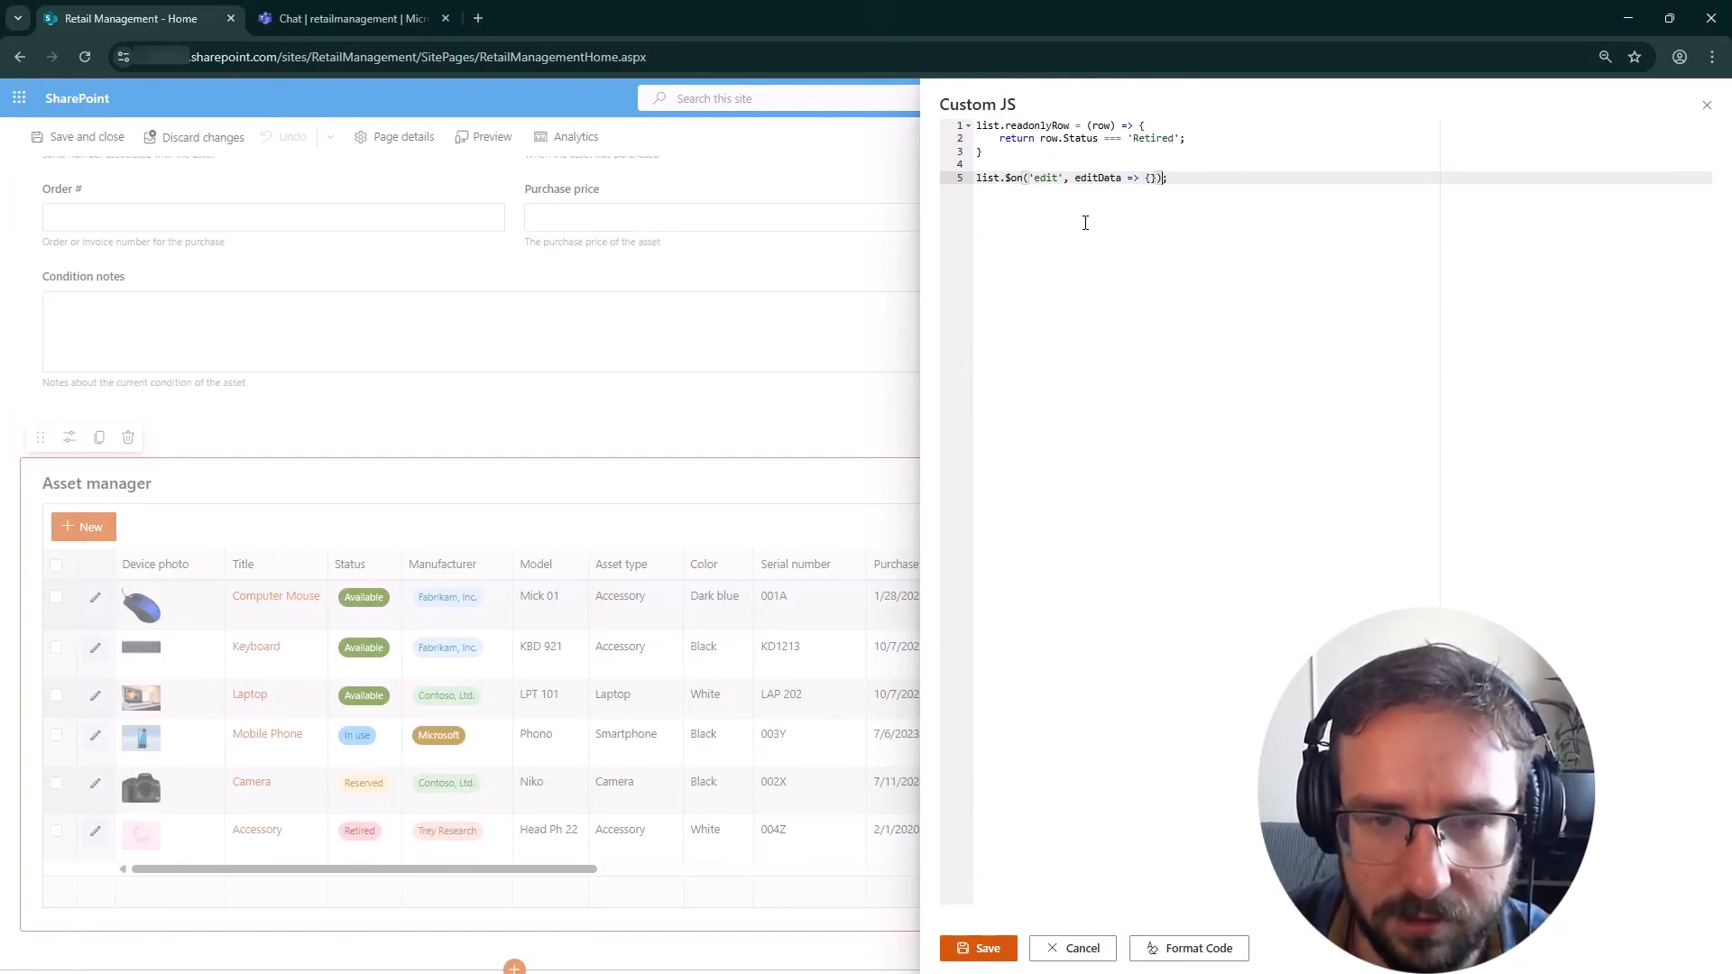
key("Return")
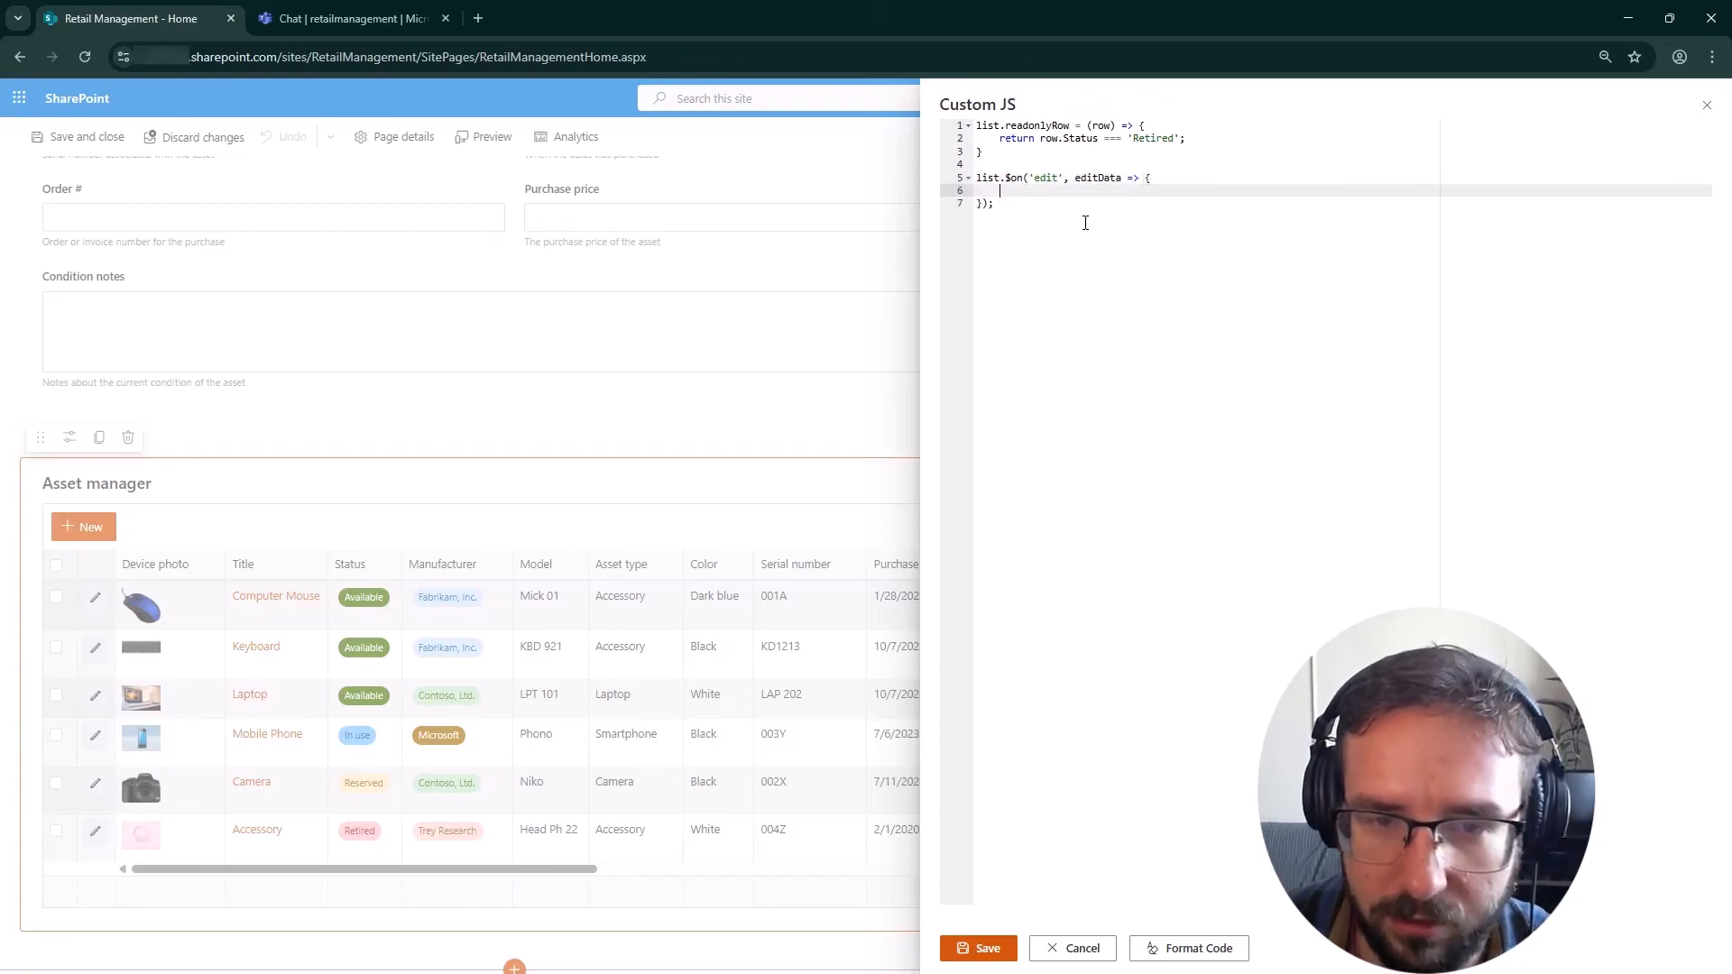
- In the edit handler, call addValidator on editData.field('DueDate') with the name 'Due Date validator'
type("editData.field")
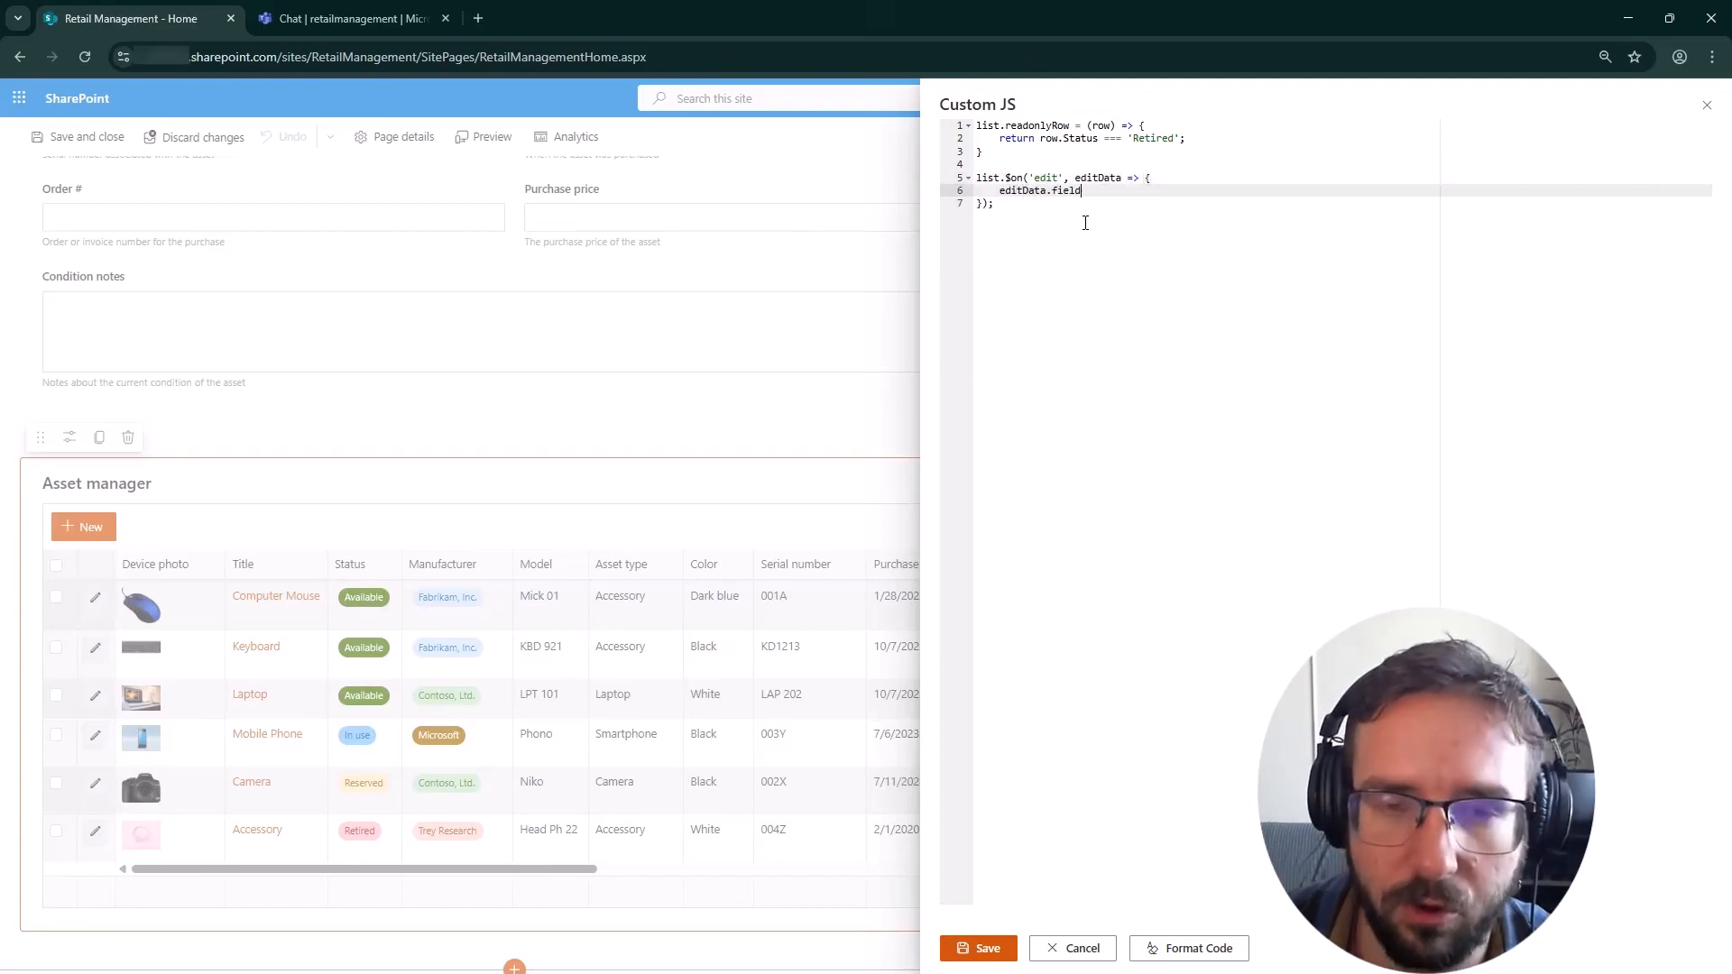
type("('DueDate').addVal")
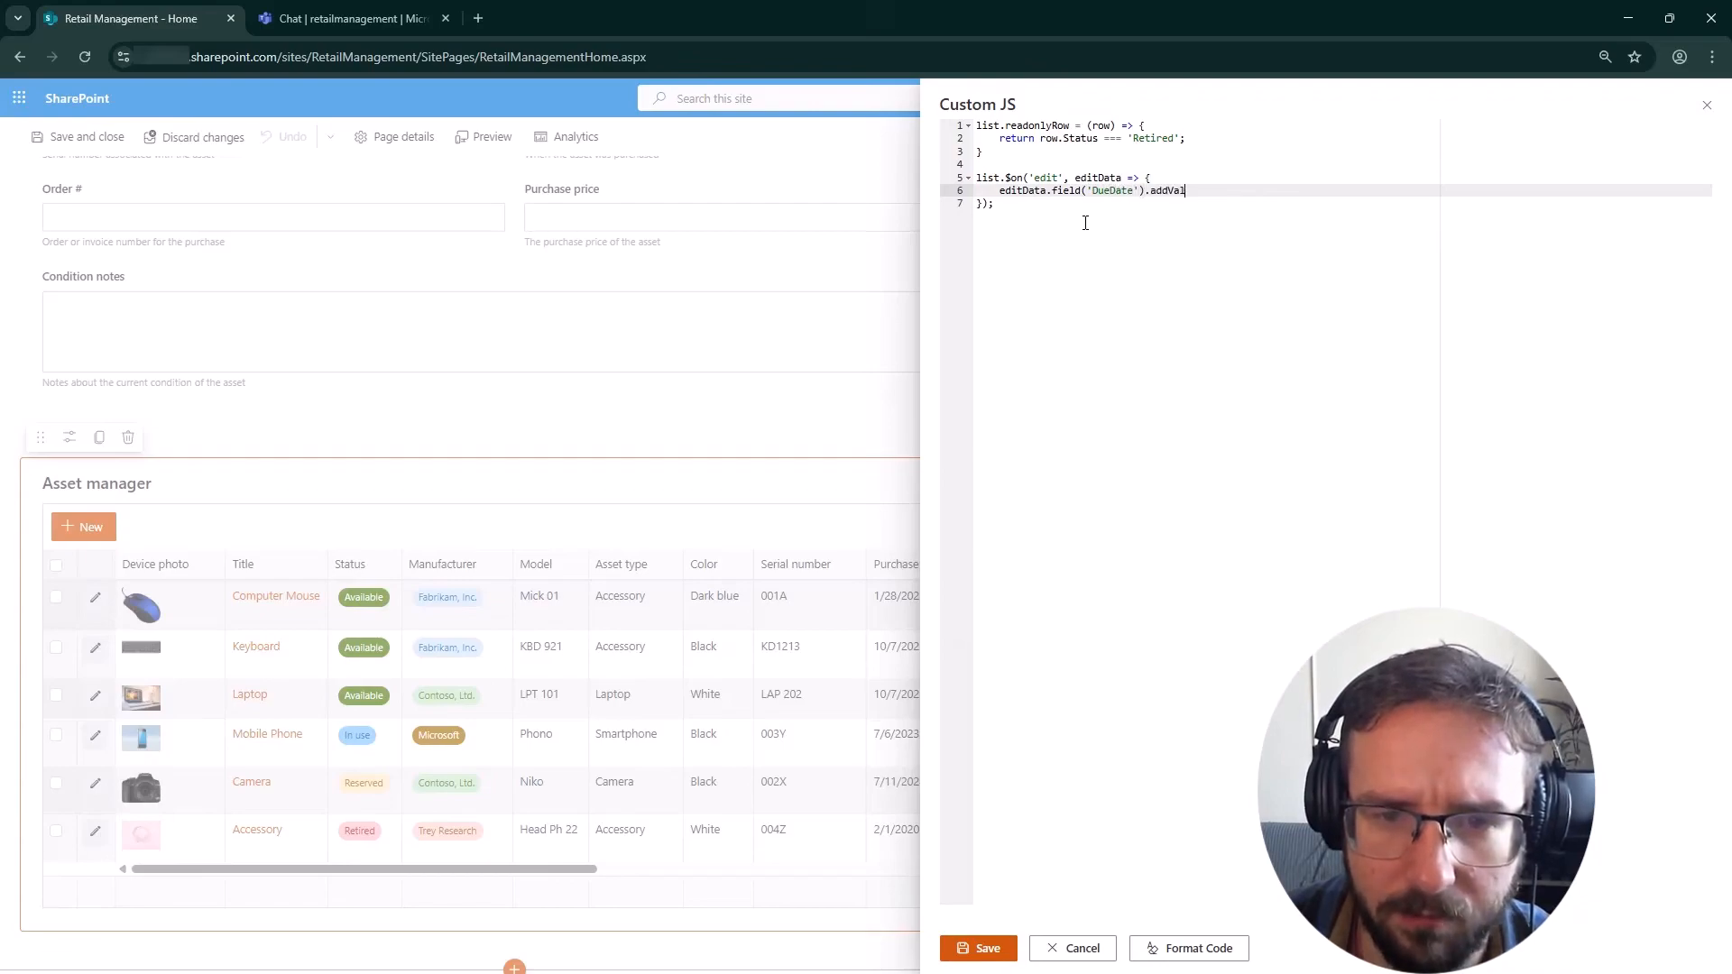
type("idator({")
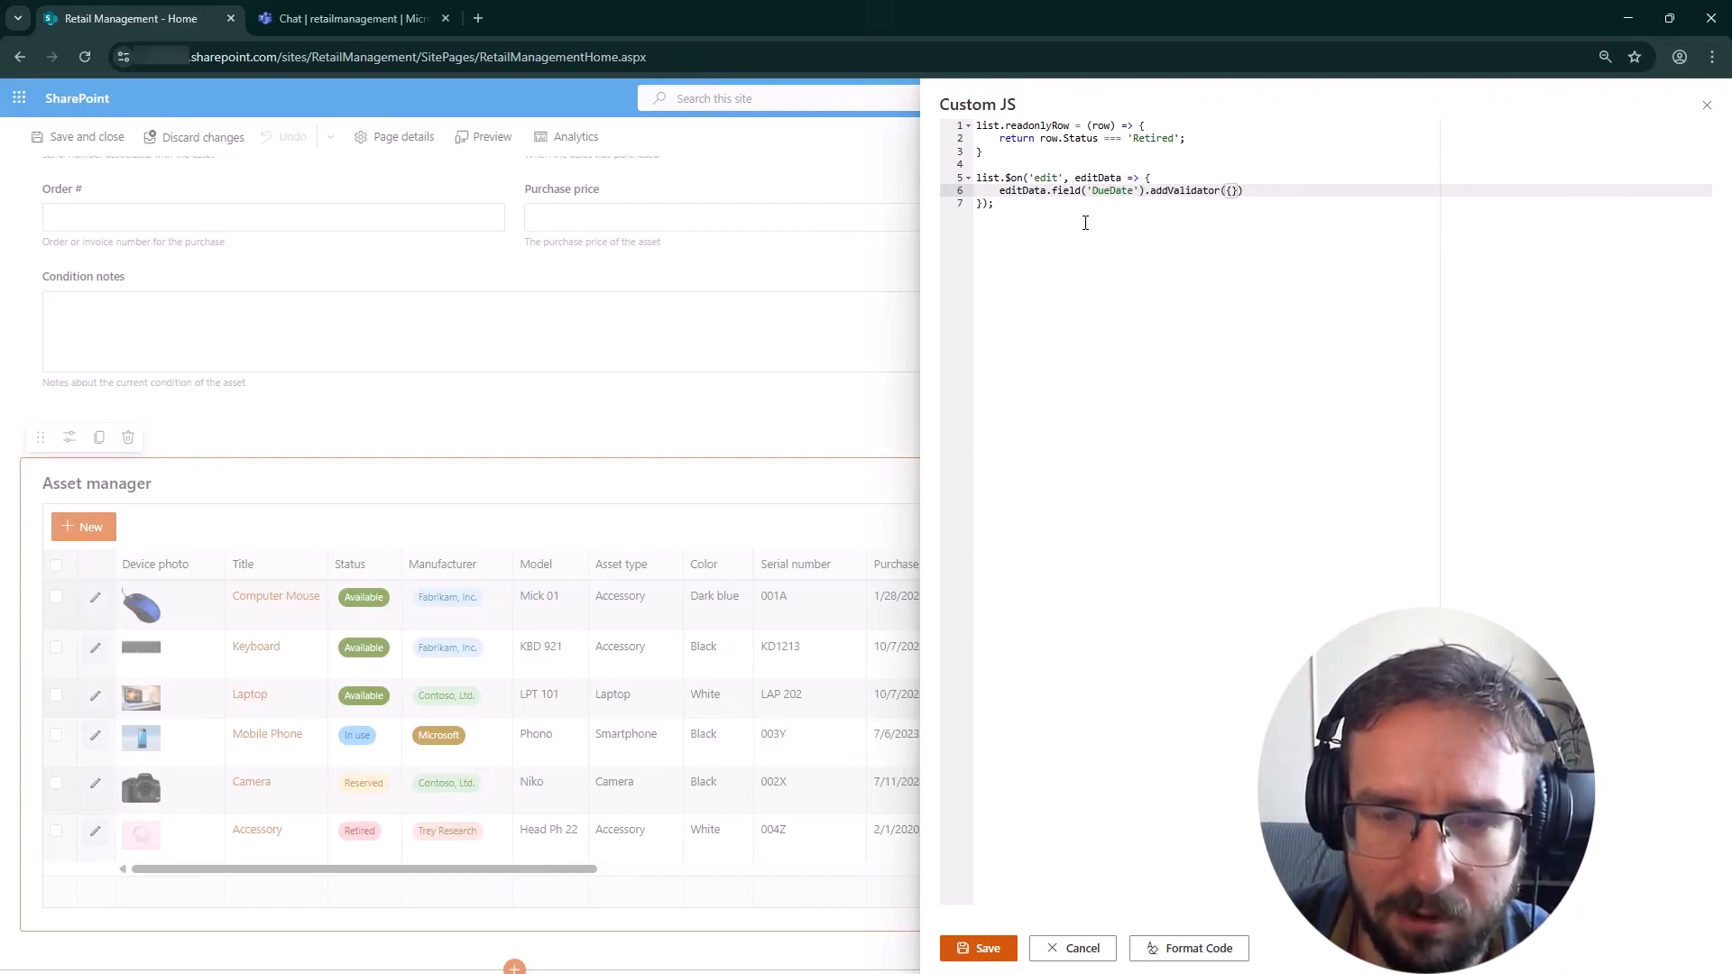
key("Down")
left_click(1255, 193)
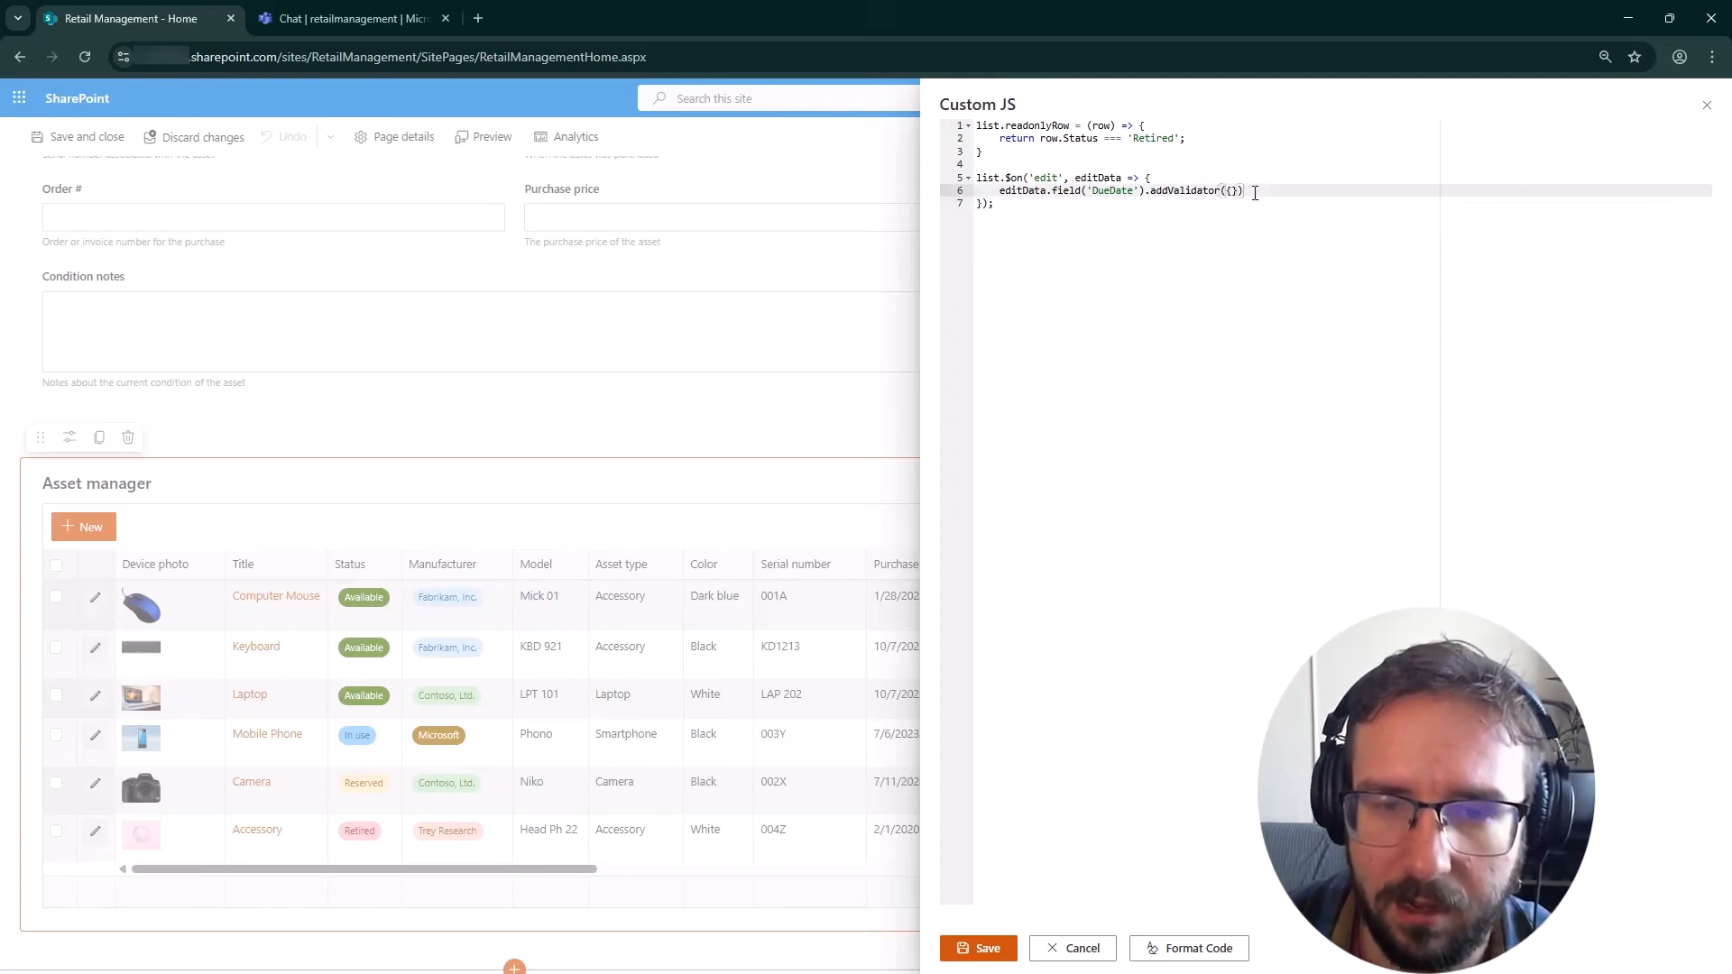
key("Return")
type("n")
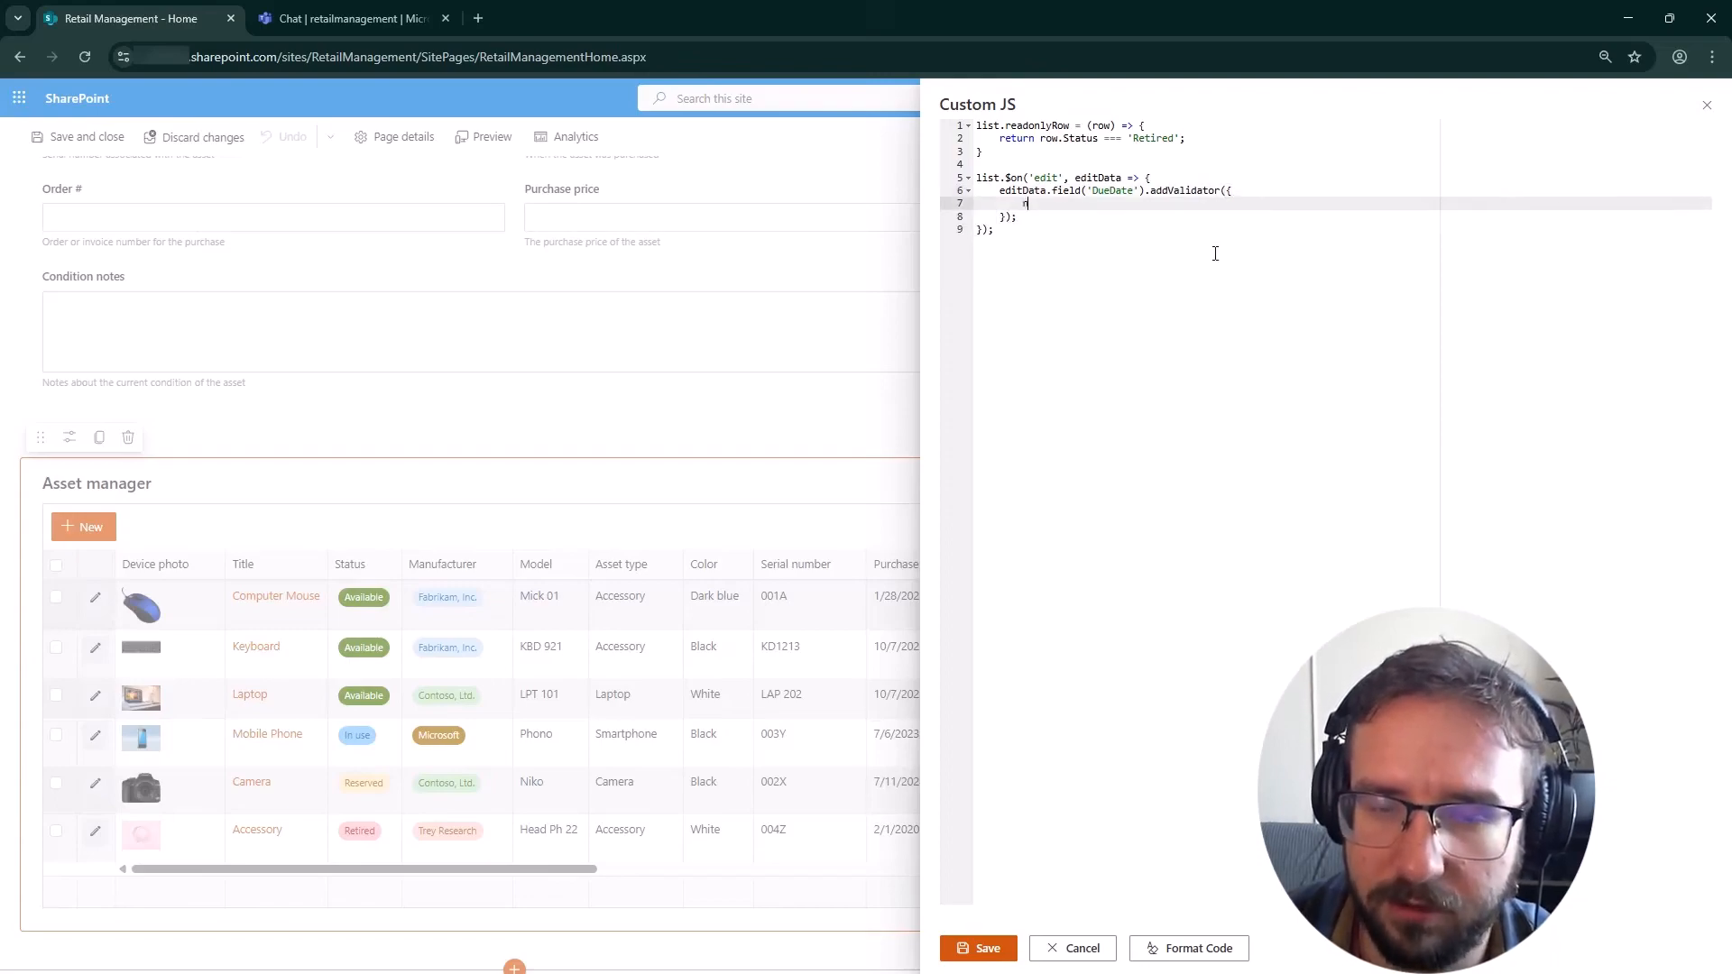
type("ame: 'Due")
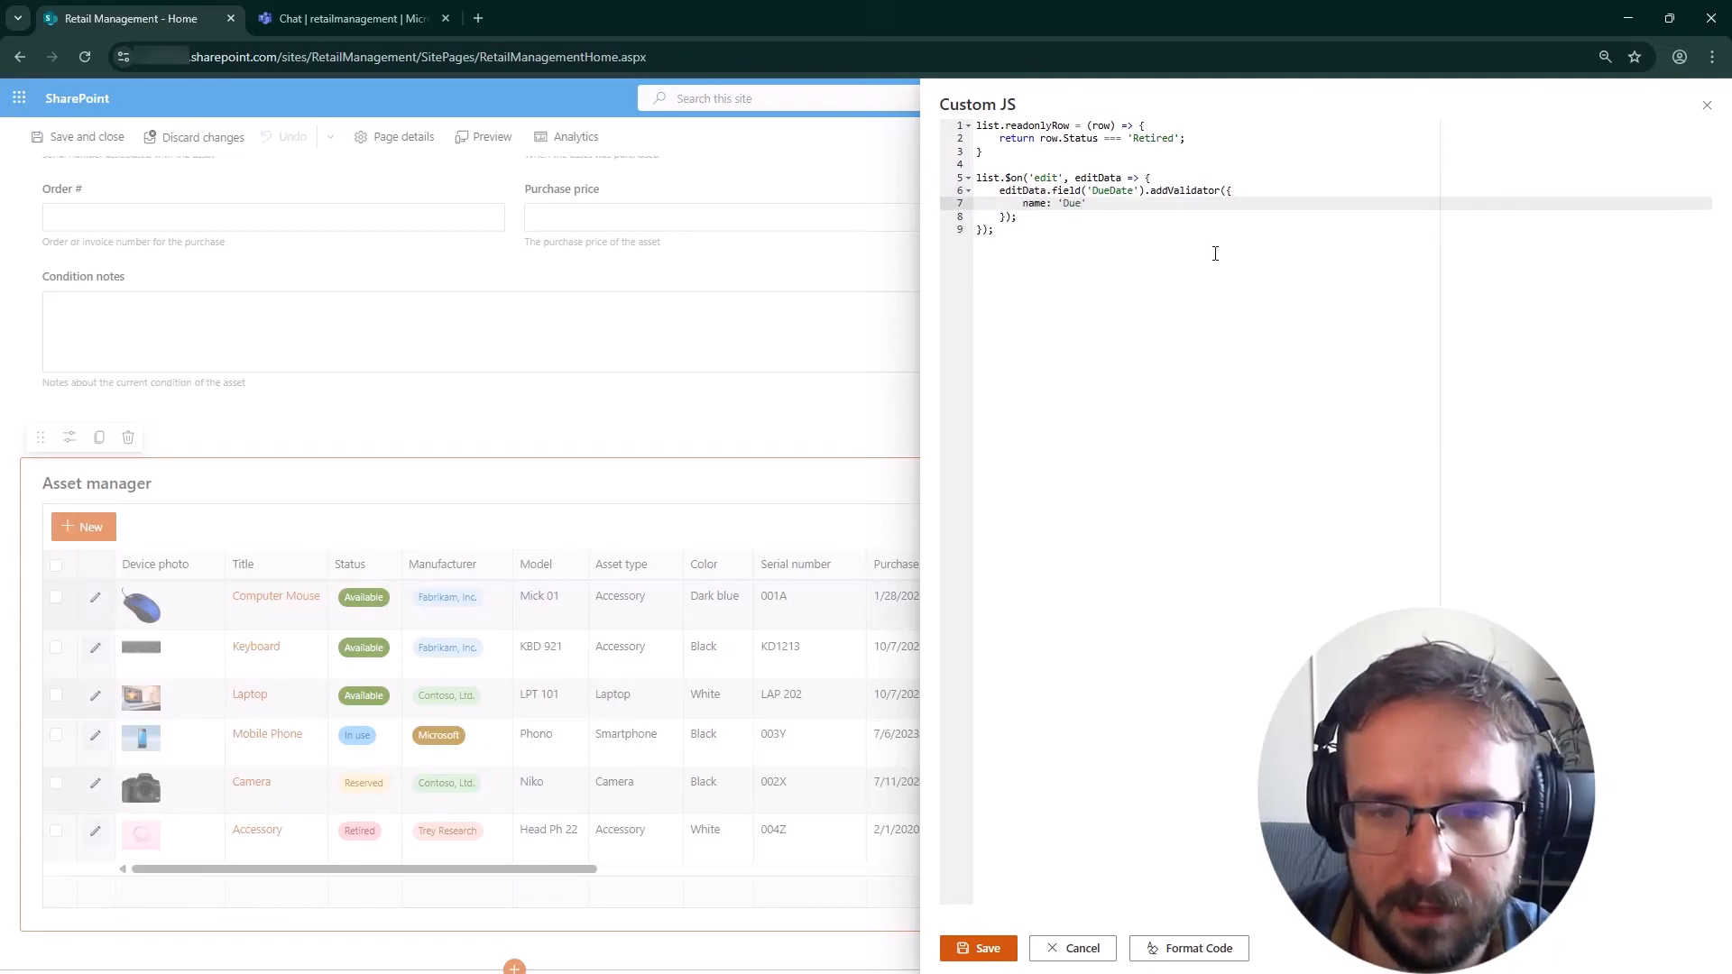
type(" Date validatyo")
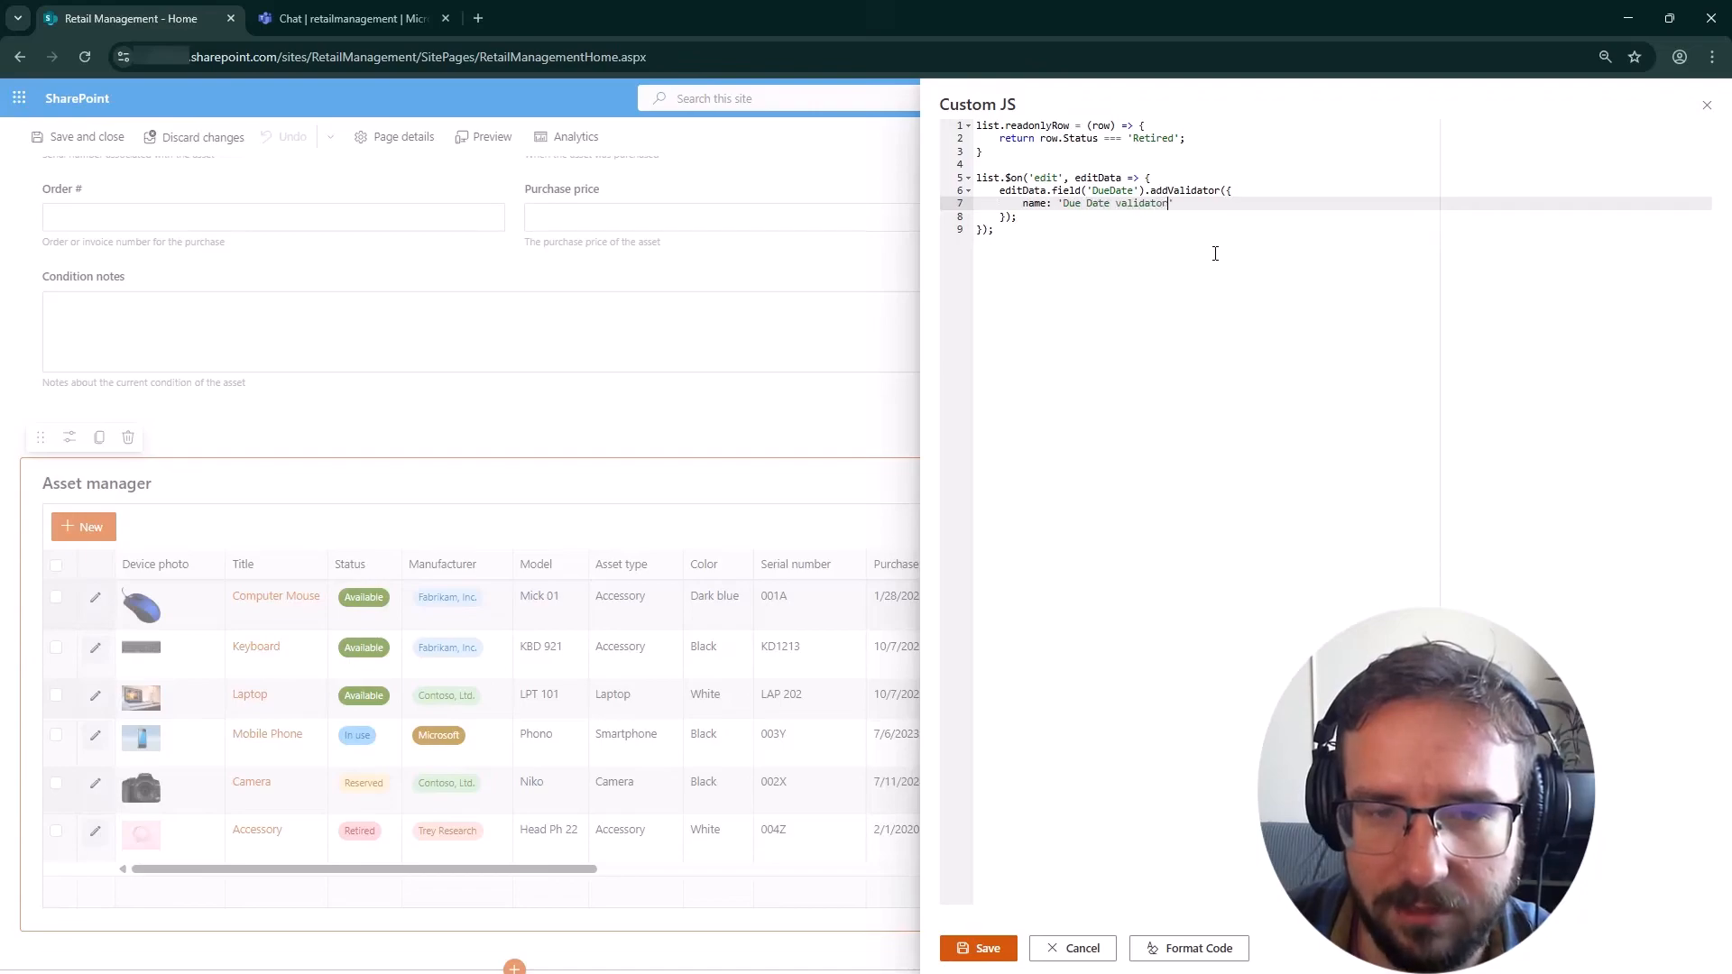
- Give the validator the error text 'Due Date must be in the future for In use and Reserved items'
key("Return")
type("error")
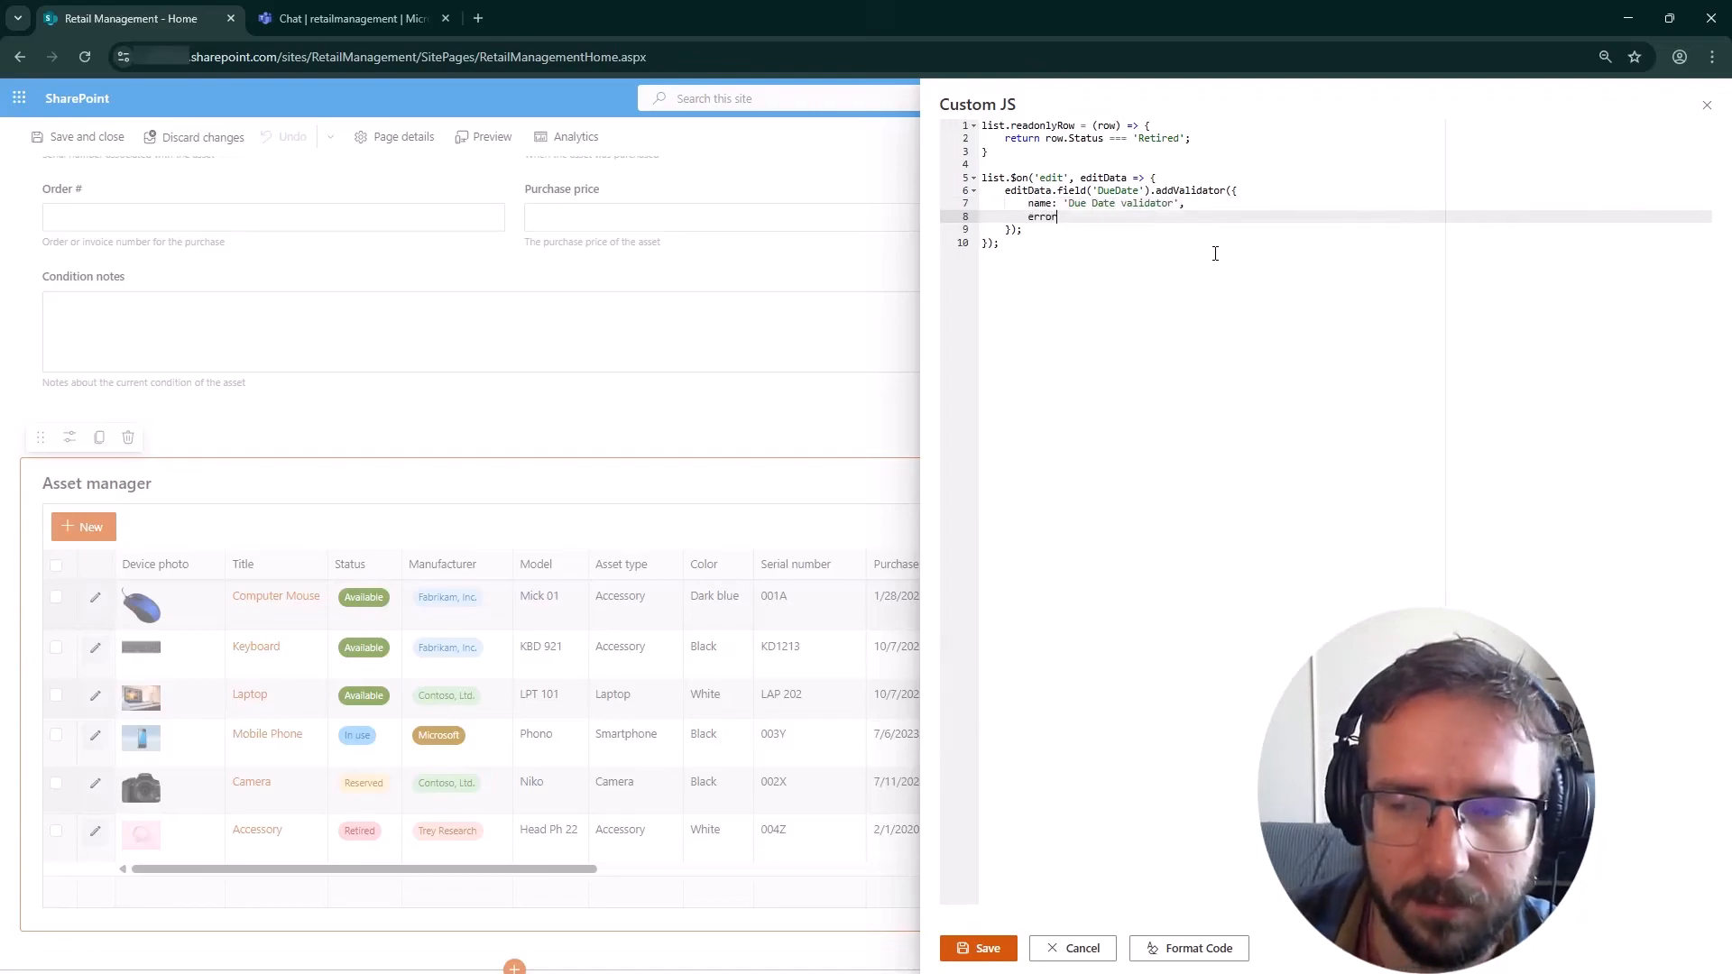
type(": 'Due ")
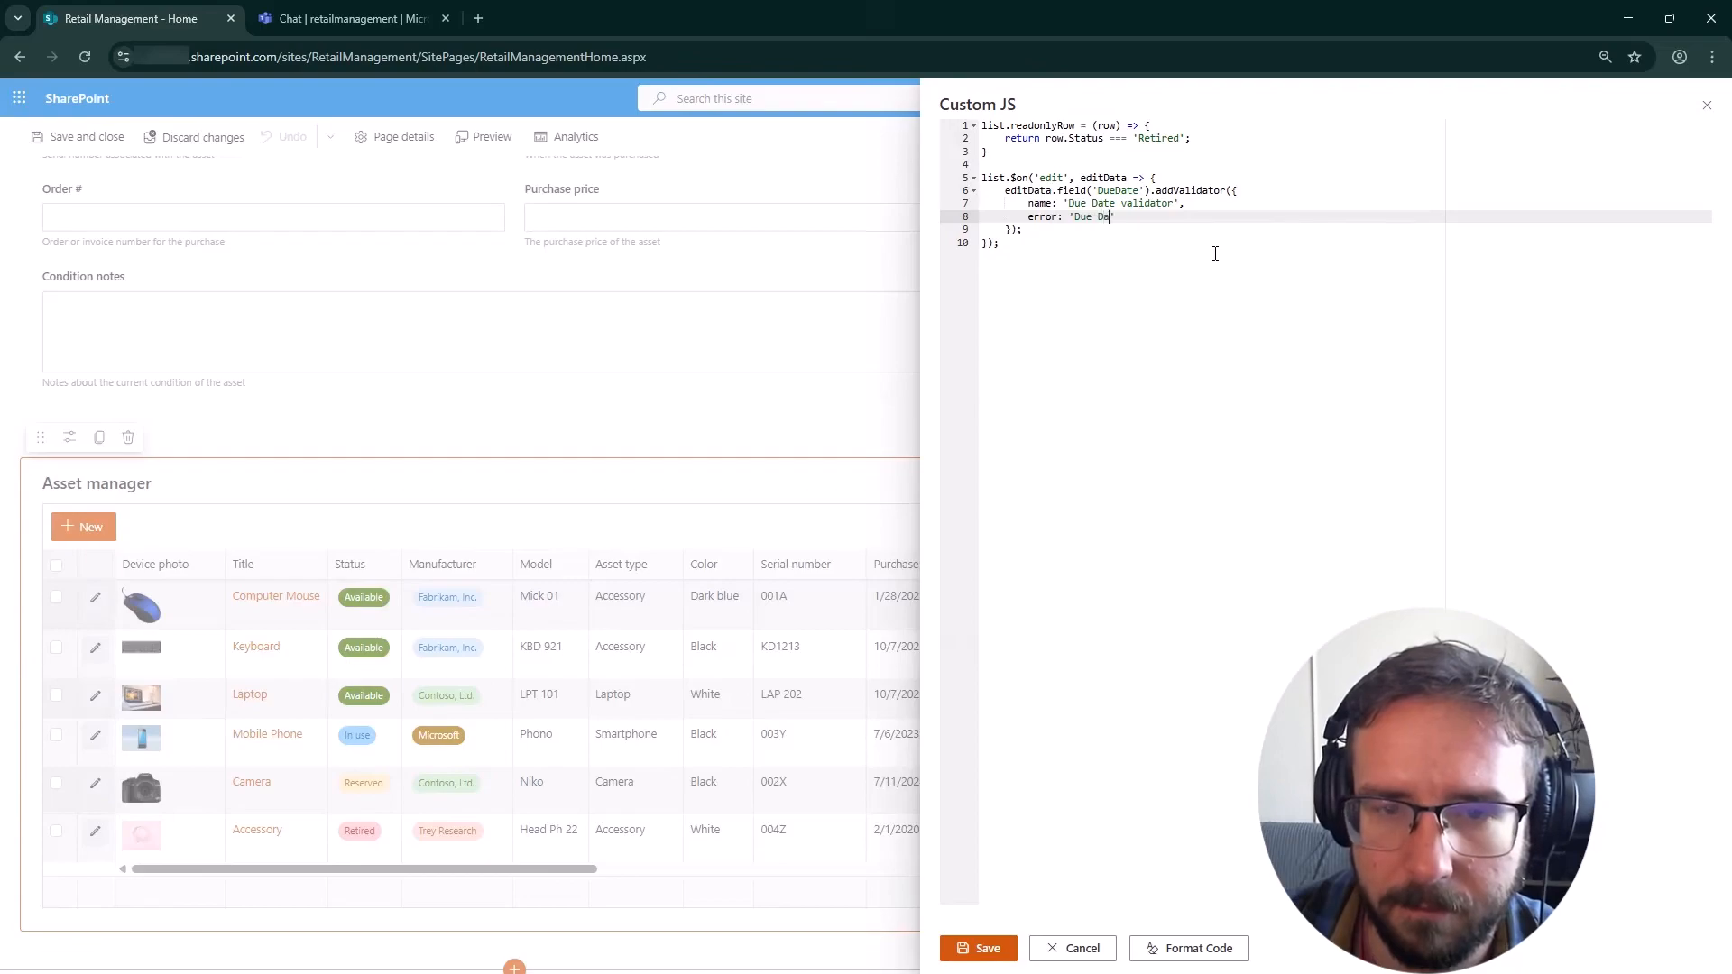
type("Date is")
key("BackSpace")
key("BackSpace")
type("must be ")
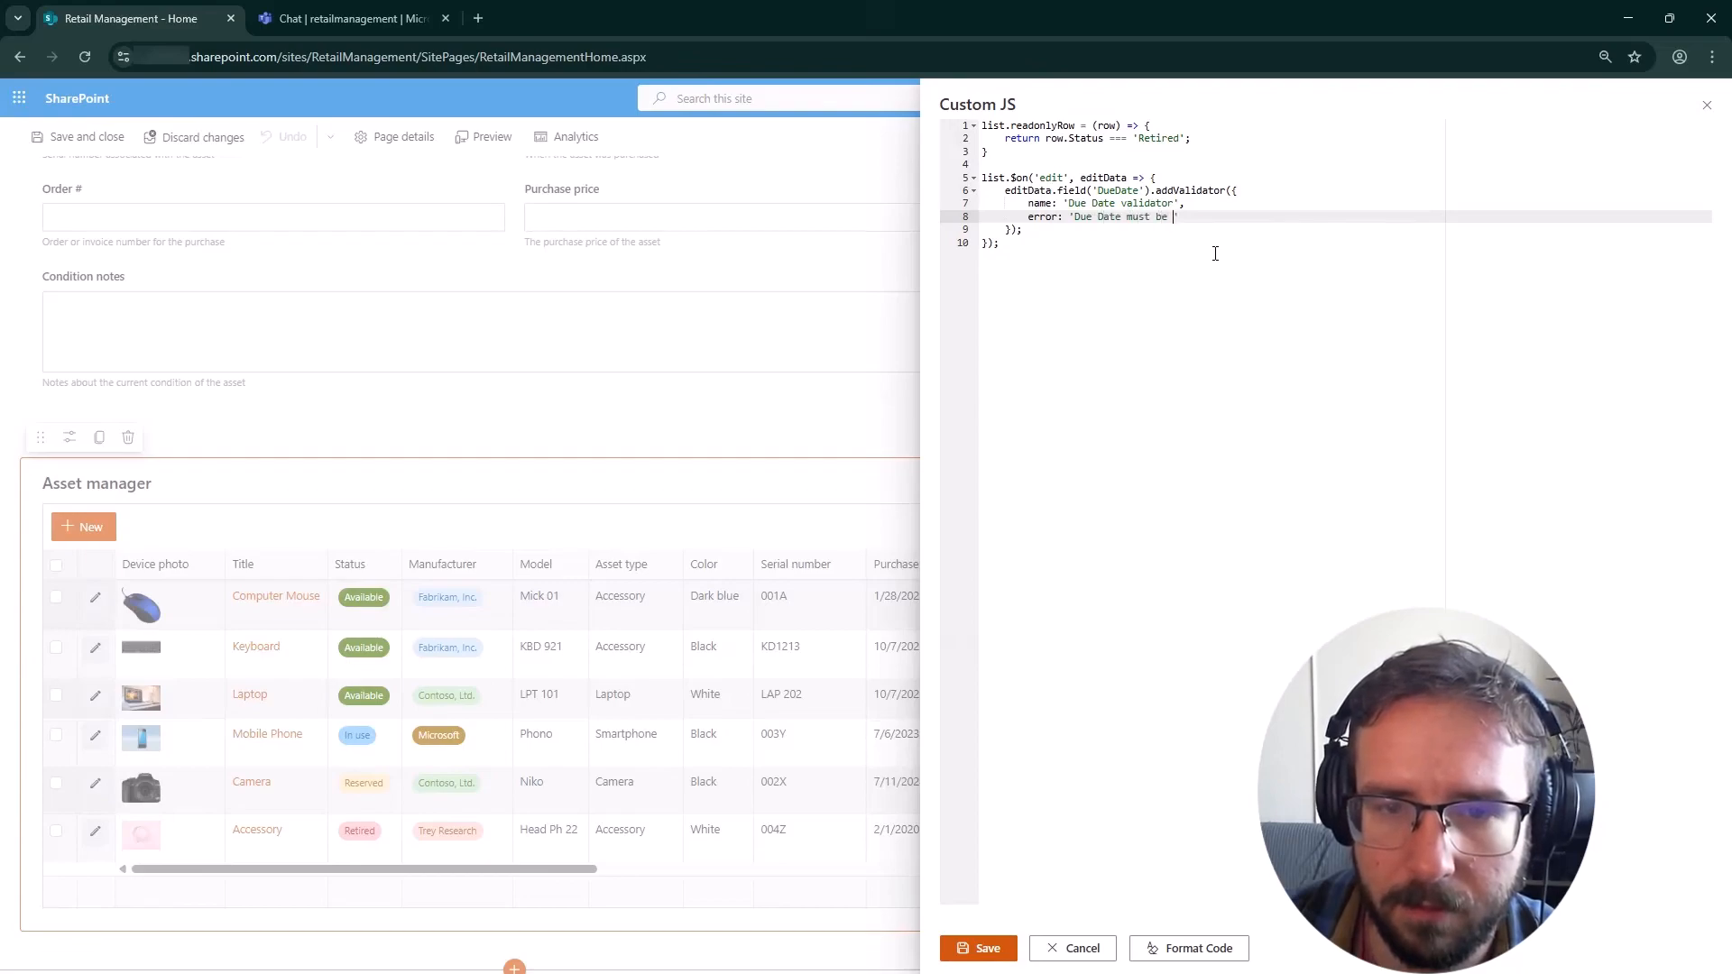
type("in the future for ")
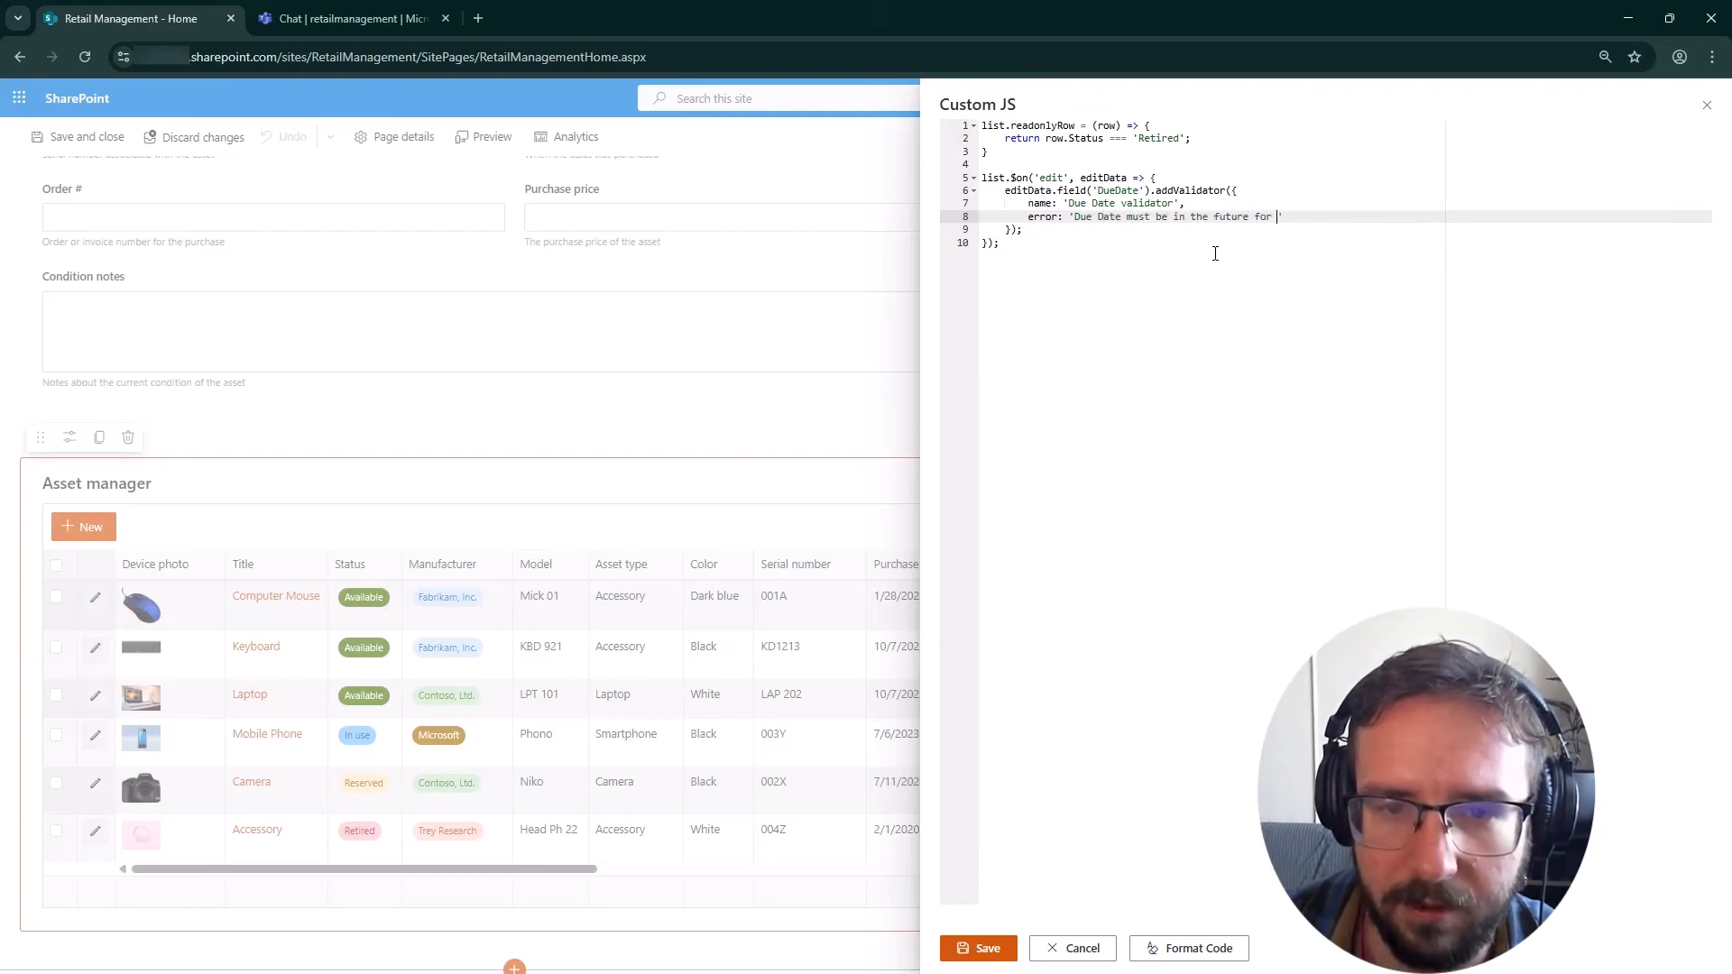
type("In use and Reserved ")
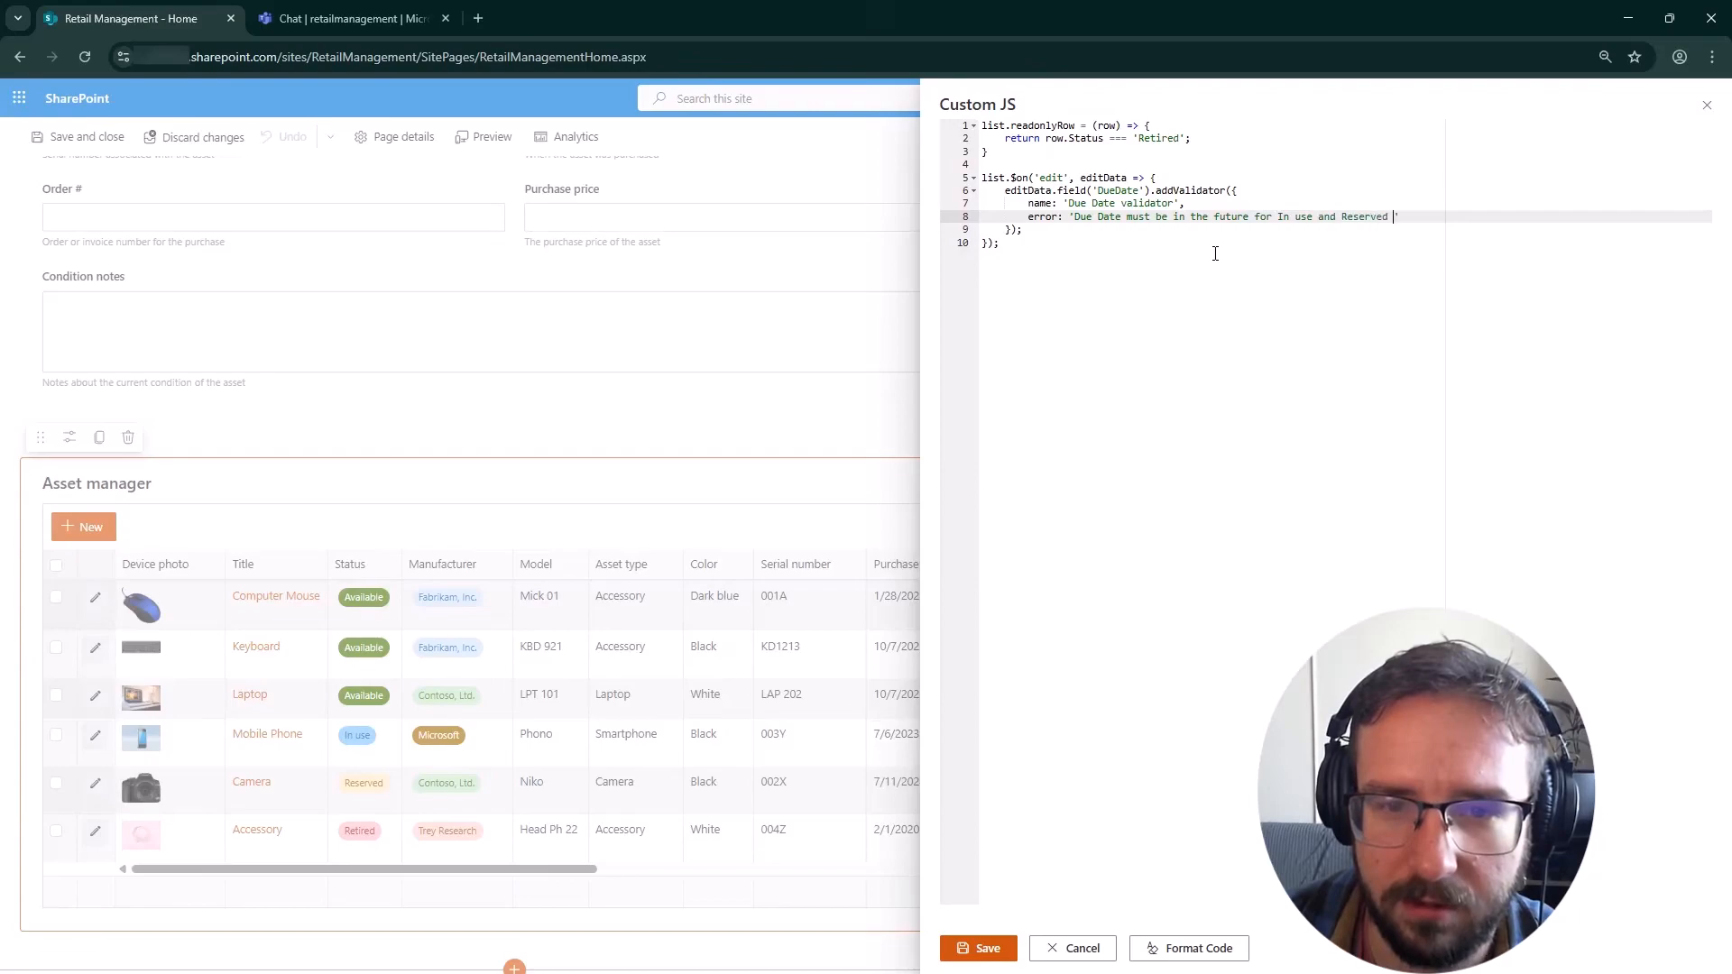
type("items'")
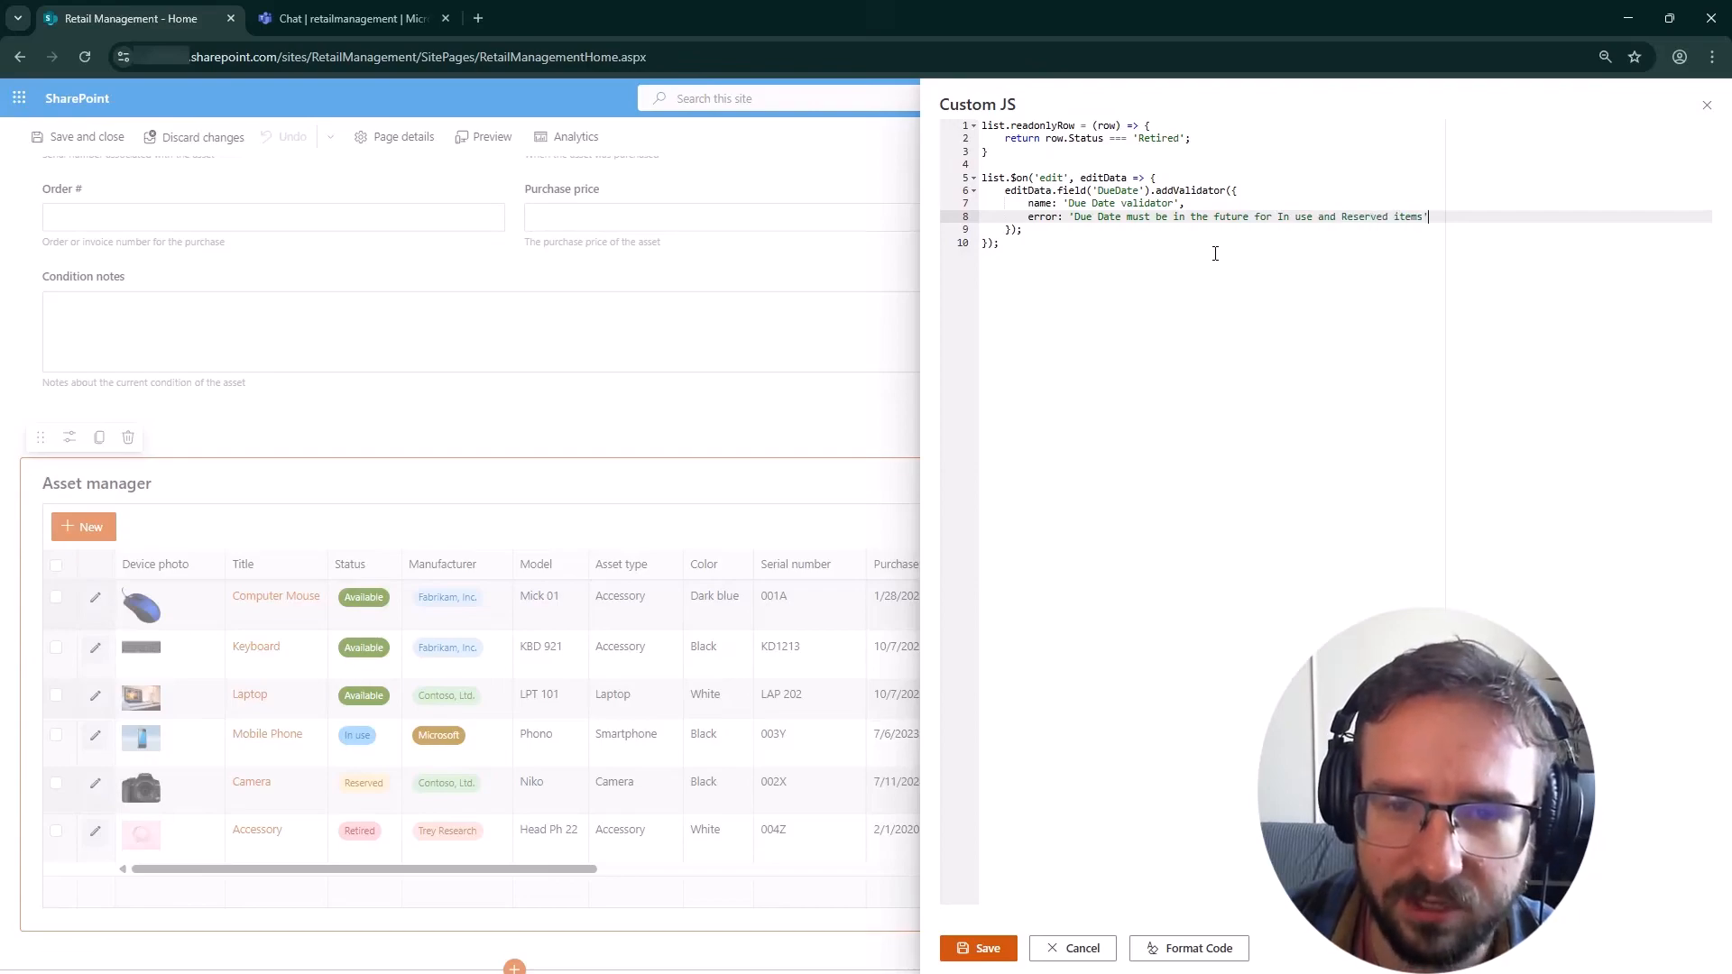
type(",")
- Add an empty validate: value => { } function below the validator's error text
key("Return")
type("validate: val")
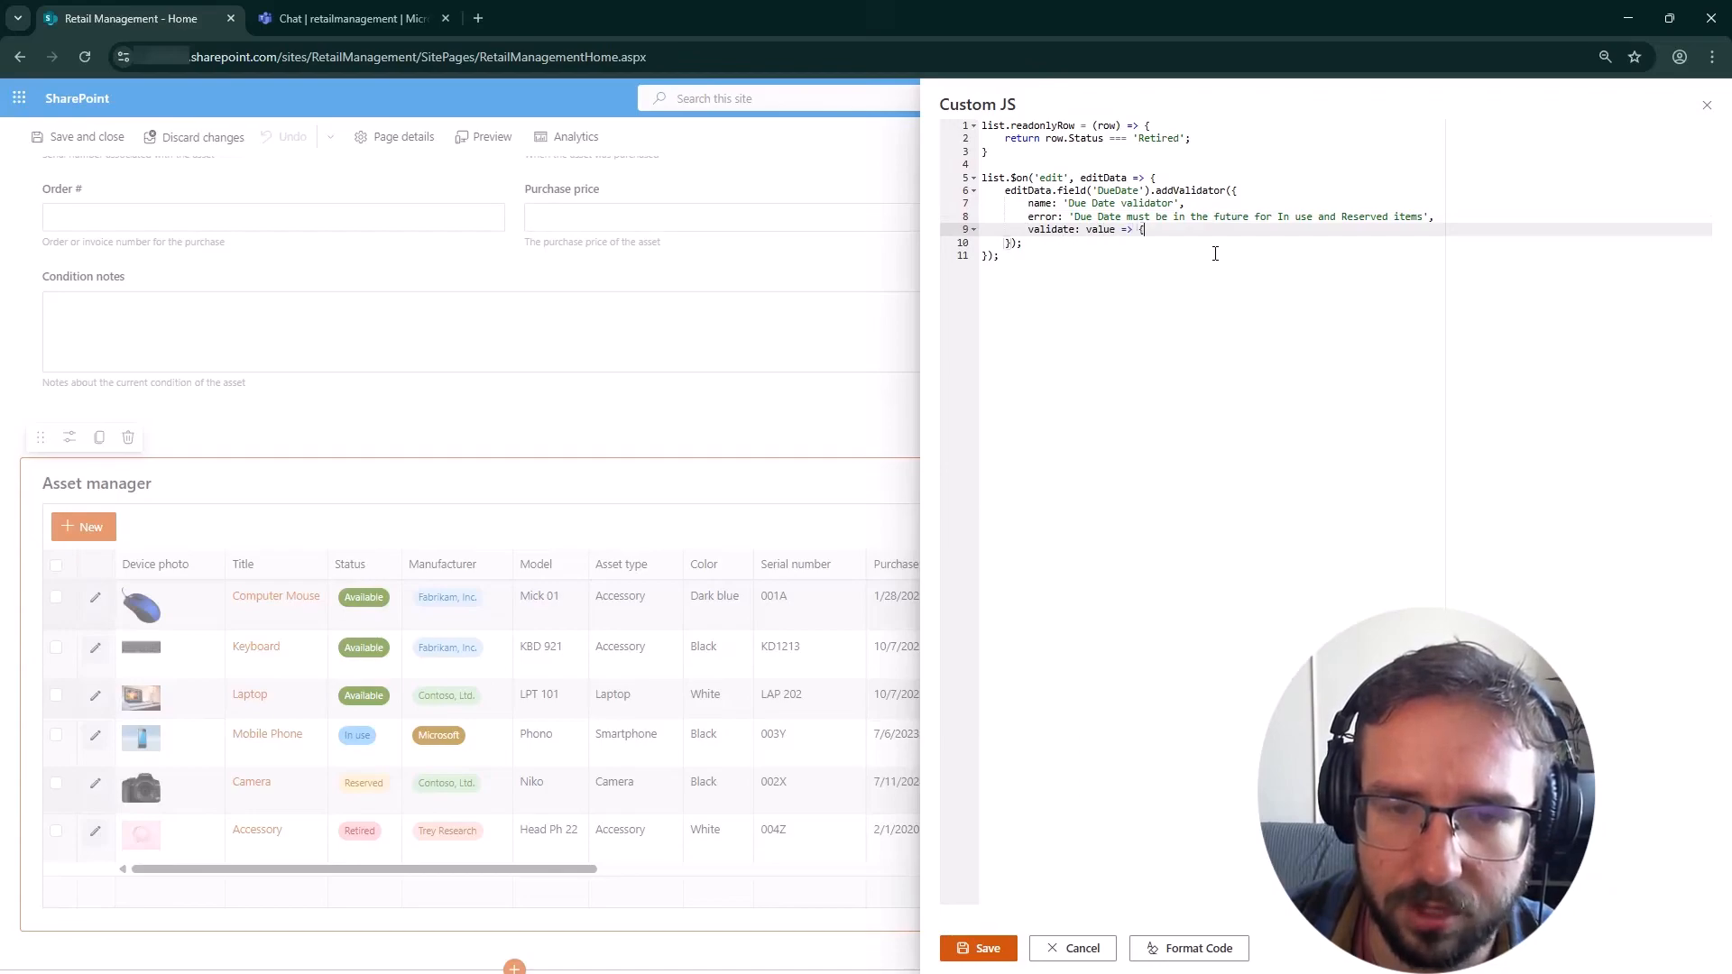
type("ue => {")
key("Return")
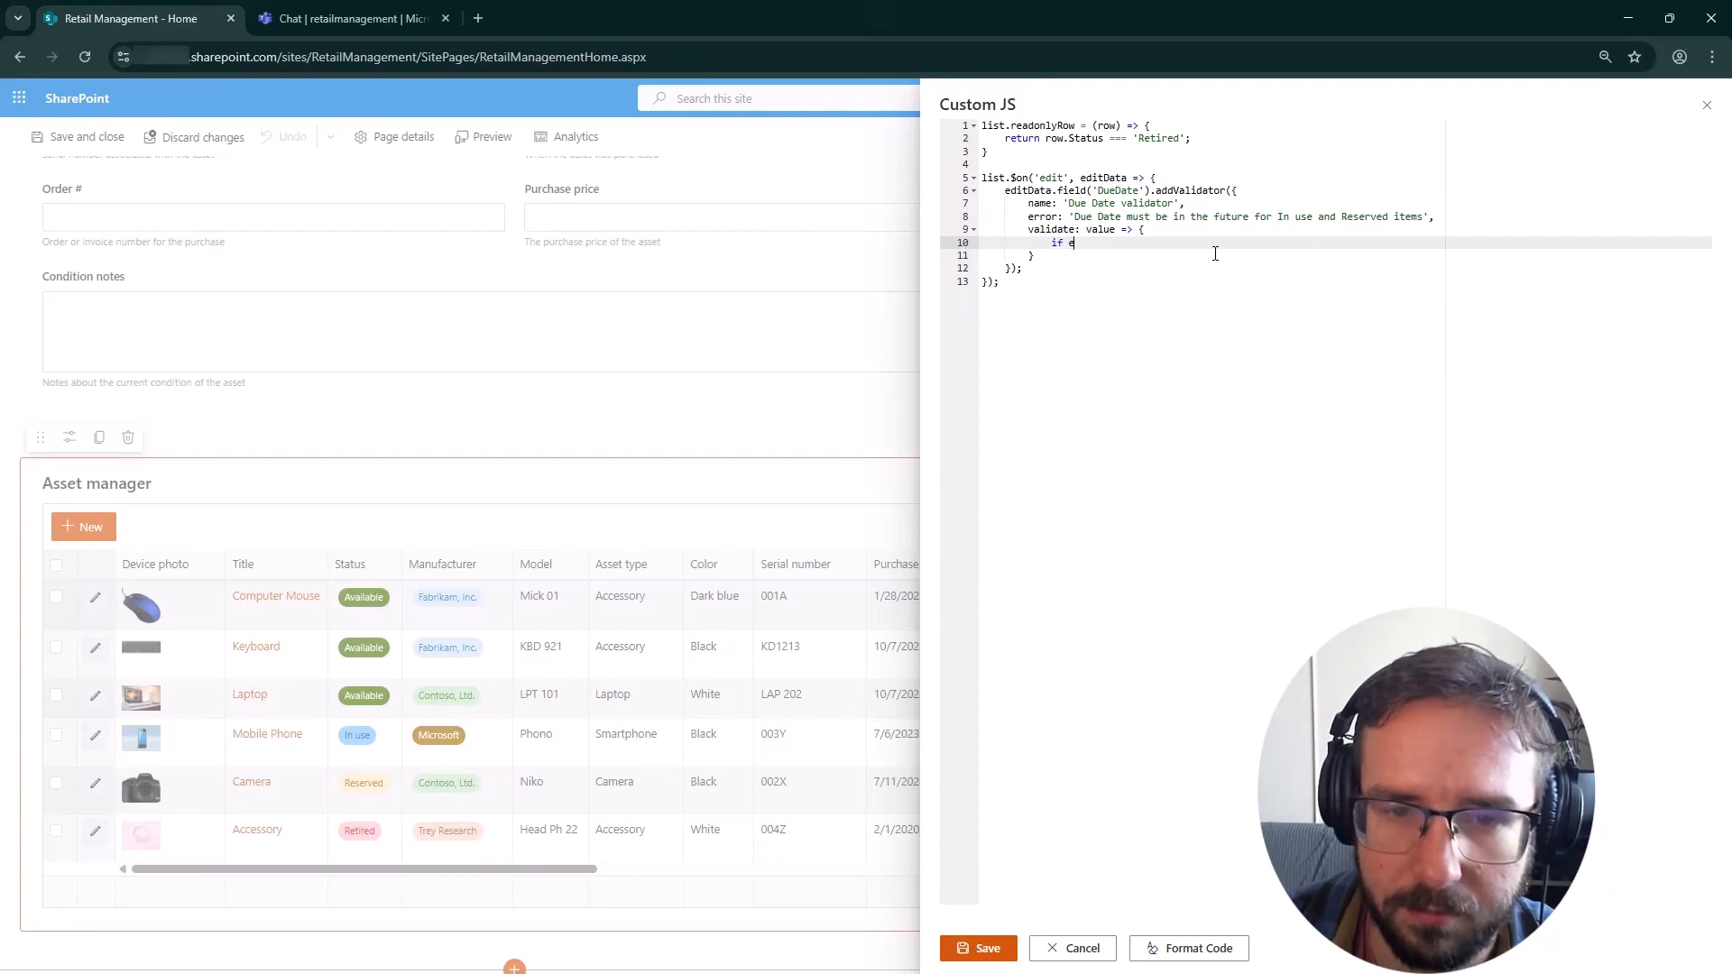
- In the validate function, declare const status = editData.field('Status').value; above an empty if() statement
type("if(edit")
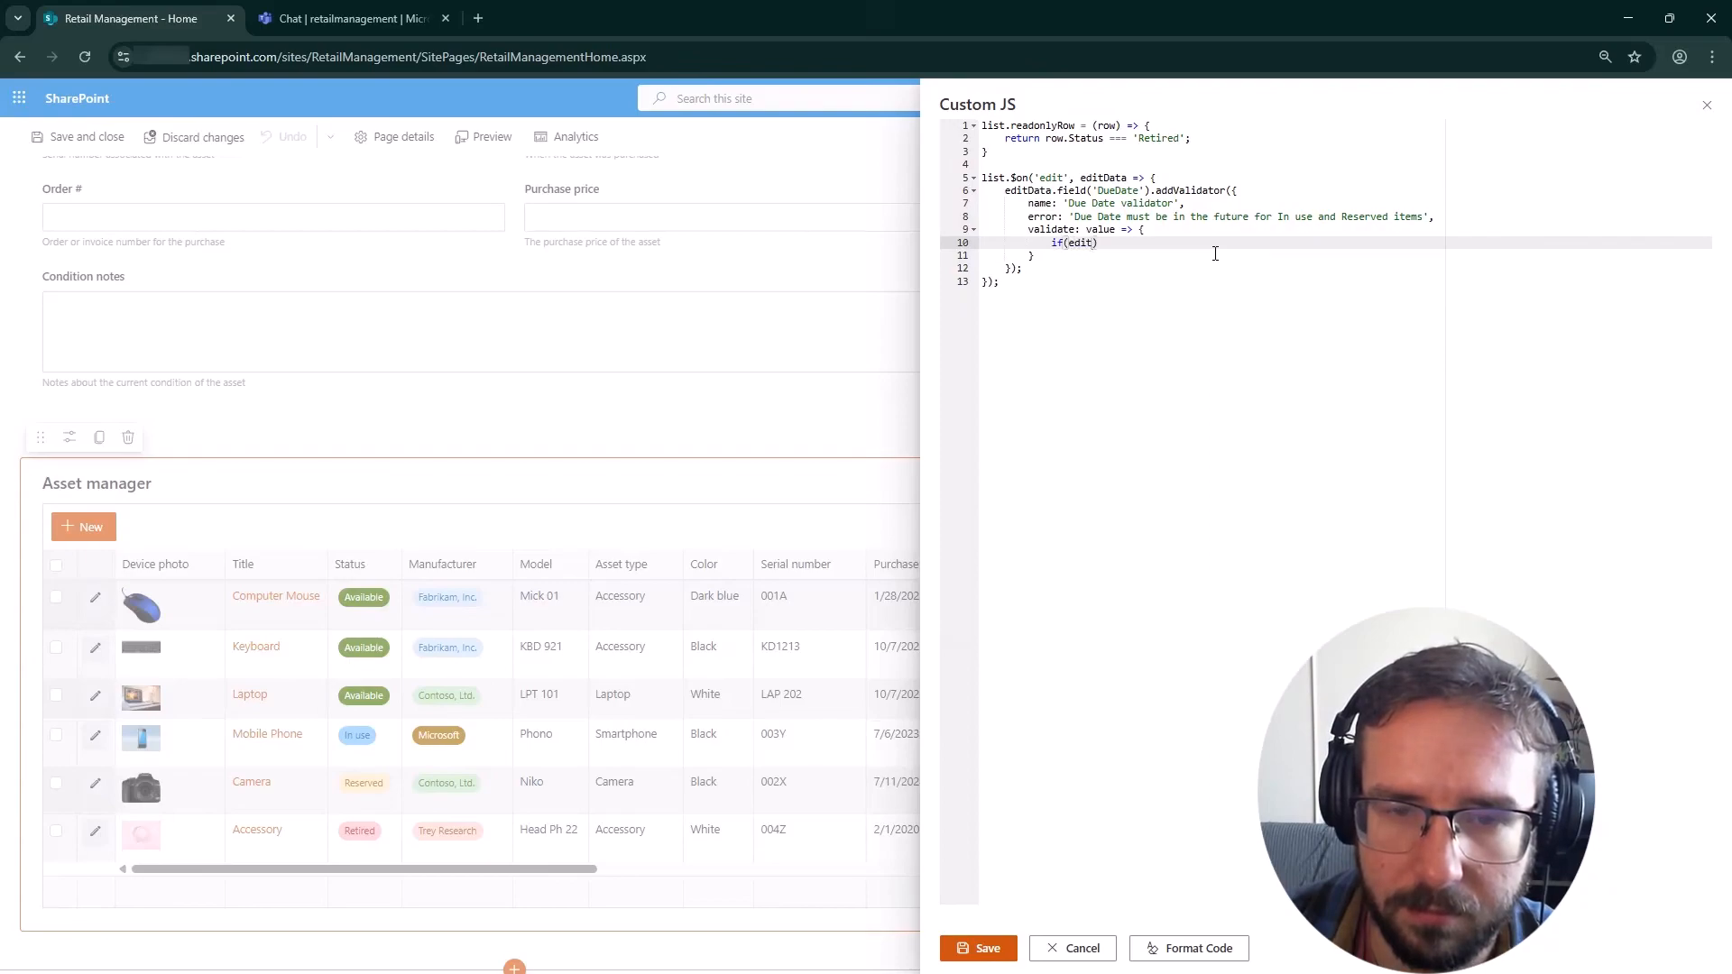
type("Data.field('")
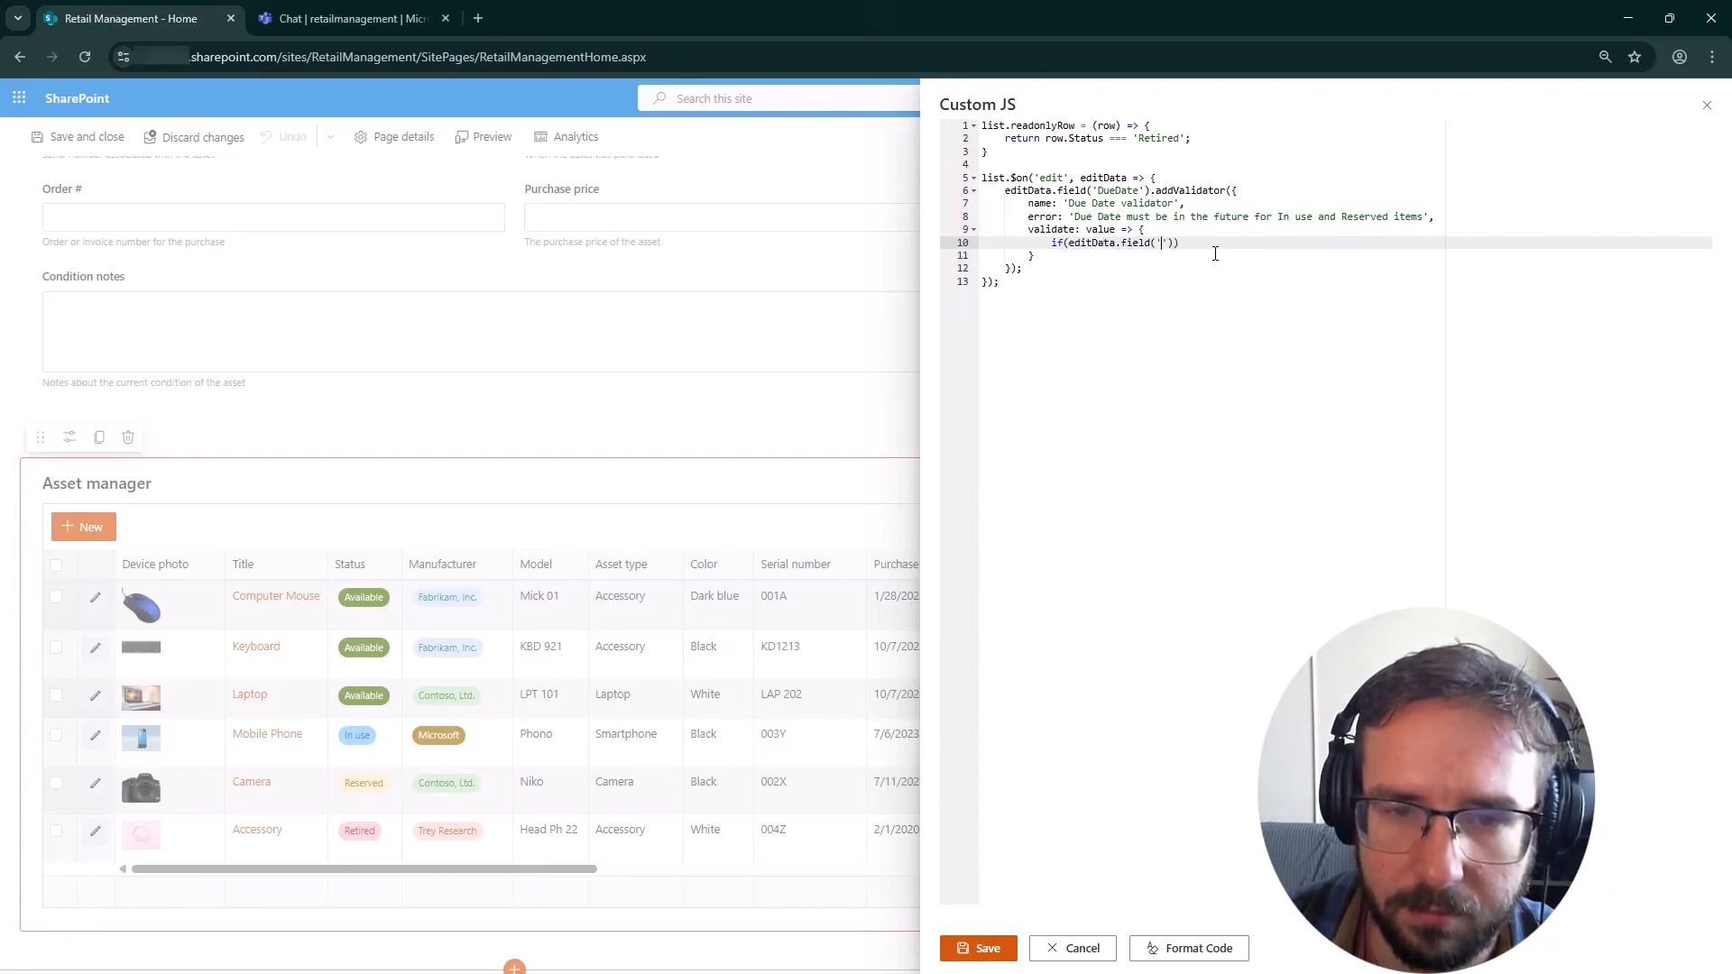
type("Status'")
left_click_drag(1067, 239, 1207, 242)
key("ctrl+x")
left_click(1157, 230)
key("Return")
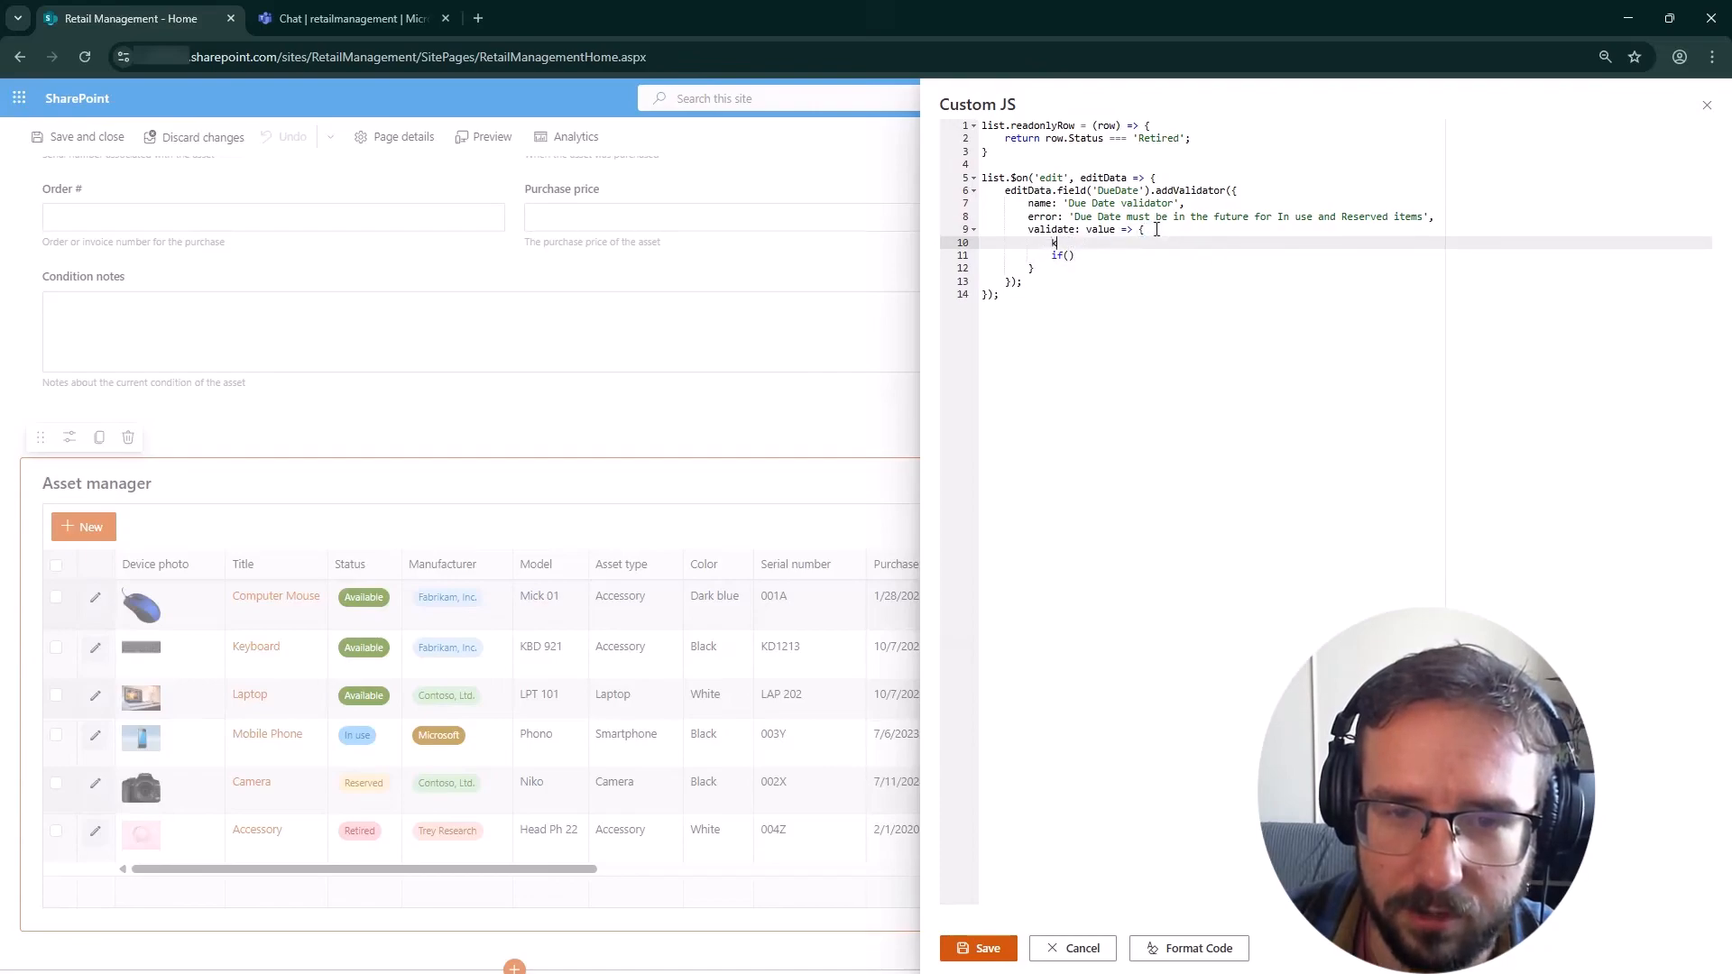
type("const status ")
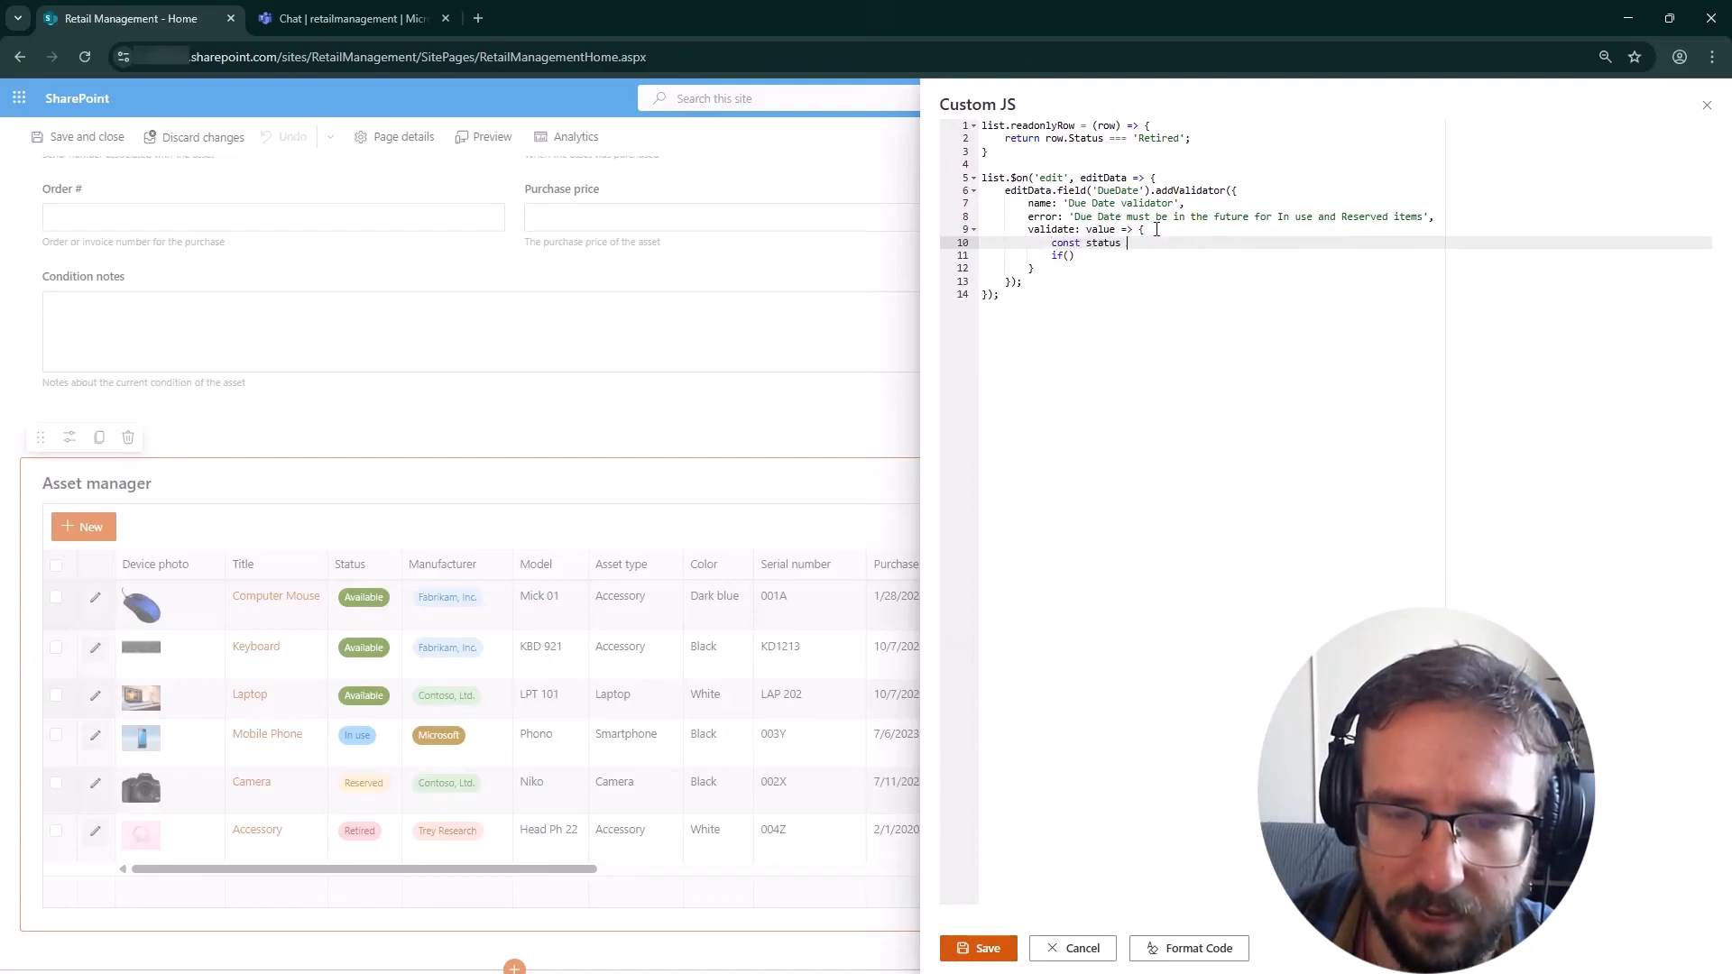
type("=")
key("ctrl+v")
type(".value;")
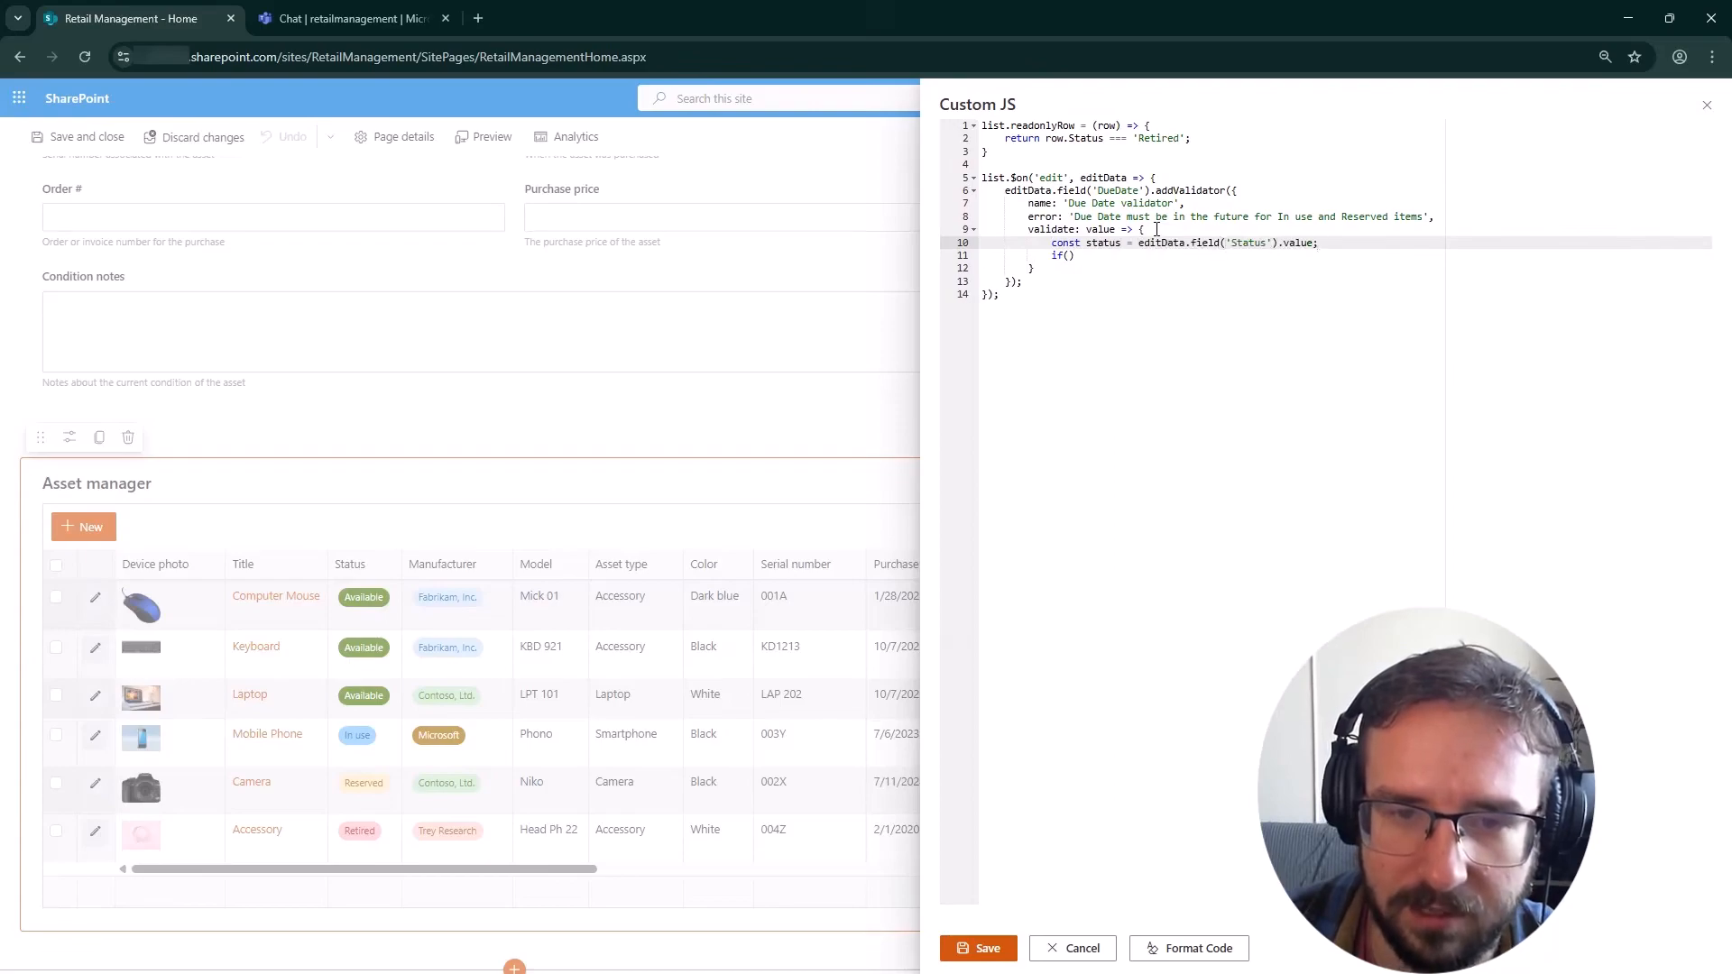
- Make the if statement return value > new Date() when status === 'In use' || status === 'Reserved'
left_click(1068, 256)
type("status")
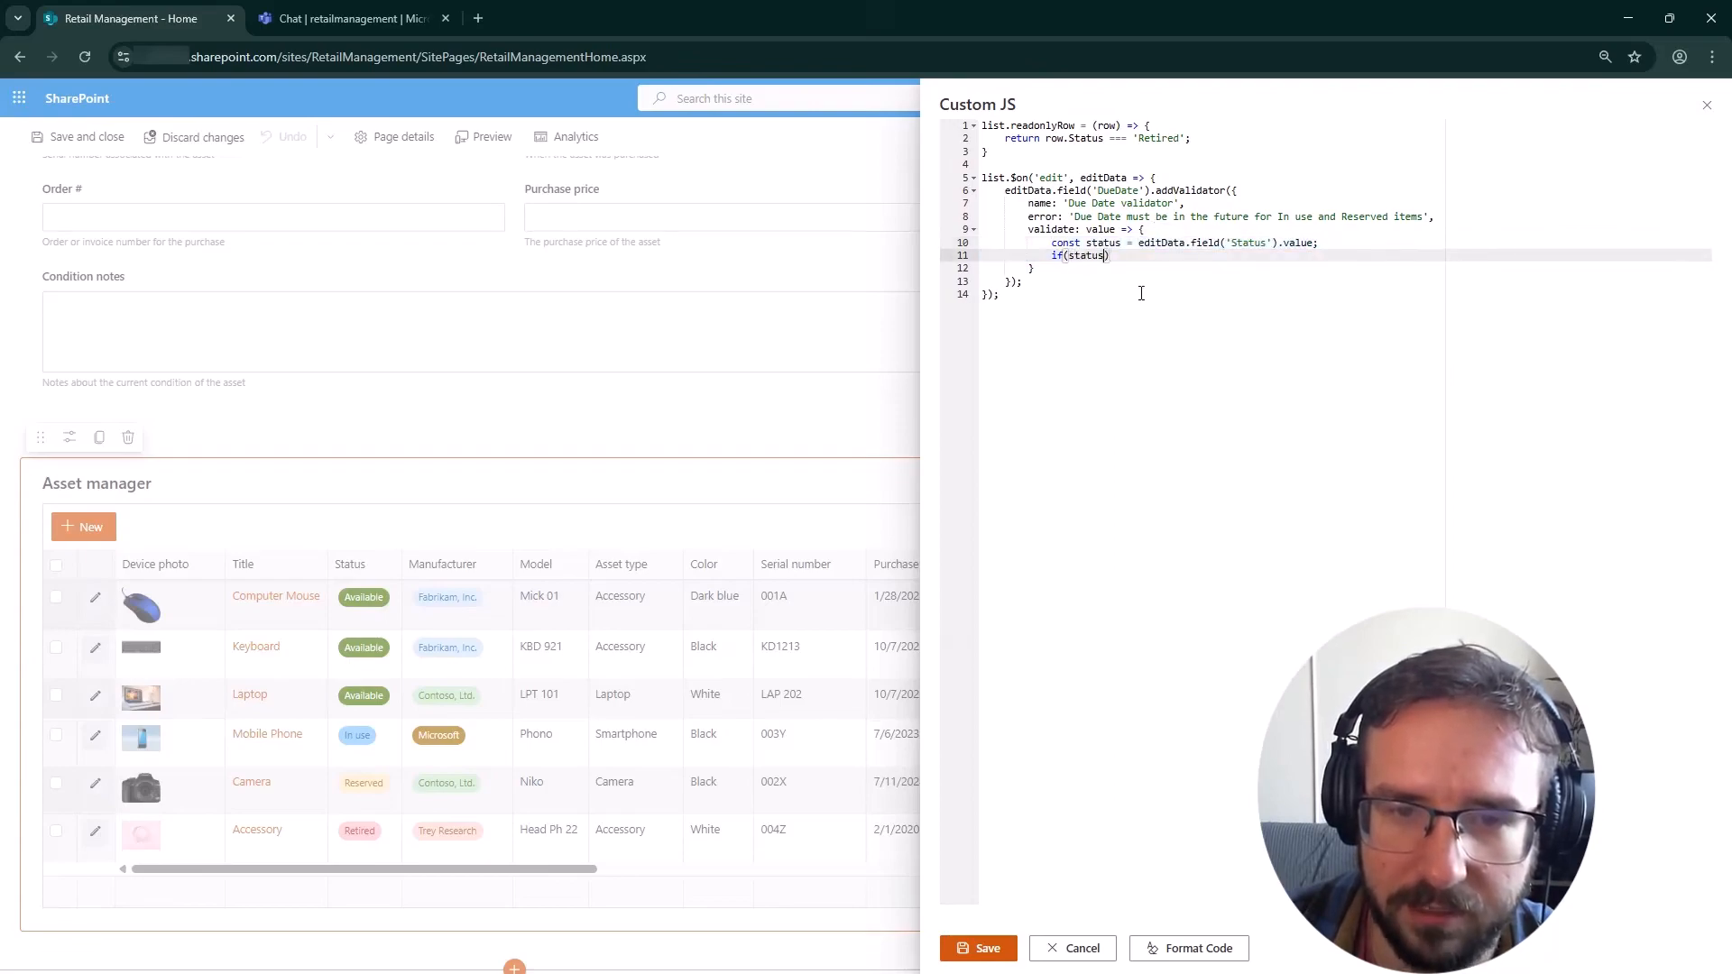
type(" ==")
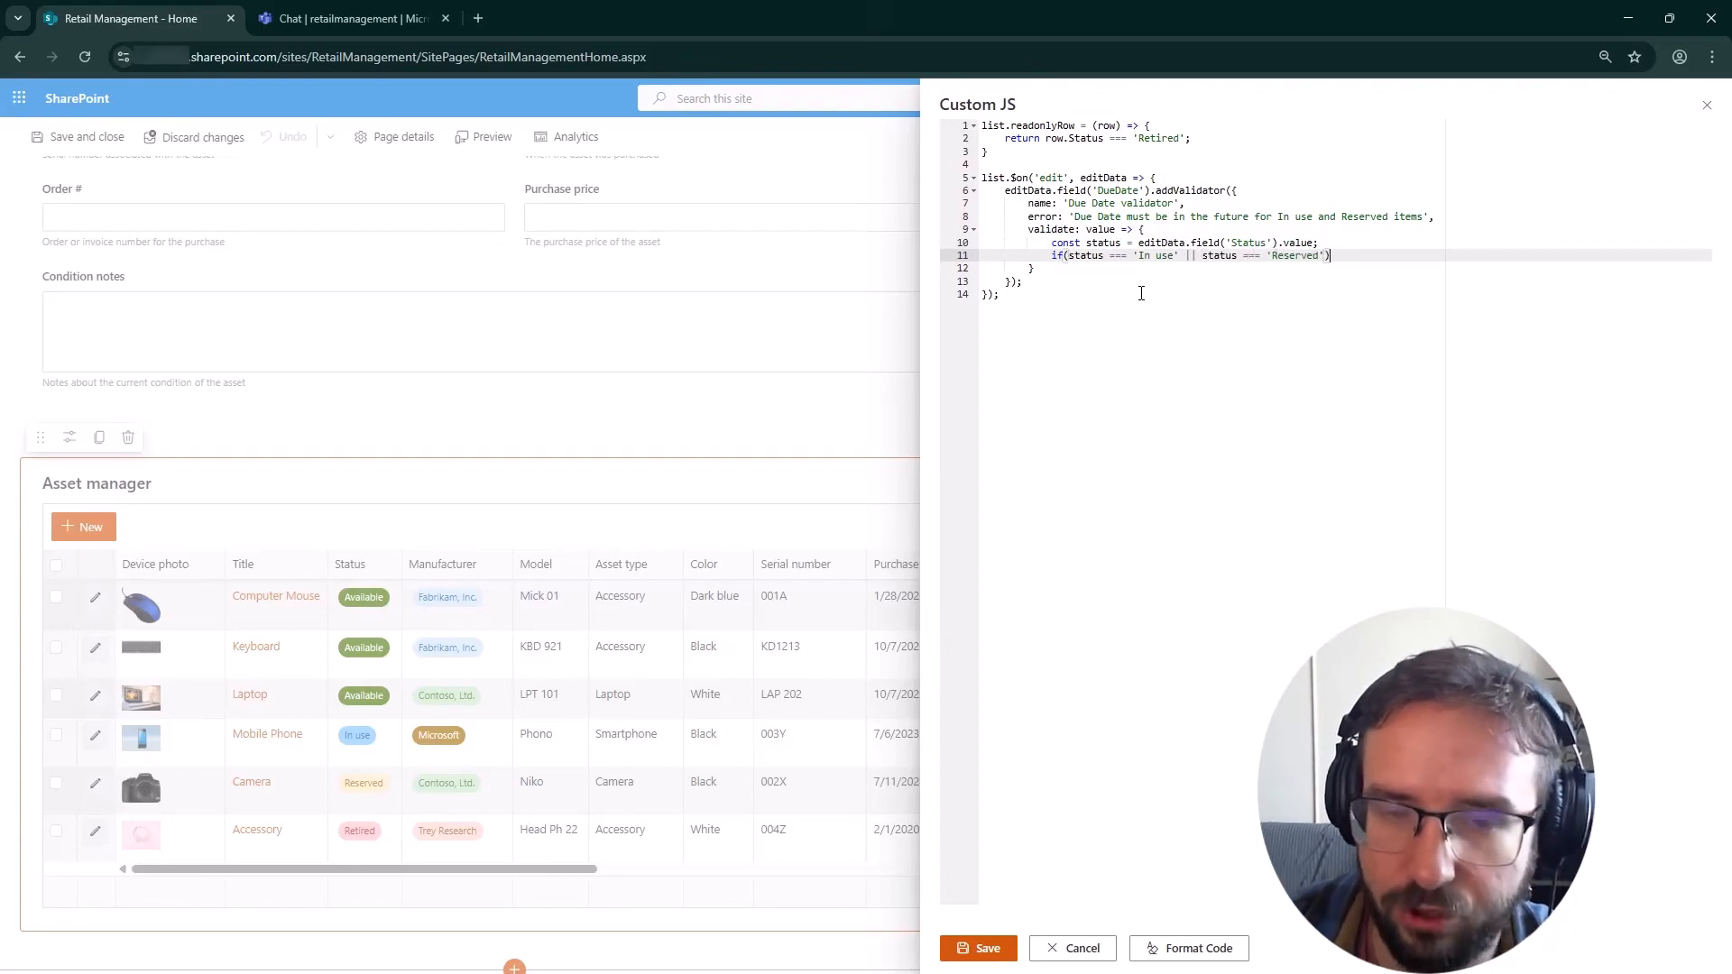
key("Return")
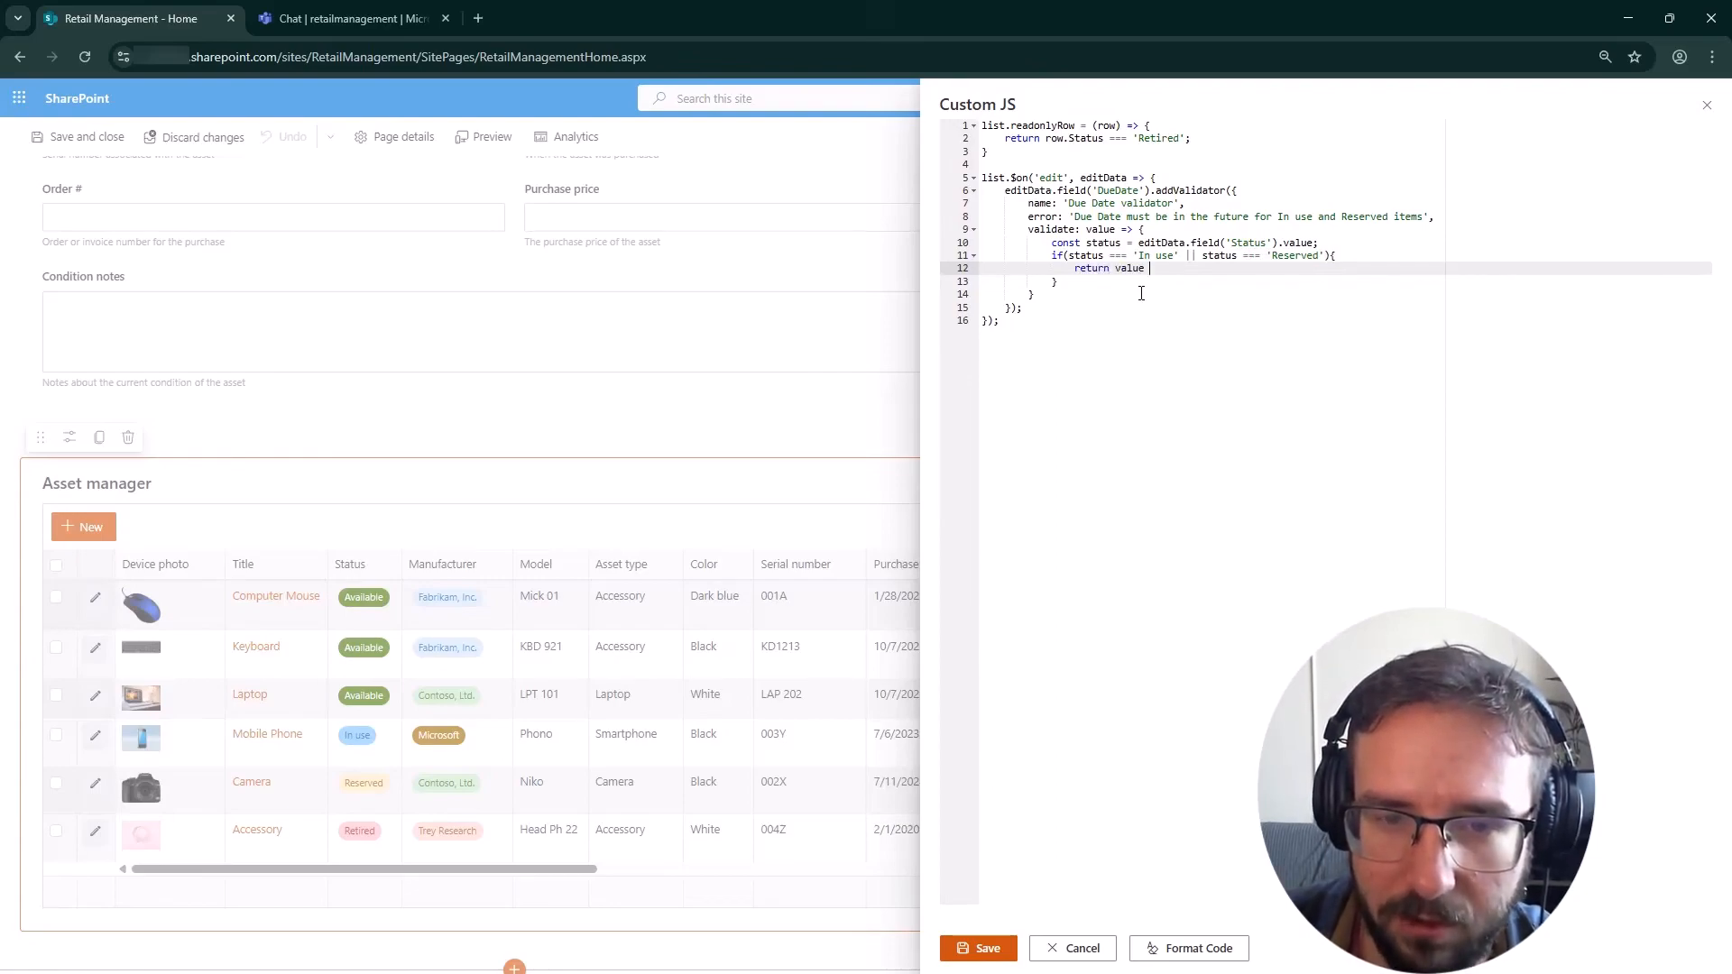
key("Down")
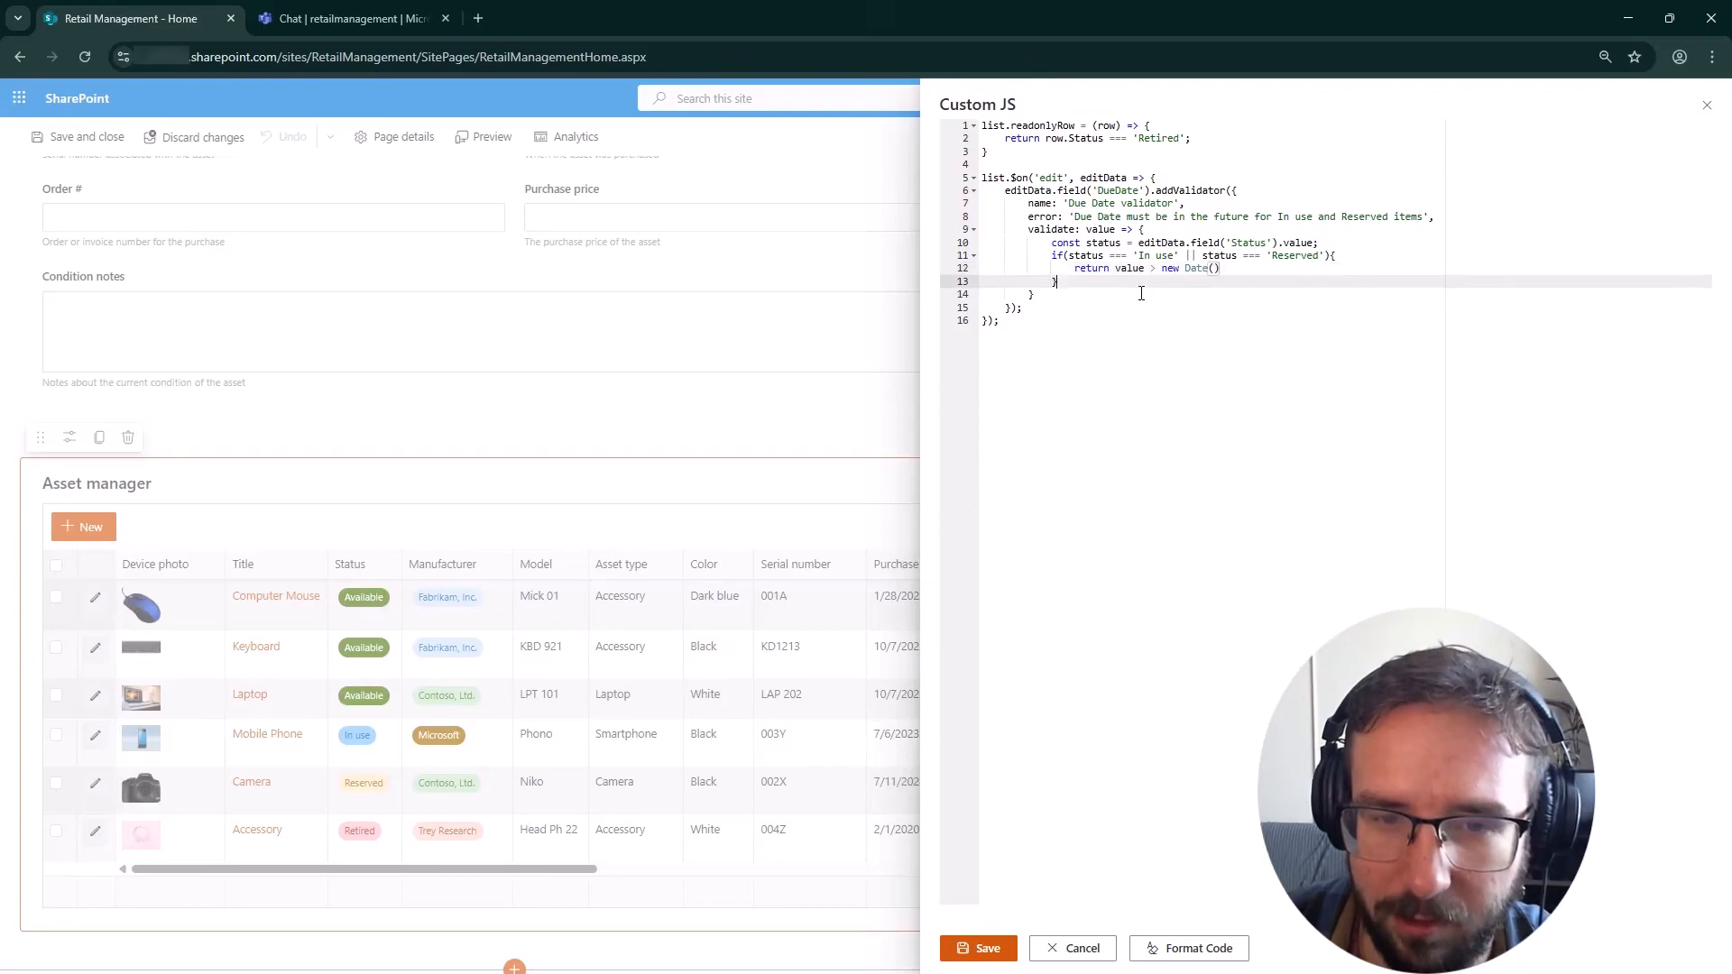
- Add return true; after the if block and a semicolon after new Date(), and save the Custom JS
key("Return")
type("return true;")
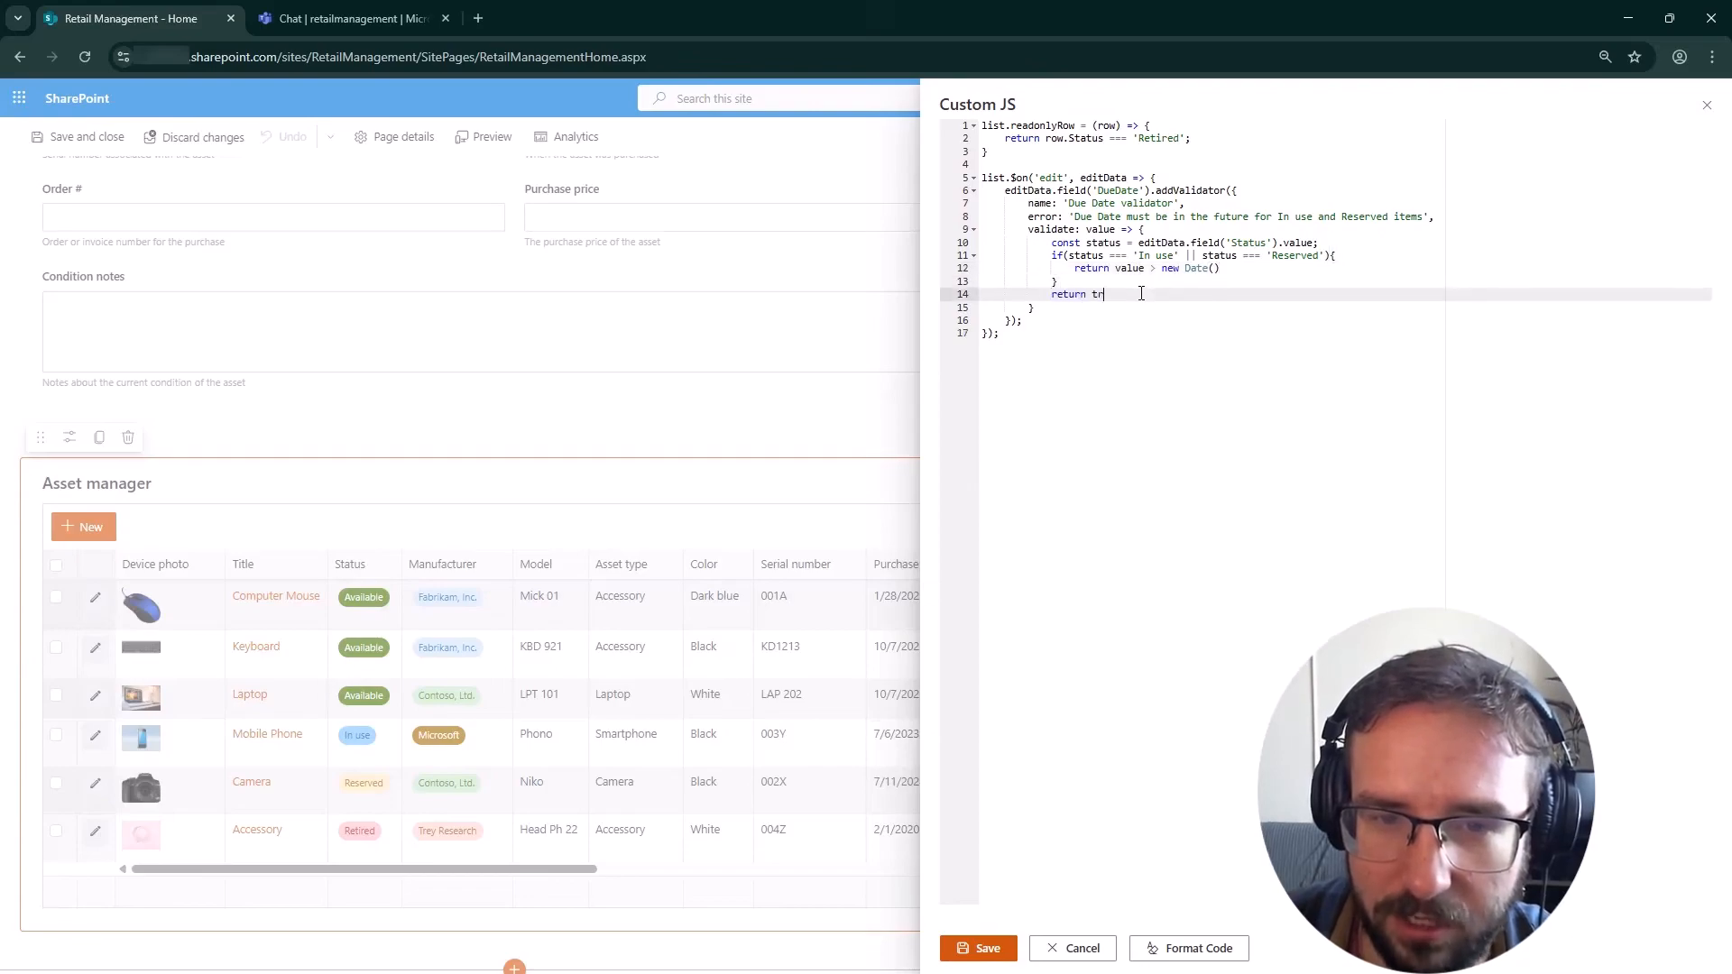
left_click(1223, 268)
left_click(1152, 781)
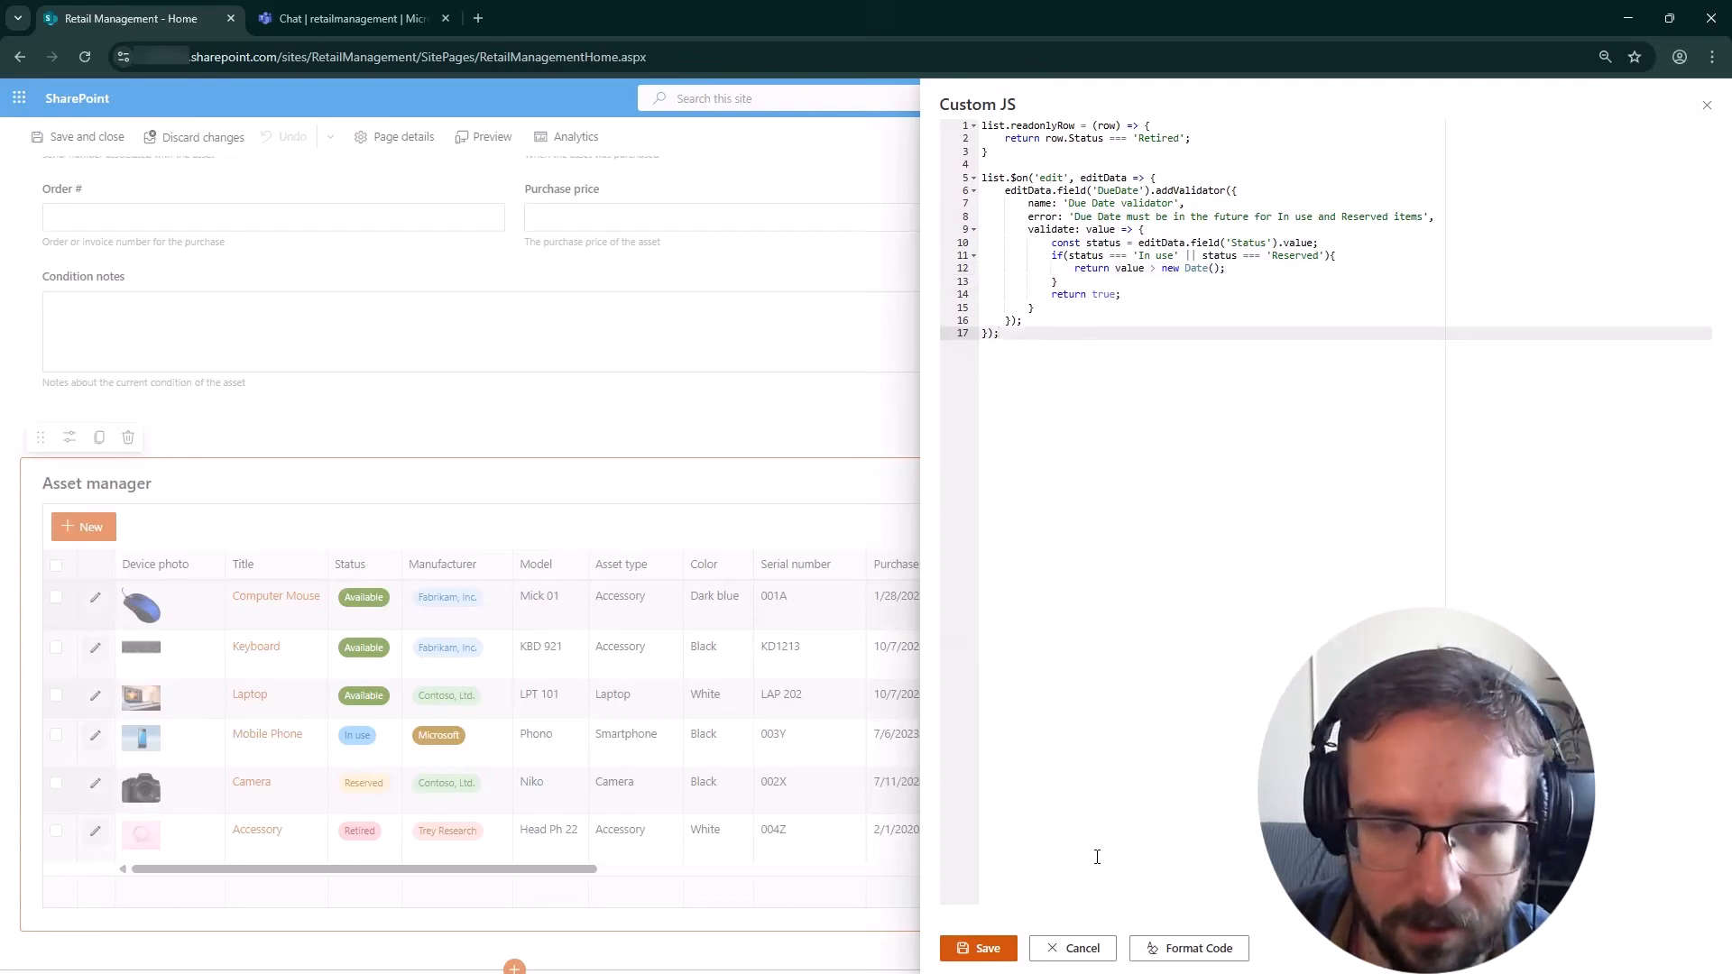
left_click(989, 949)
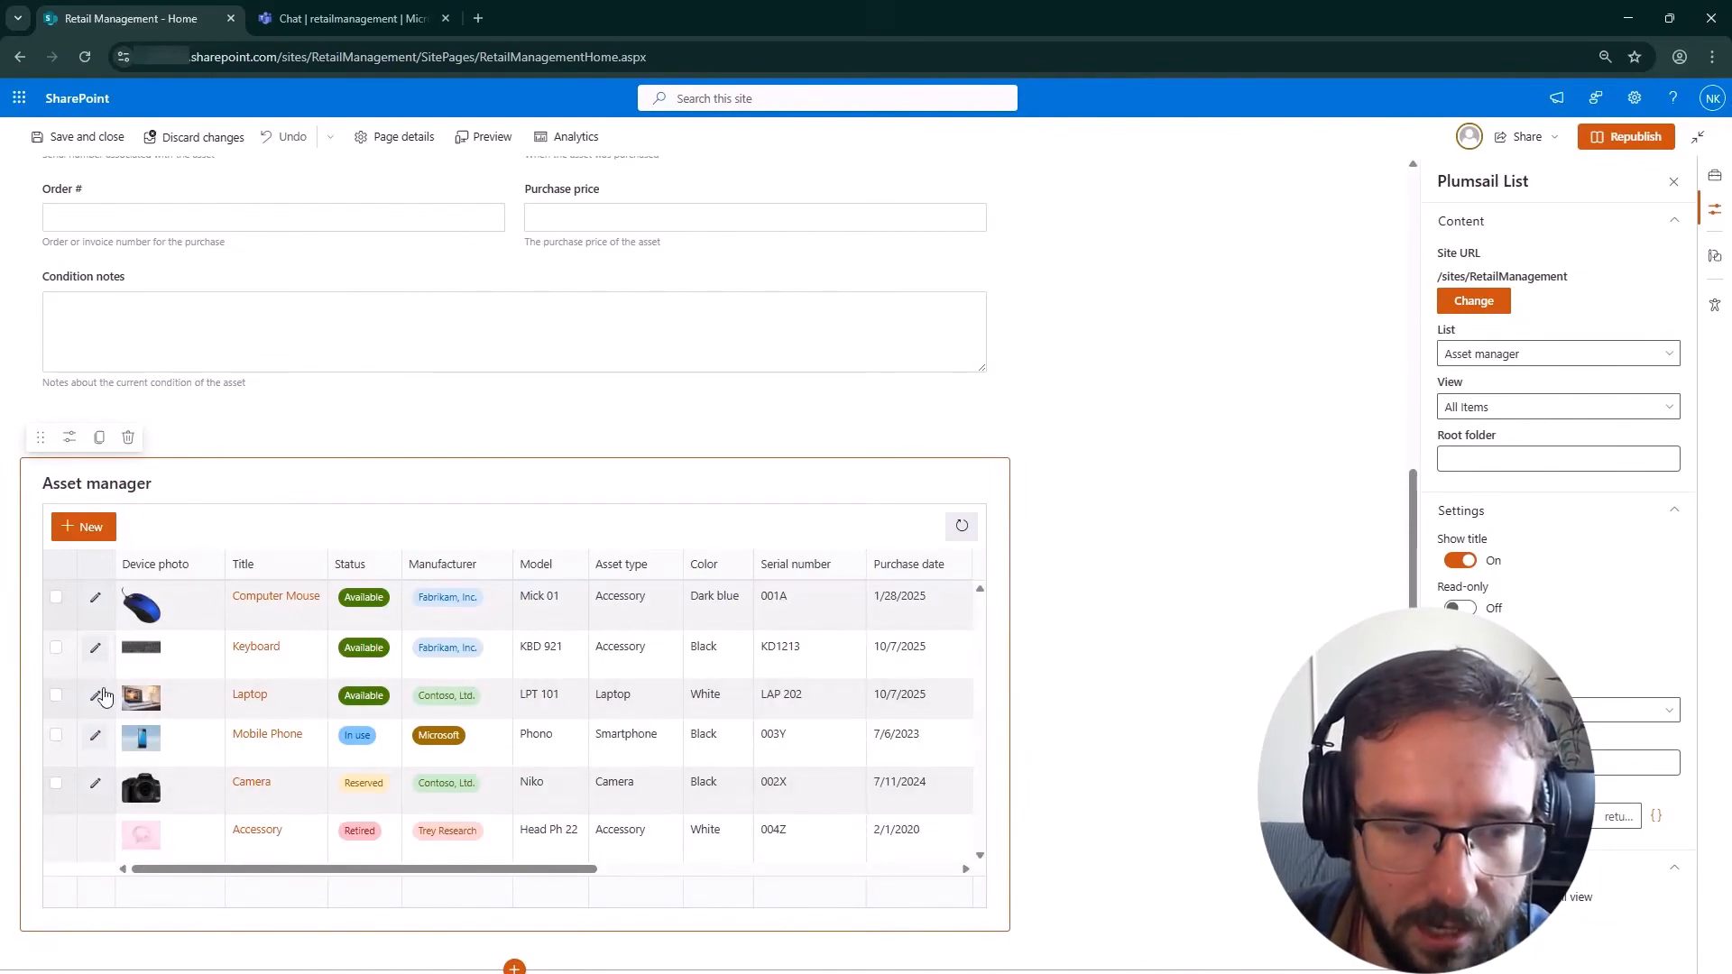
- Edit the Keyboard row inline, set its status to Reserved and try a due date of 10/5/2025
left_click(91, 651)
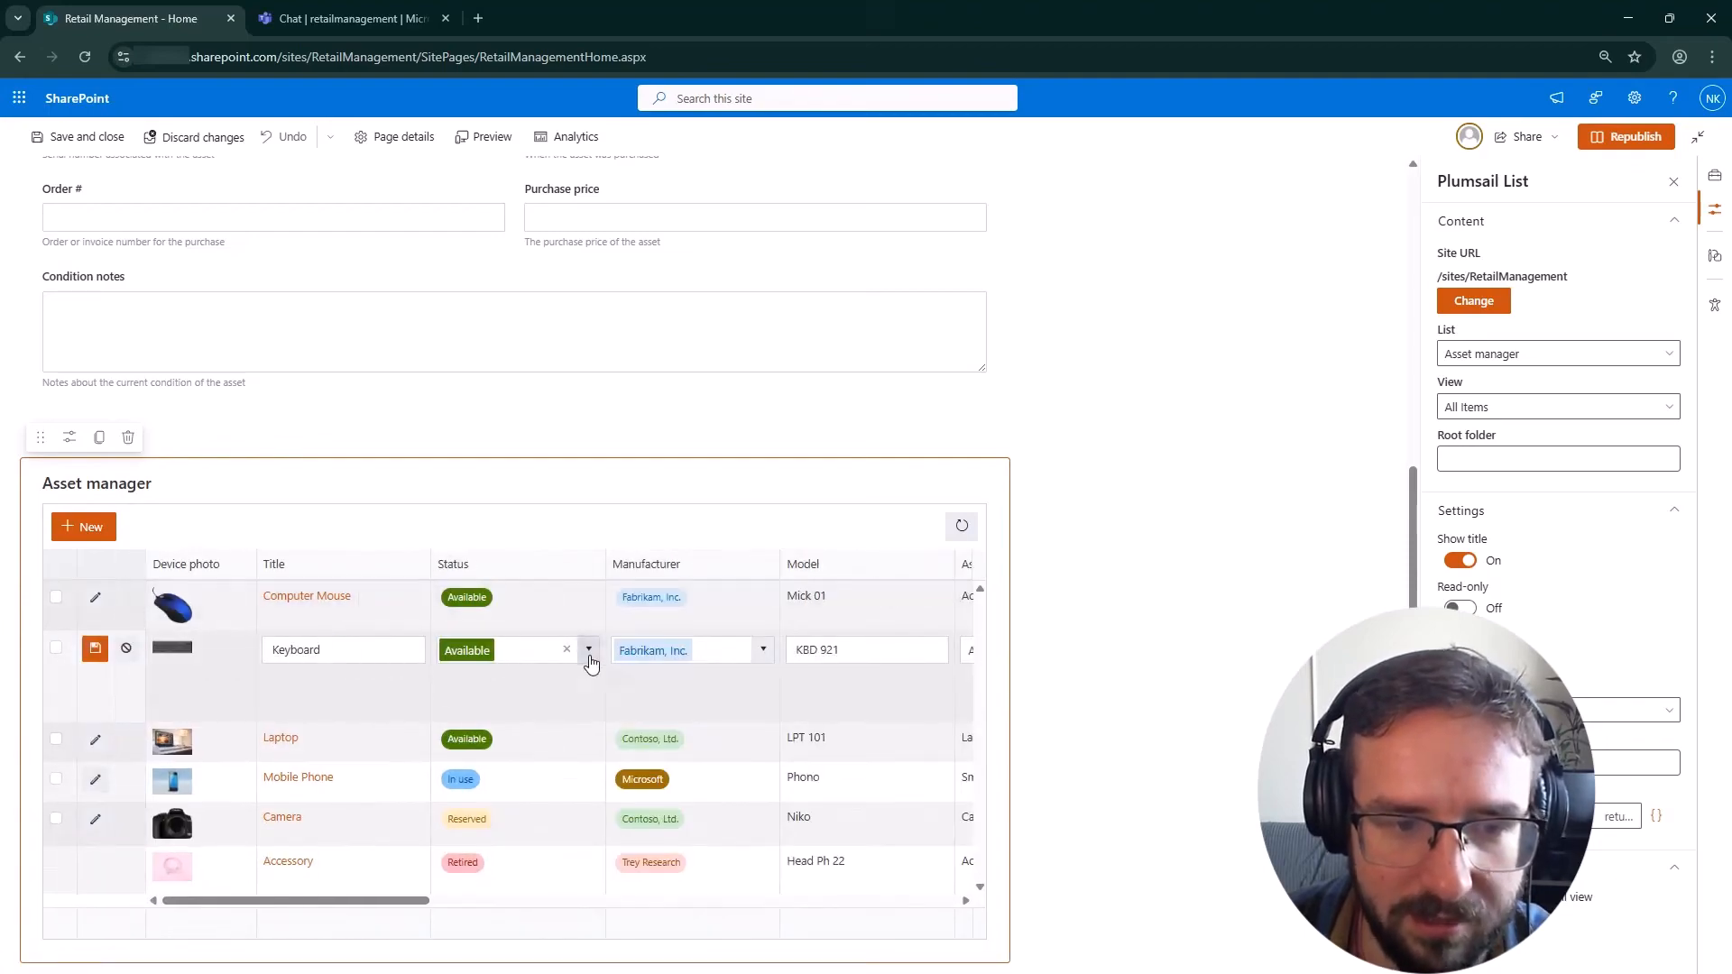
left_click(588, 650)
left_click(570, 709)
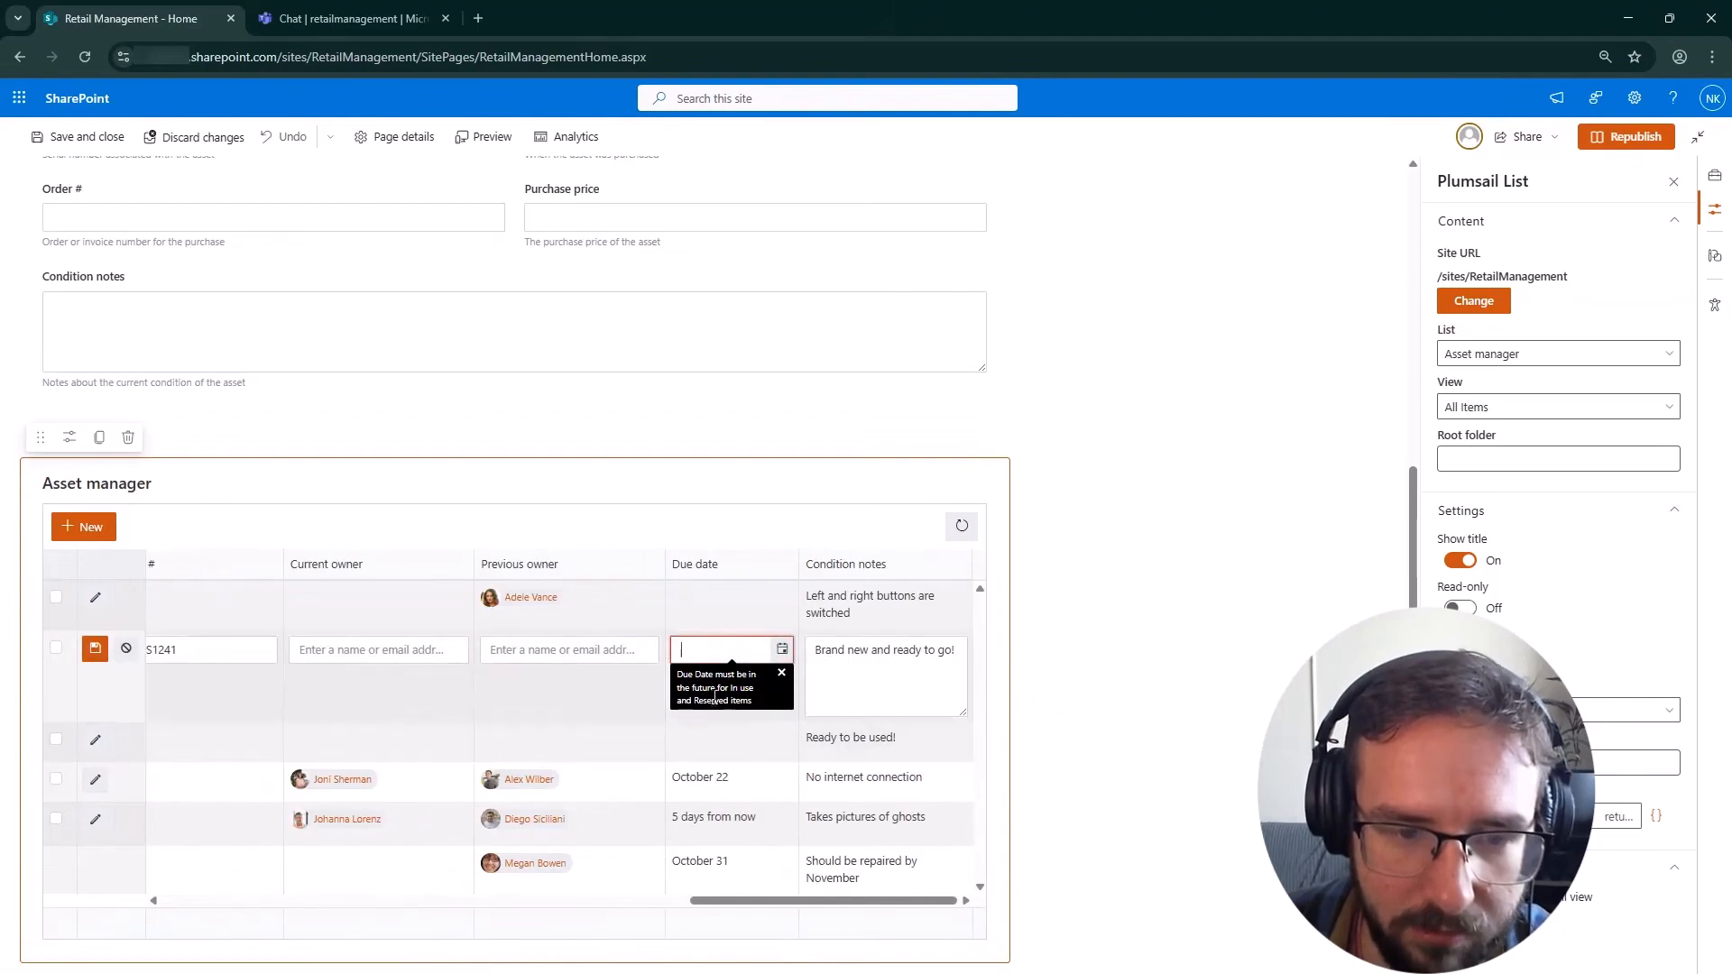
left_click(783, 649)
left_click(693, 780)
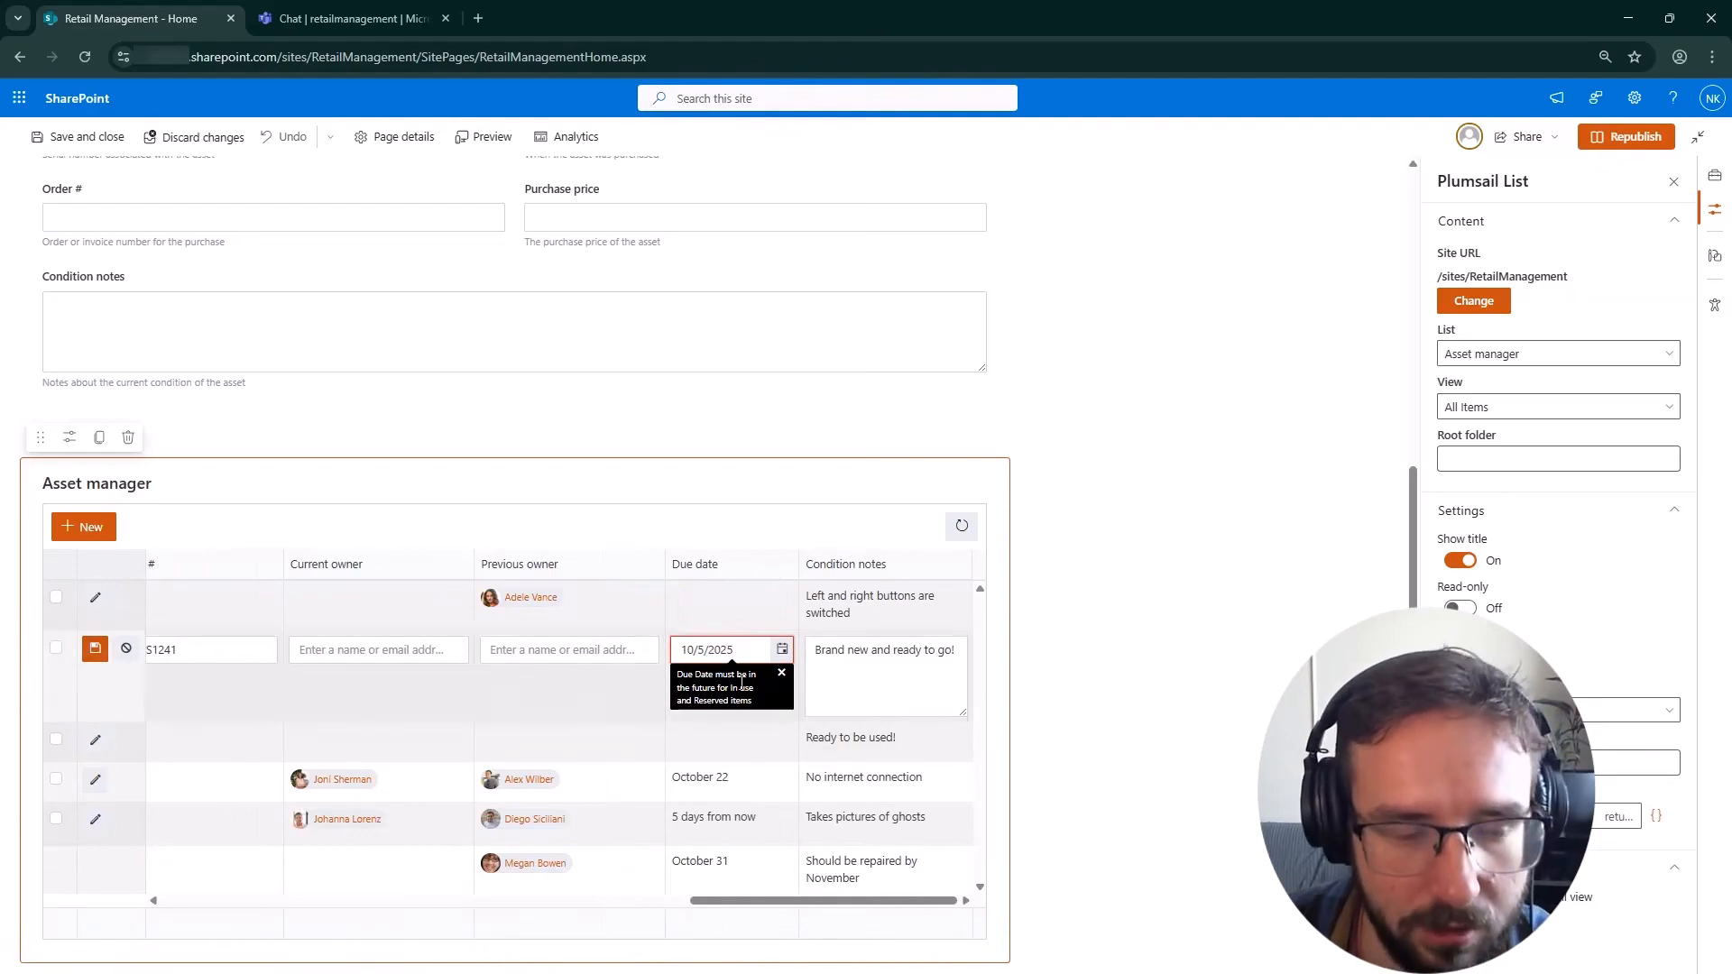
- Set the Keyboard row's due date to 10/11/2025 and save the row
left_click(783, 649)
left_click(888, 781)
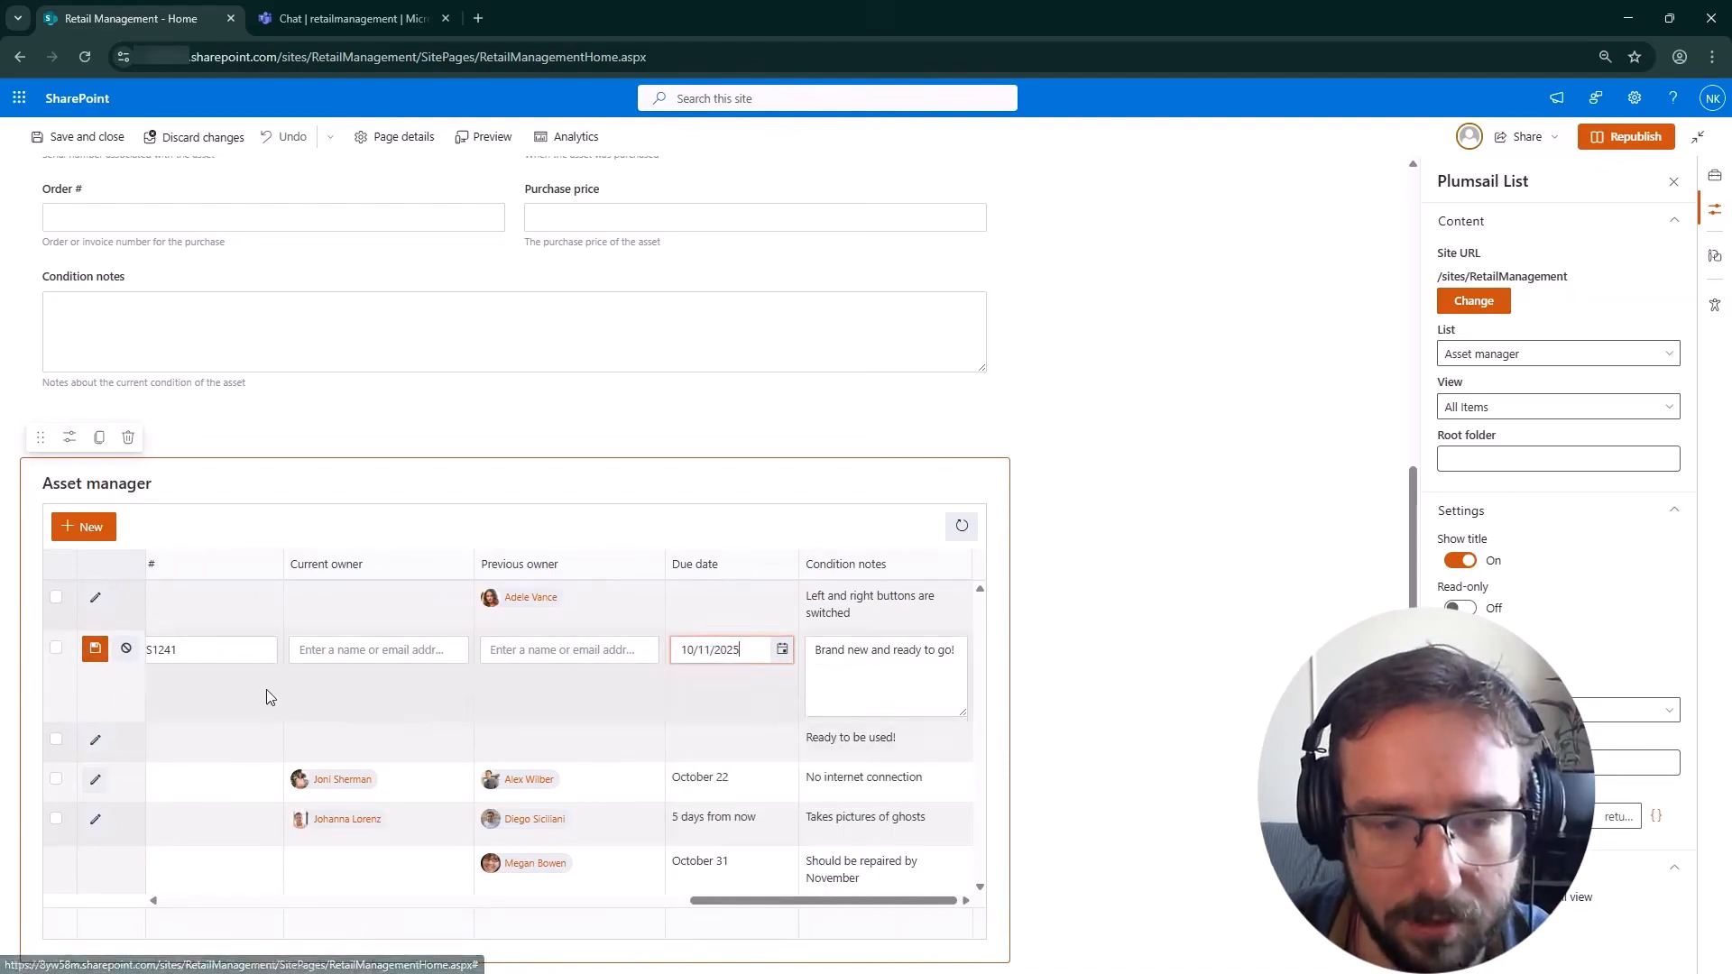
left_click(95, 648)
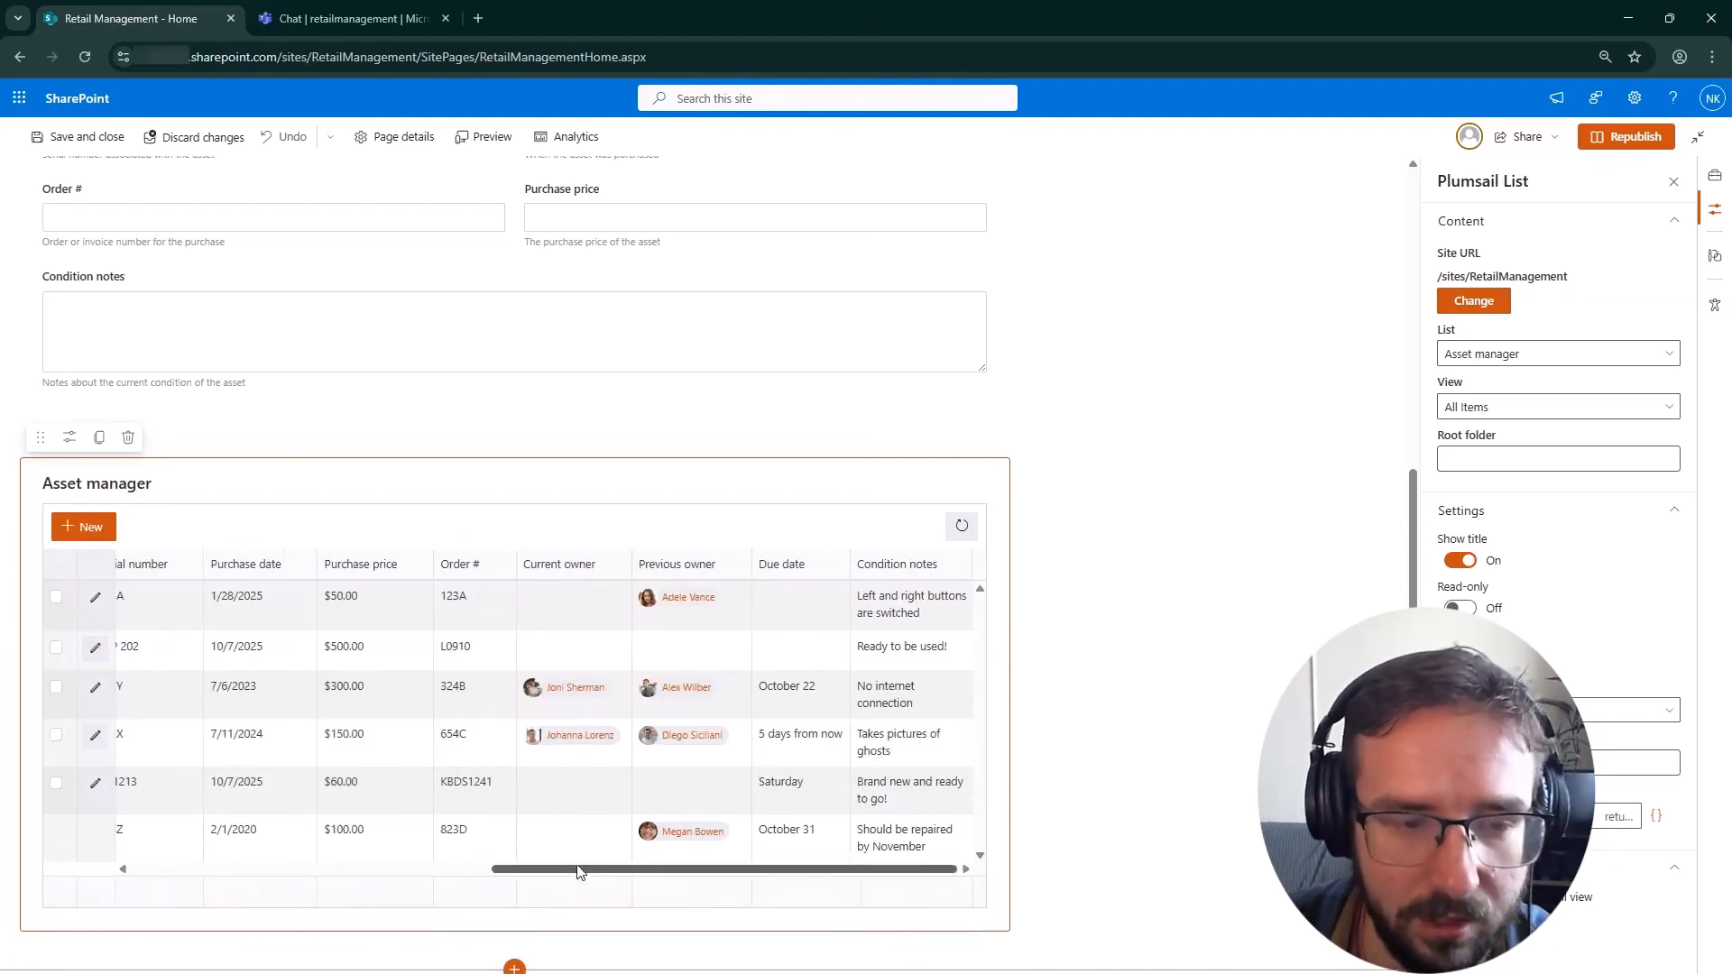
left_click_drag(580, 869, 163, 885)
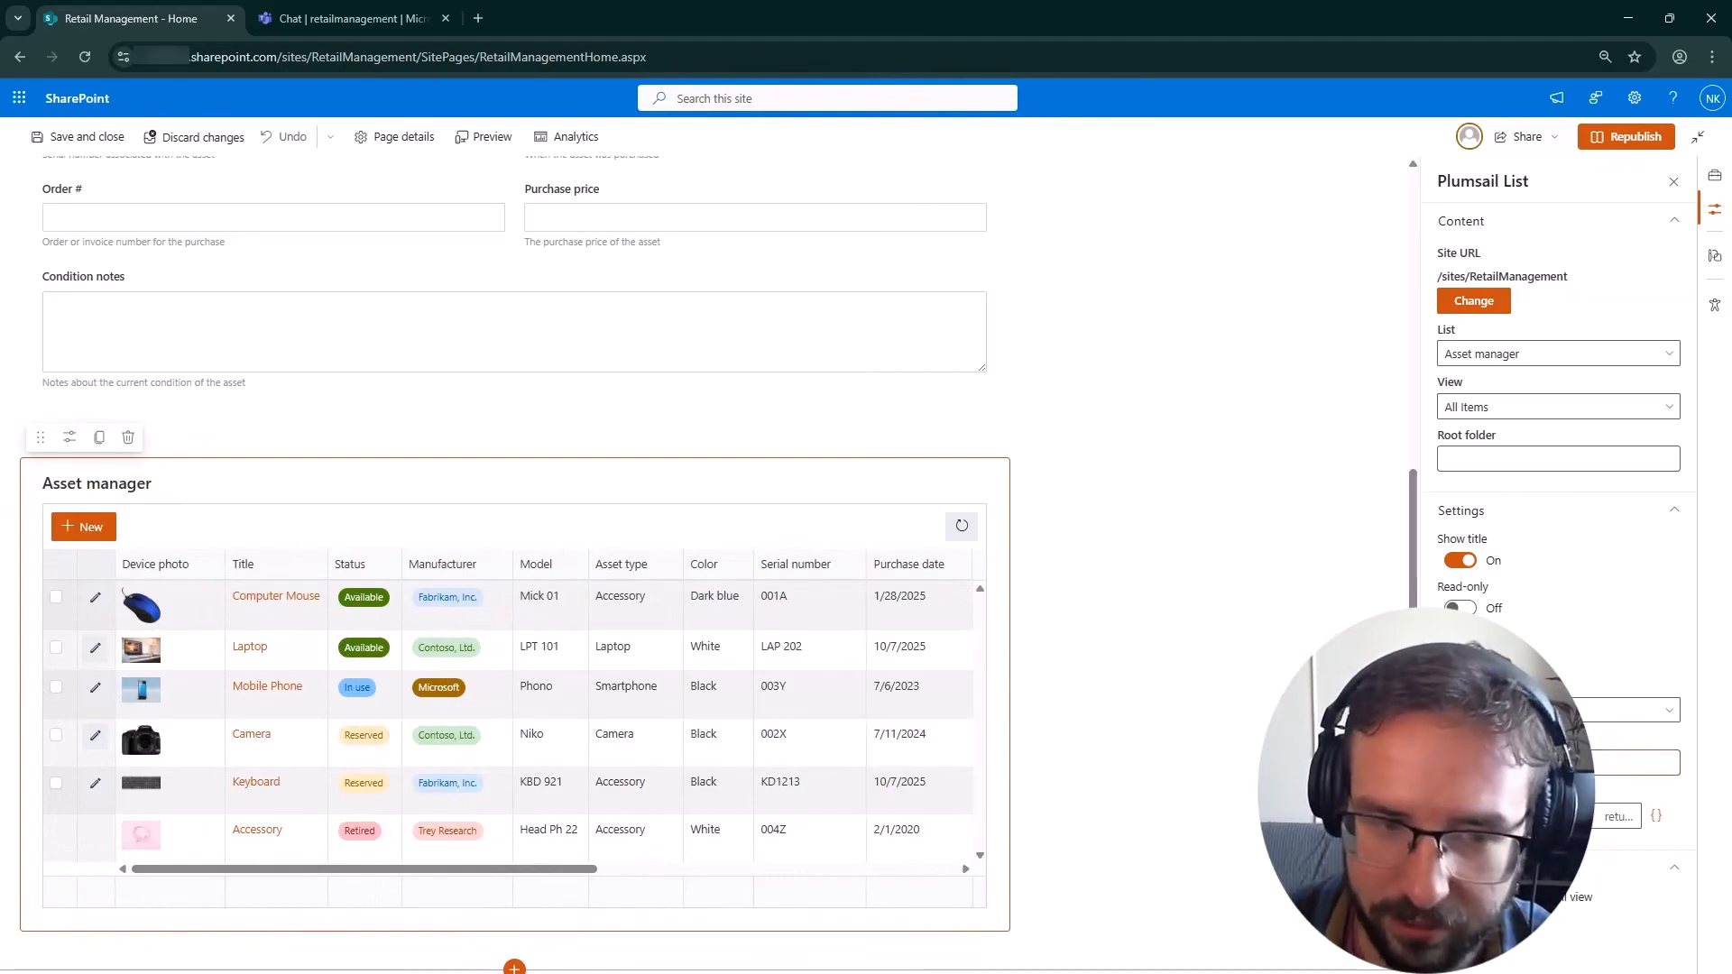
- Switch the list from inline to dialog editing, and open the Laptop item's edit form to review it, closing without saving
key("BackSpace")
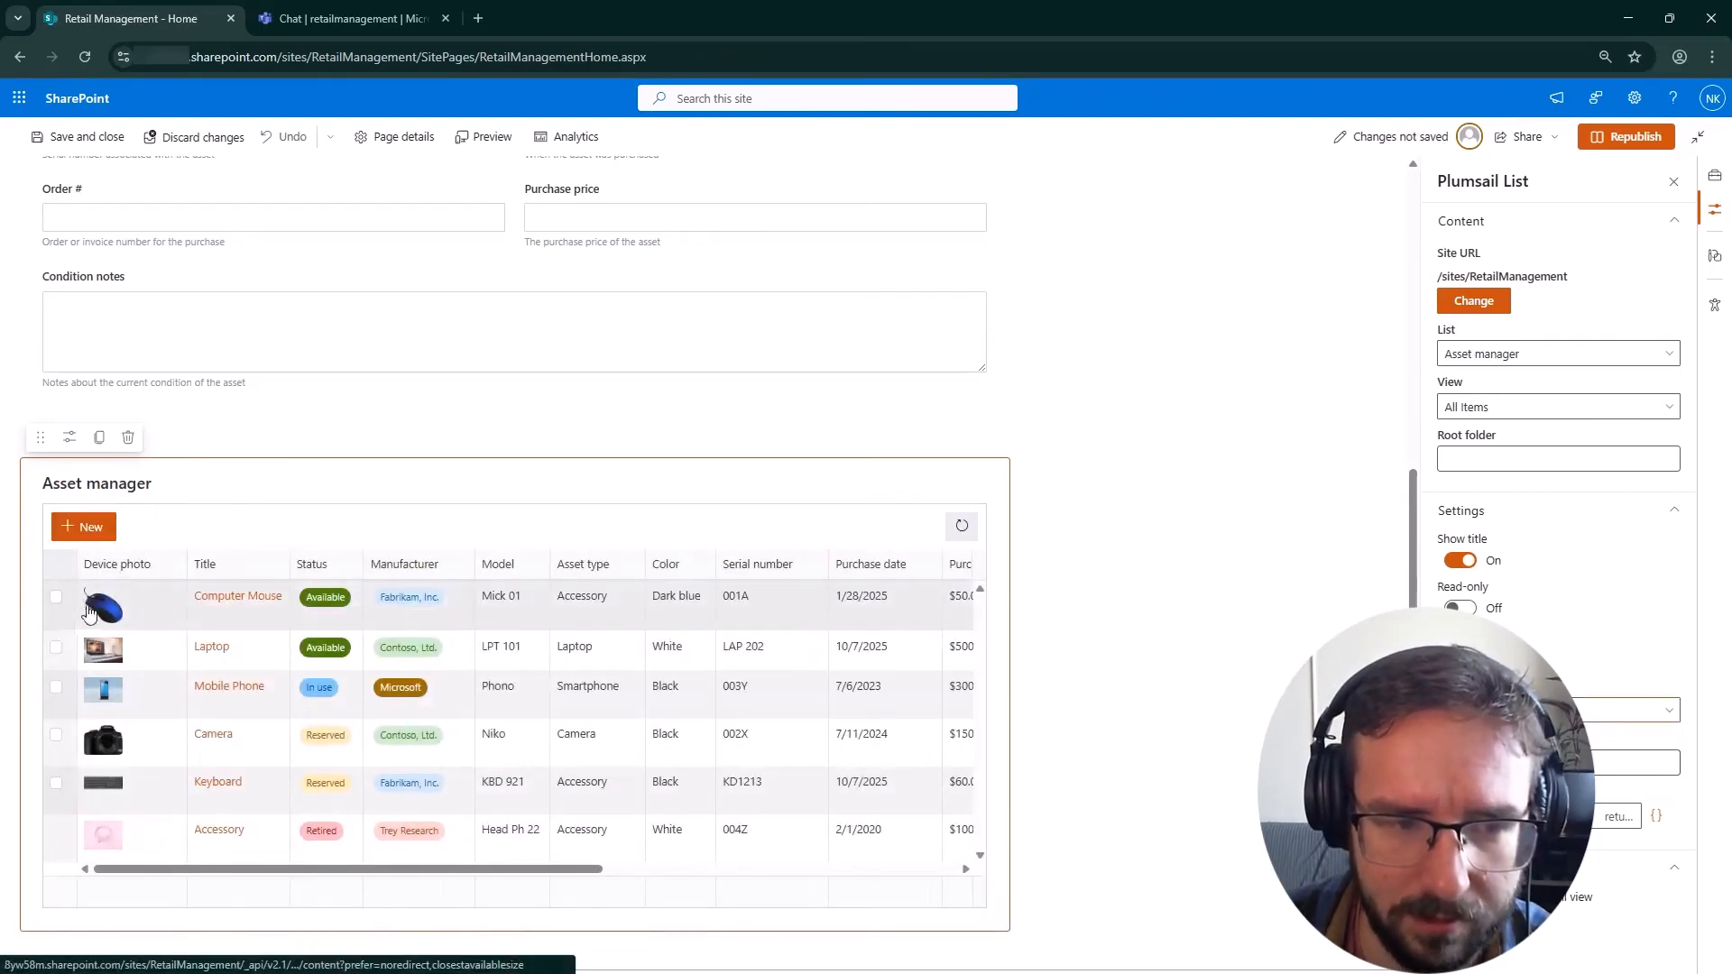
left_click(57, 649)
left_click(155, 528)
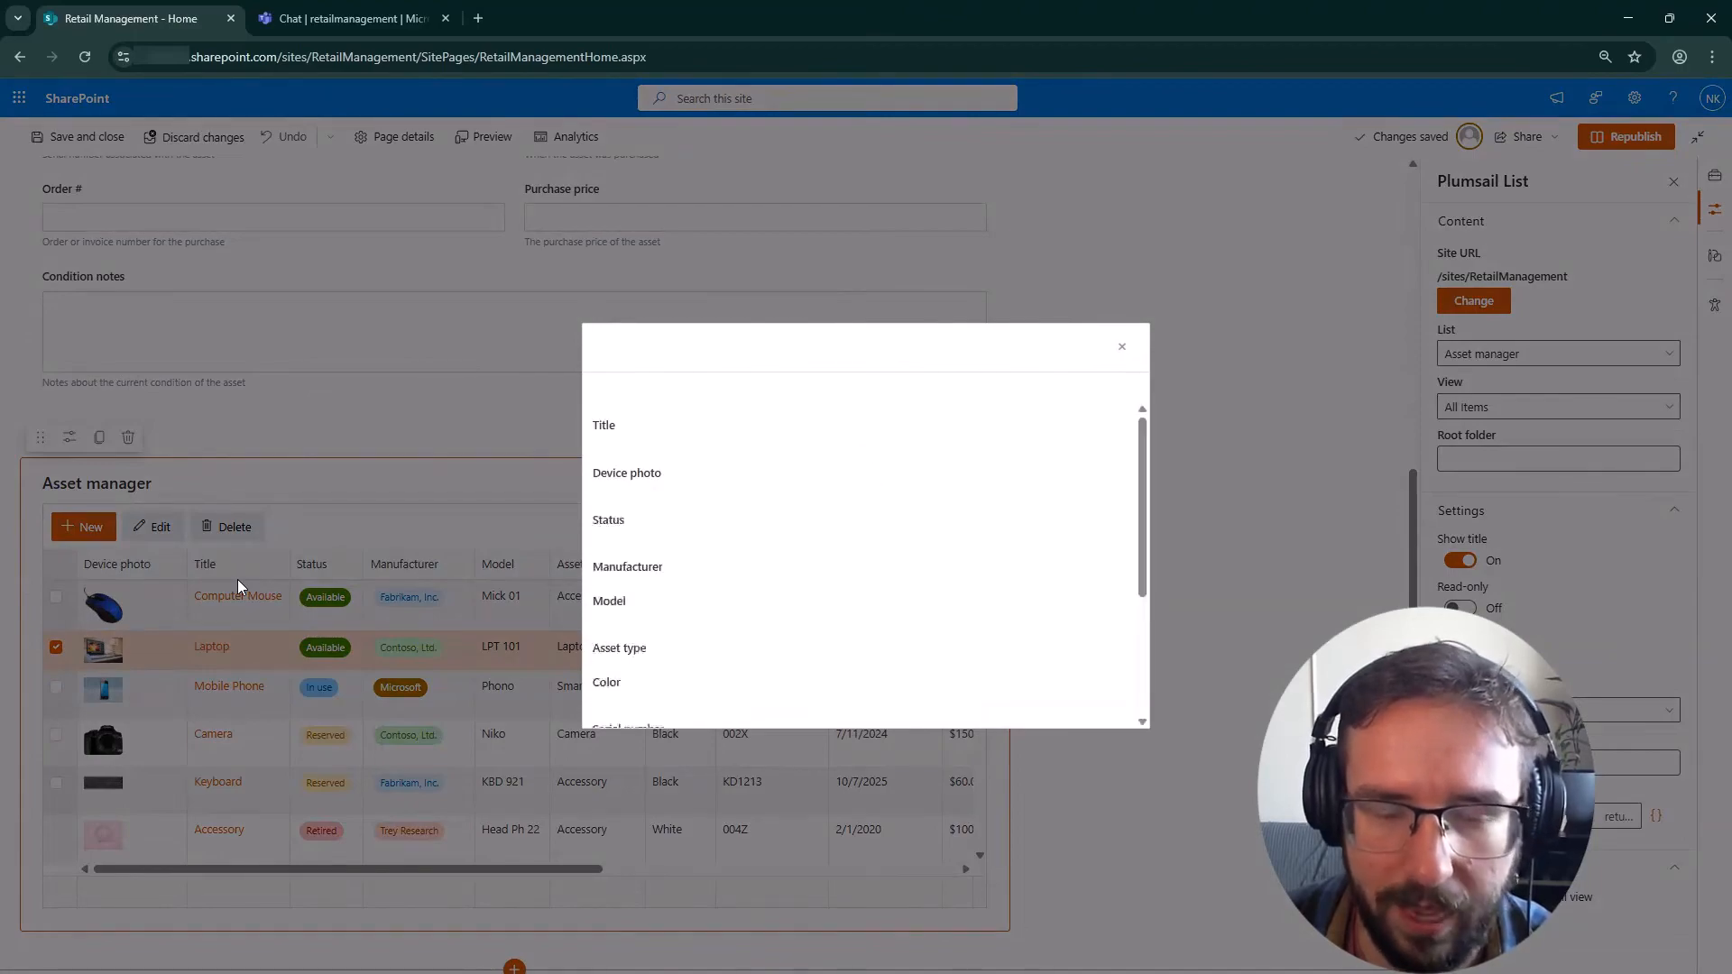
scroll(864, 504, "down", 3)
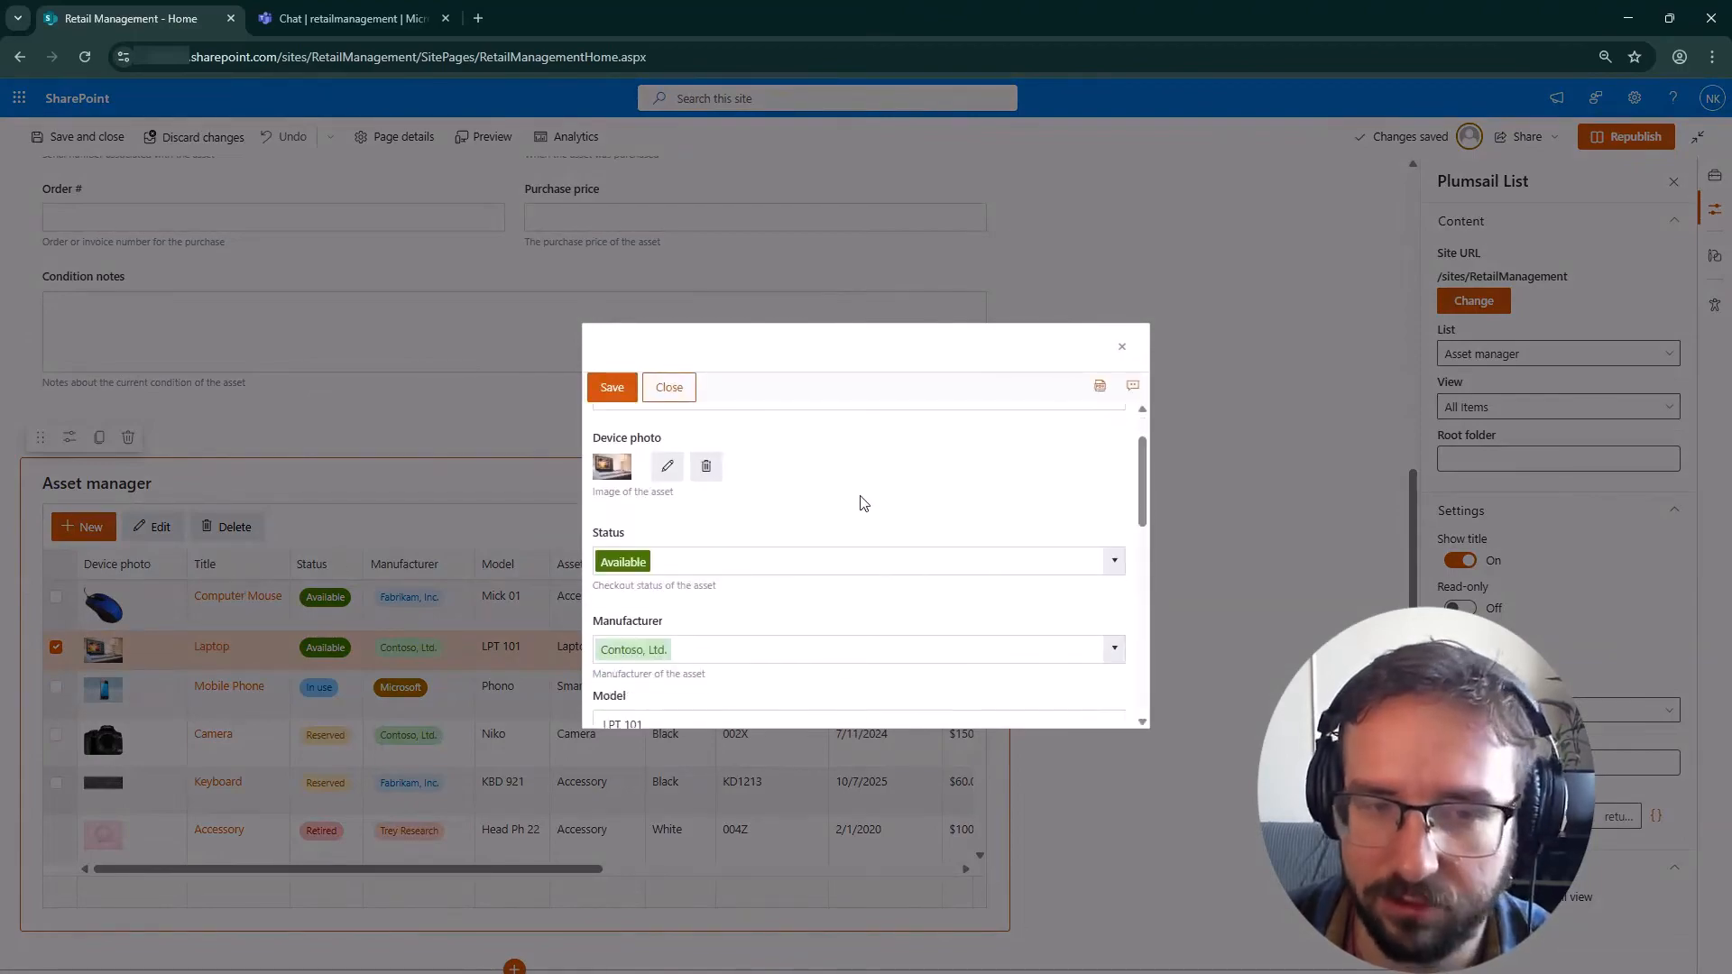
left_click(680, 388)
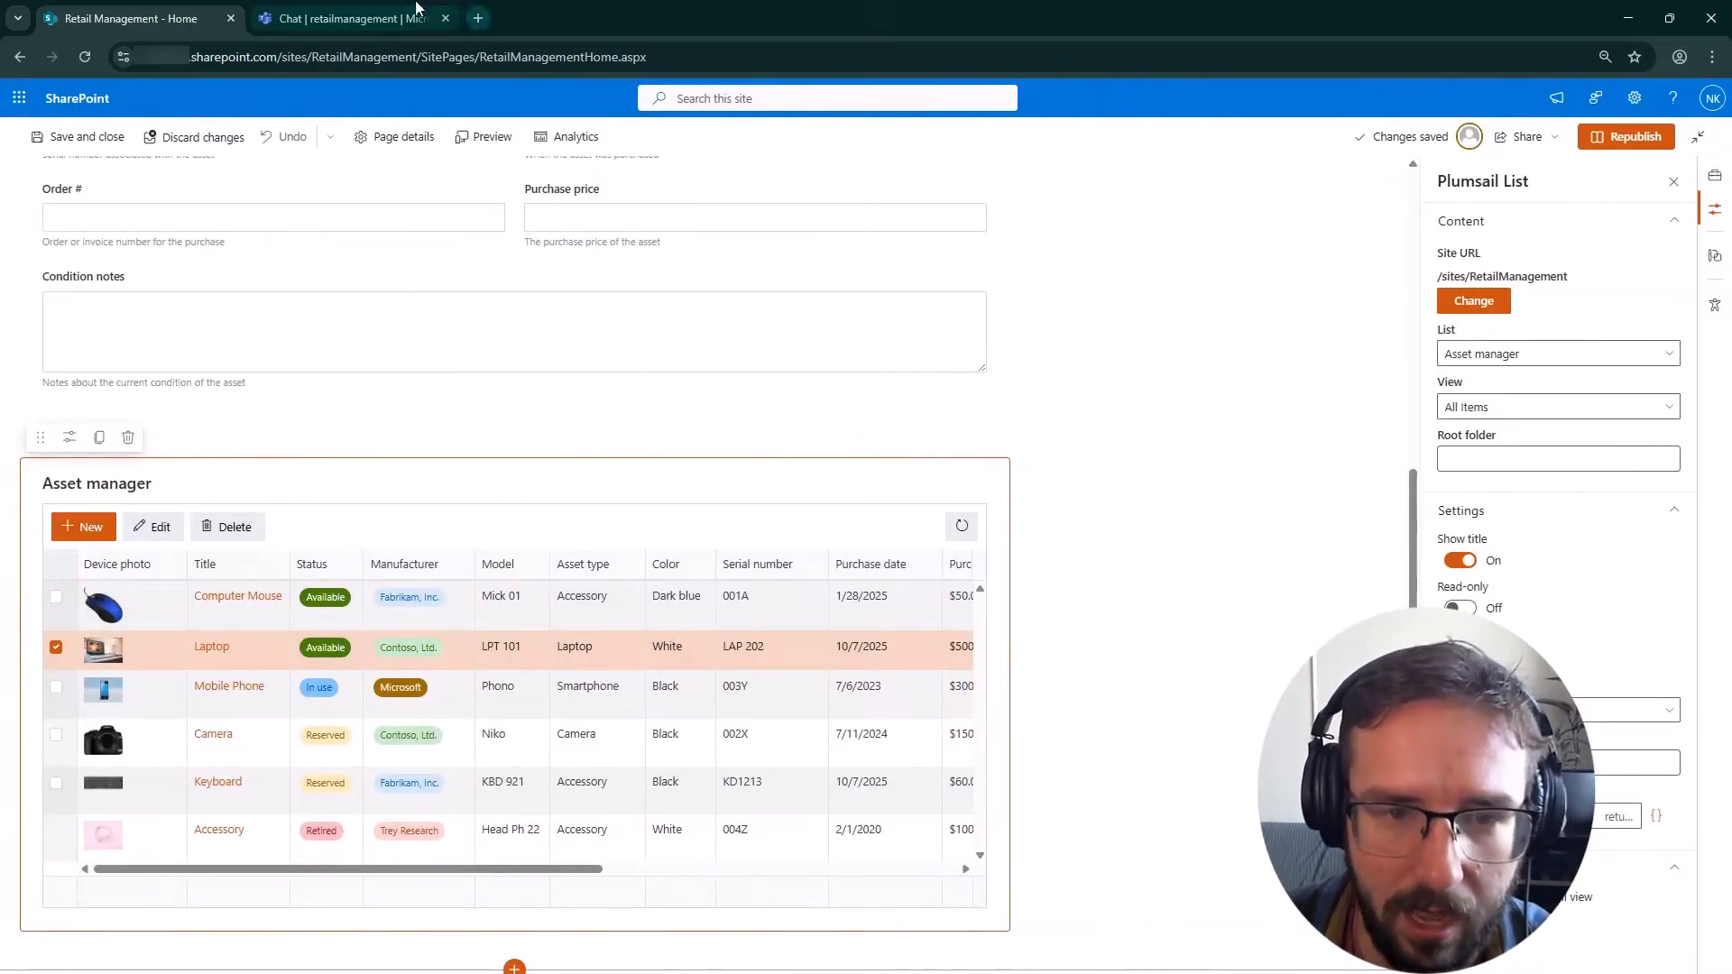
- Switch to Microsoft Teams and add a Plumsail Forms tab to the retailmanagement channel, posting about it in the channel
left_click(356, 18)
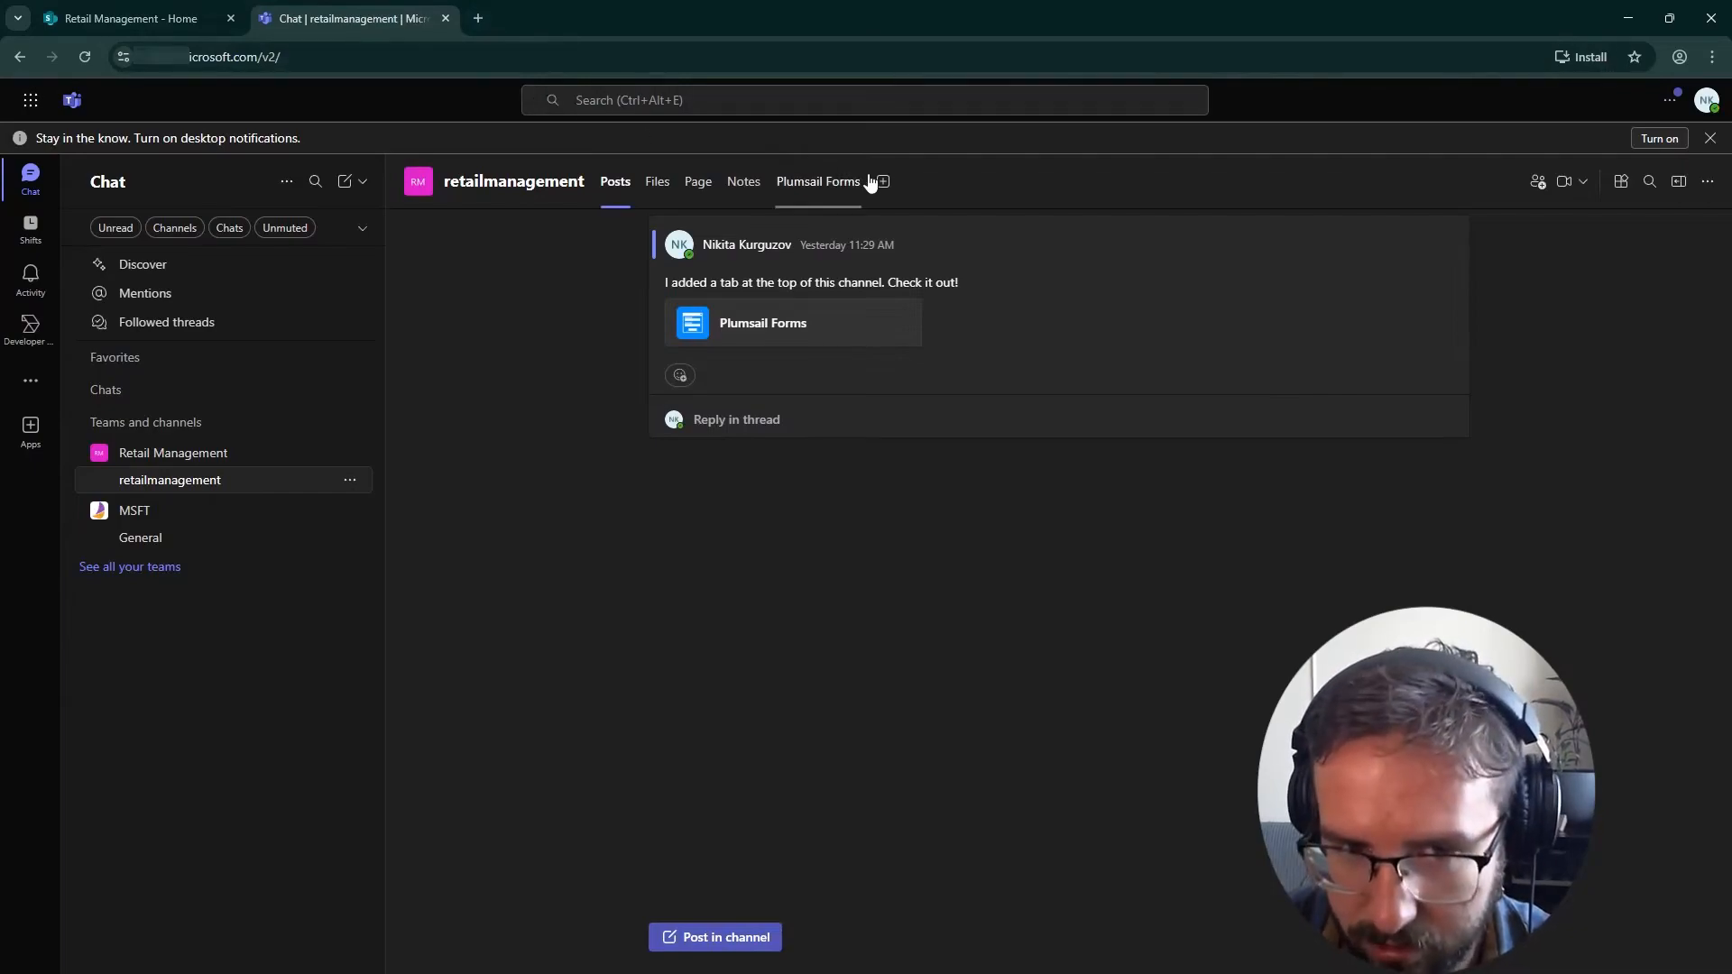
left_click(883, 183)
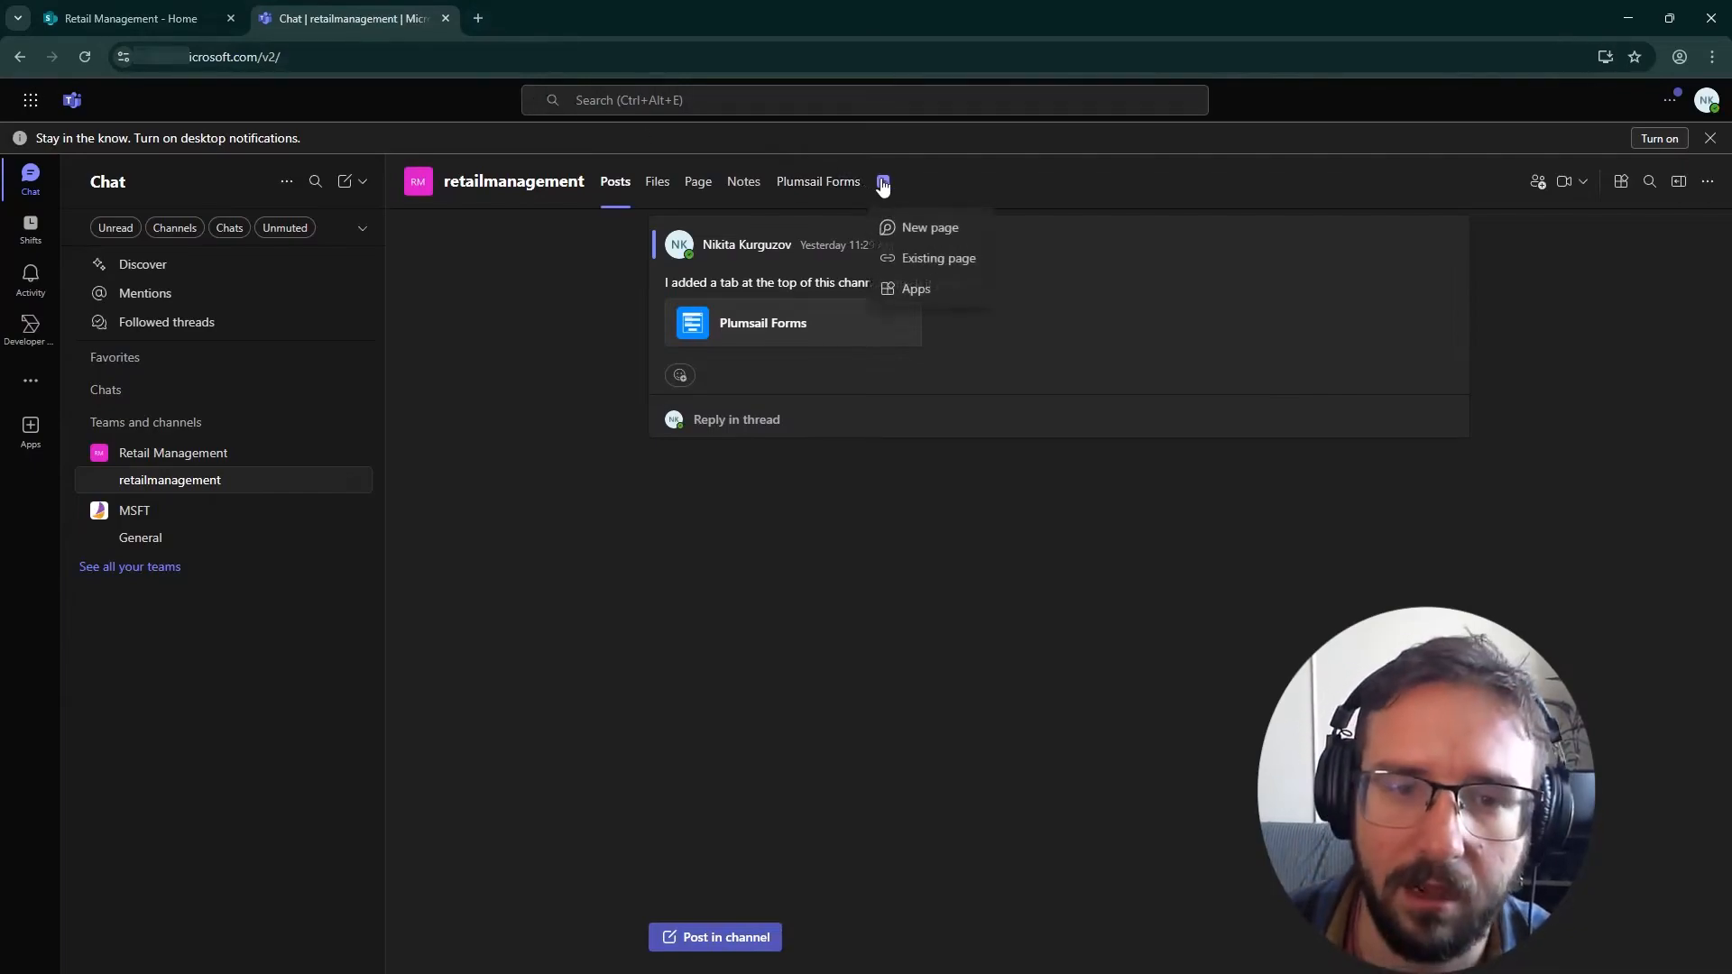
left_click(938, 294)
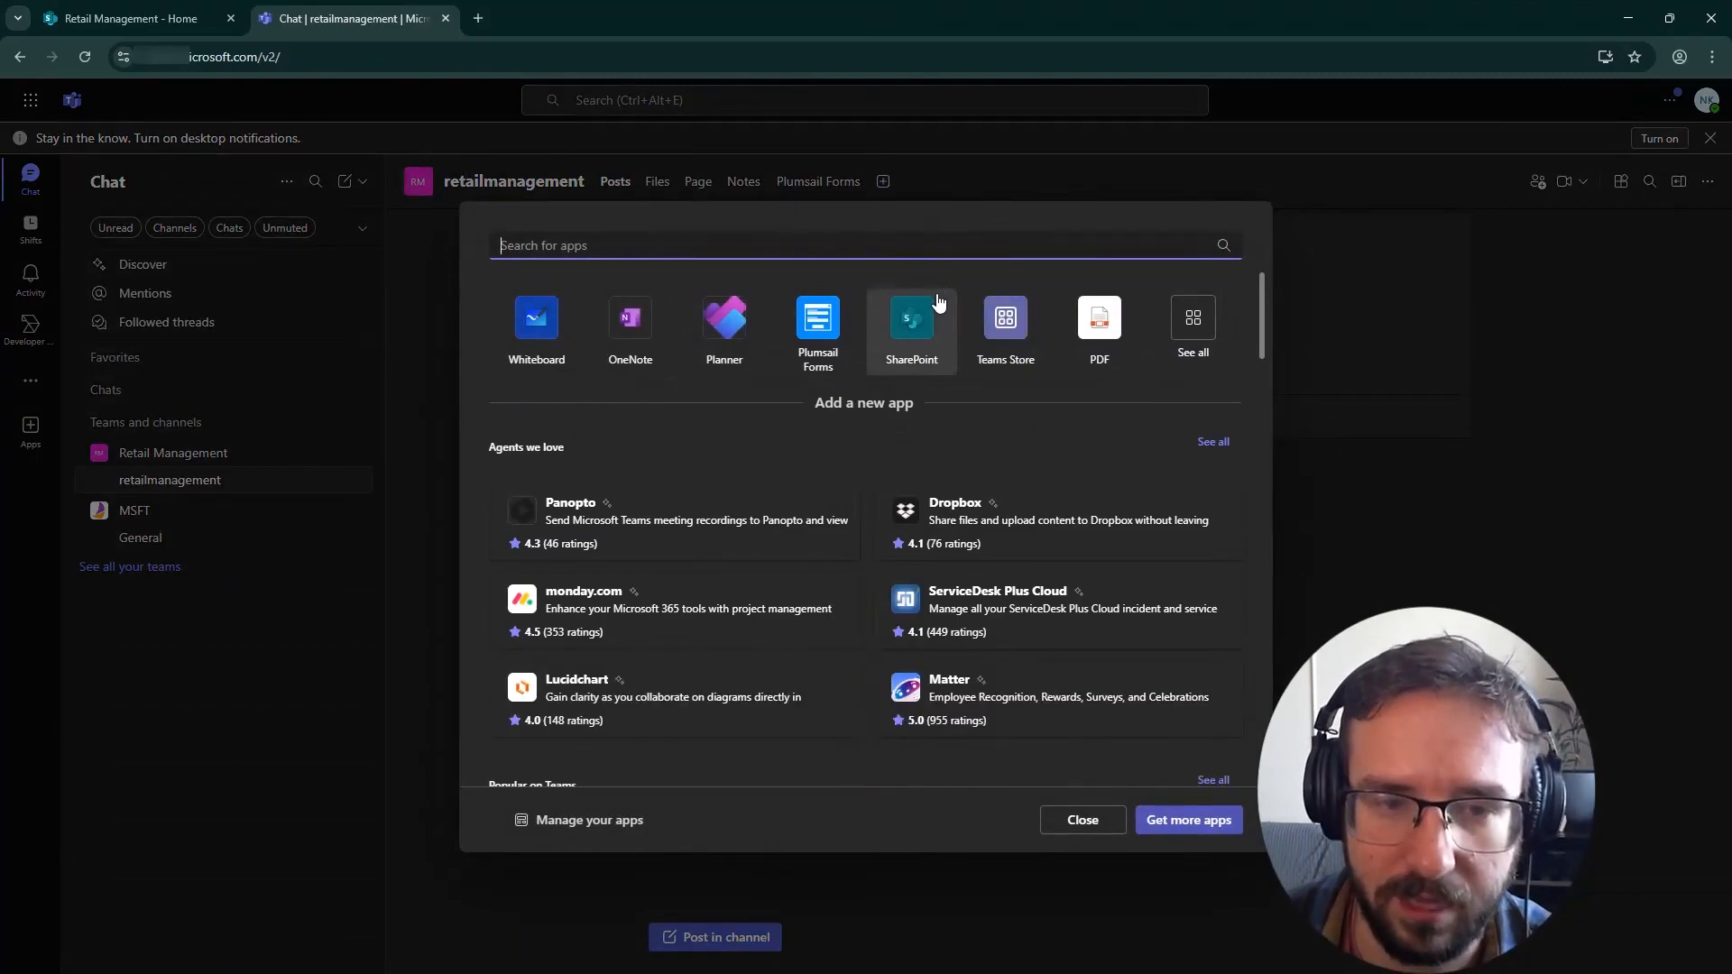
type("plum")
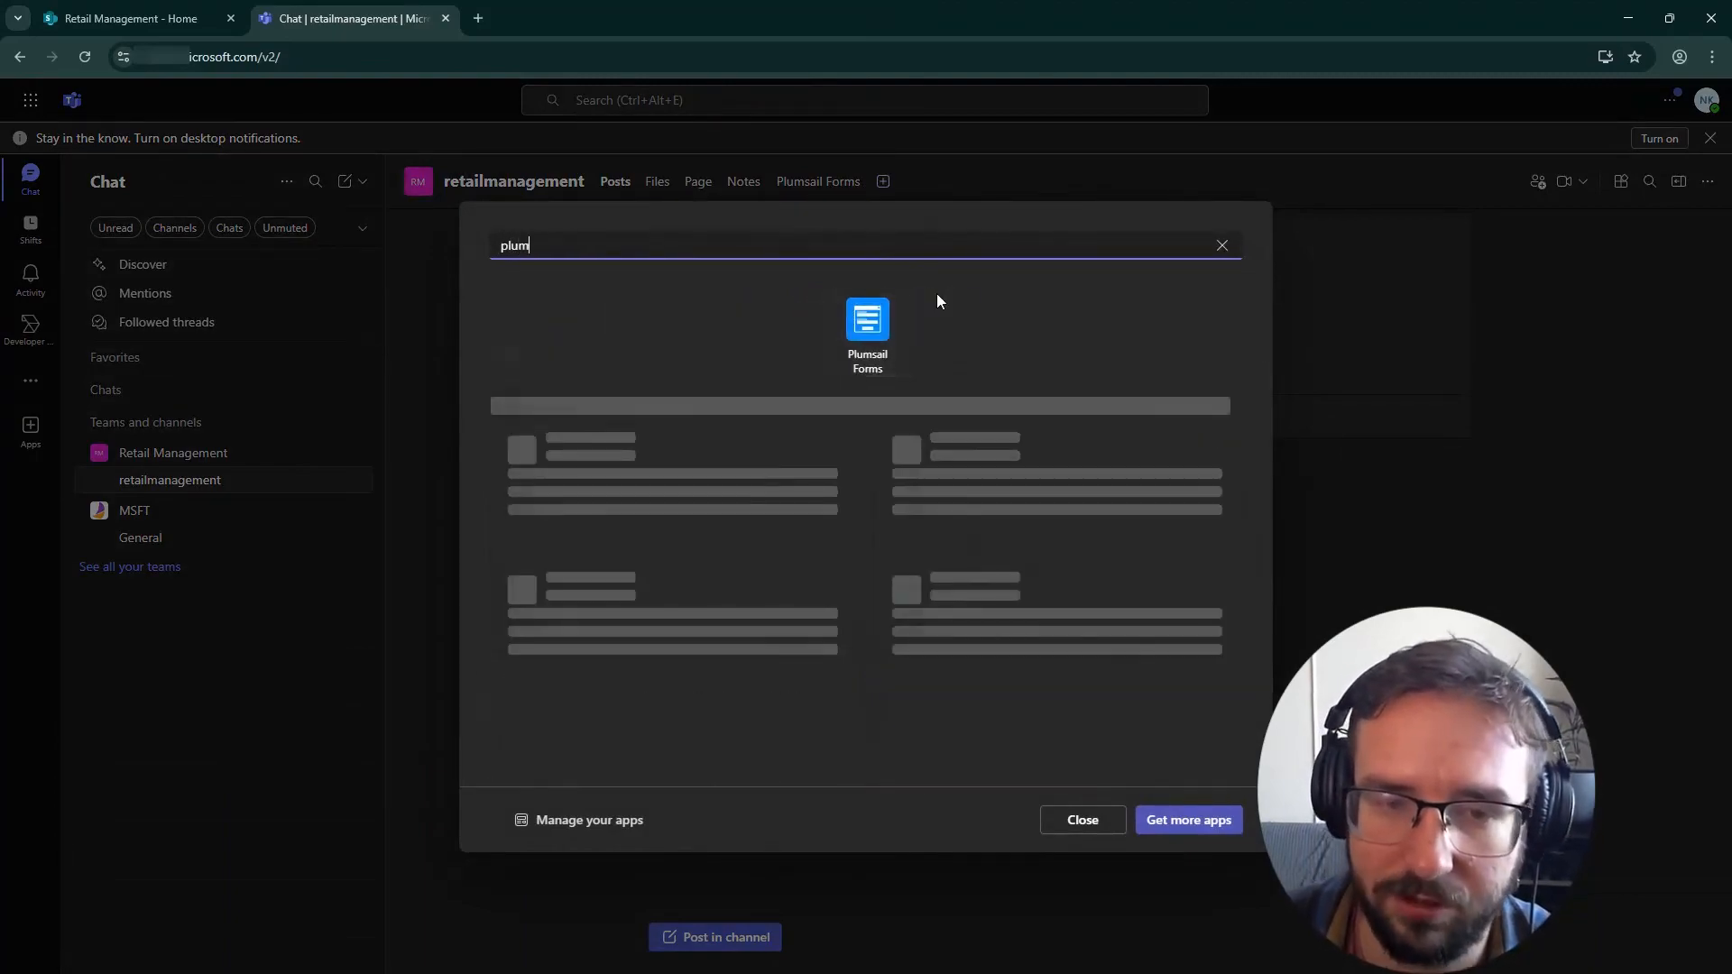
type("sai")
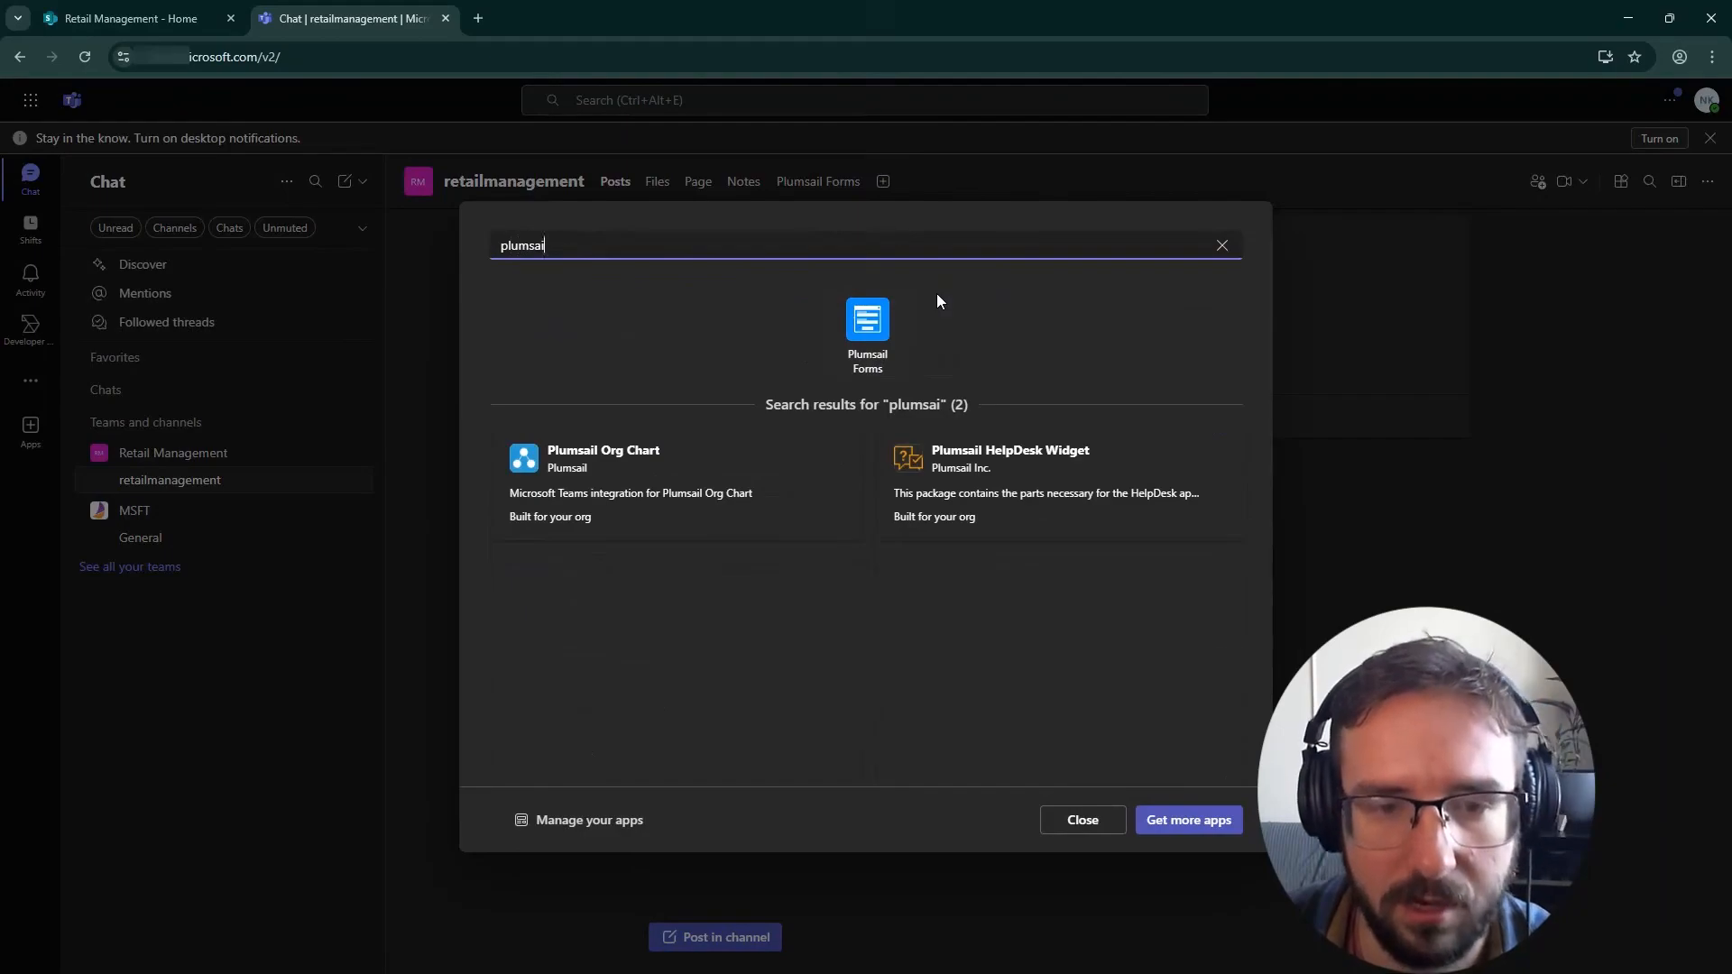
left_click(879, 336)
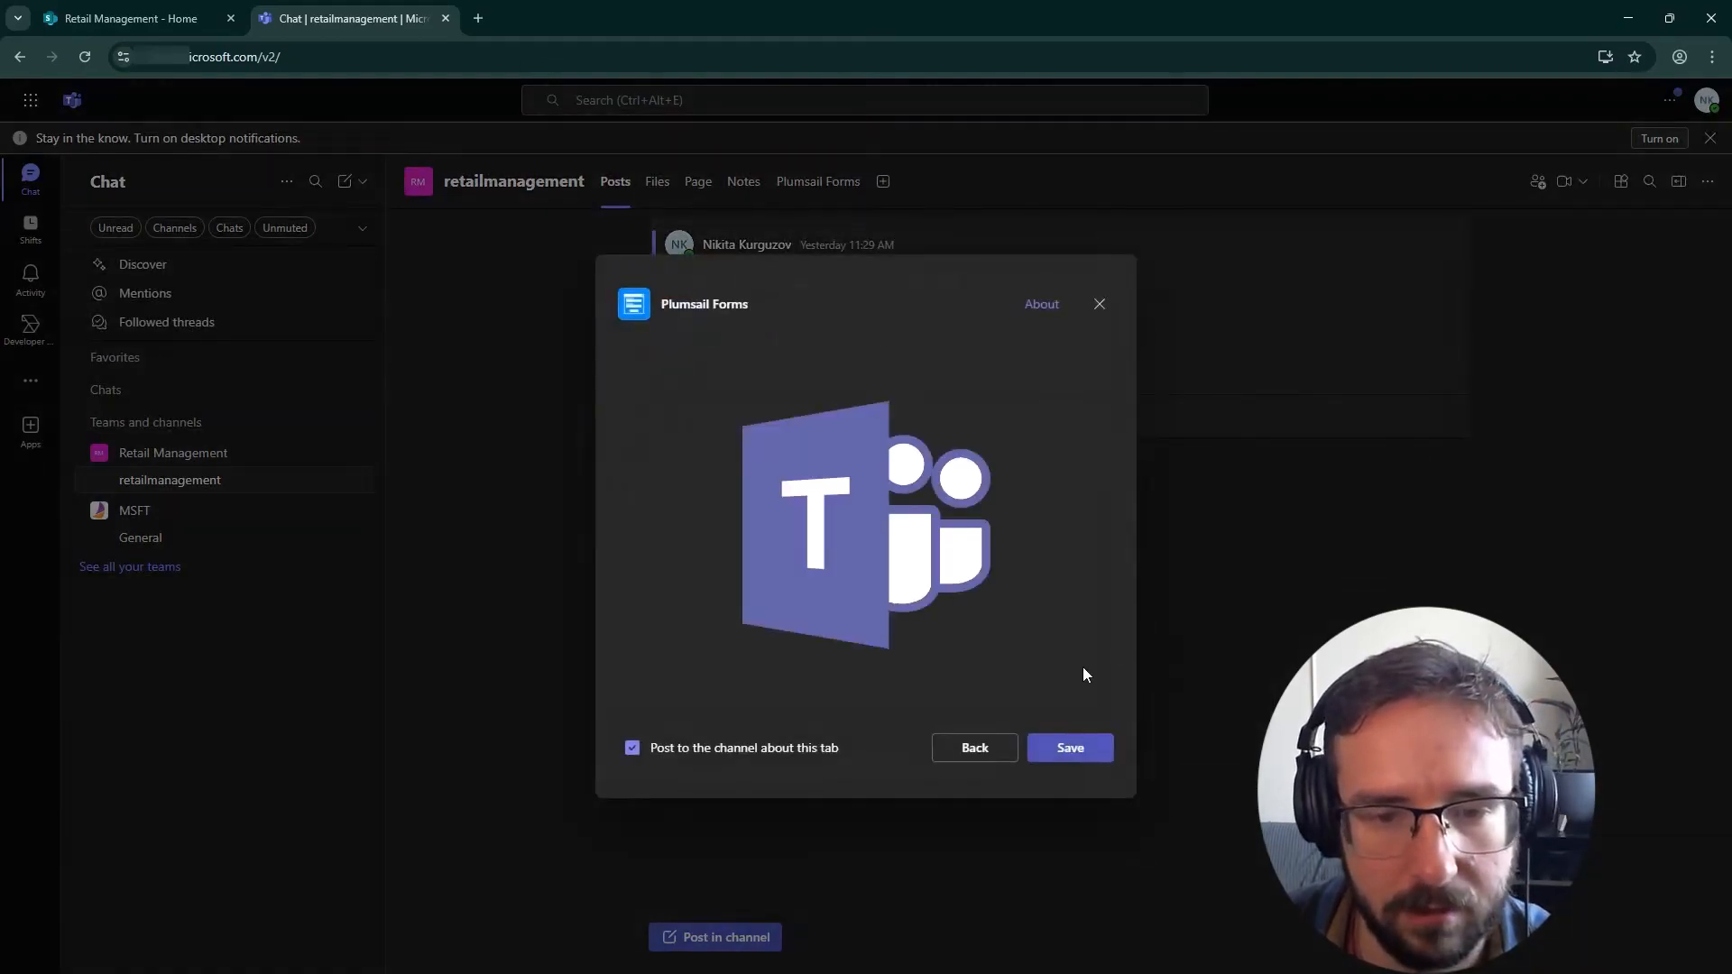
left_click(1074, 749)
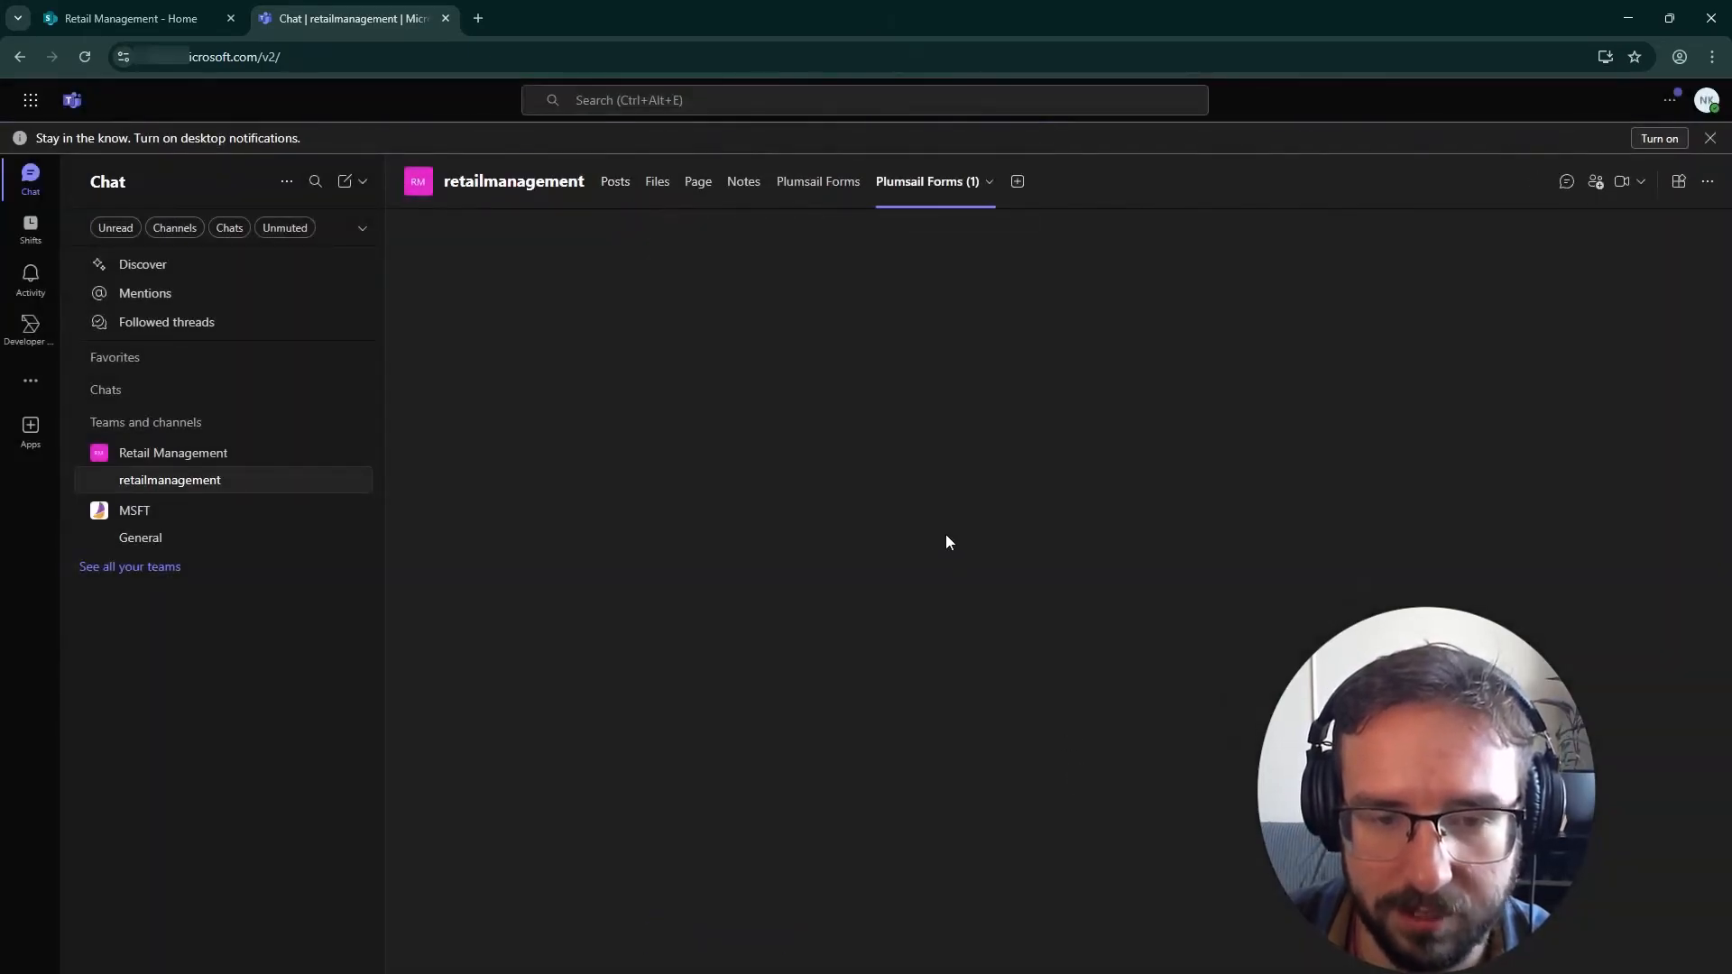
- Choose Plumsail List as the app for the tab and change its site URL to /sites/RetailManagement
left_click(982, 654)
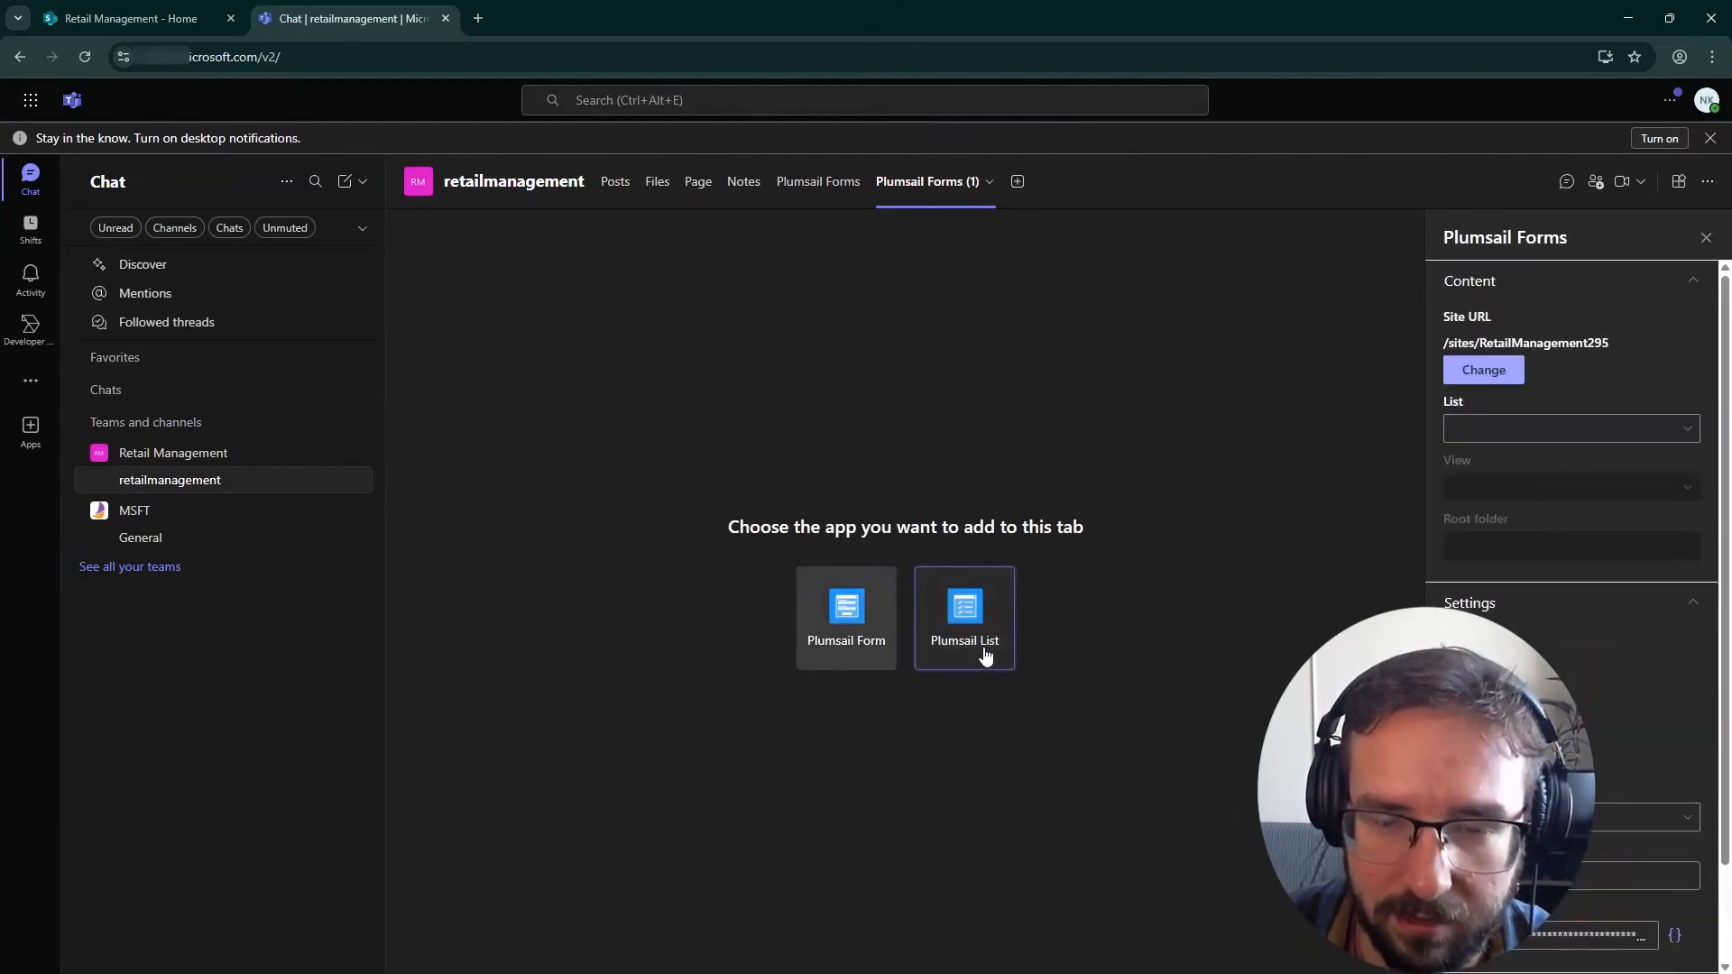
left_click(1553, 442)
left_click(1484, 370)
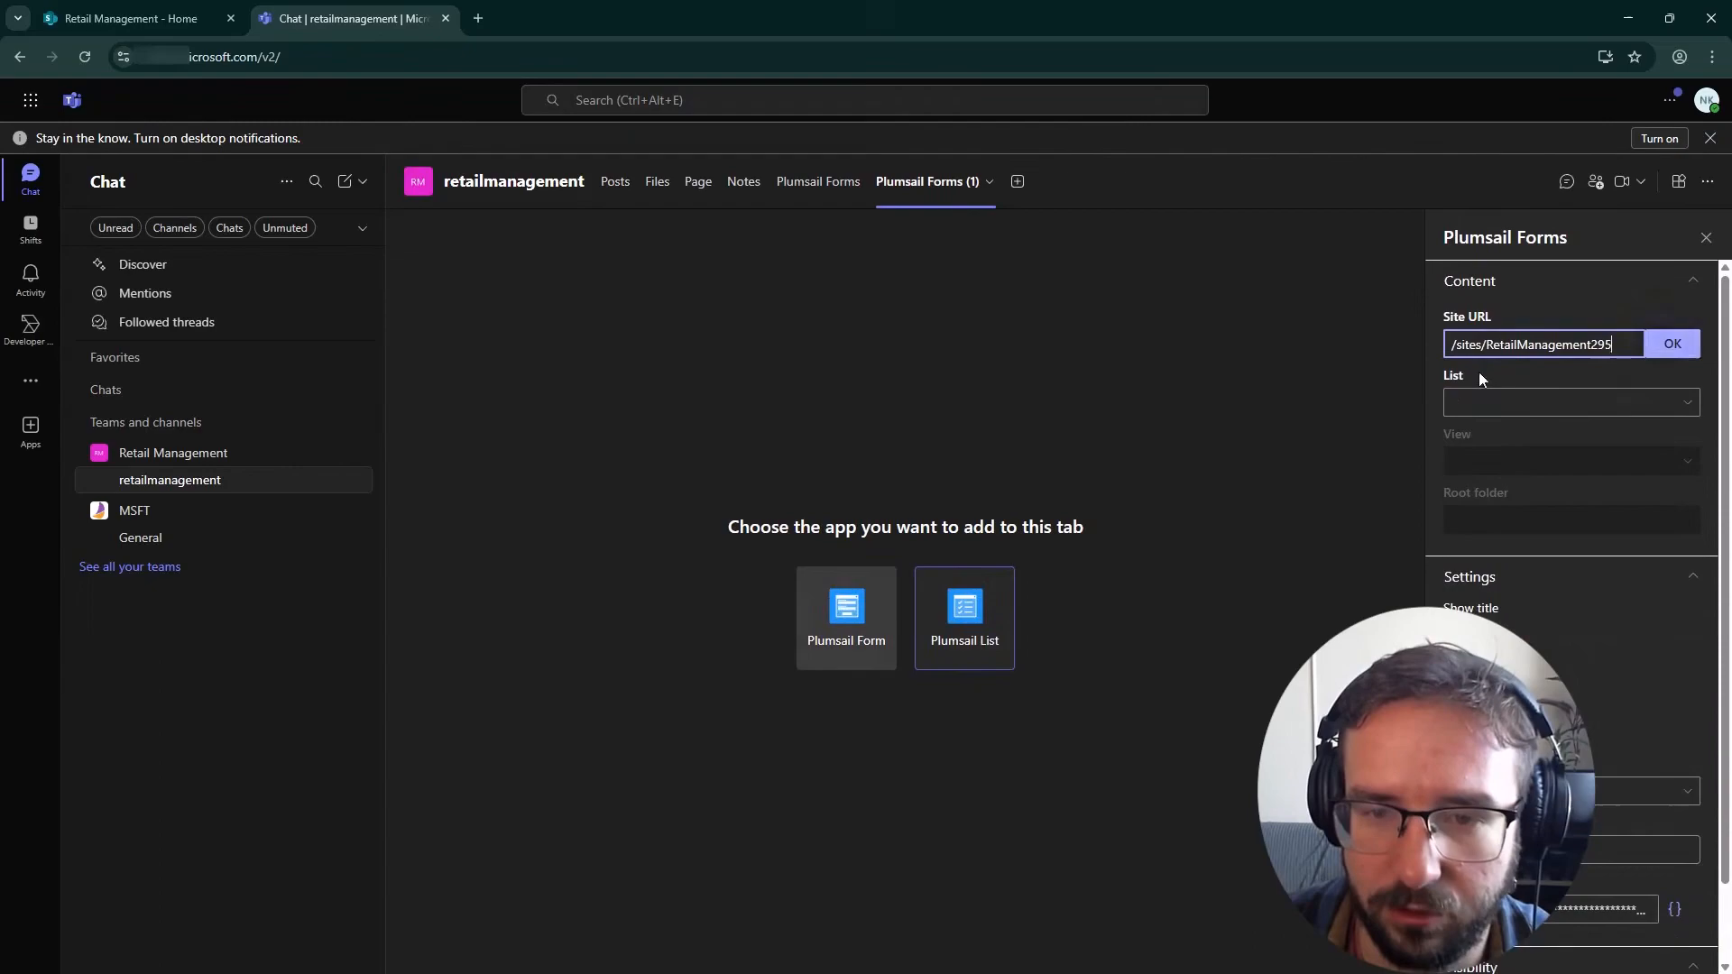
key("BackSpace")
left_click(1680, 348)
- Select the Asset manager list with the All Items view as the tab's content
left_click(1664, 428)
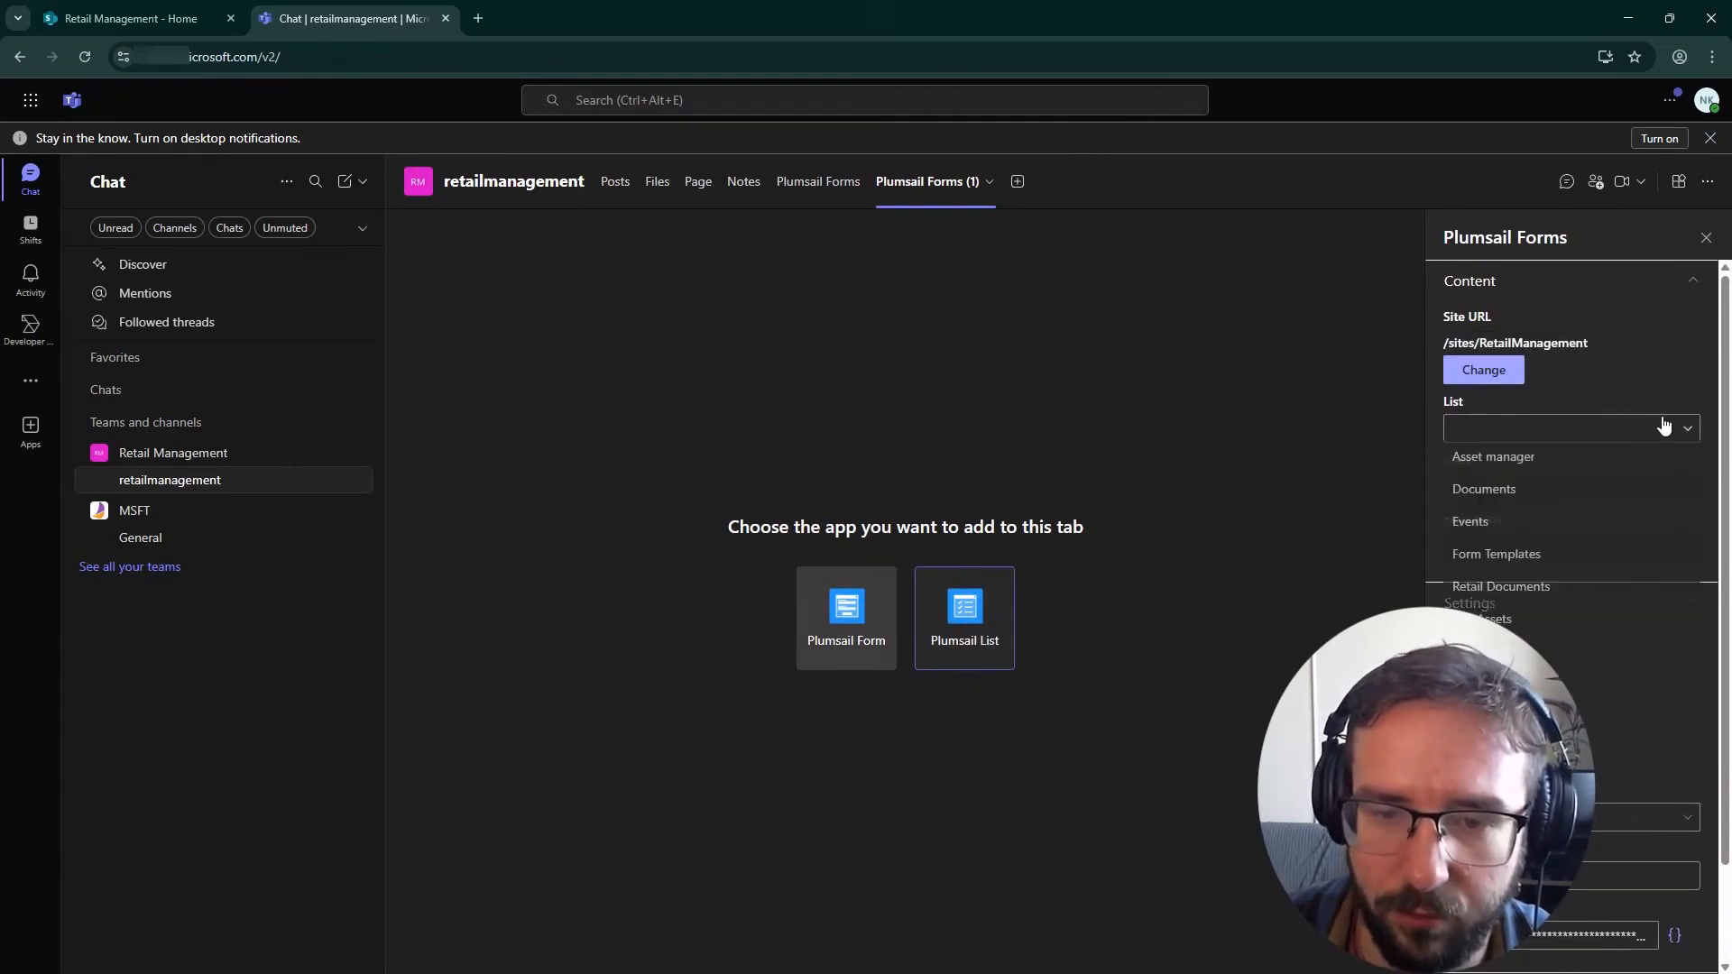
left_click(1628, 455)
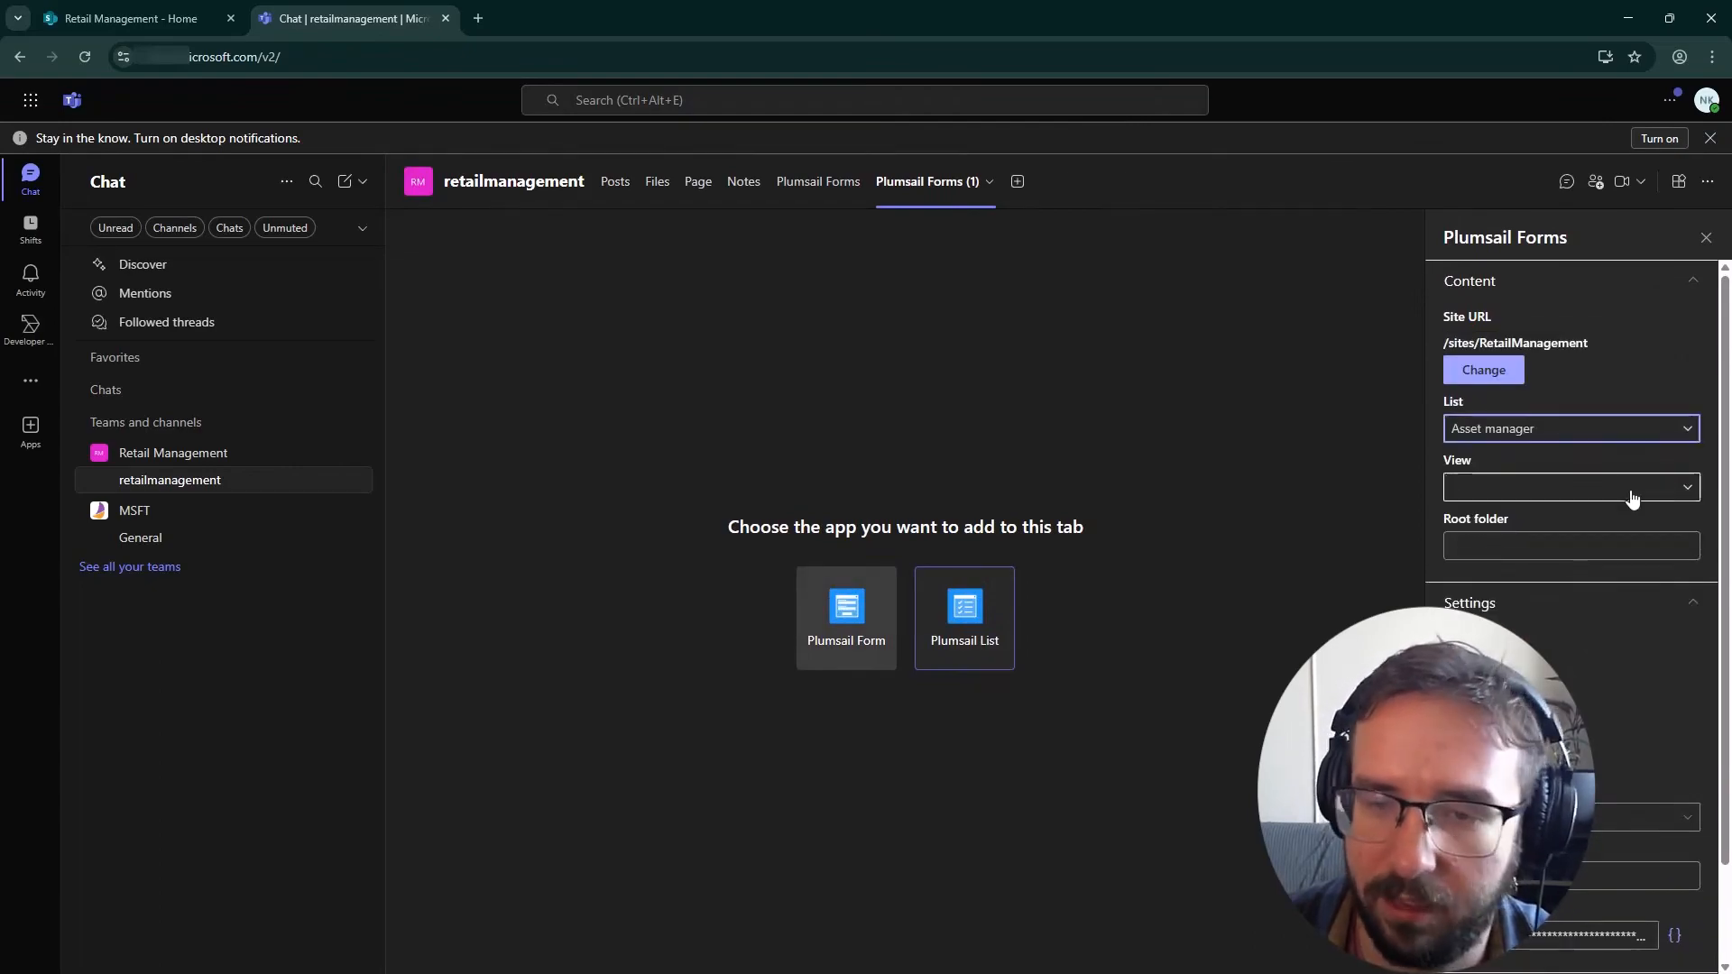
left_click(1629, 496)
left_click(1617, 517)
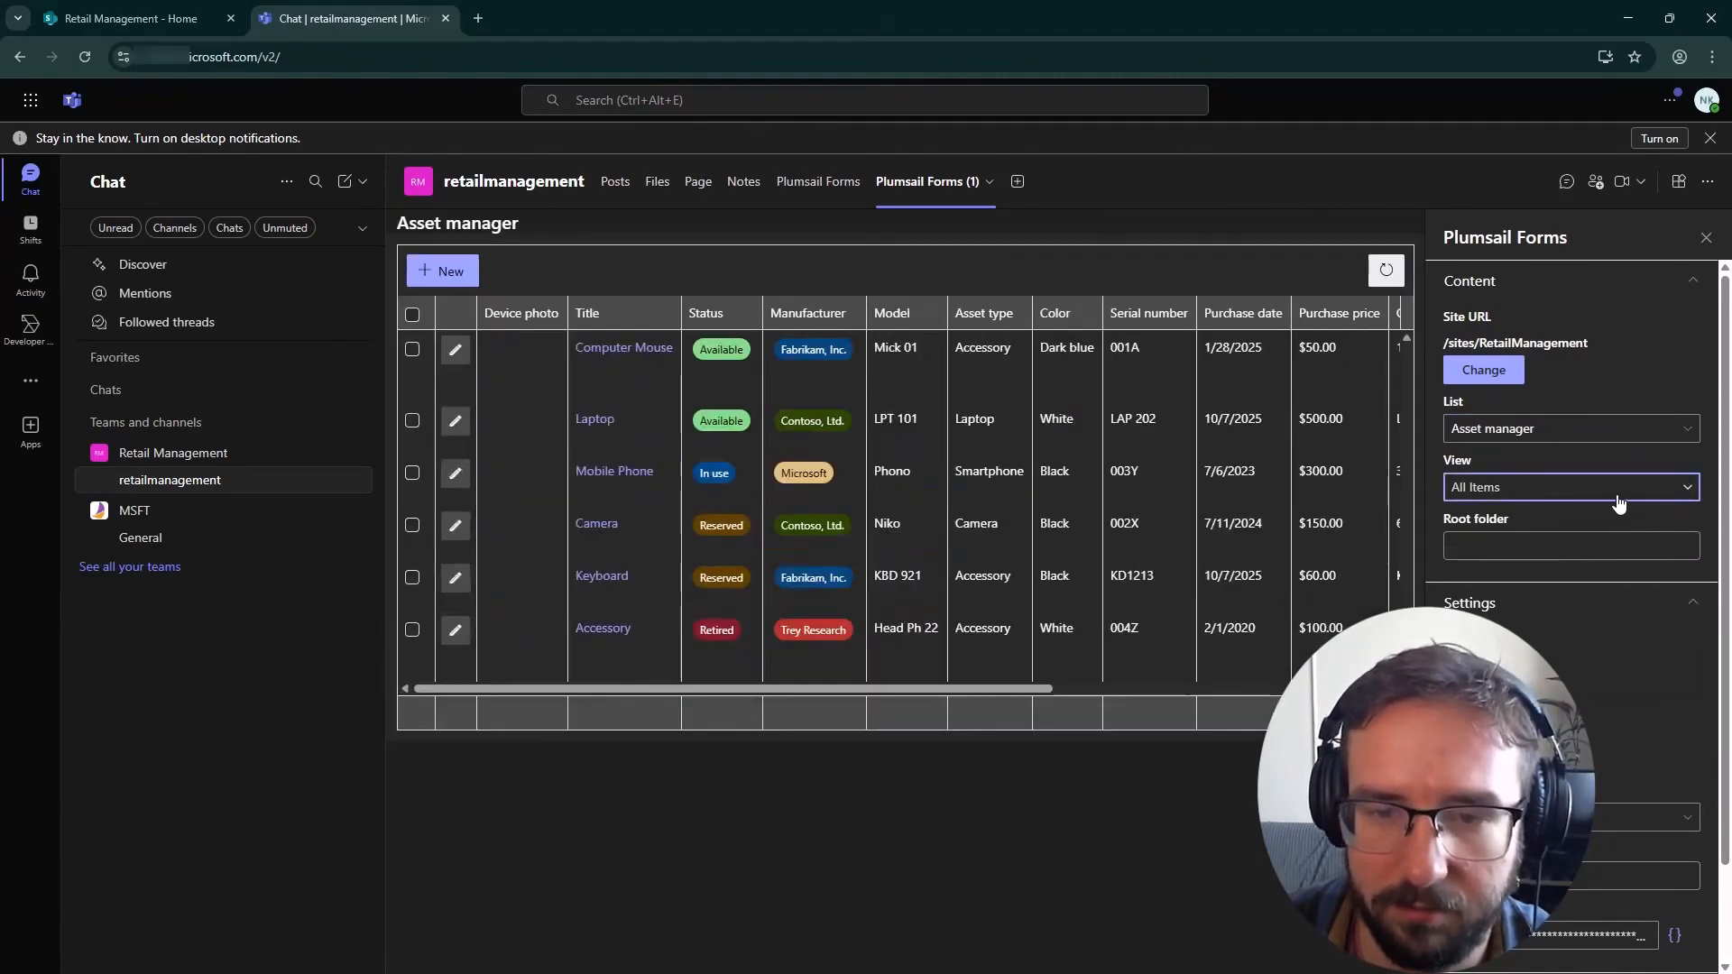
- Preview the Asset manager list in the Grouped By asset type view and return to All Items
left_click(1618, 498)
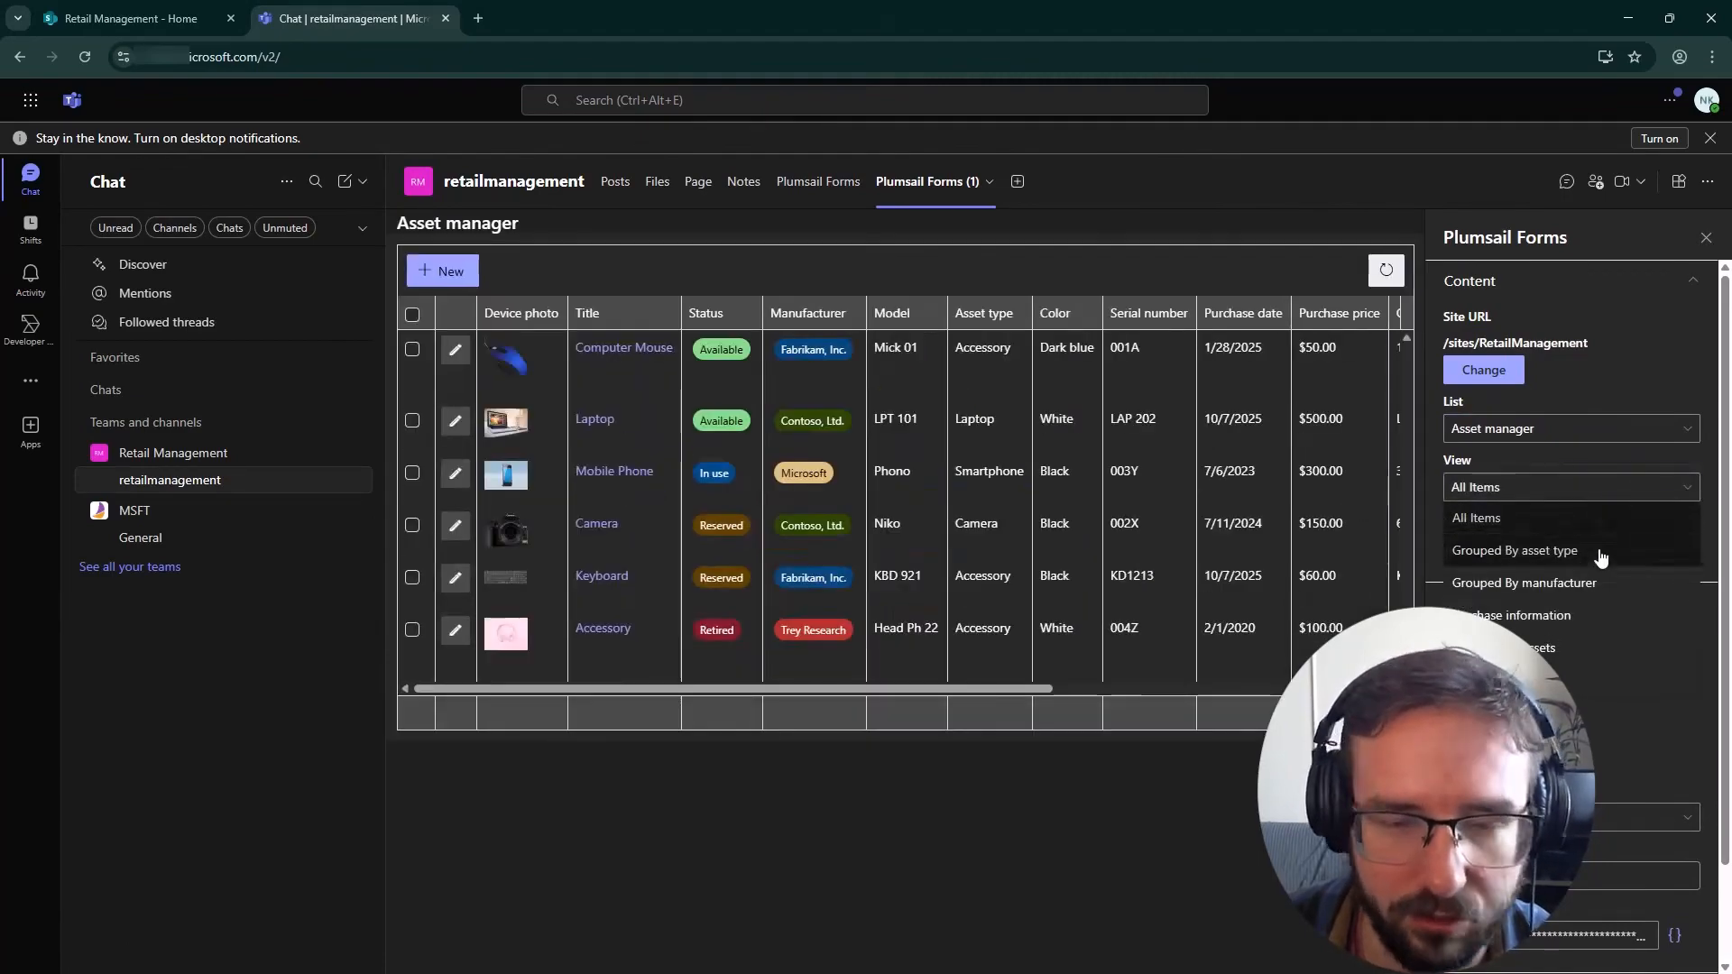
left_click(1601, 551)
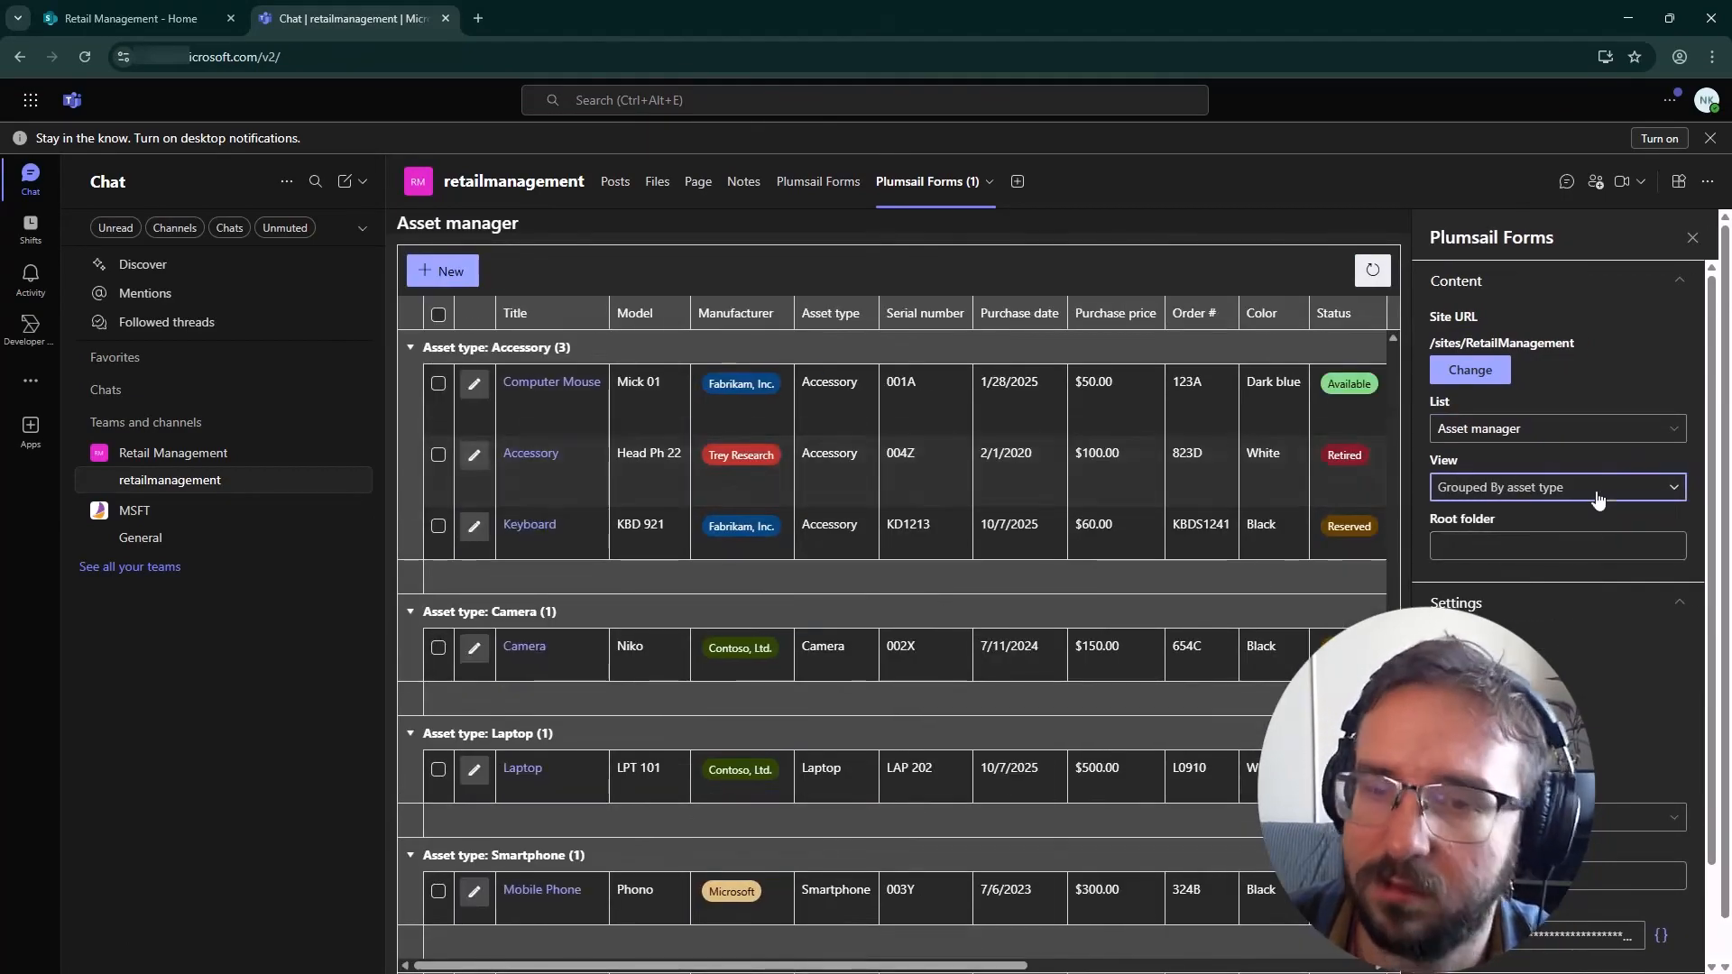
left_click(1575, 488)
left_click(1565, 520)
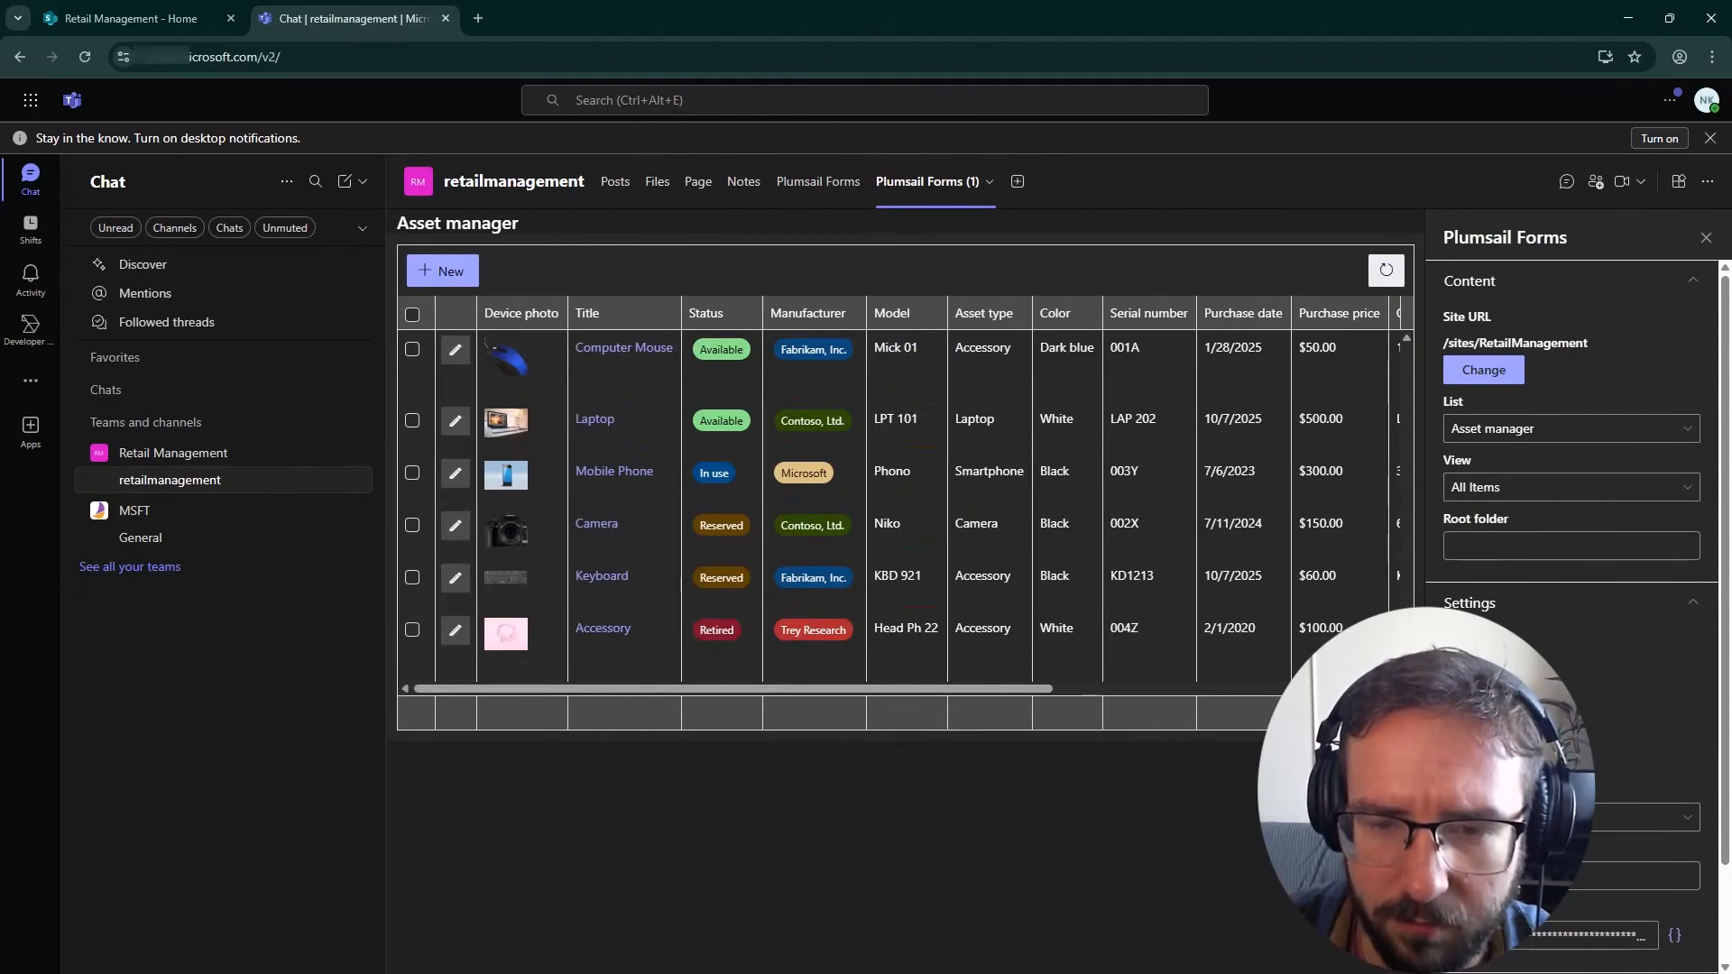
- Strip the tab's sample Custom JS down to the list.readonlyRow function from Example 4
scroll(1651, 808, "down", 1)
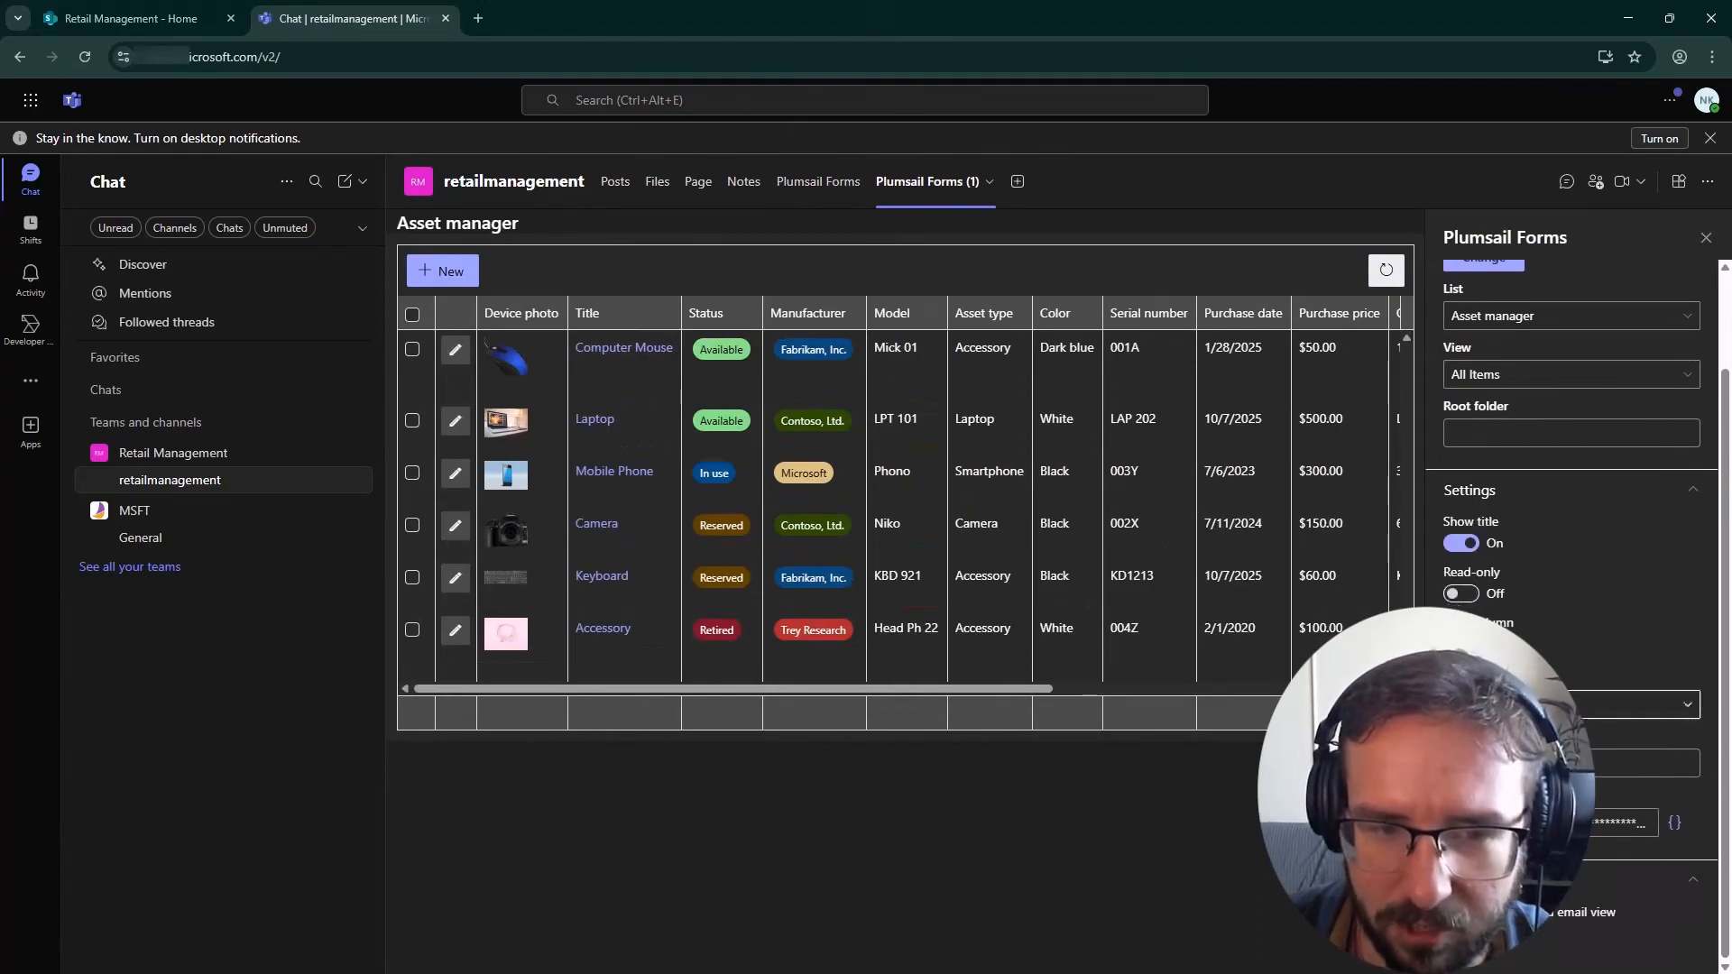
left_click(1675, 821)
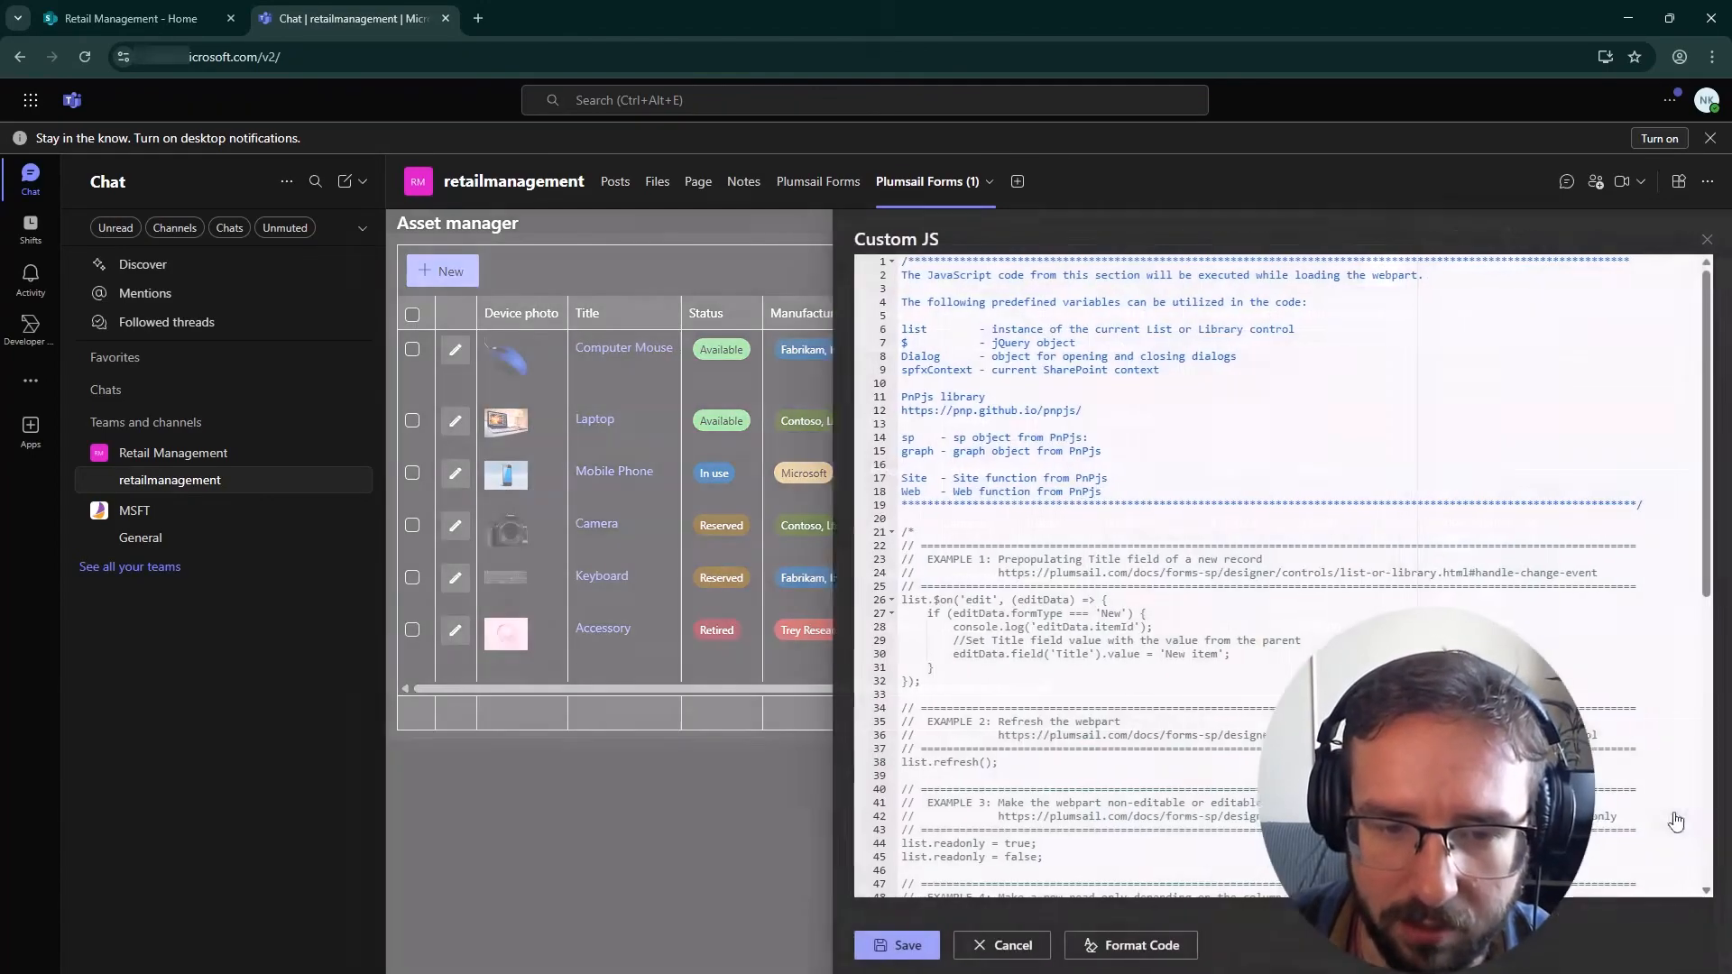
scroll(1675, 813, "down", 6)
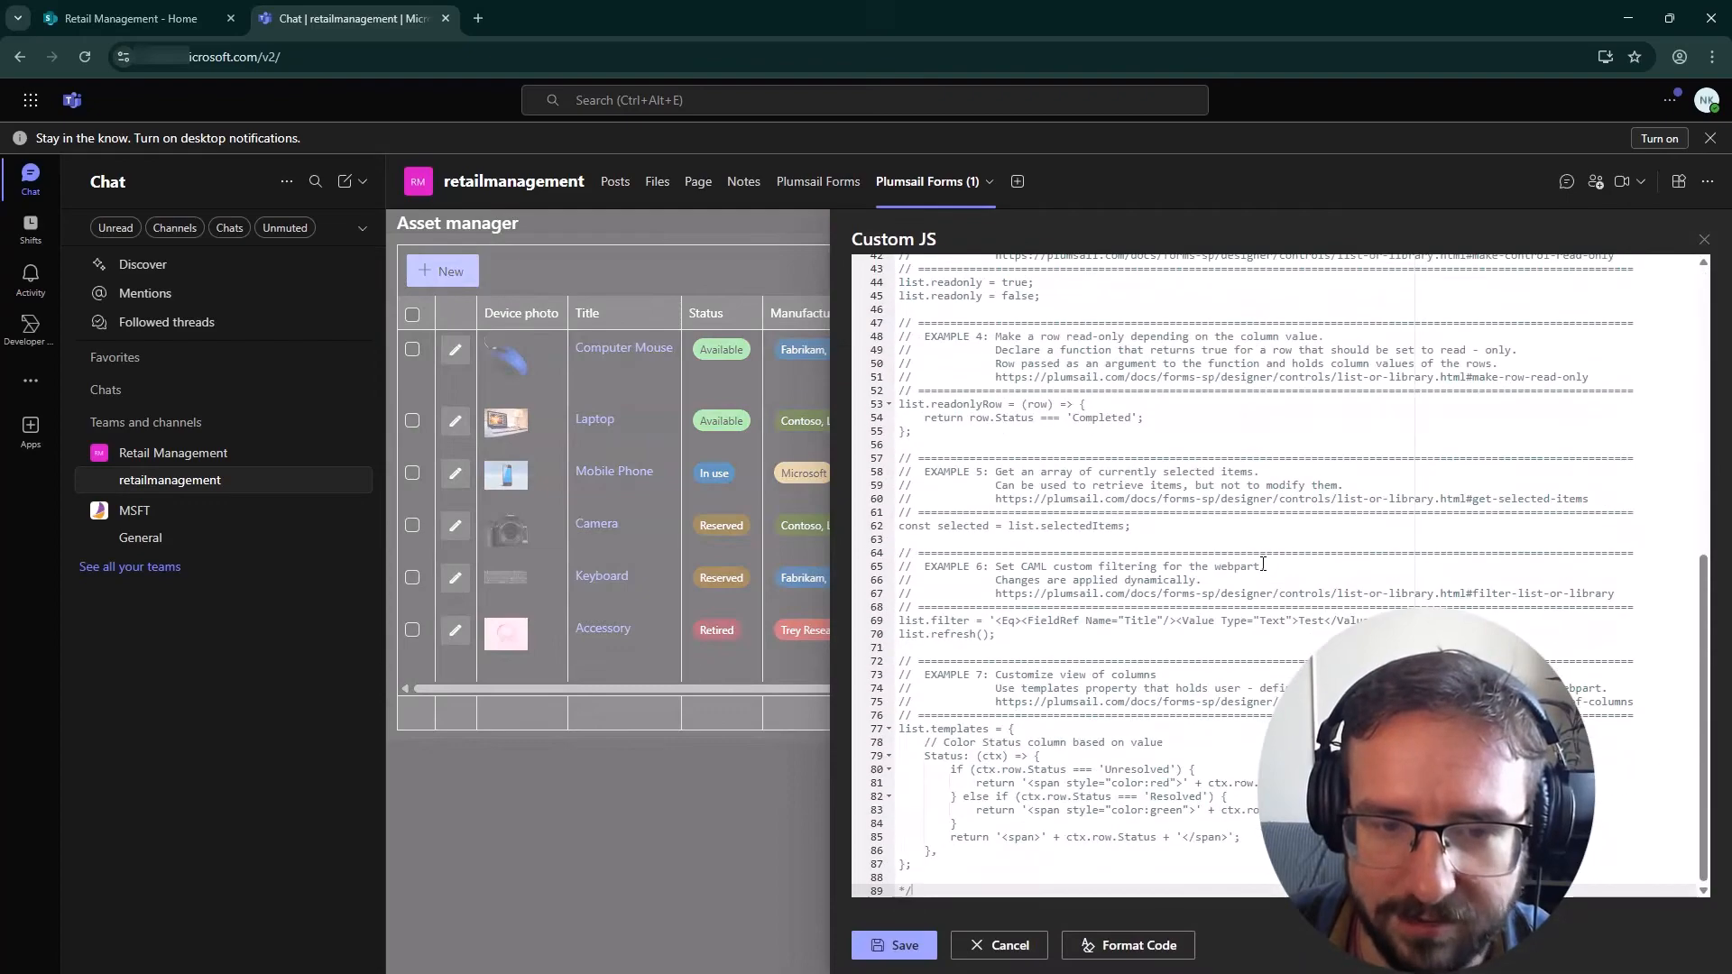
left_click_drag(920, 874, 916, 432)
key("BackSpace")
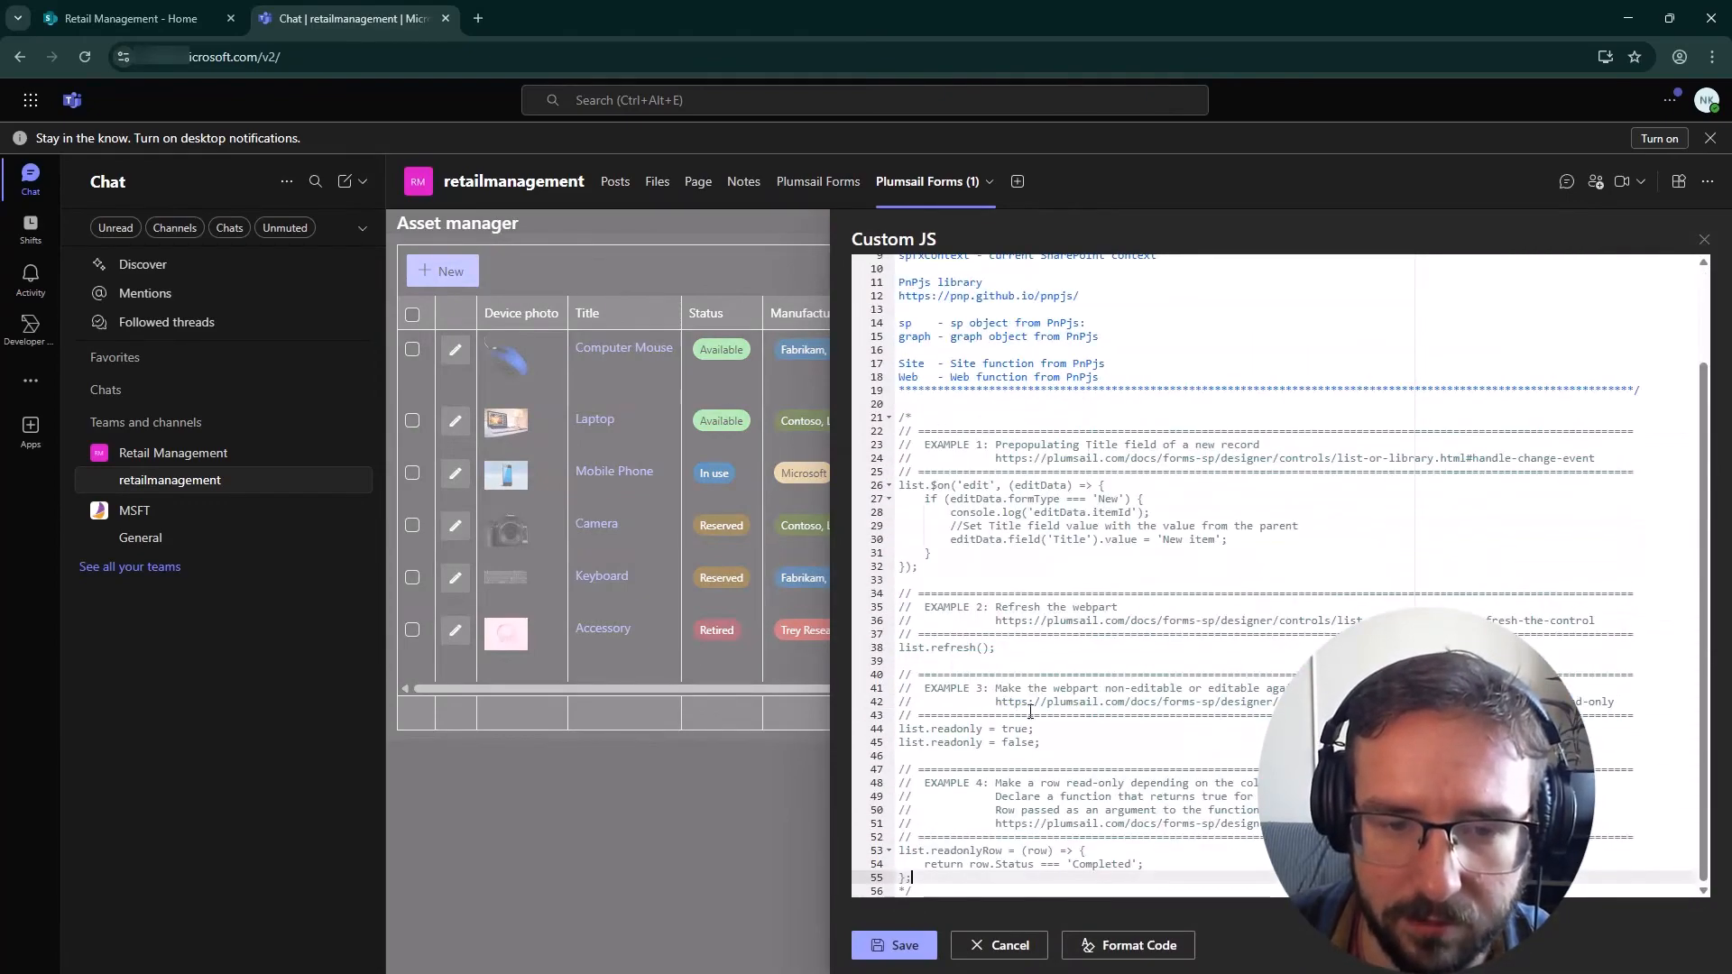
left_click(925, 890)
key("BackSpace")
key("BackSpace")
key("BackSpace")
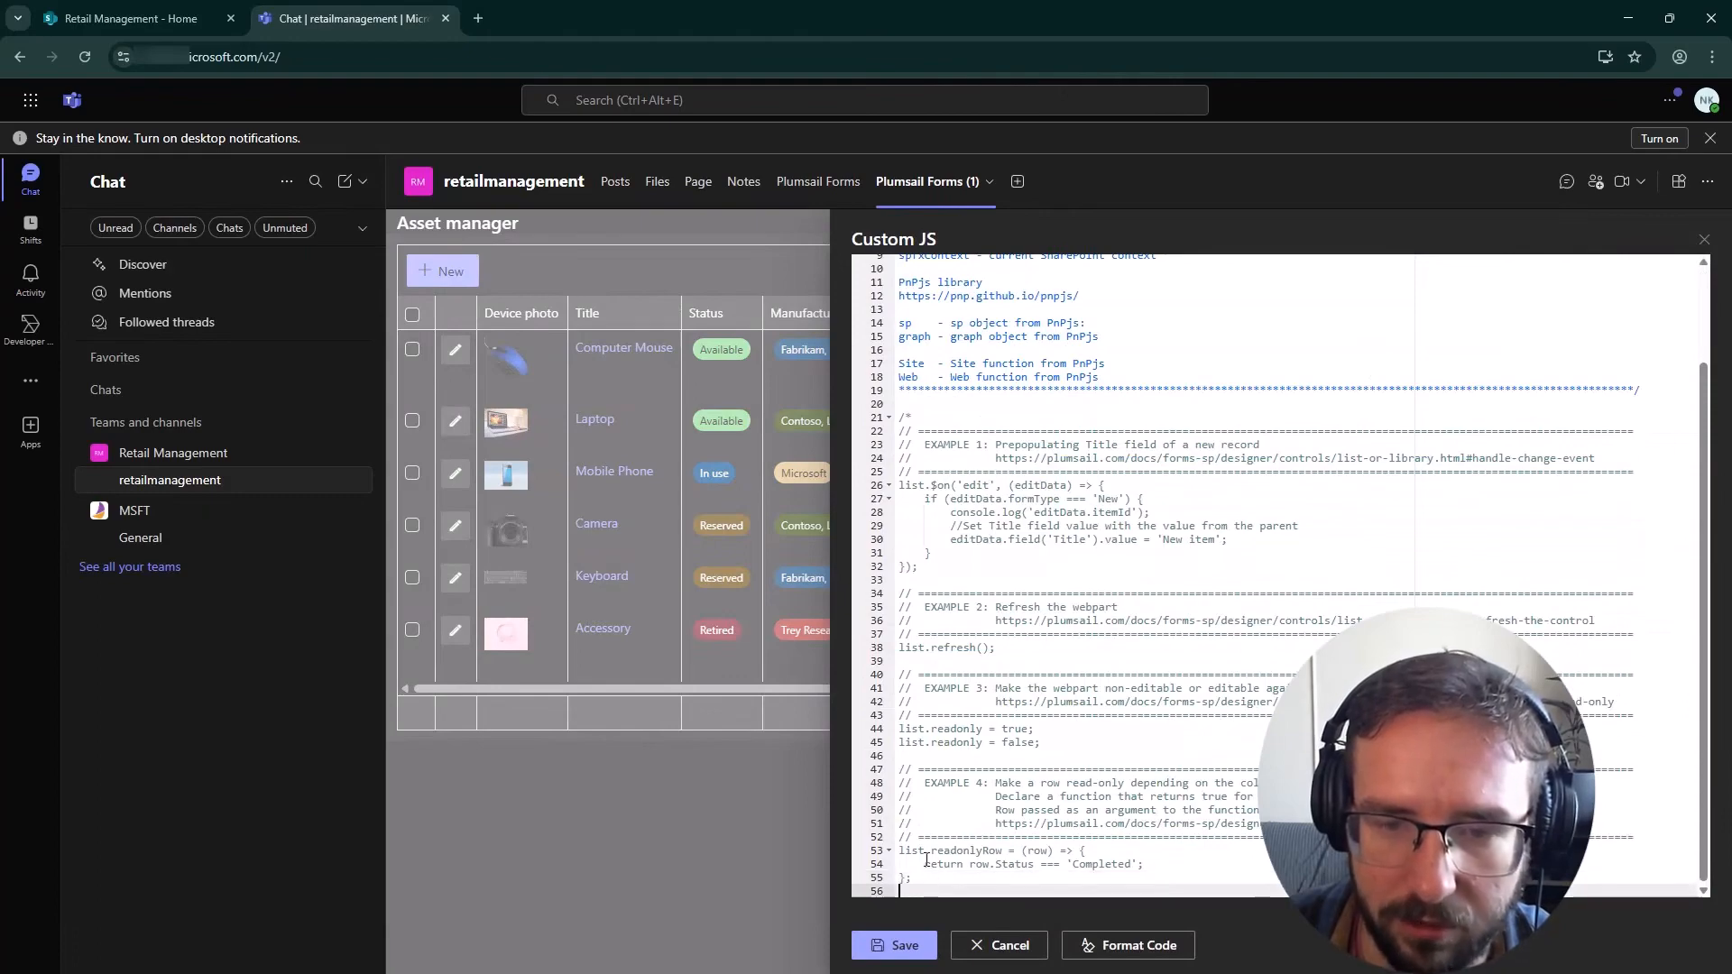
left_click_drag(924, 855, 744, 169)
type("list.readonlyRow = (row) => {     return row.Status === 'Completed'; };")
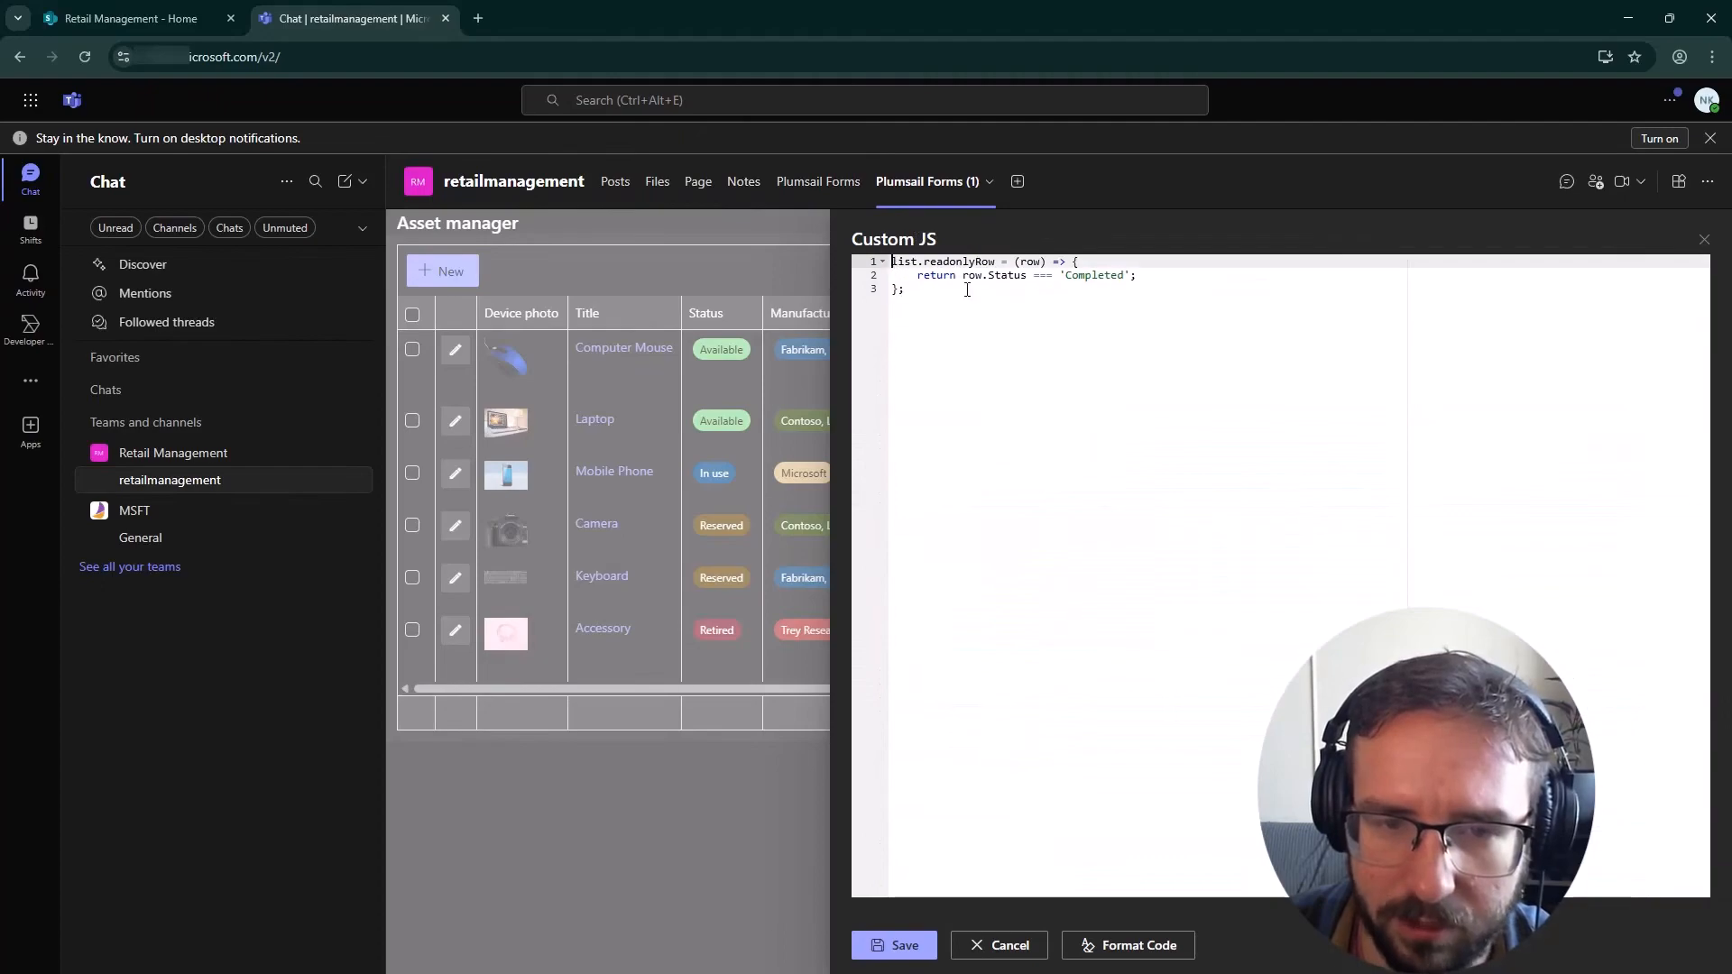
- Change the status compared in list.readonlyRow to 'Retired' and save the Custom JS
double_click(1095, 275)
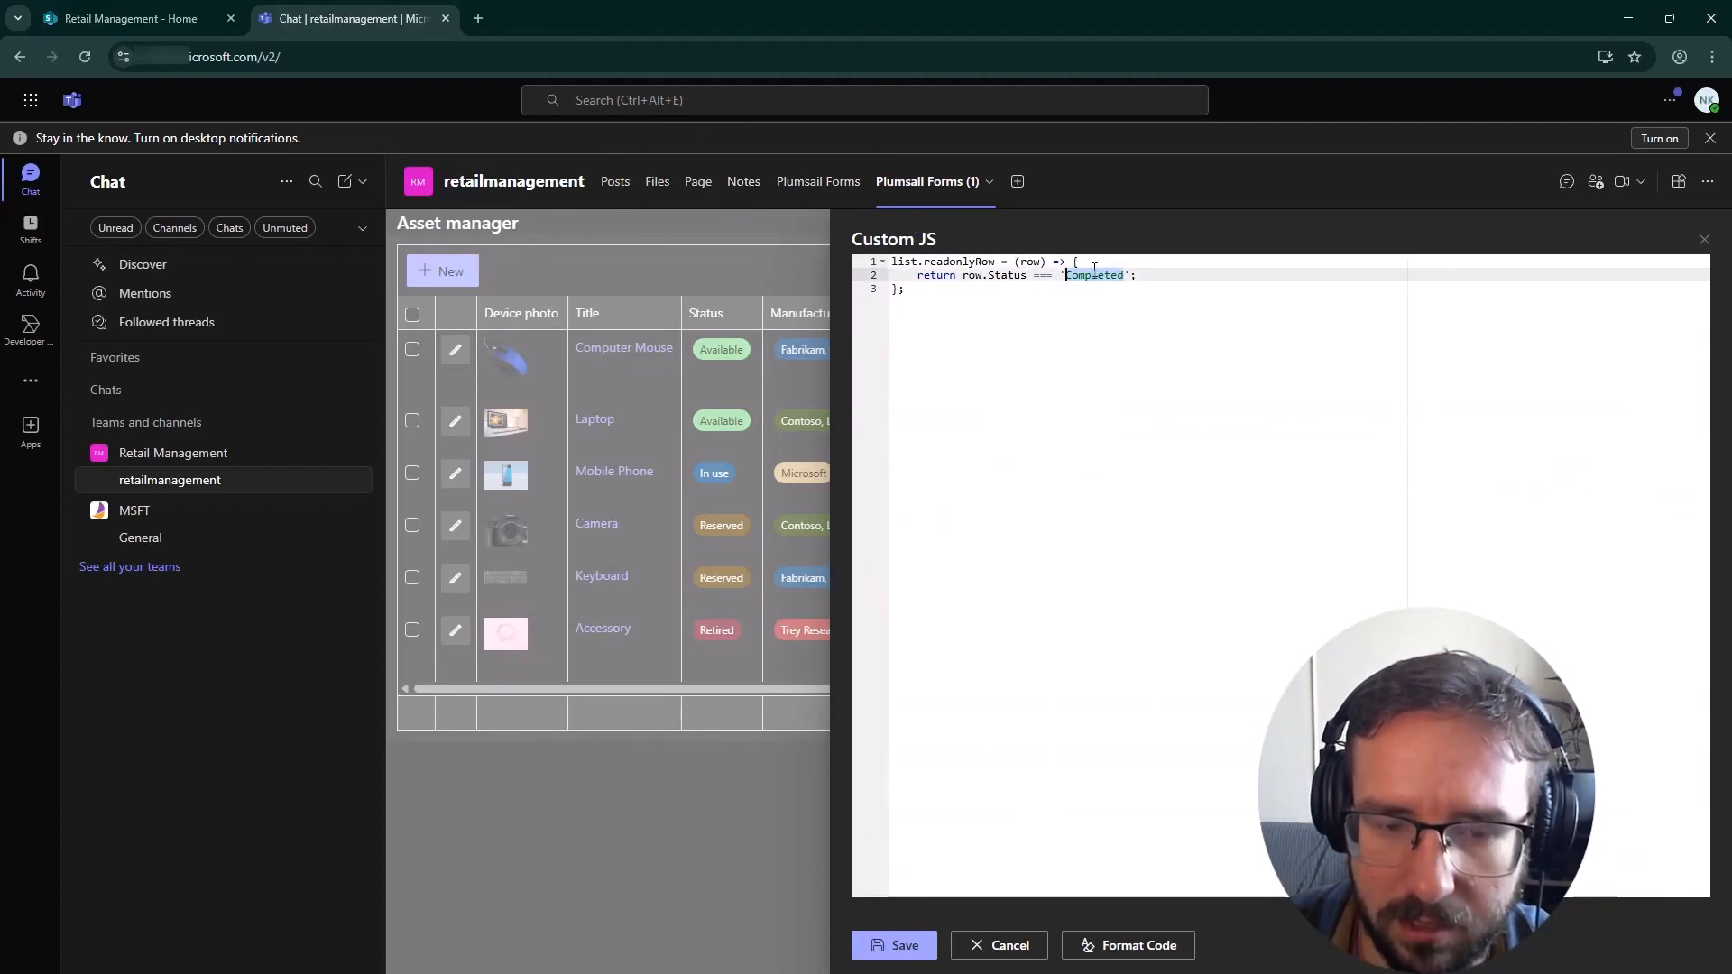
type("Reti")
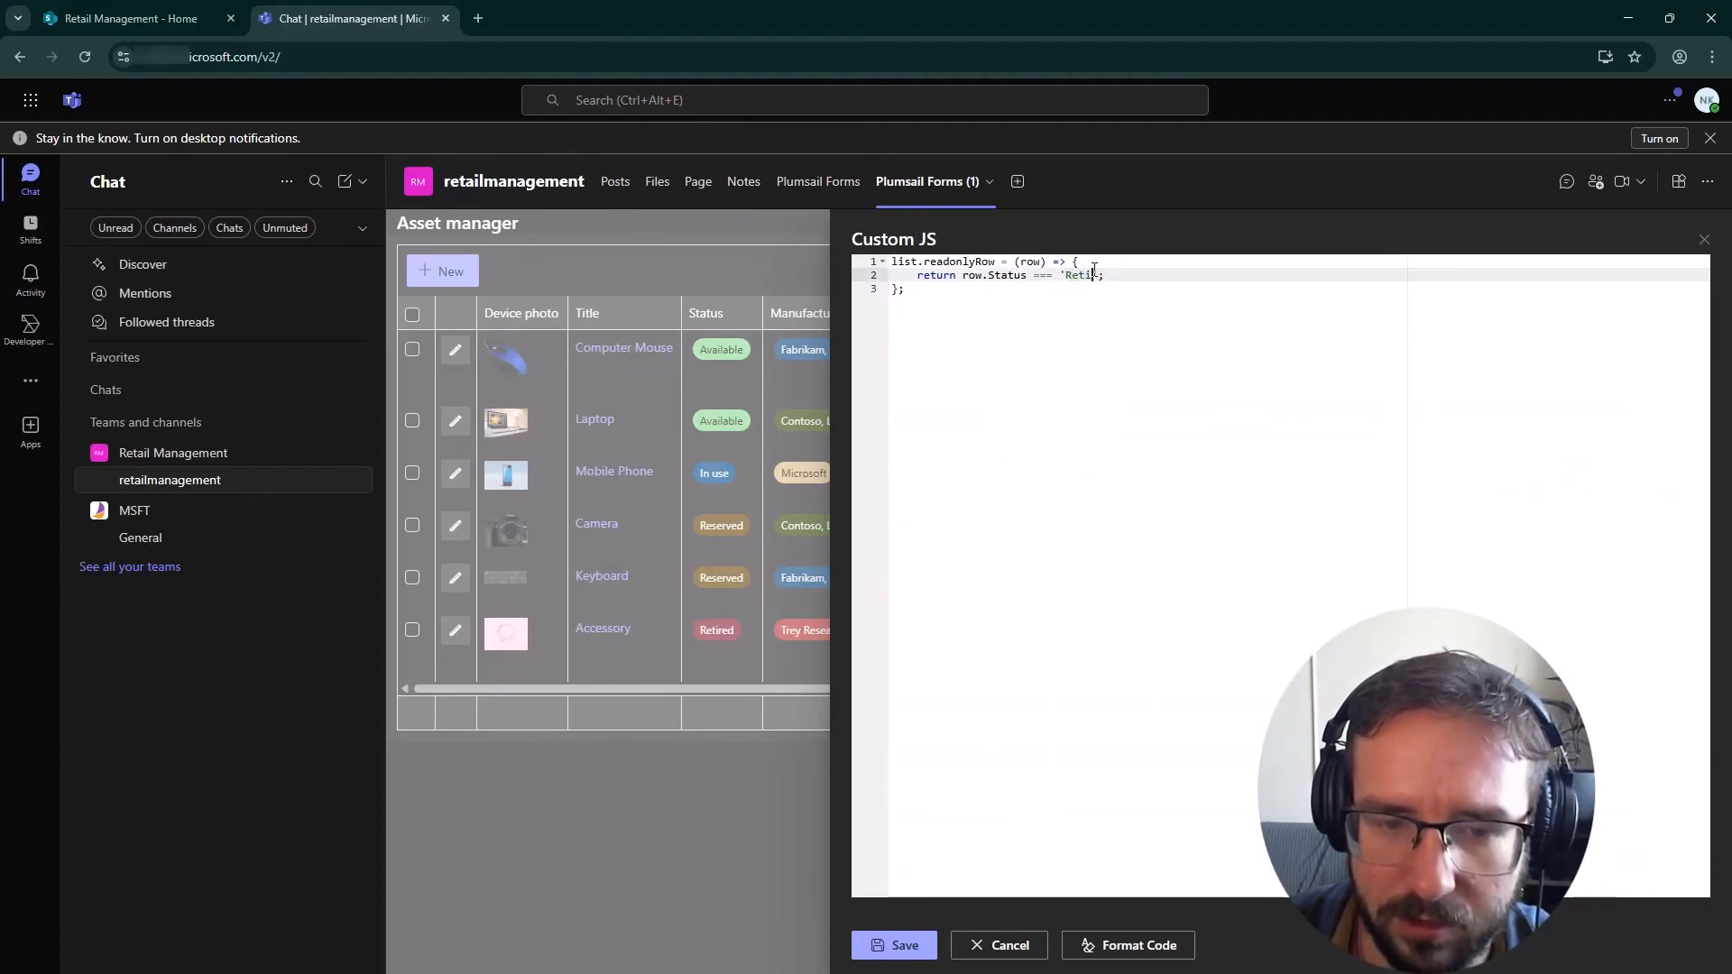
type("red")
left_click(896, 945)
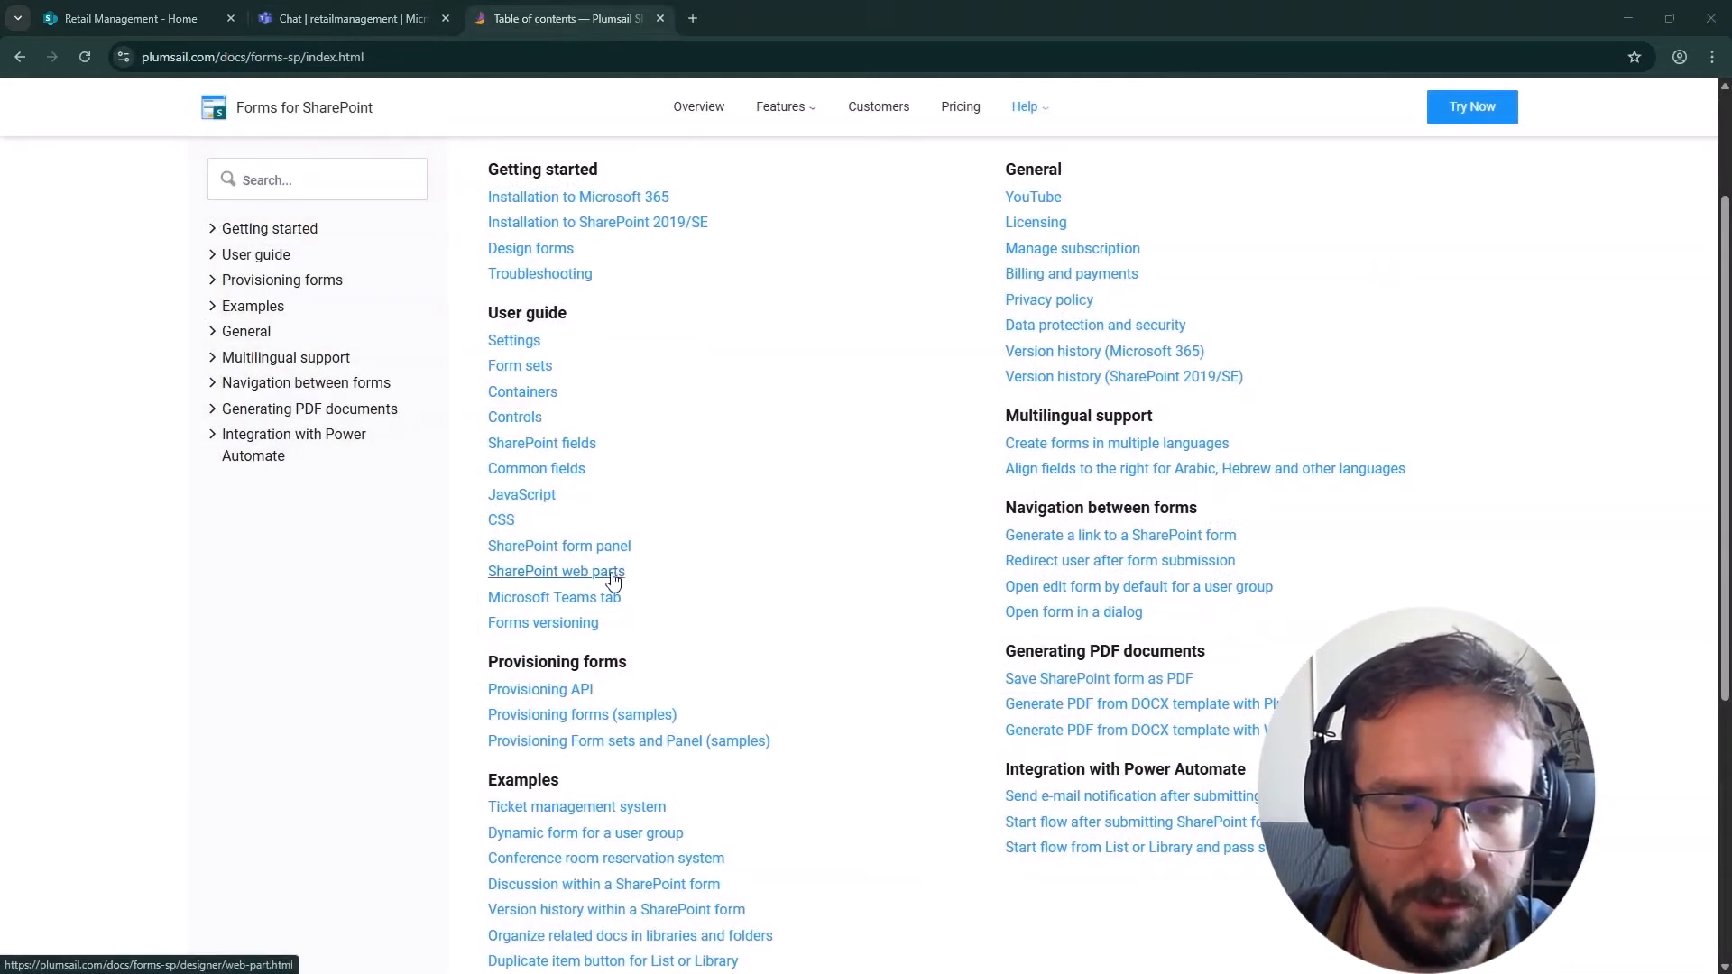
- Open the SharePoint web parts article in the Plumsail Forms documentation
left_click(609, 574)
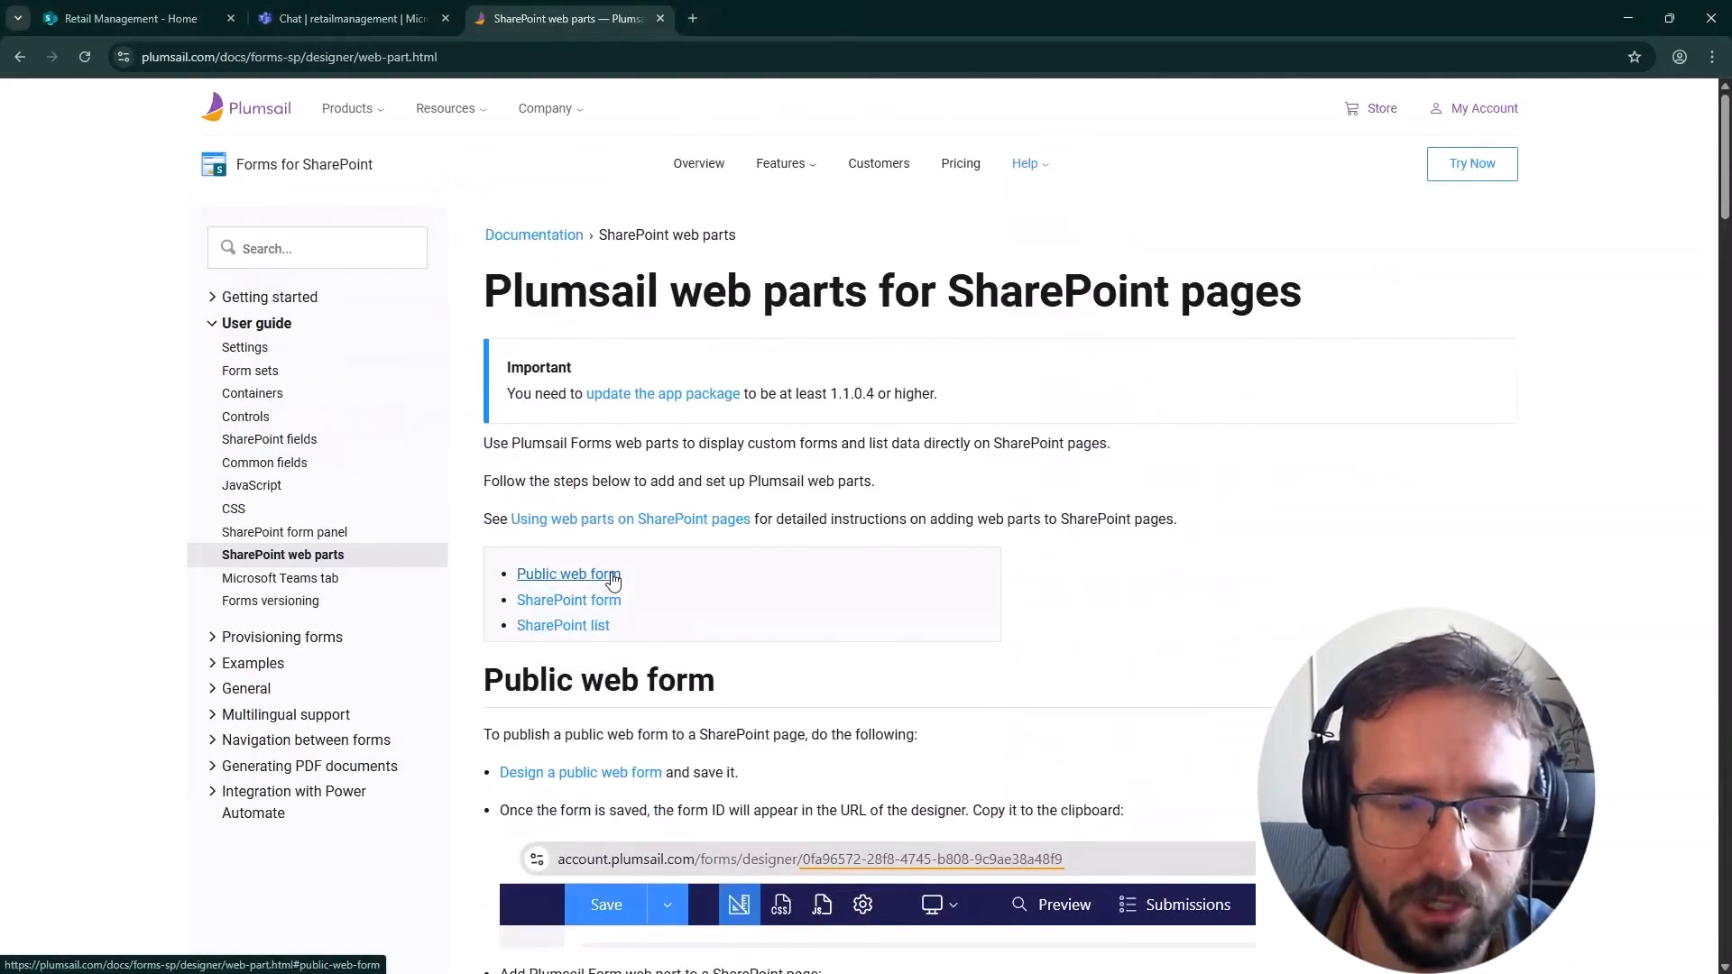
- Review the SharePoint web parts article's instructions for the public web form, SharePoint form and SharePoint list, including the list settings
scroll(613, 578, "down", 7)
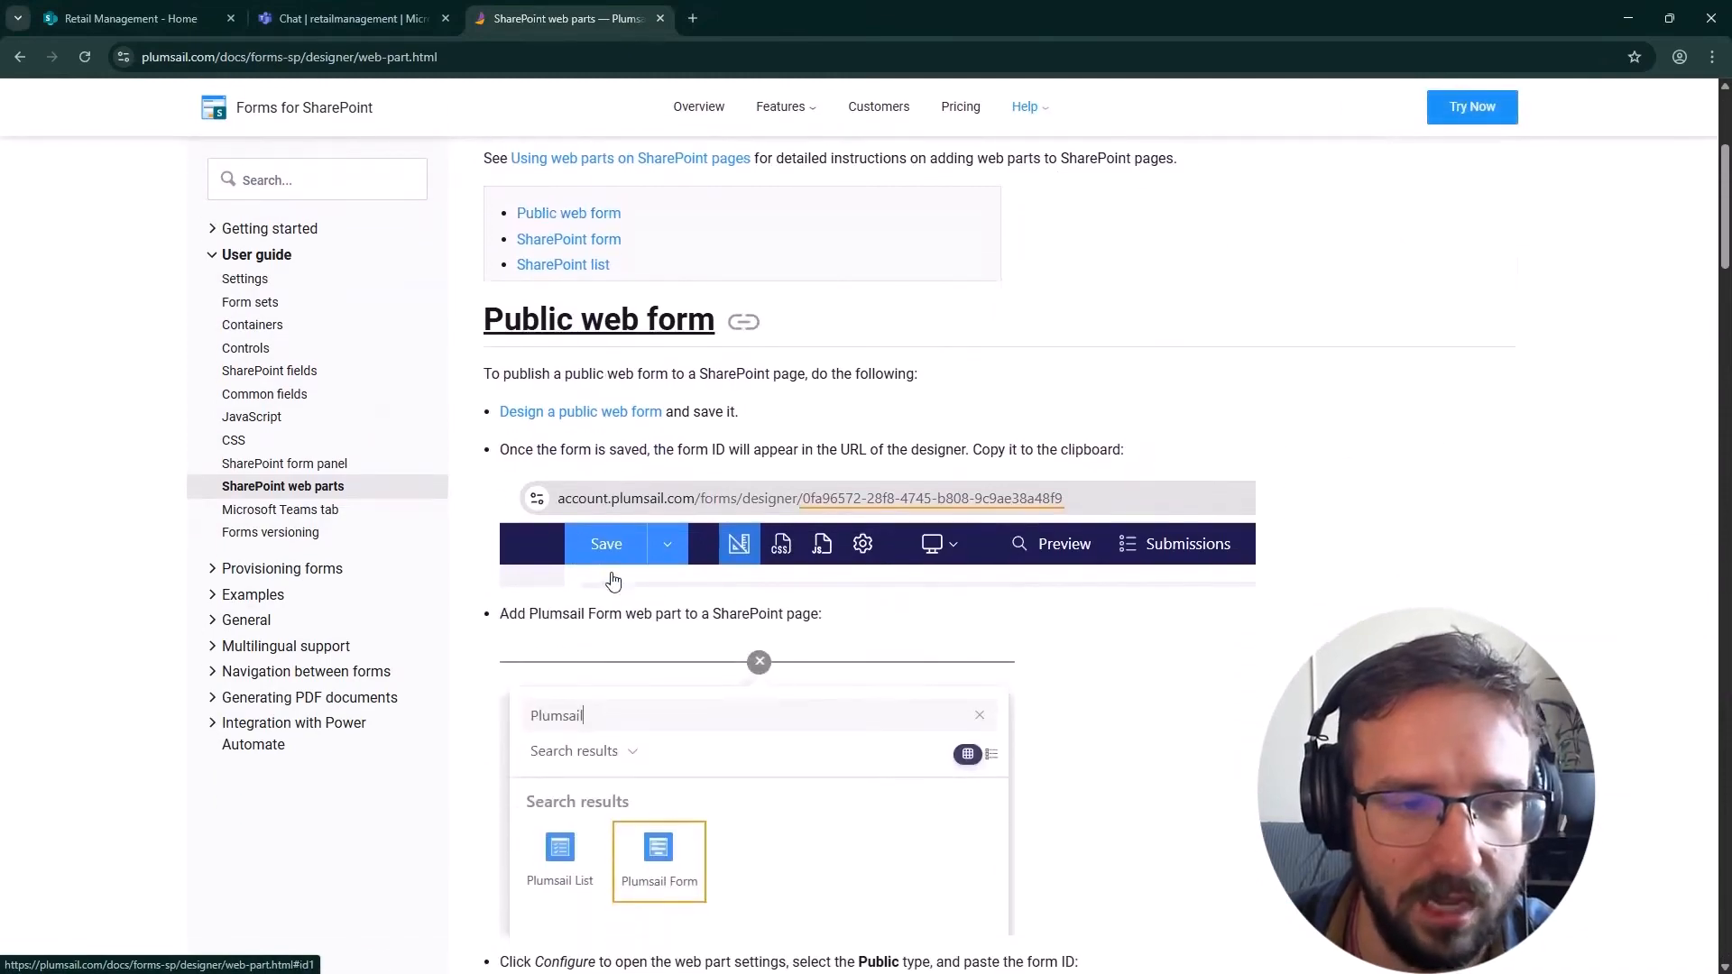
scroll(613, 578, "down", 10)
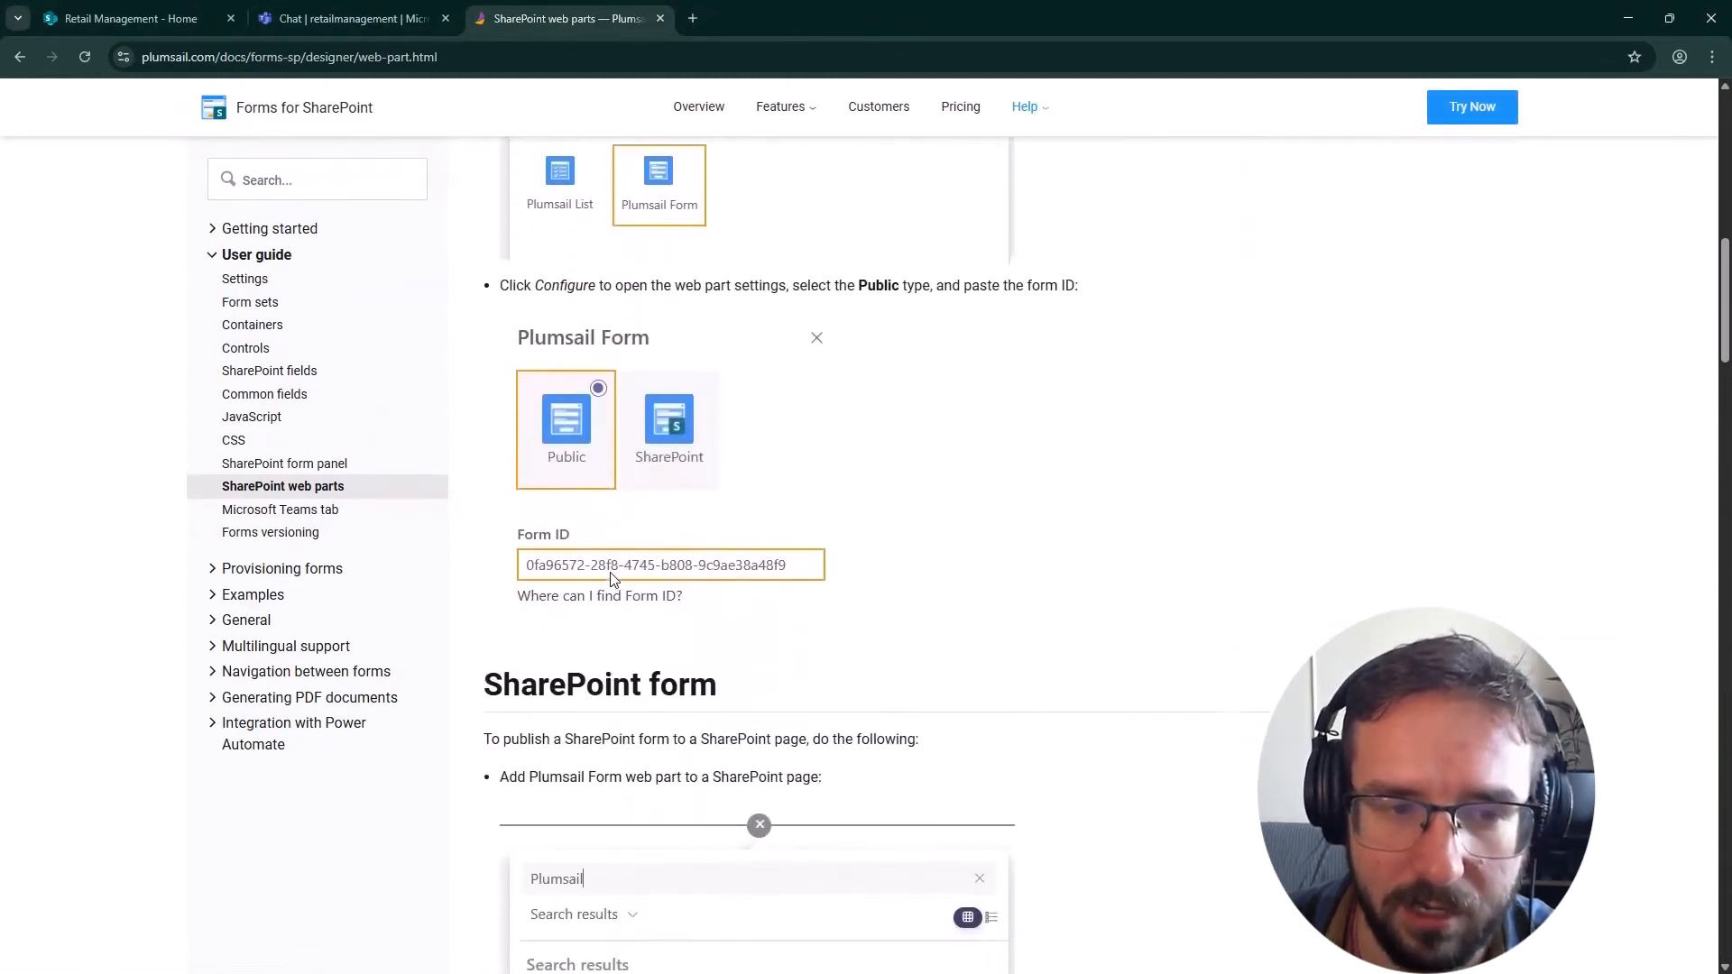
scroll(612, 578, "down", 8)
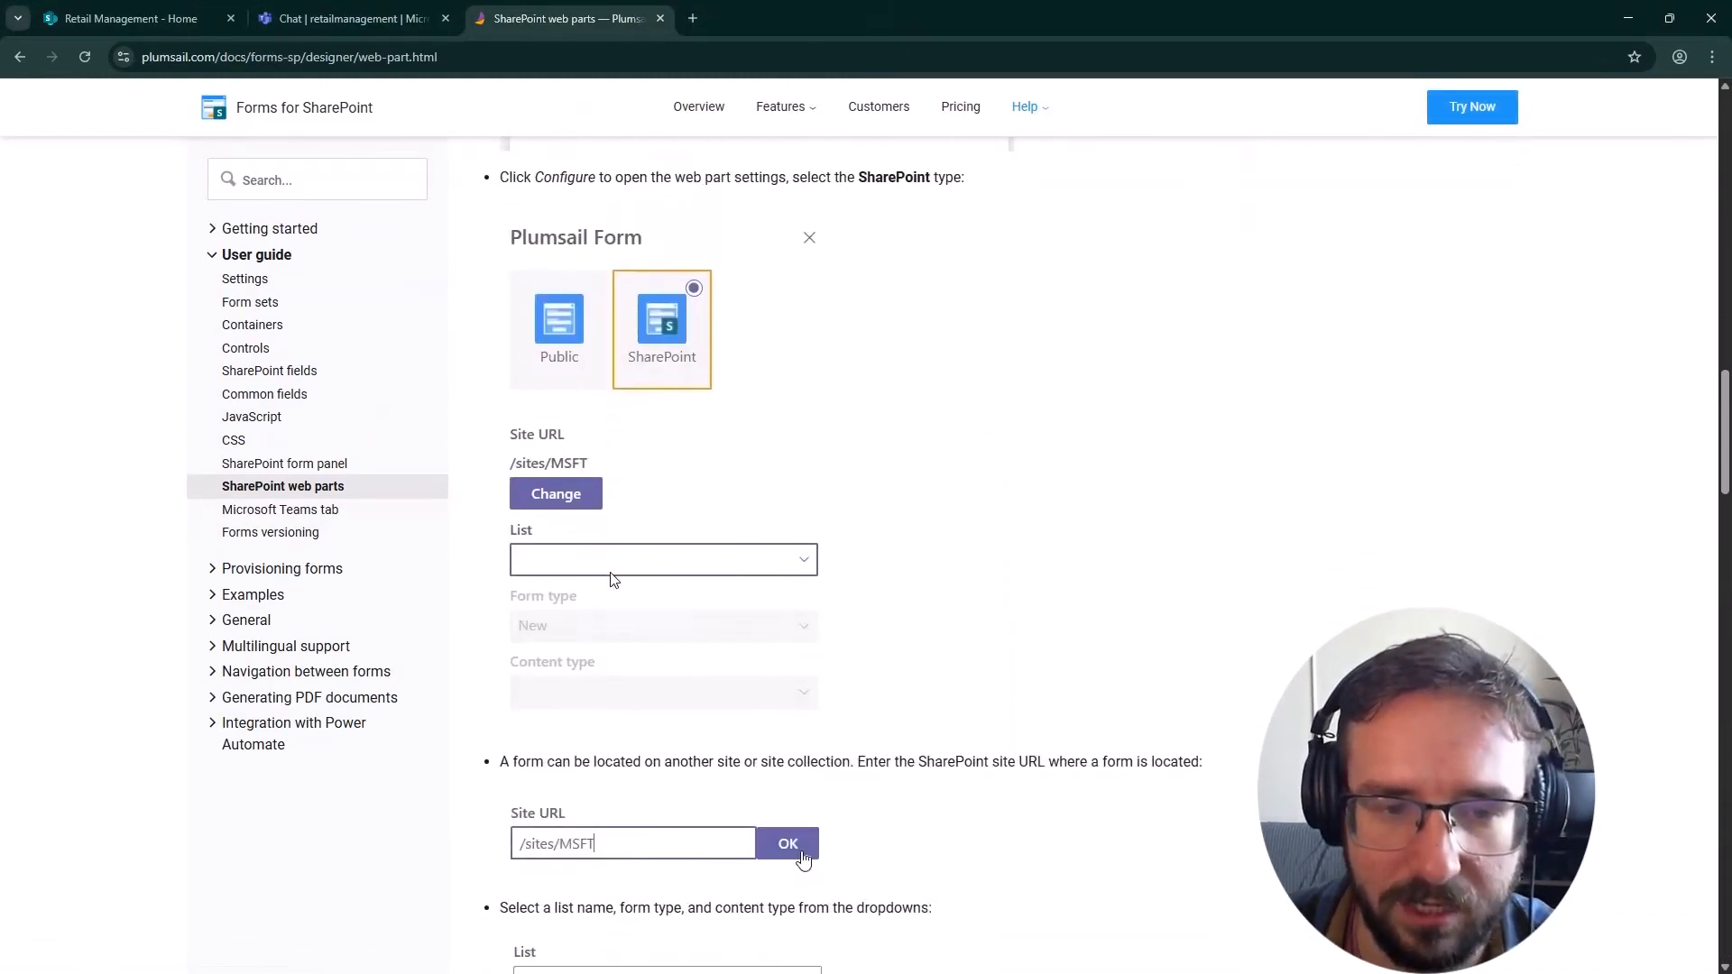
scroll(612, 578, "down", 14)
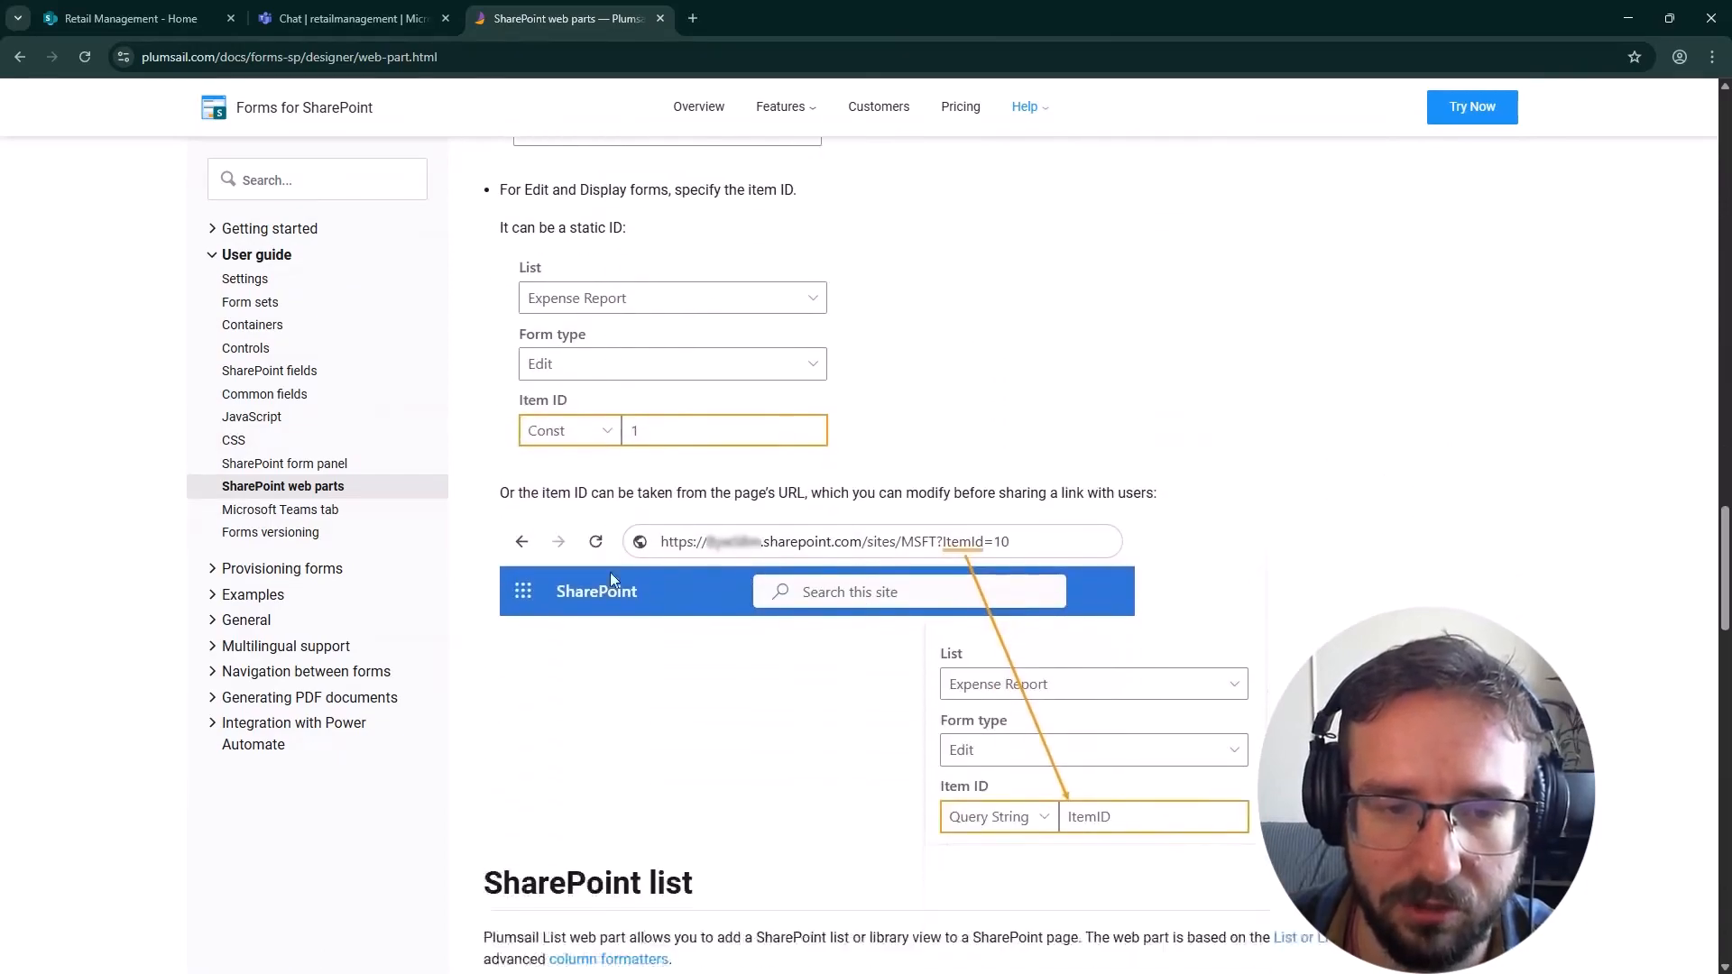
scroll(613, 578, "down", 15)
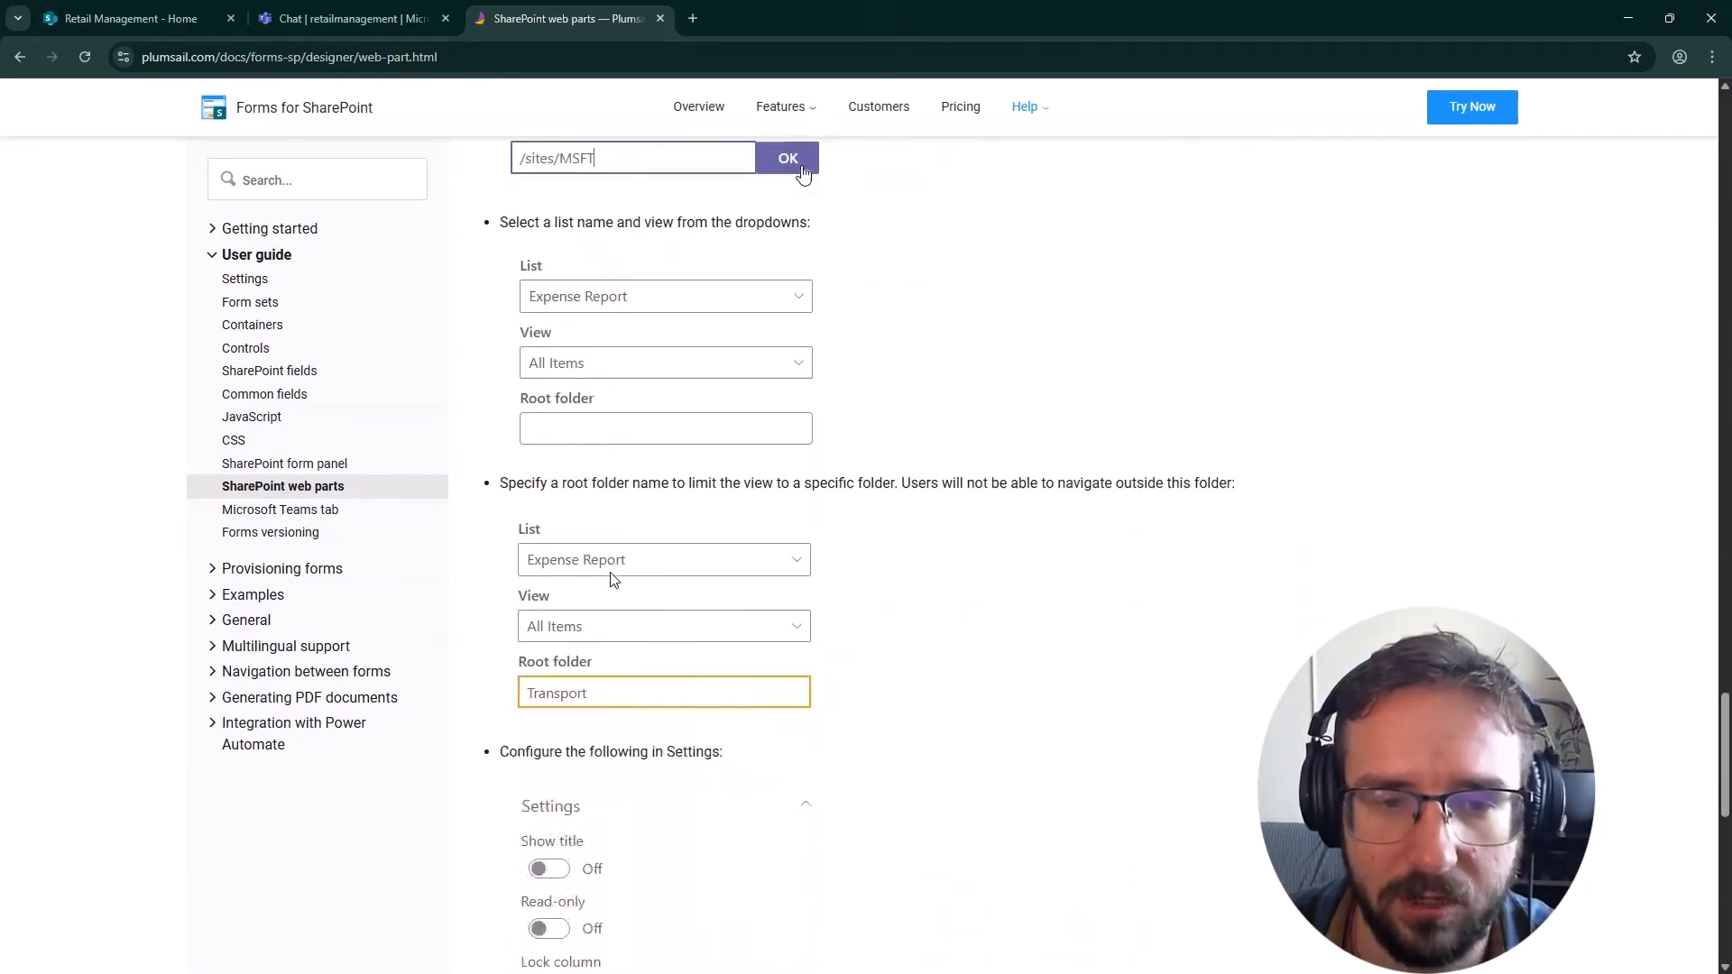
scroll(612, 579, "down", 3)
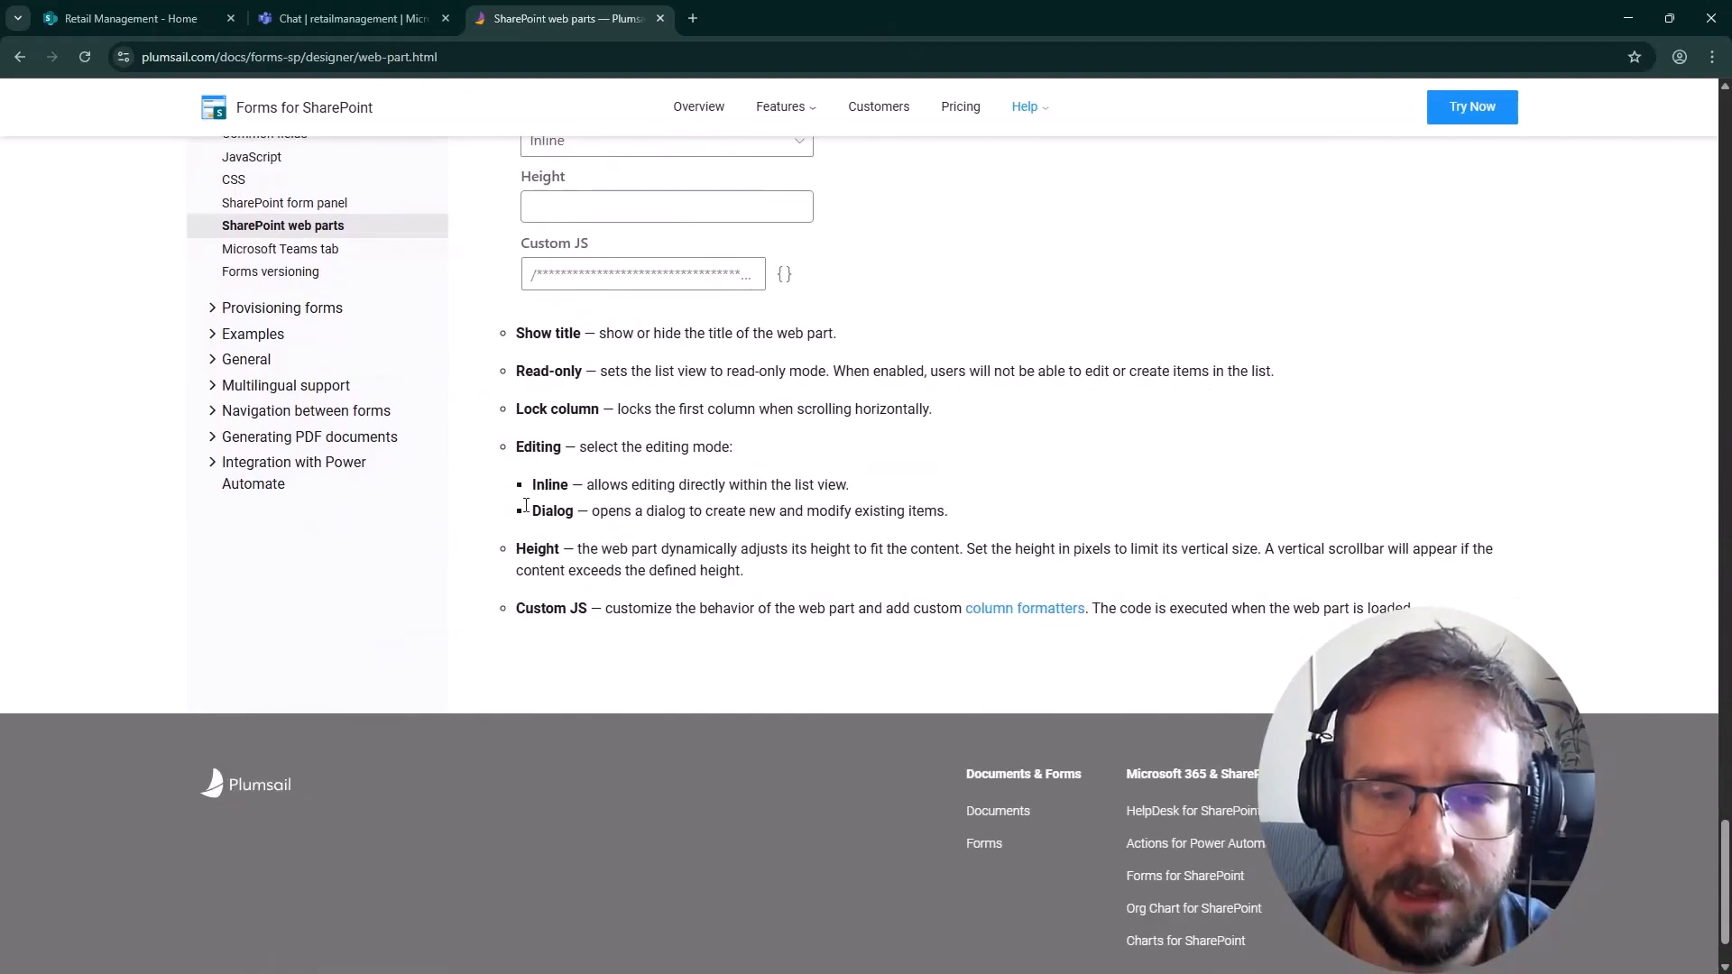
- Open the Microsoft Teams tab article and review its form and list setup instructions through to the Custom JS setting
left_click(307, 250)
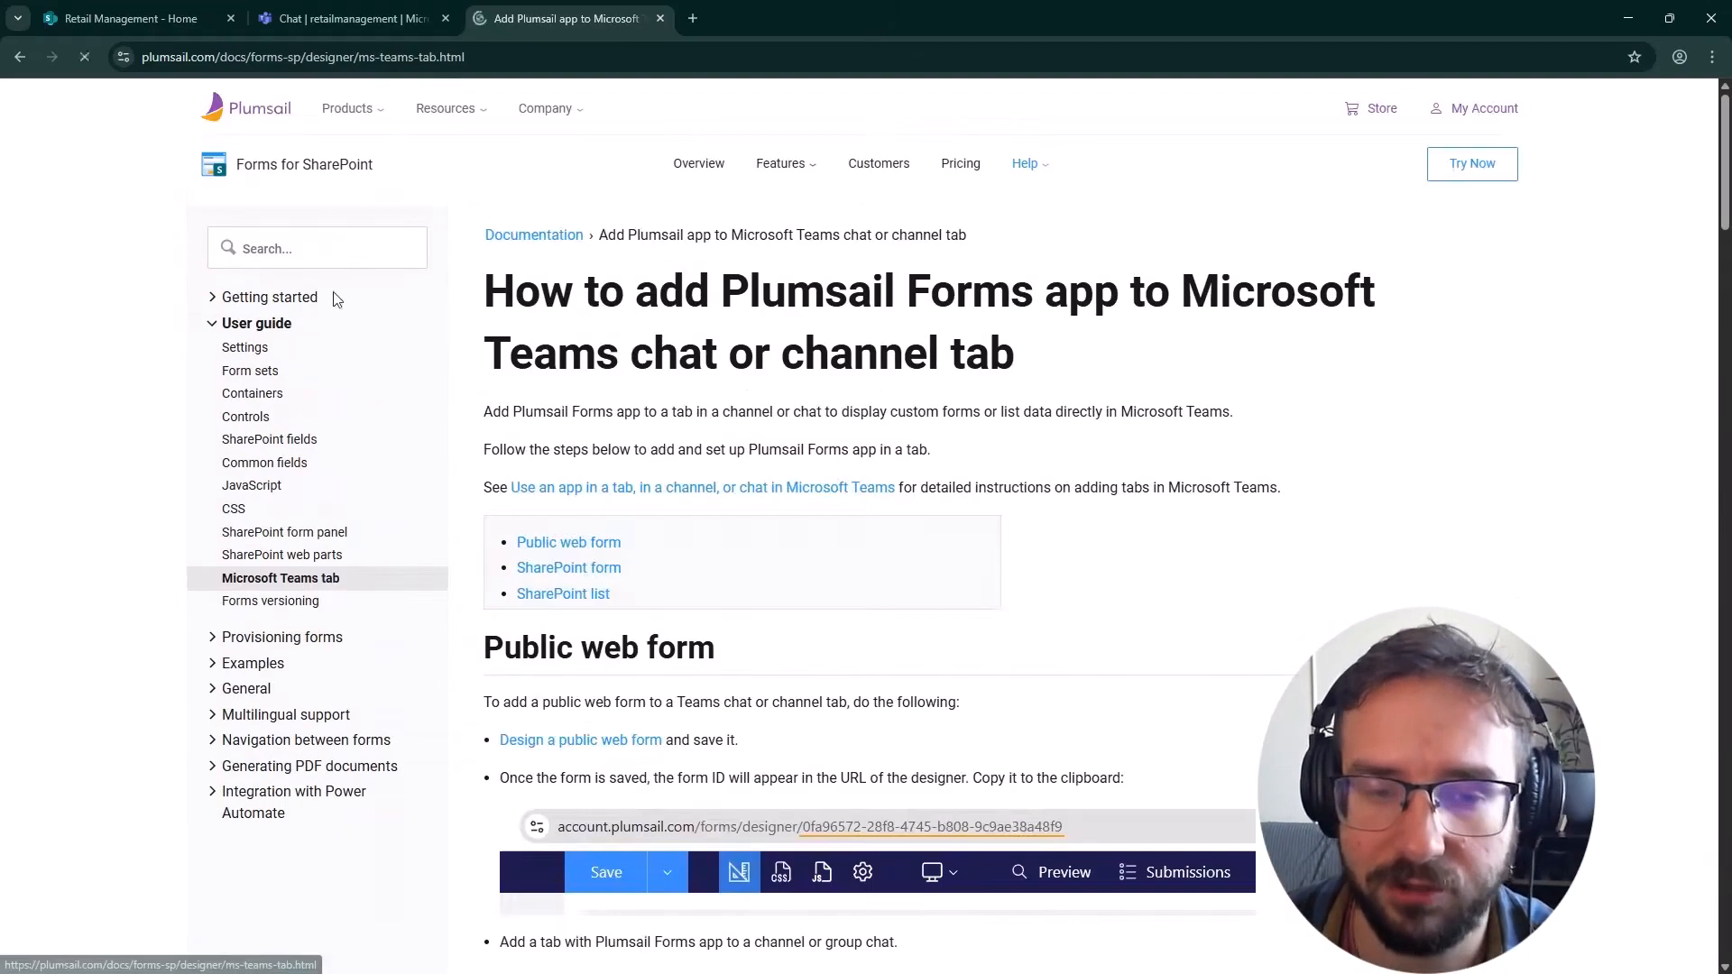
scroll(665, 448, "down", 19)
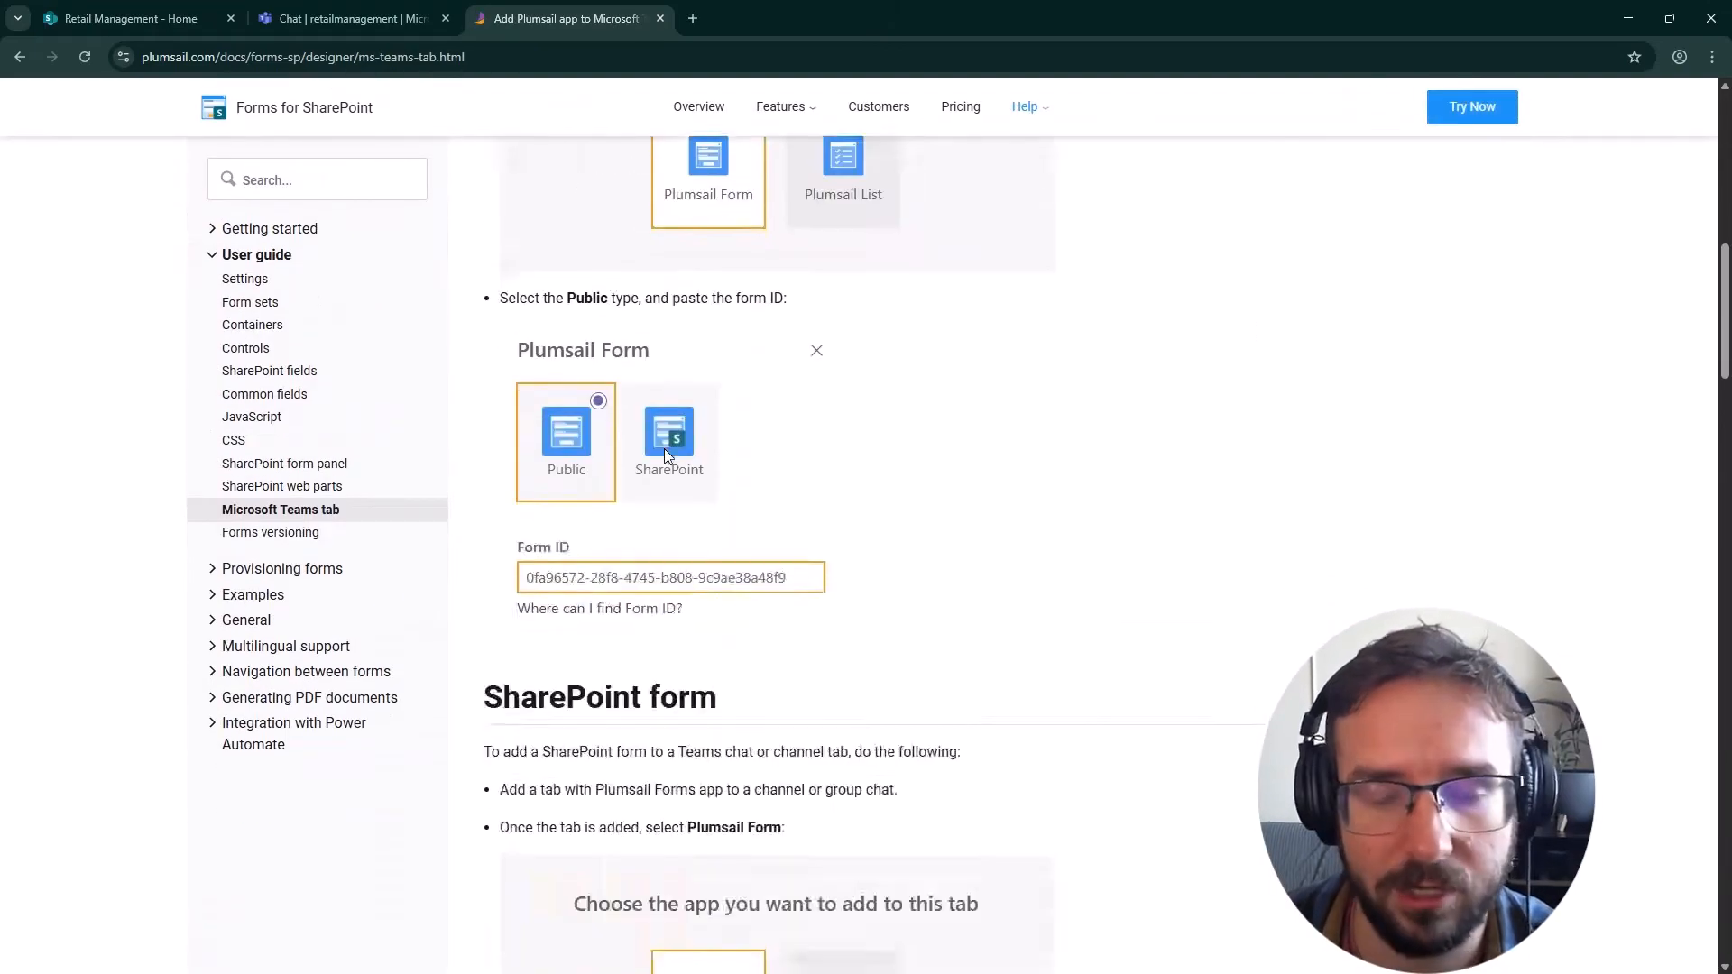
scroll(665, 451, "down", 20)
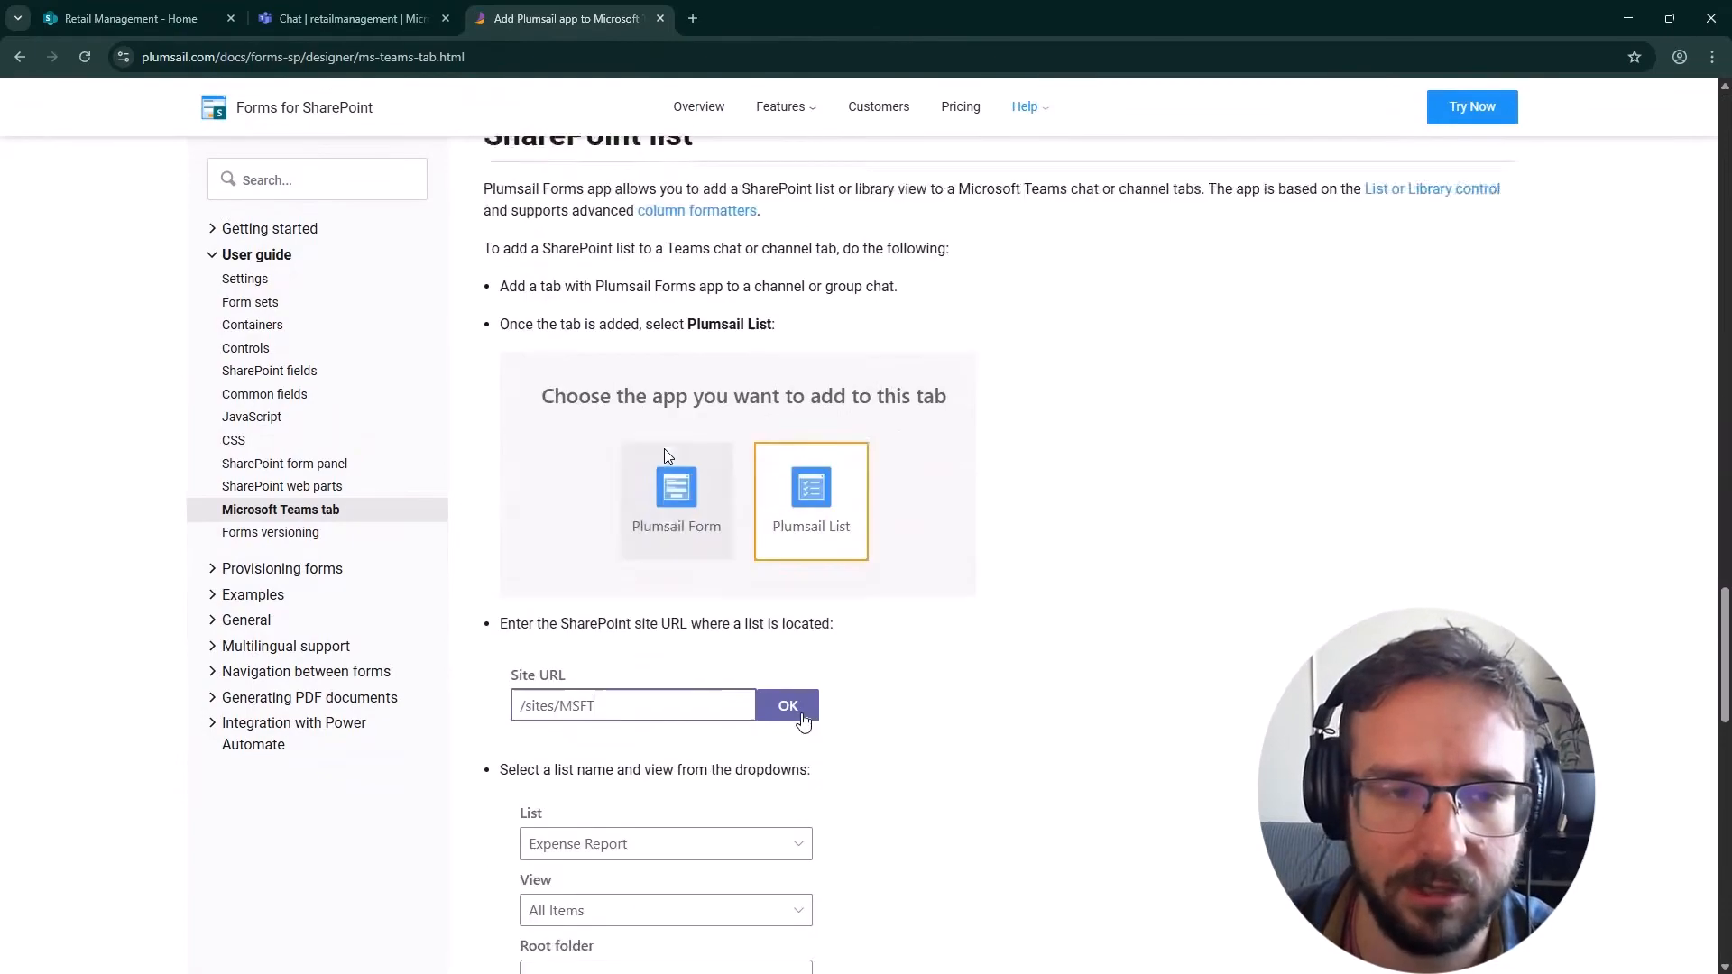
scroll(1084, 627, "down", 12)
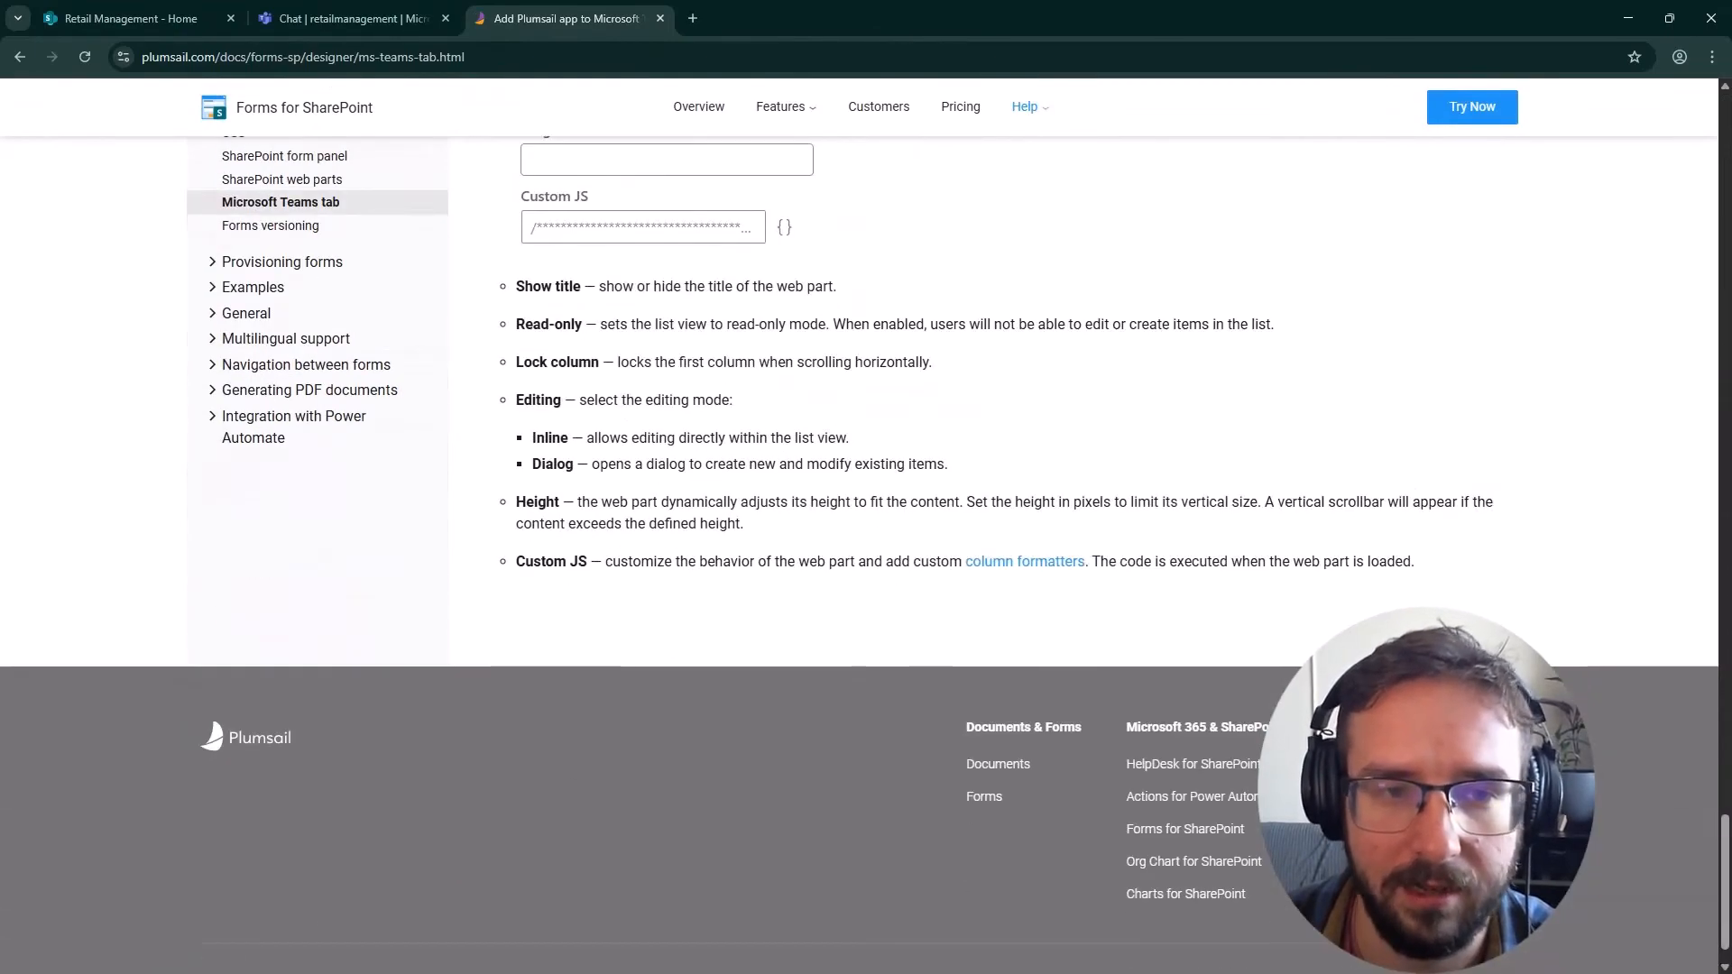